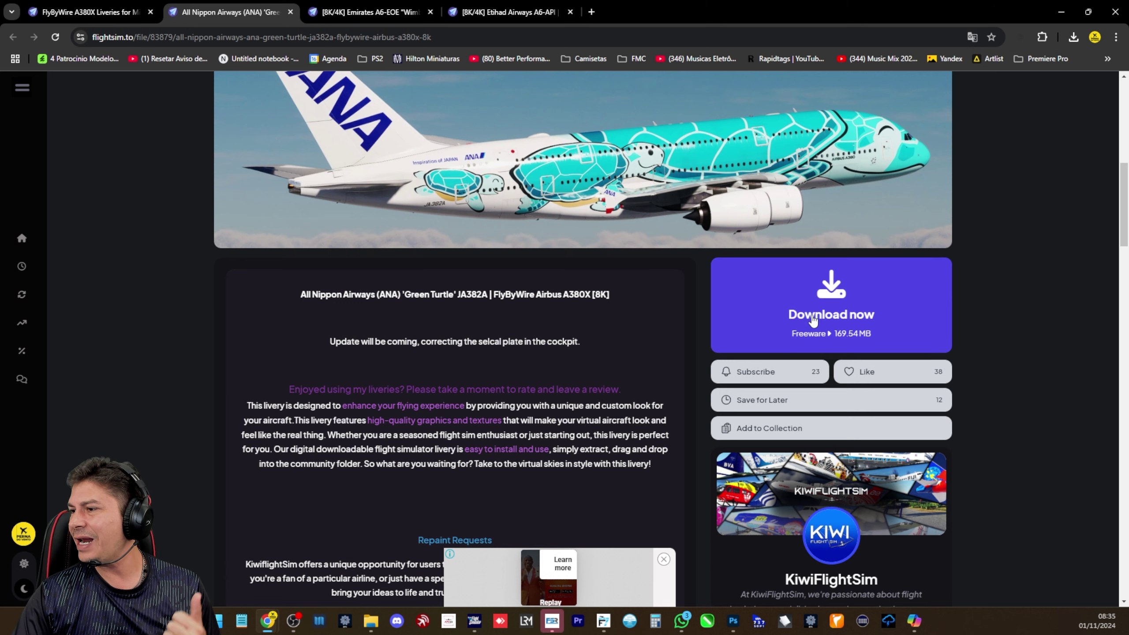
Look over the ANA Green Turtle, Emirates Wimbledon and Etihad A380X livery pages and check the recent download history
scroll(493, 313, "up", 4)
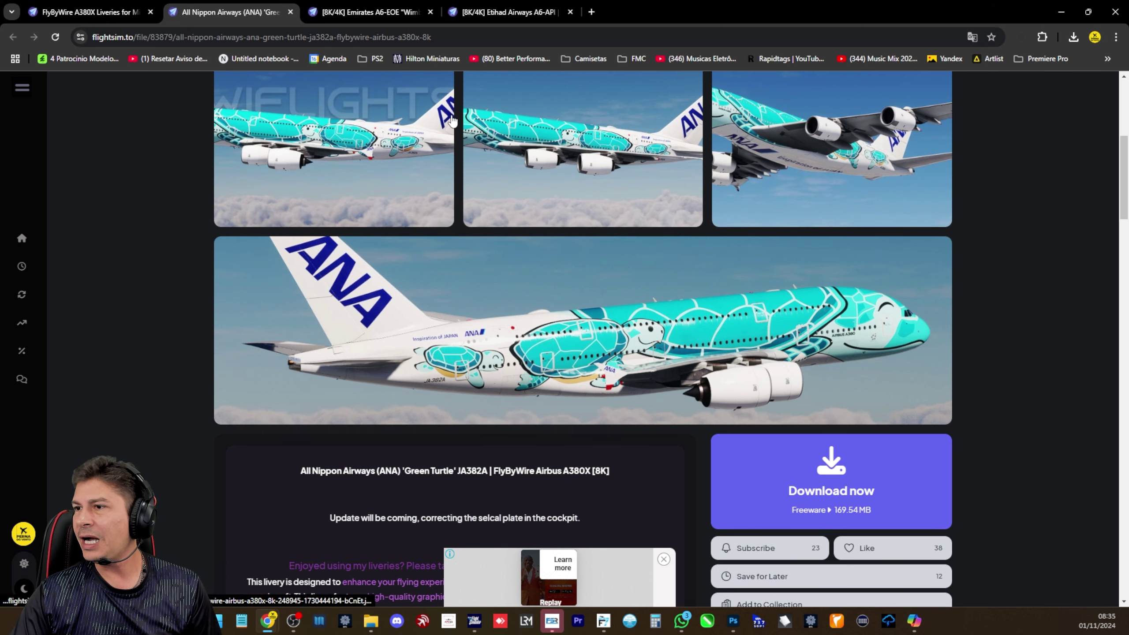
left_click(361, 19)
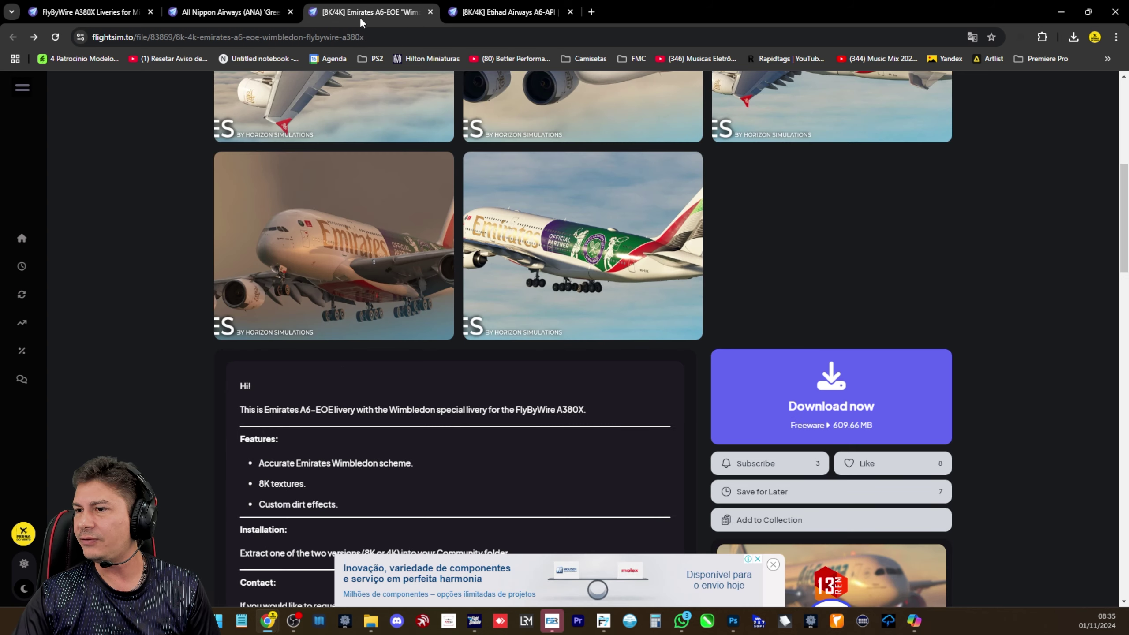
scroll(385, 381, "up", 5)
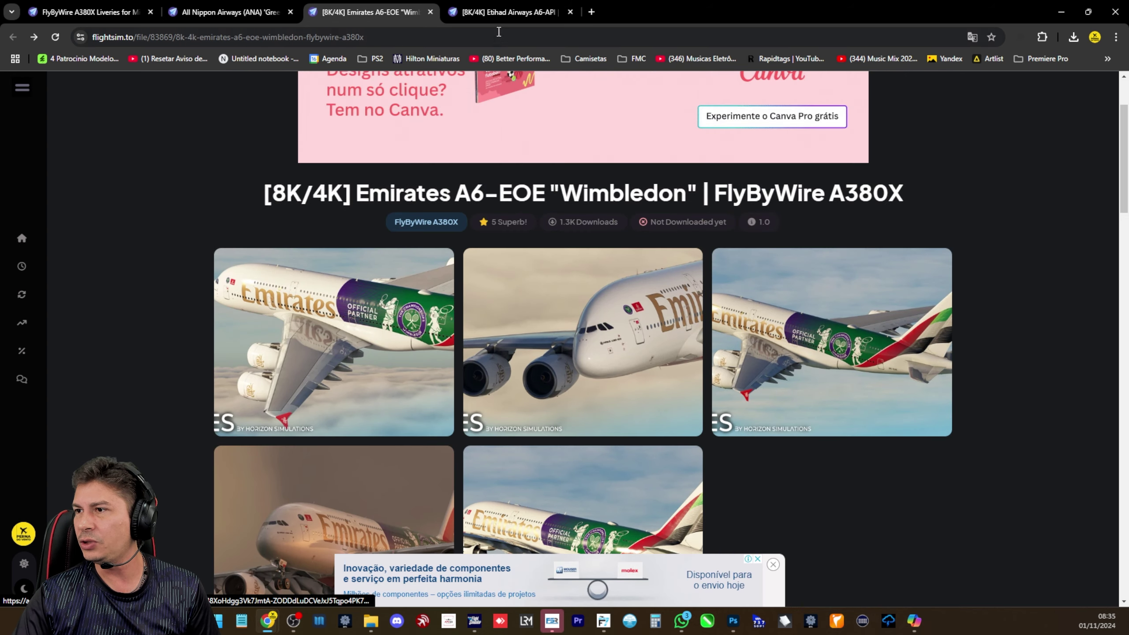
left_click(501, 16)
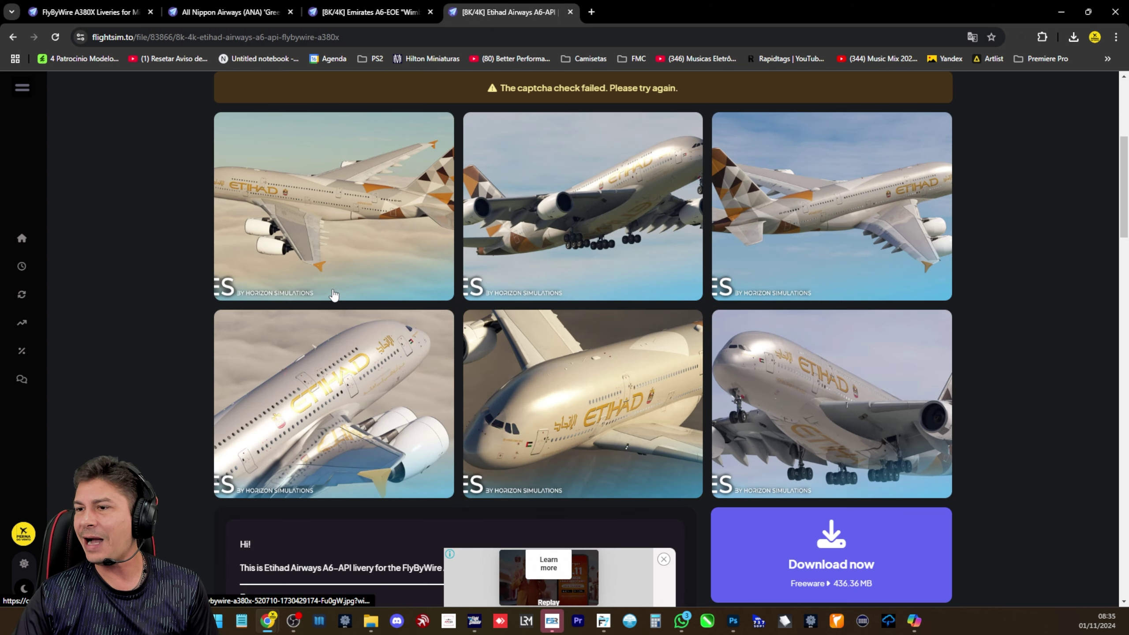
scroll(544, 416, "up", 5)
scroll(544, 416, "down", 5)
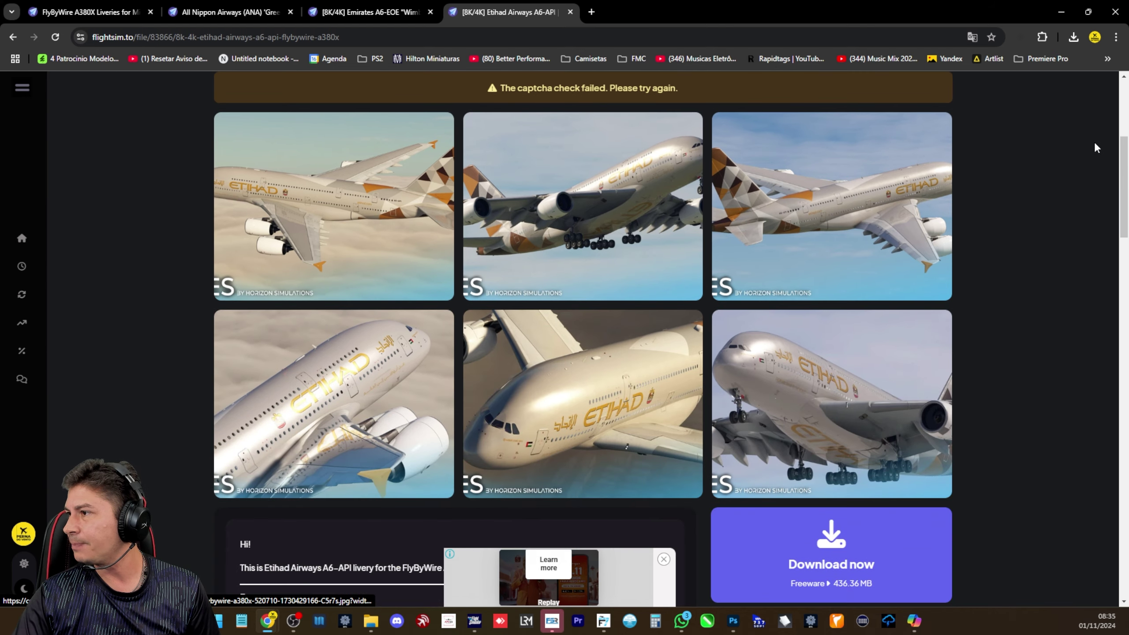
left_click(1075, 38)
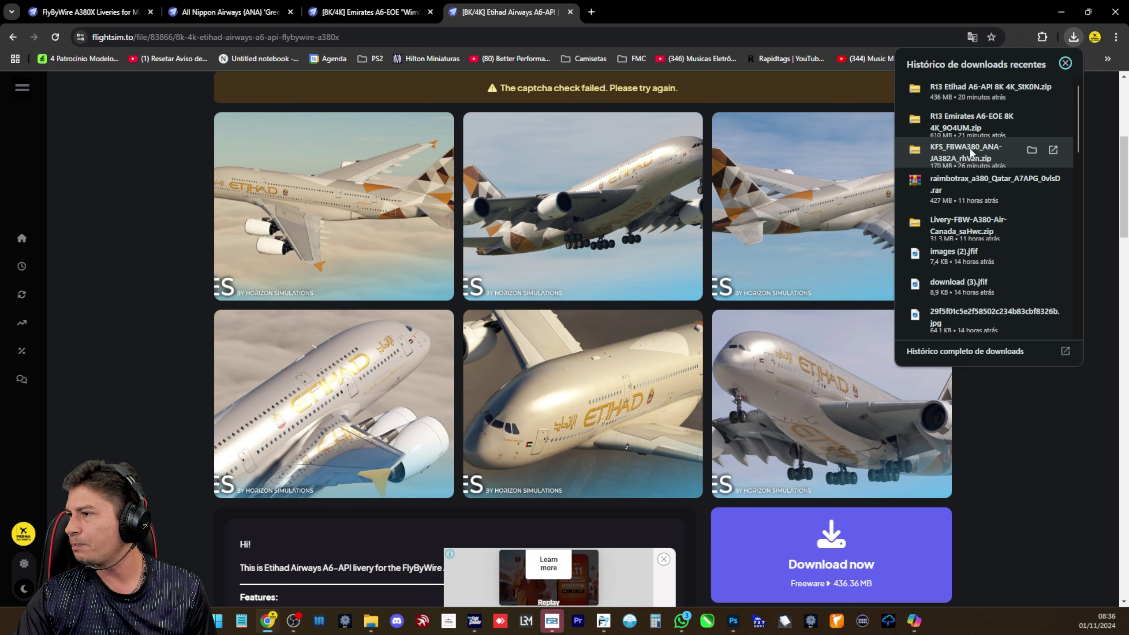
left_click(163, 192)
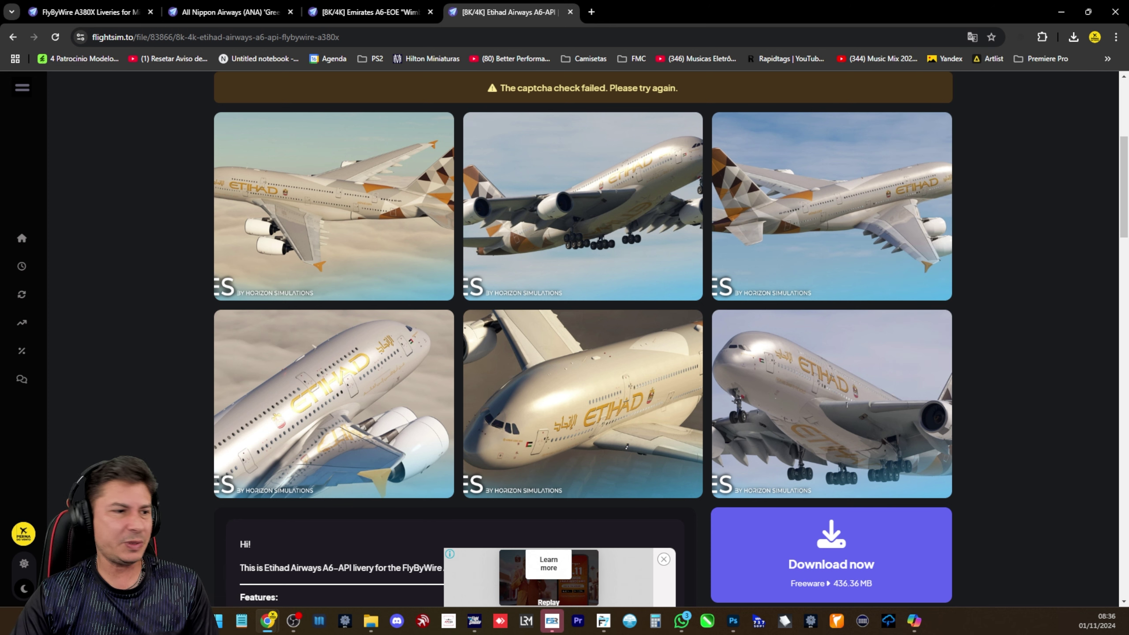
Switch to File Explorer, maximize the window showing novas pinturas, and review its A380X livery folders
key("super+e")
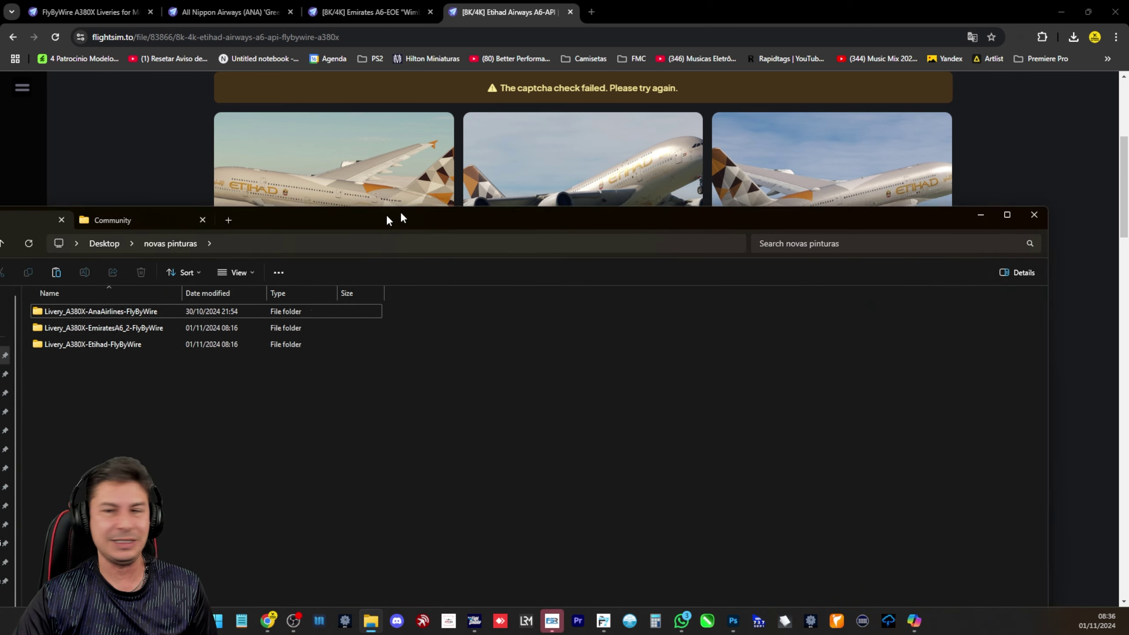
double_click(391, 216)
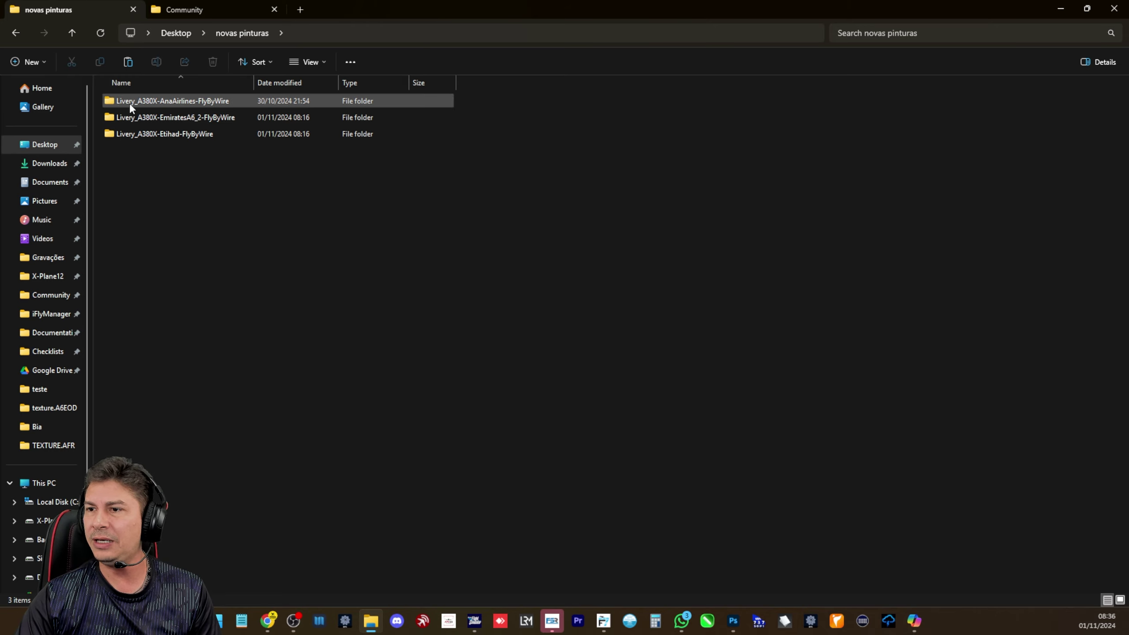
left_click(160, 104)
left_click(178, 196)
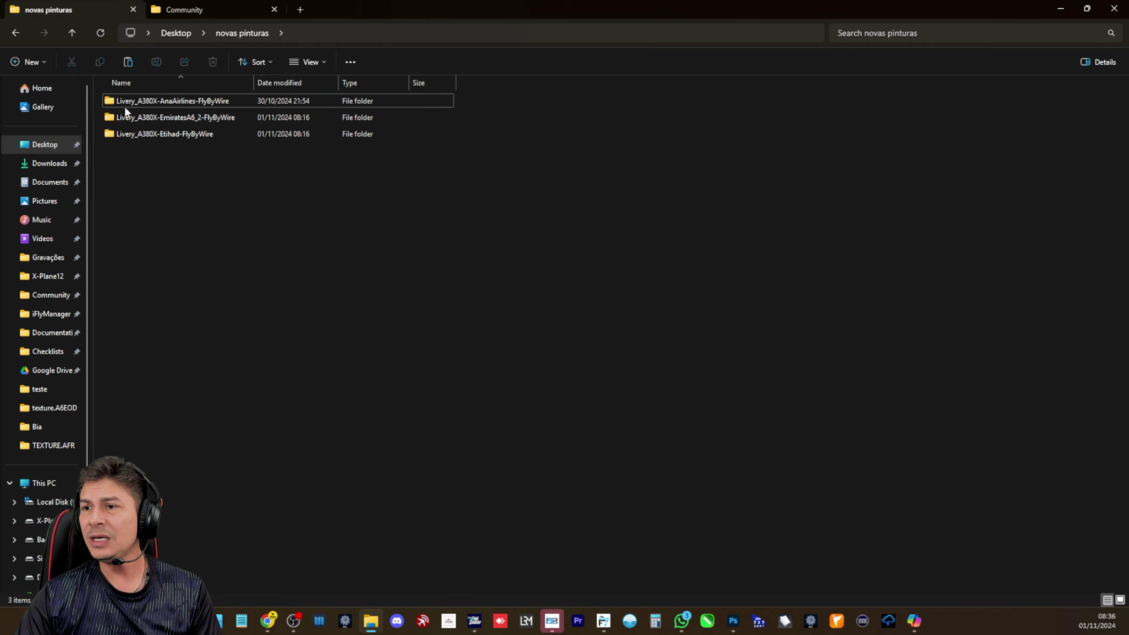
mouse_move(127, 105)
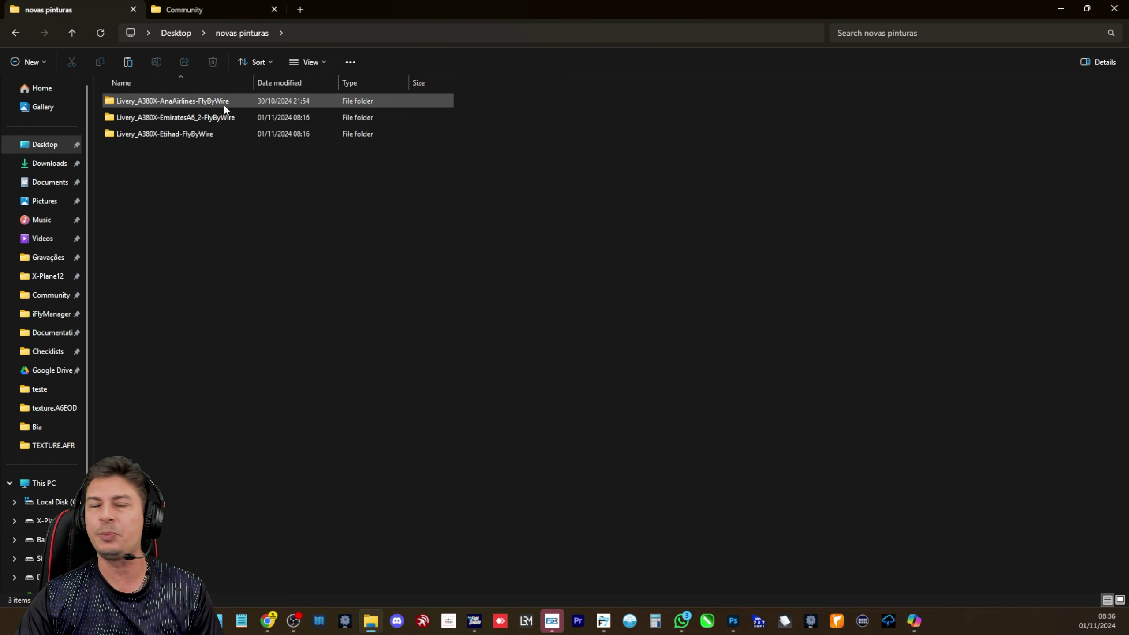
mouse_move(223, 104)
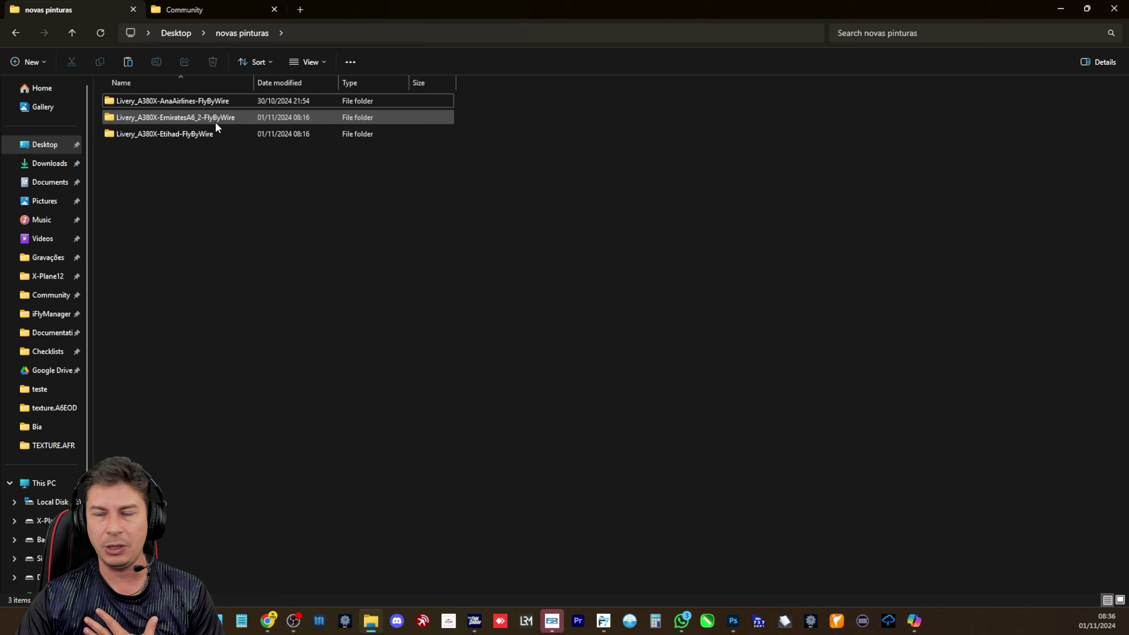
Open the Community folder and select the livery folders from Livery_A320-200-Aerobrasil-Fenix through Livery_A380X-Singapore-FlyByWire to review them
left_click(55, 295)
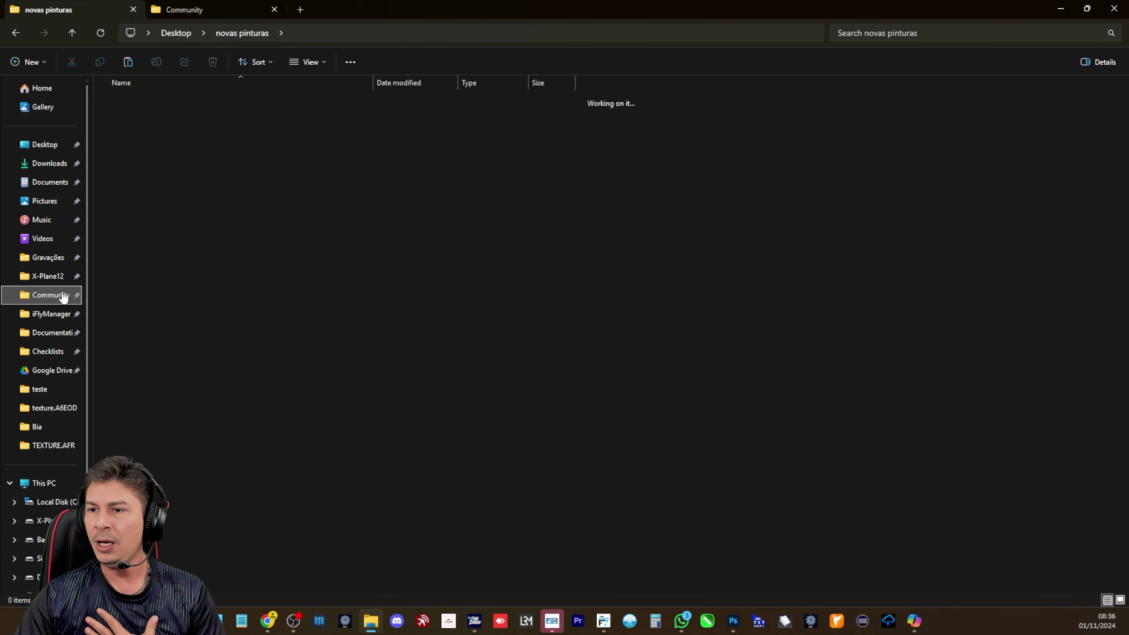
scroll(167, 295, "down", 9)
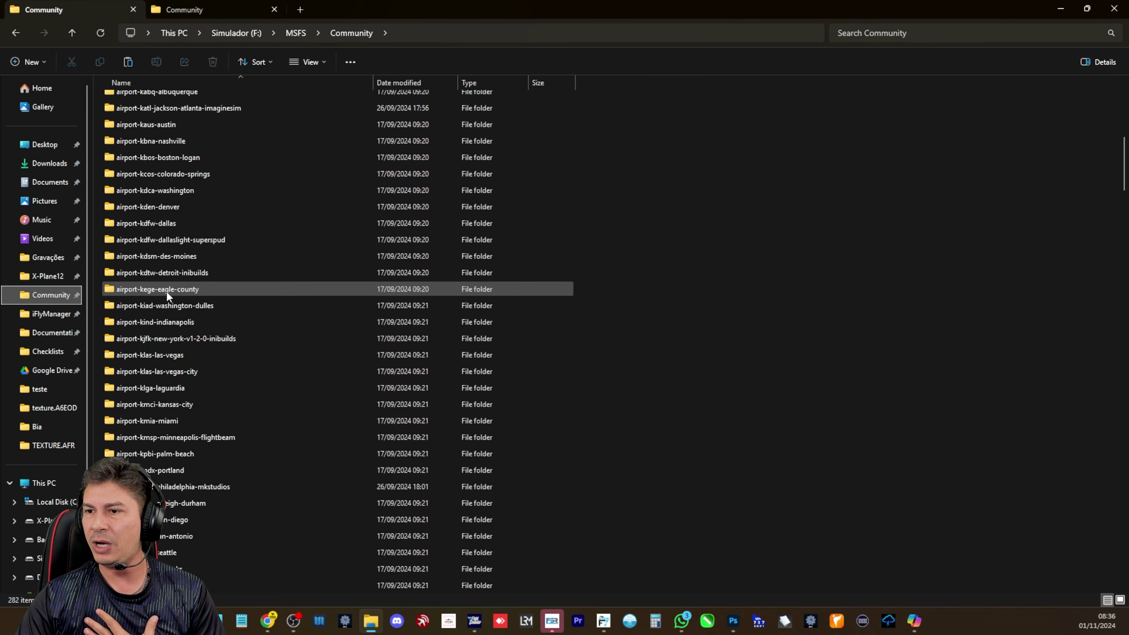
left_click(167, 289)
key("l")
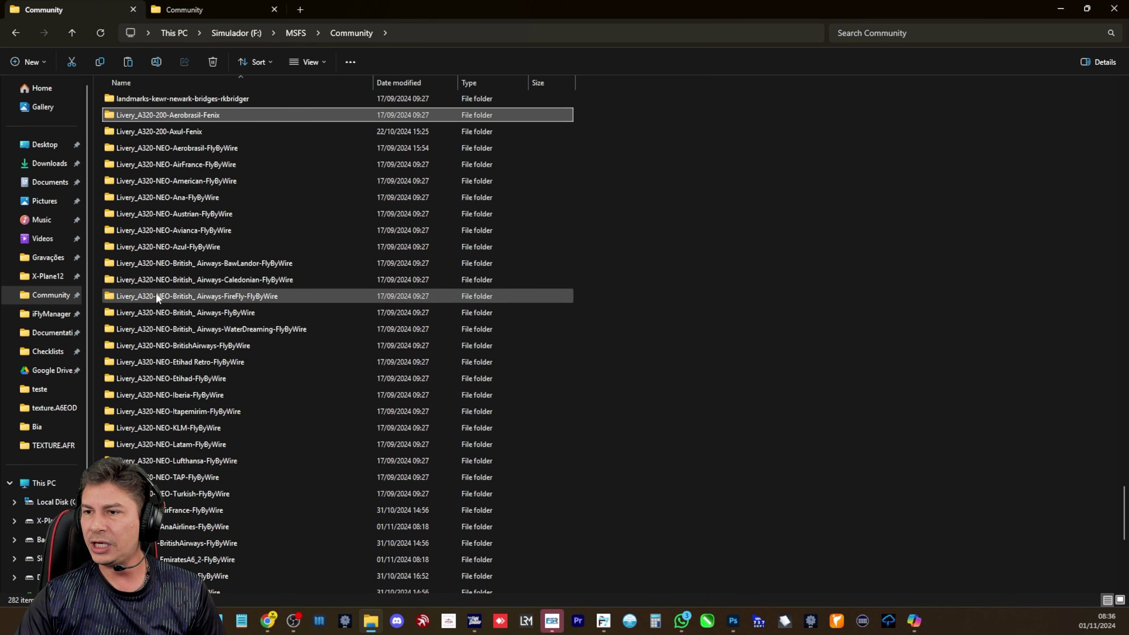
scroll(156, 295, "down", 6)
scroll(155, 293, "down", 1)
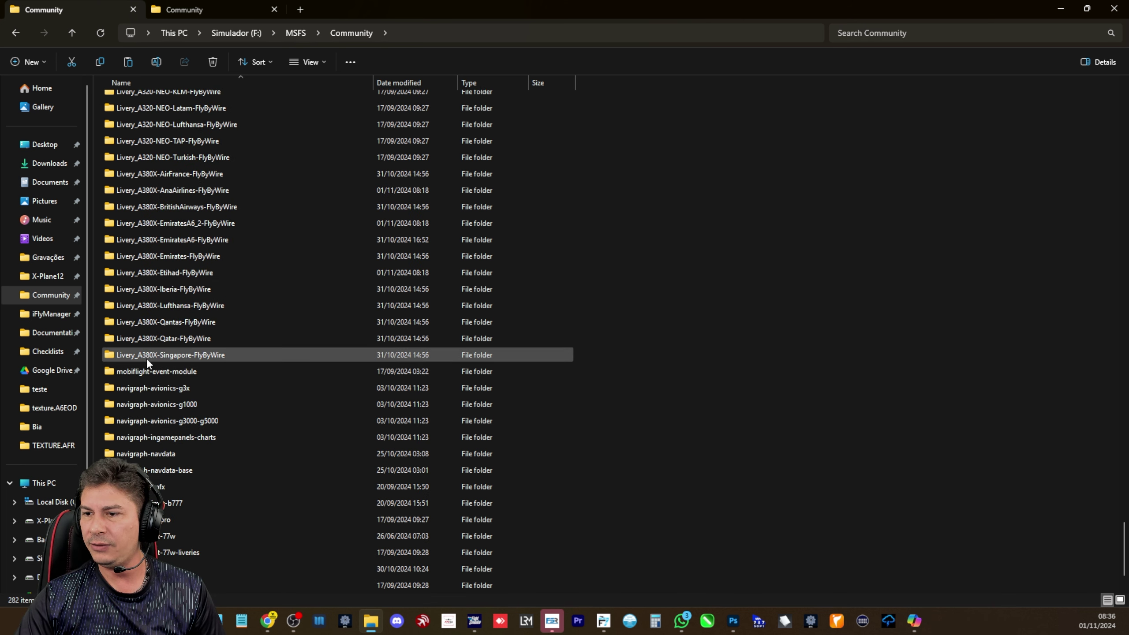
left_click(147, 356, "shift")
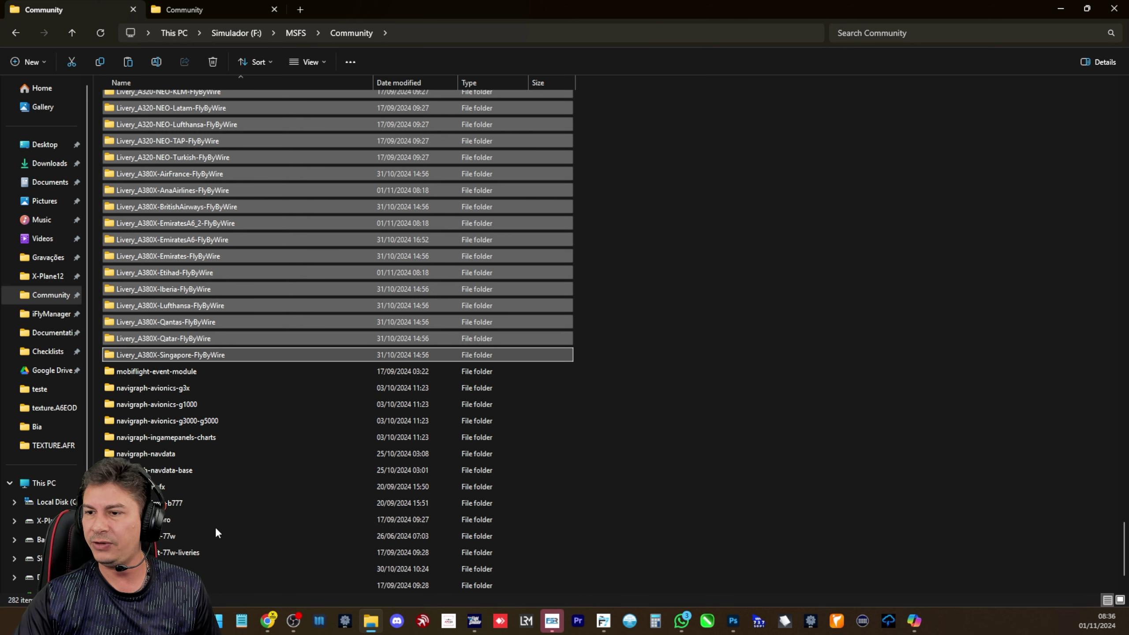
scroll(215, 525, "up", 8)
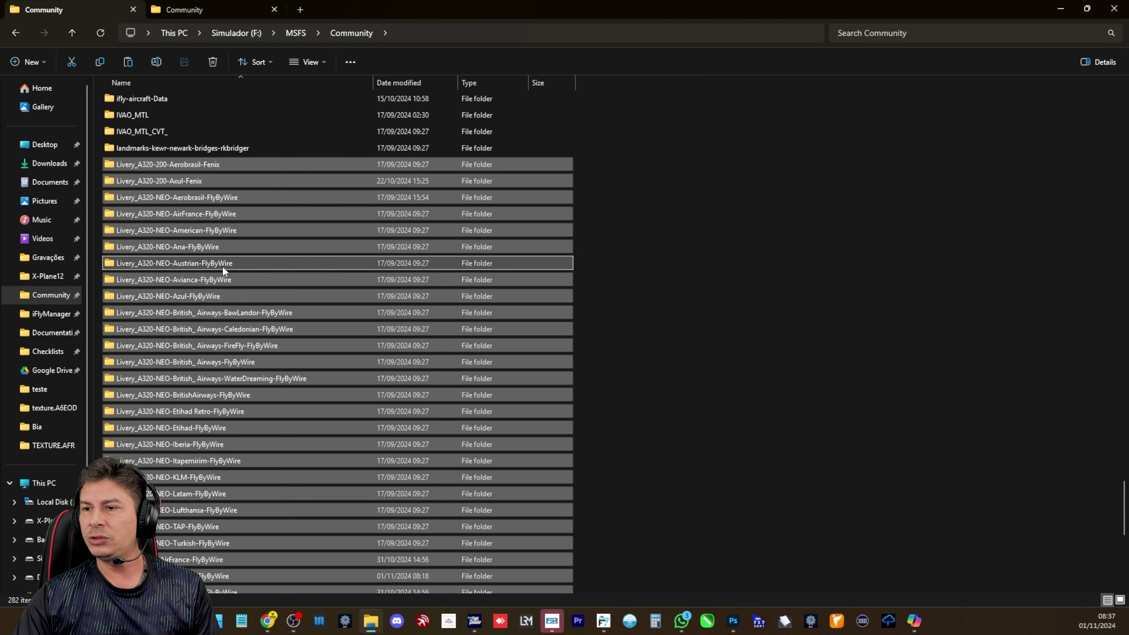
scroll(186, 231, "down", 1)
scroll(152, 342, "down", 1)
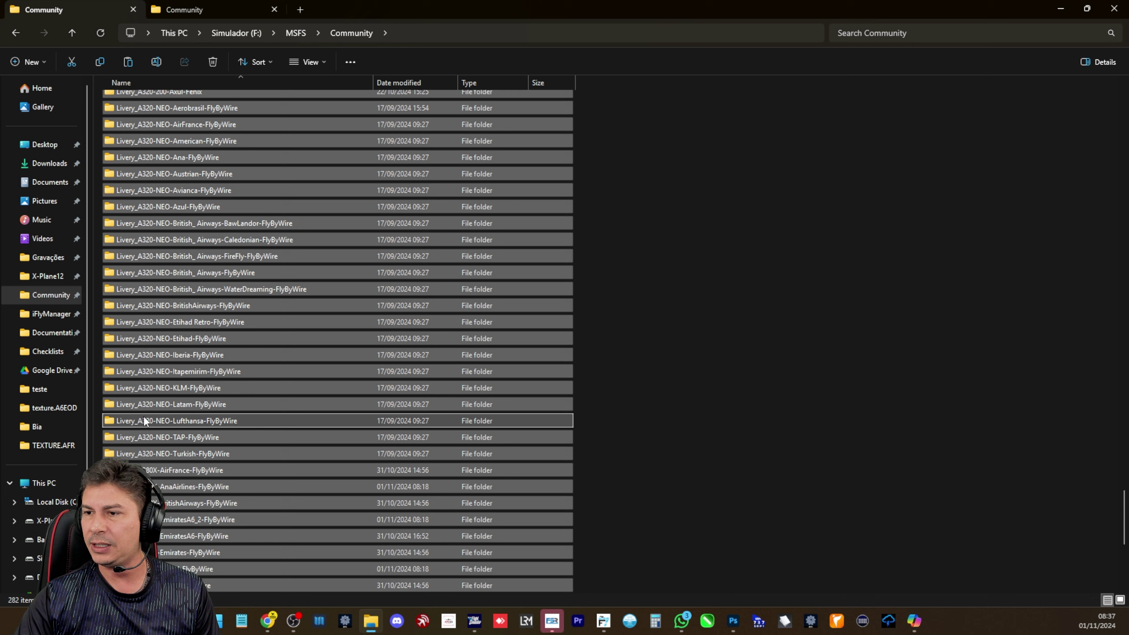
Narrow the selection to the folders from Livery_A380X-AnaAirlines-FlyByWire through Livery_A380X-Singapore-FlyByWire
left_click(272, 491)
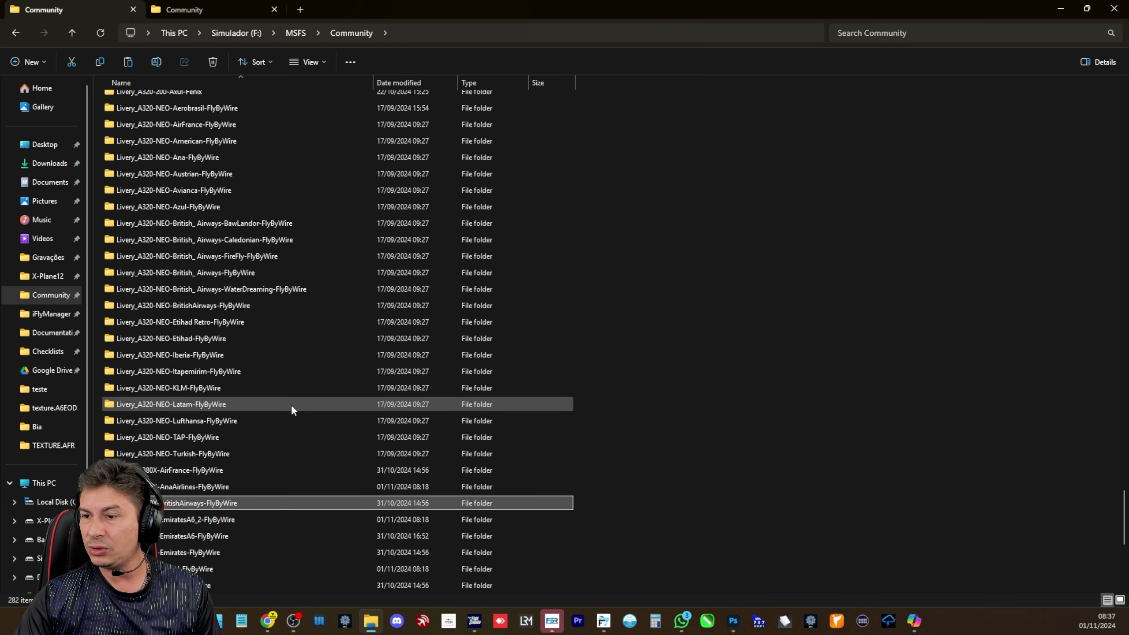
scroll(285, 400, "down", 2)
left_click(168, 384)
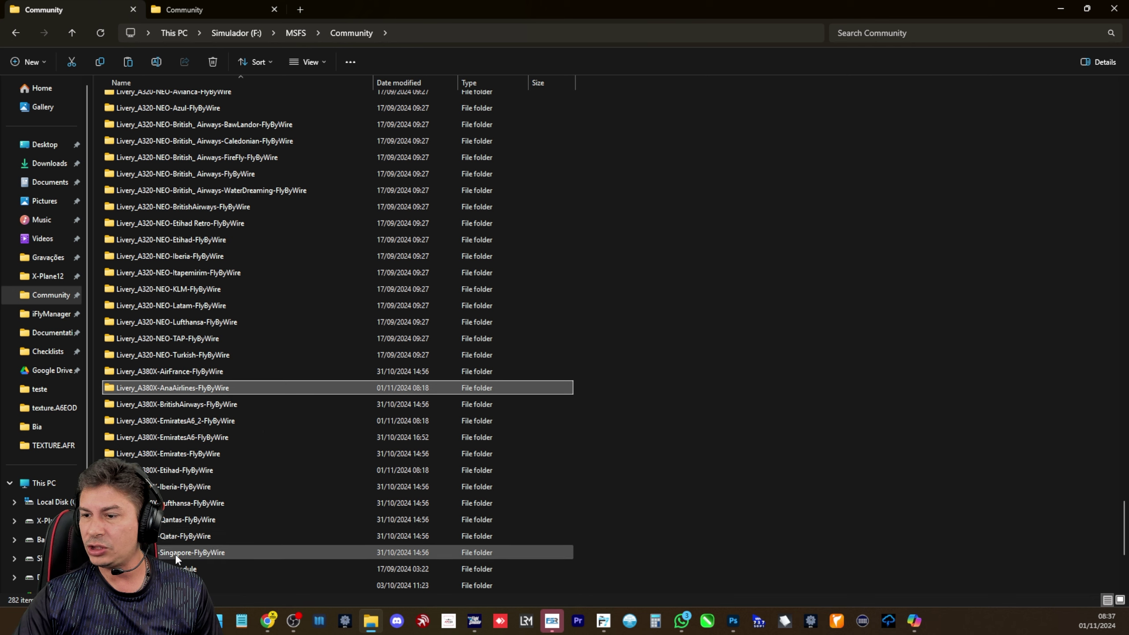
left_click(175, 554, "shift")
scroll(265, 507, "down", 3)
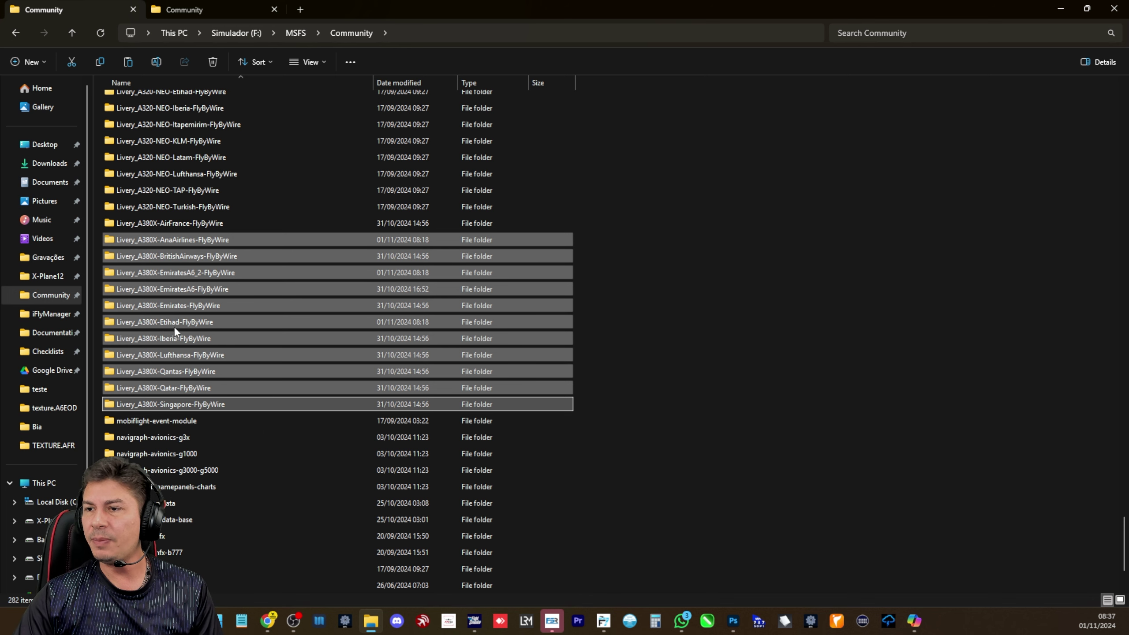
Switch to the second open Community view and open the novas pinturas folder on the Desktop there
left_click(194, 12)
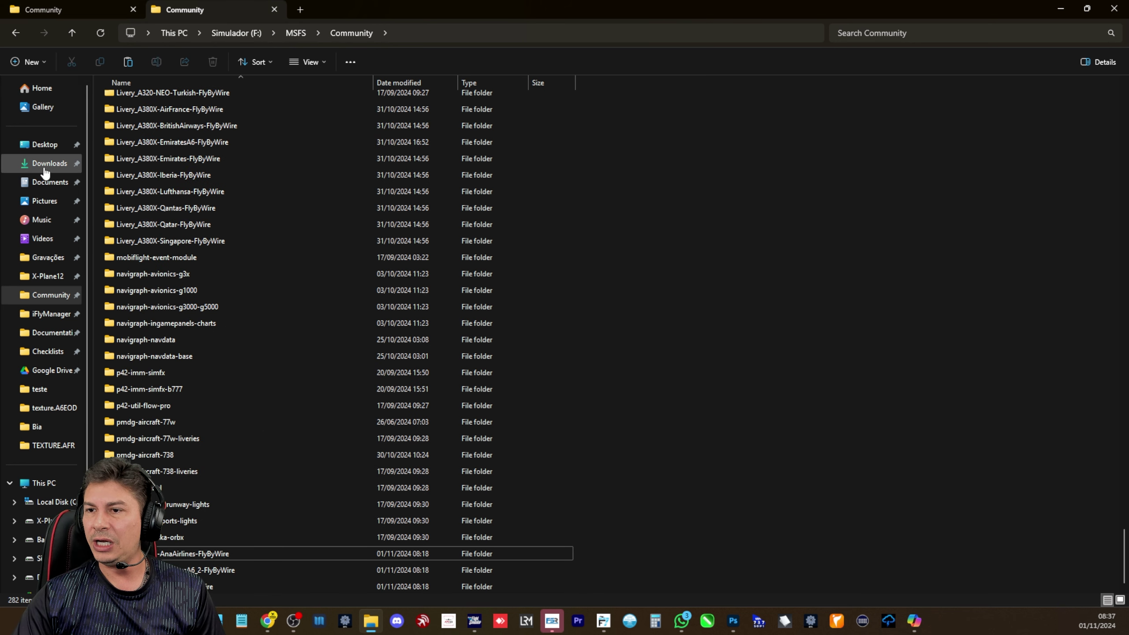
left_click(31, 146)
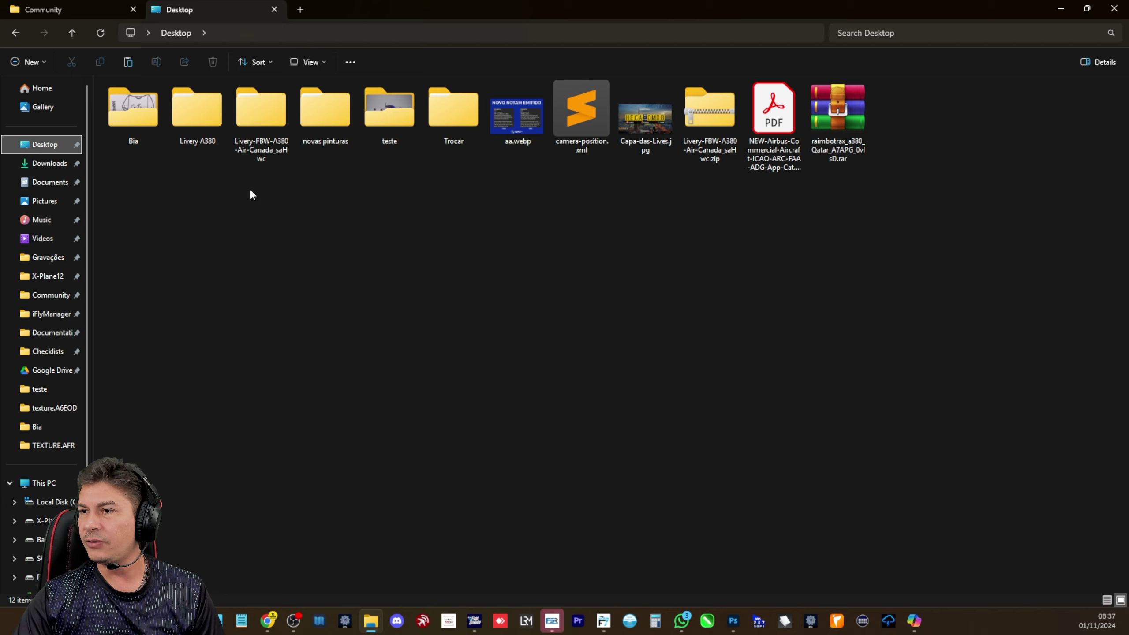
left_click(327, 136)
double_click(327, 137)
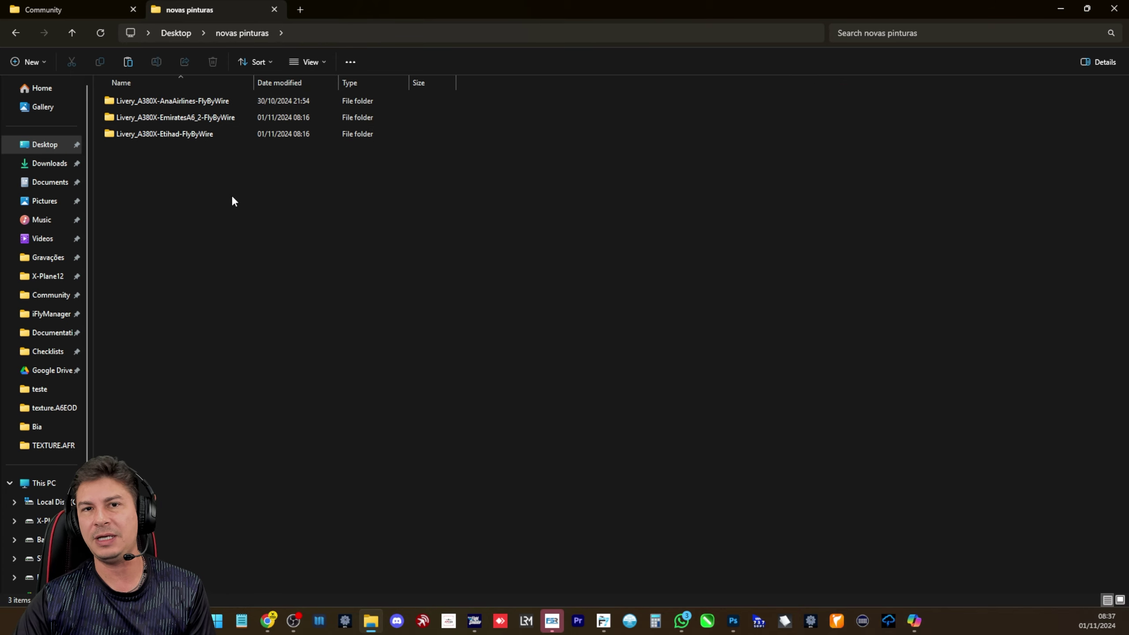
Inspect the contents of the Livery_A380X-AnaAirlines-FlyByWire folder and return to novas pinturas
left_click(184, 102)
double_click(183, 102)
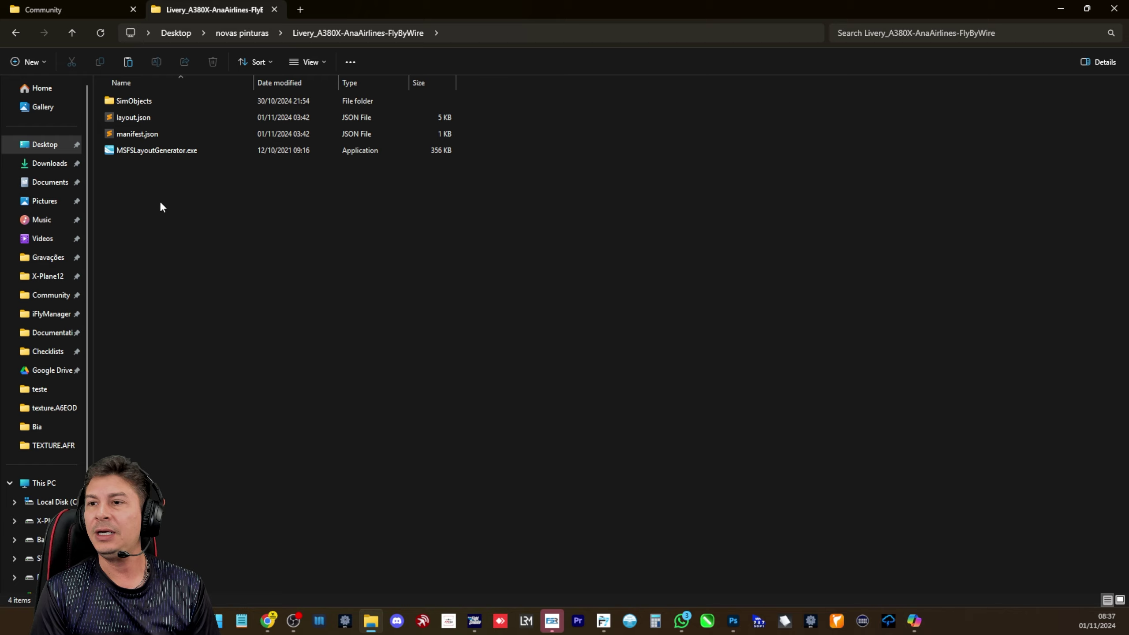
left_click(17, 33)
double_click(157, 100)
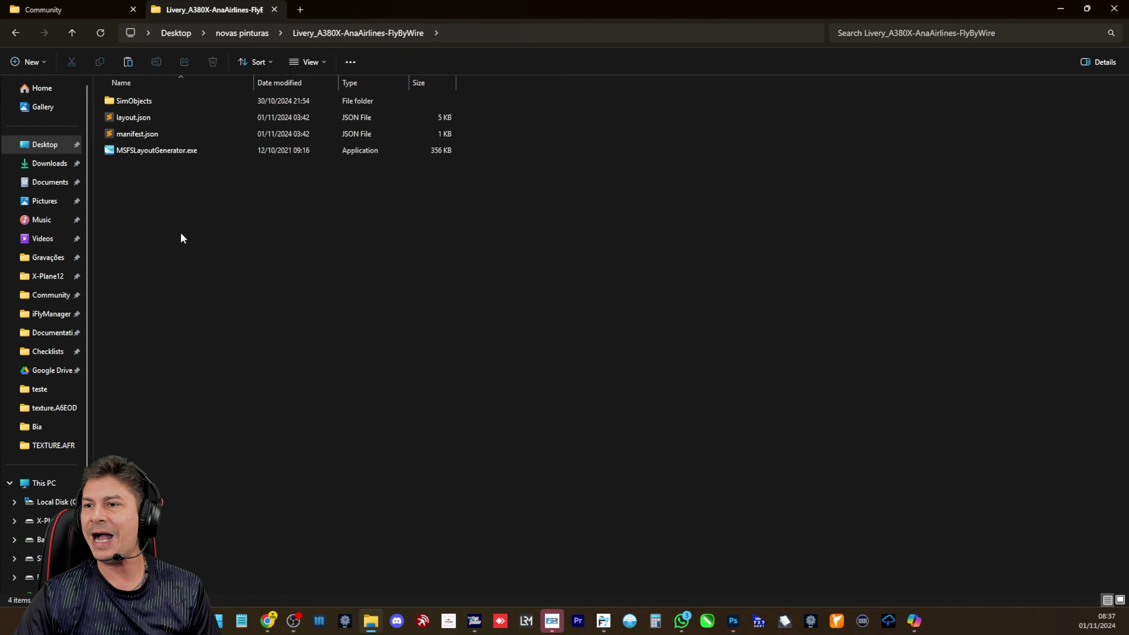
left_click(15, 33)
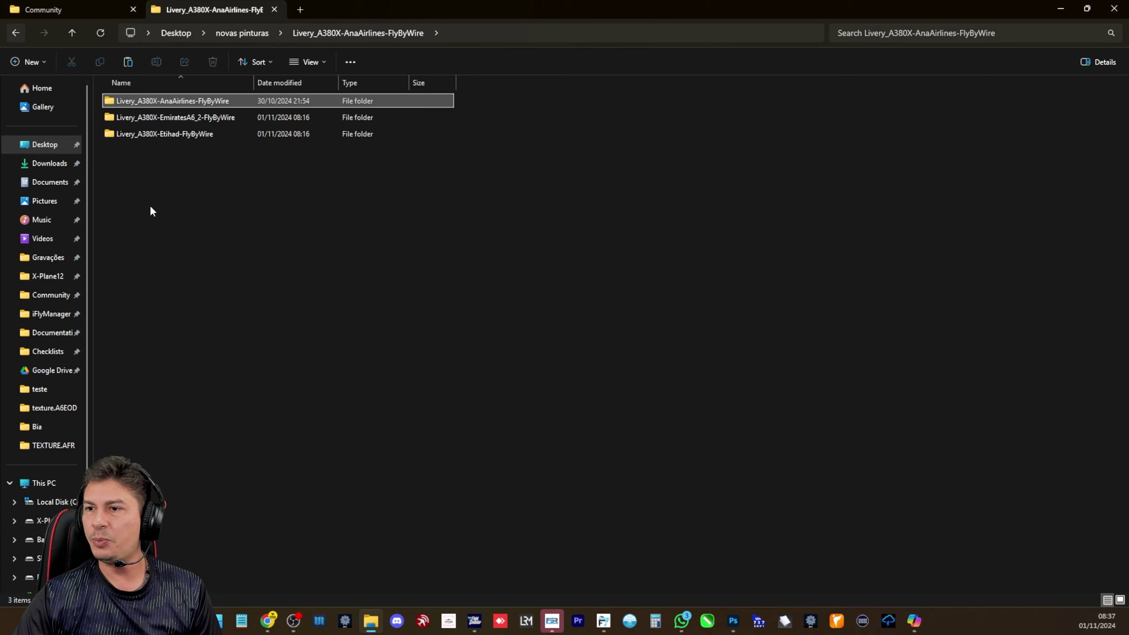
Copy the name of the Livery_A380X-AnaAirlines-FlyByWire folder without renaming it
left_click(163, 222)
right_click(162, 222)
left_click(165, 100)
left_click(161, 101)
key("ctrl+c")
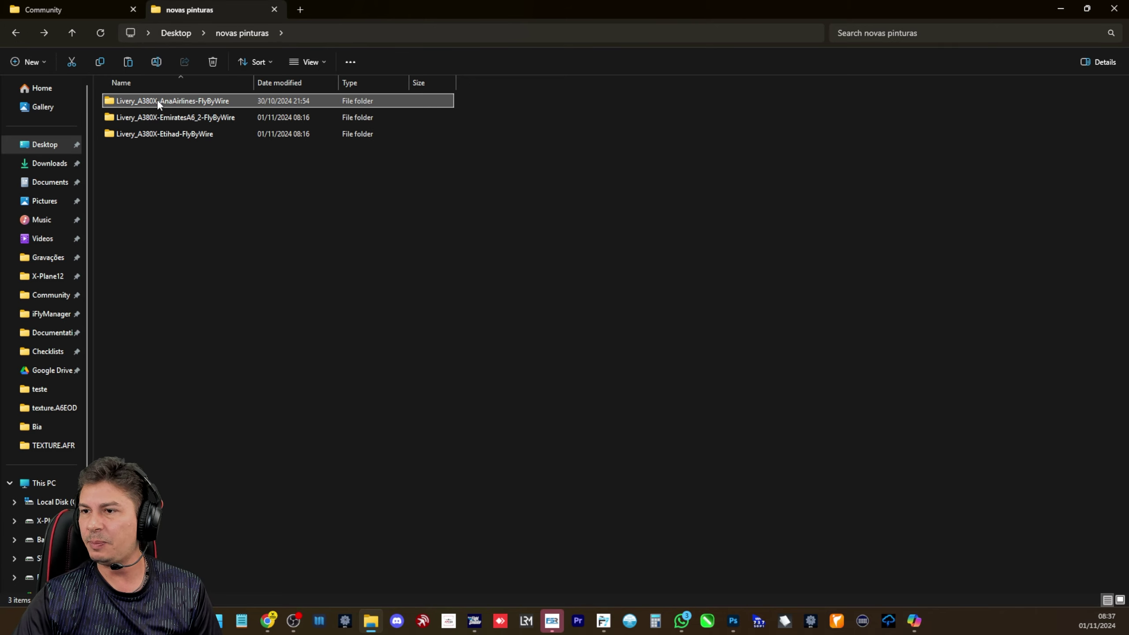
Create a new folder in novas pinturas named "Livery_A380X-AnaAirlines-FlyByWire 2", reusing the copied name
left_click(232, 233)
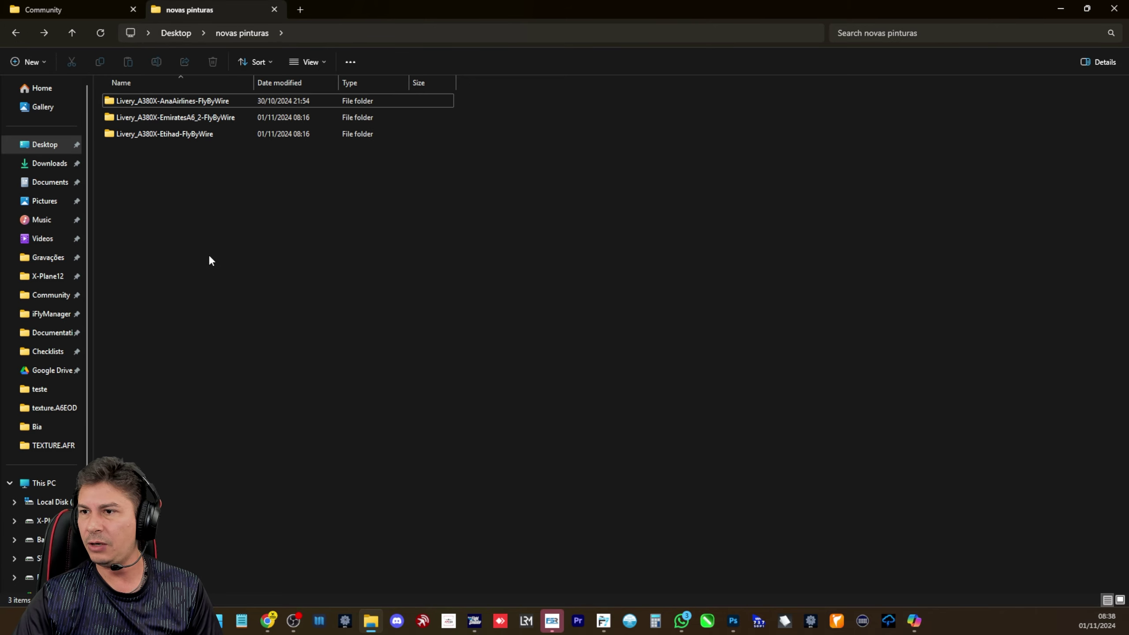
right_click(202, 262)
mouse_move(235, 355)
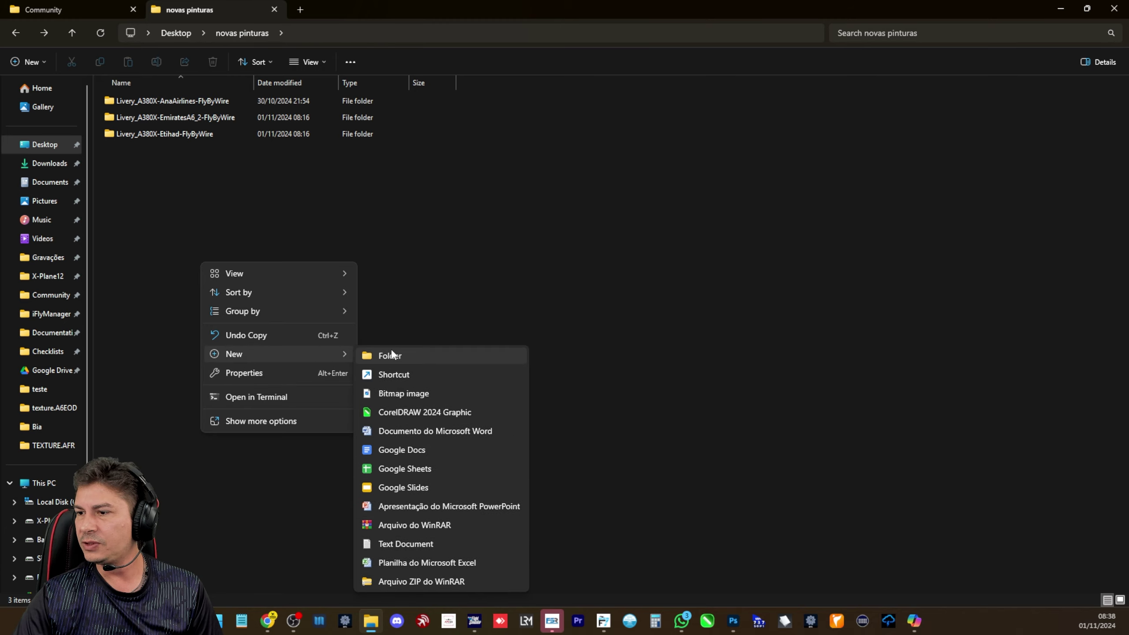
left_click(390, 355)
key("ctrl+v")
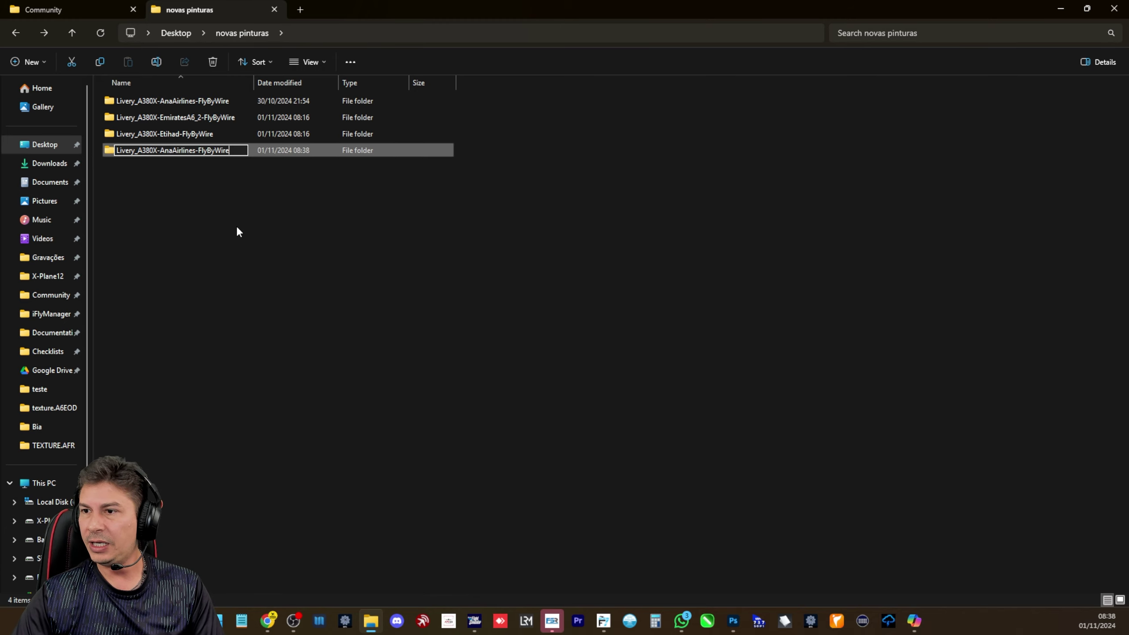
type("2")
key("Return")
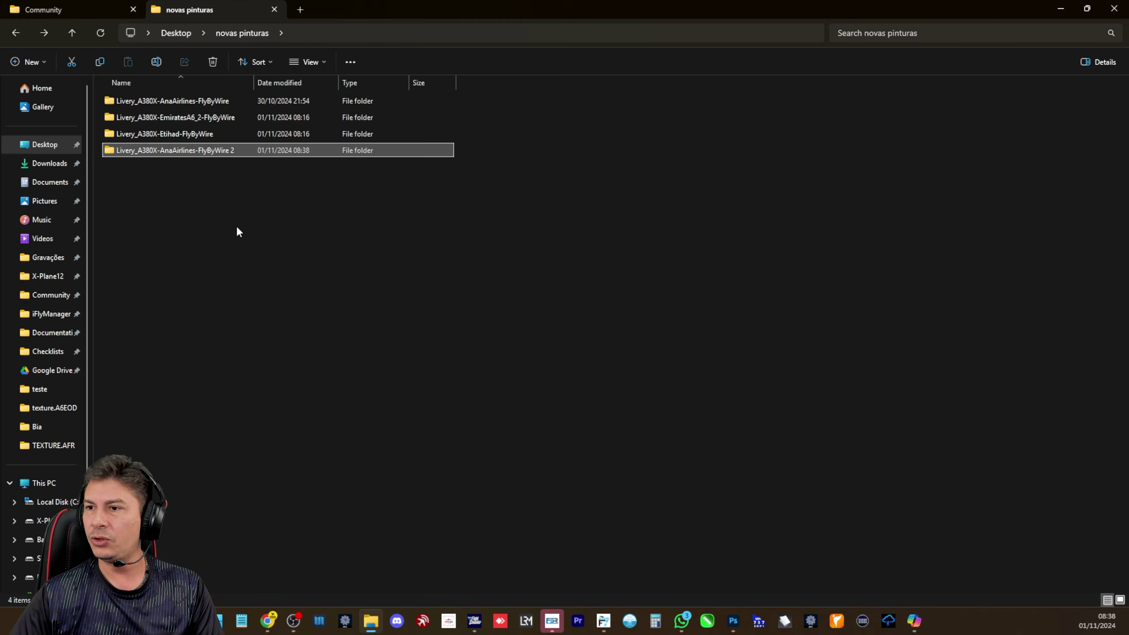
Move the Livery_A380X-AnaAirlines-FlyByWire folder into Livery_A380X-AnaAirlines-FlyByWire 2 and open the new parent folder
left_click_drag(180, 103, 178, 149)
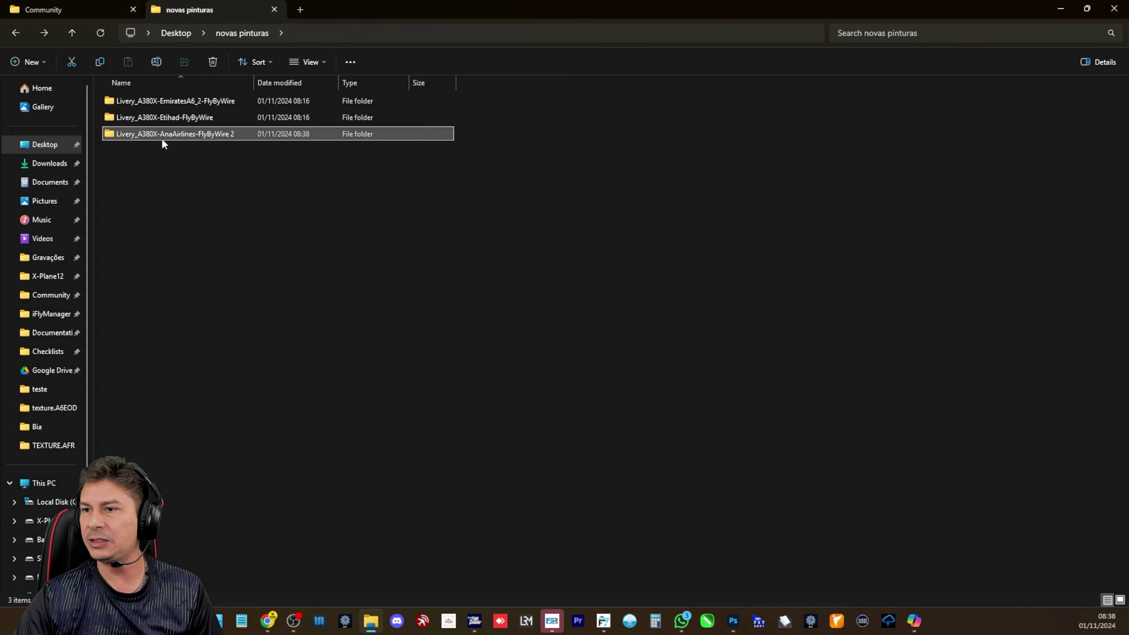
double_click(161, 138)
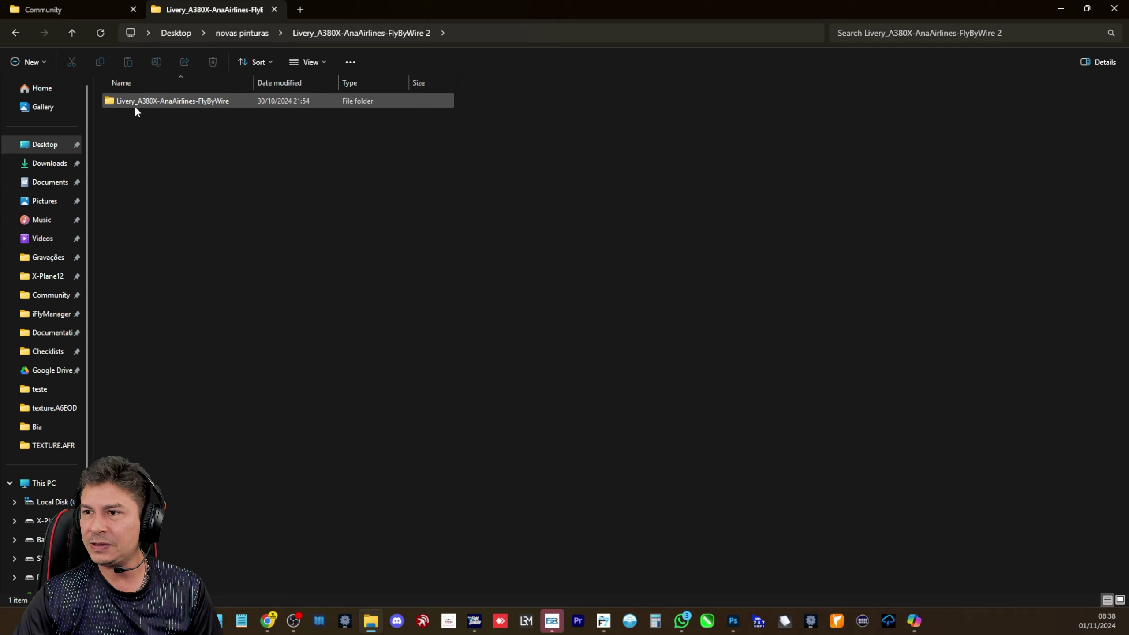
Move the Livery_A380X-AnaAirlines-FlyByWire folder out of Livery_A380X-AnaAirlines-FlyByWire 2 and back into novas pinturas
mouse_move(167, 106)
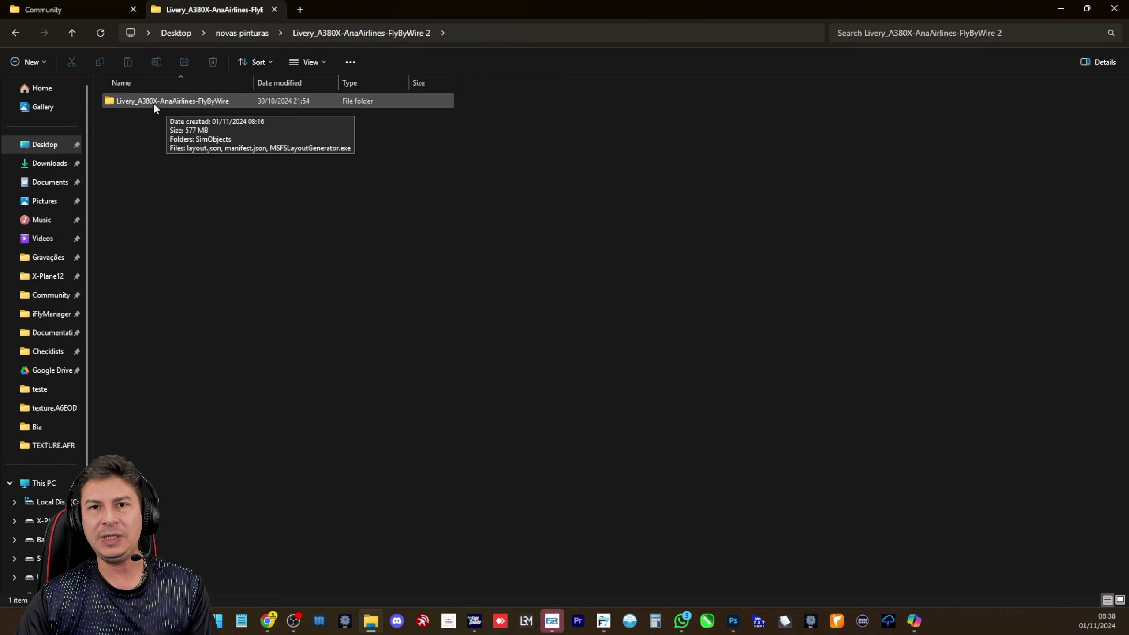
double_click(169, 101)
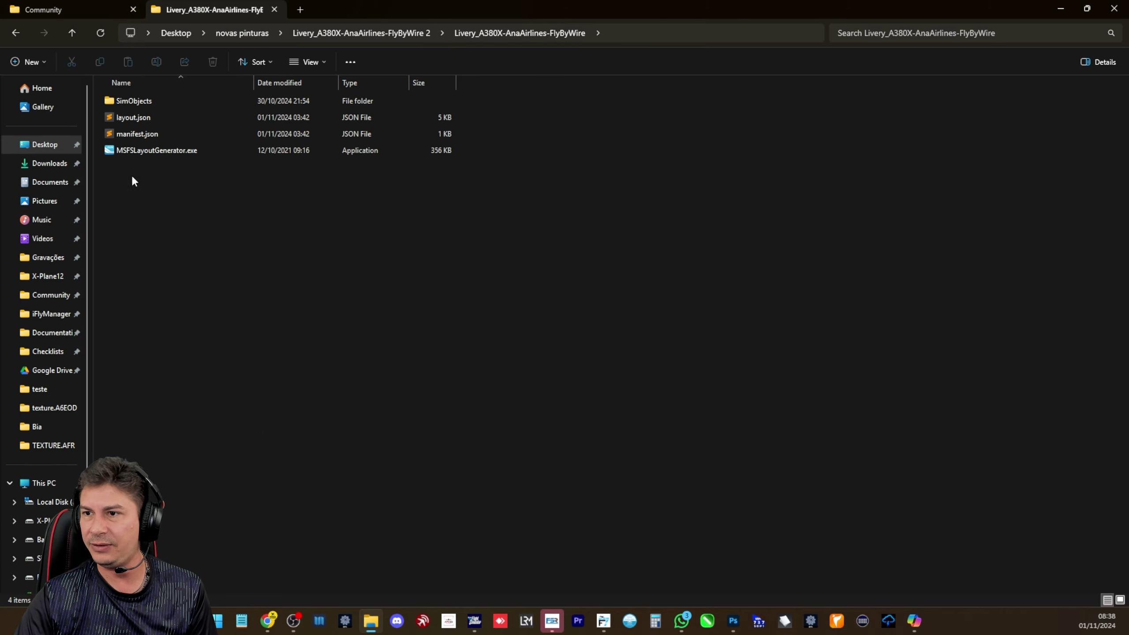
left_click(16, 33)
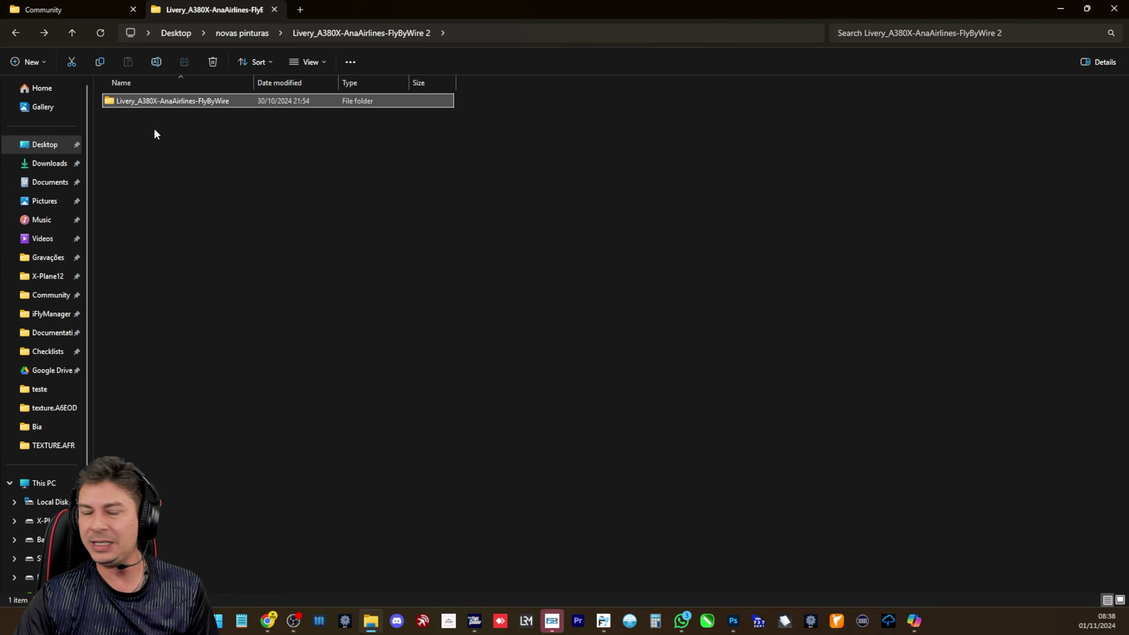
left_click(16, 36)
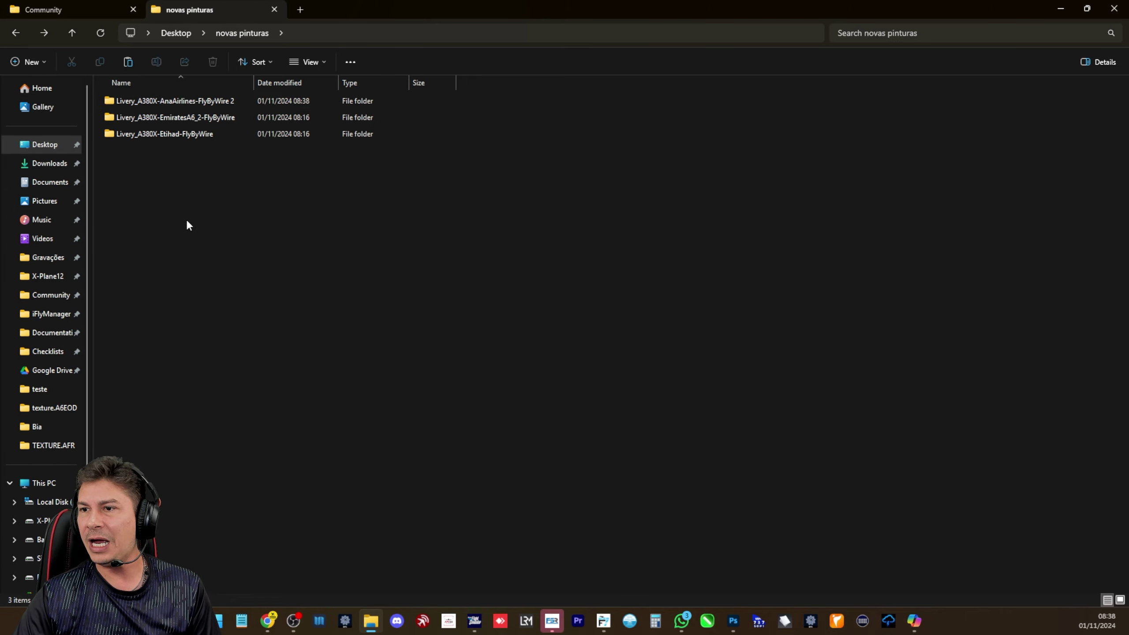
key("ctrl+v")
left_click(187, 210)
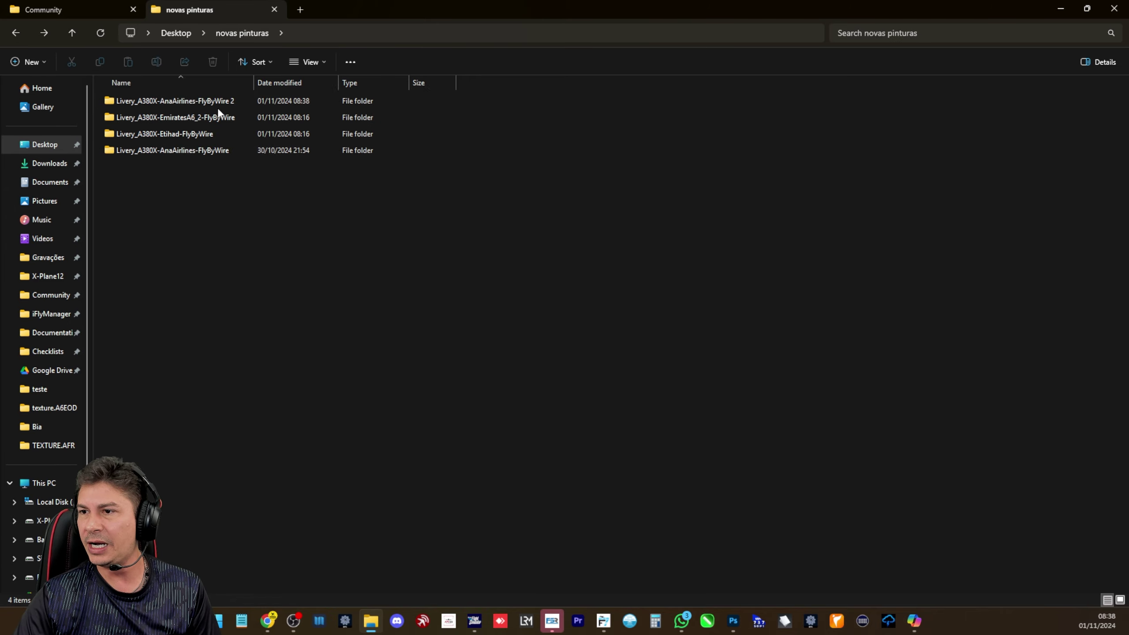
Check the contents of the Livery_A380X-AnaAirlines-FlyByWire 2 folder and delete that folder from novas pinturas
double_click(220, 98)
left_click(15, 34)
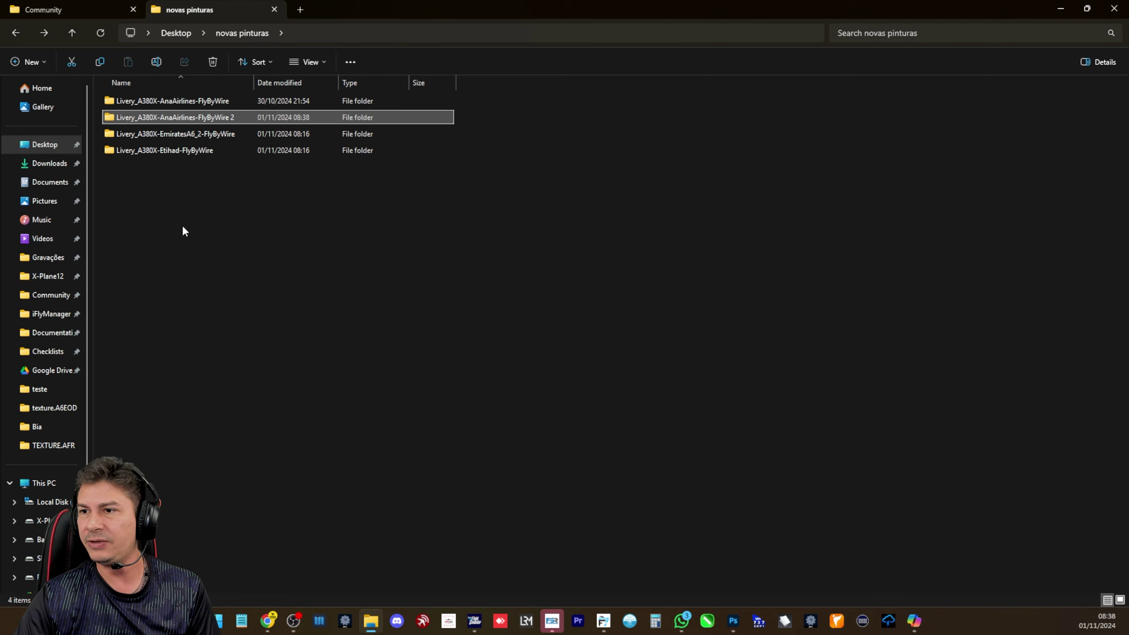
key("Delete")
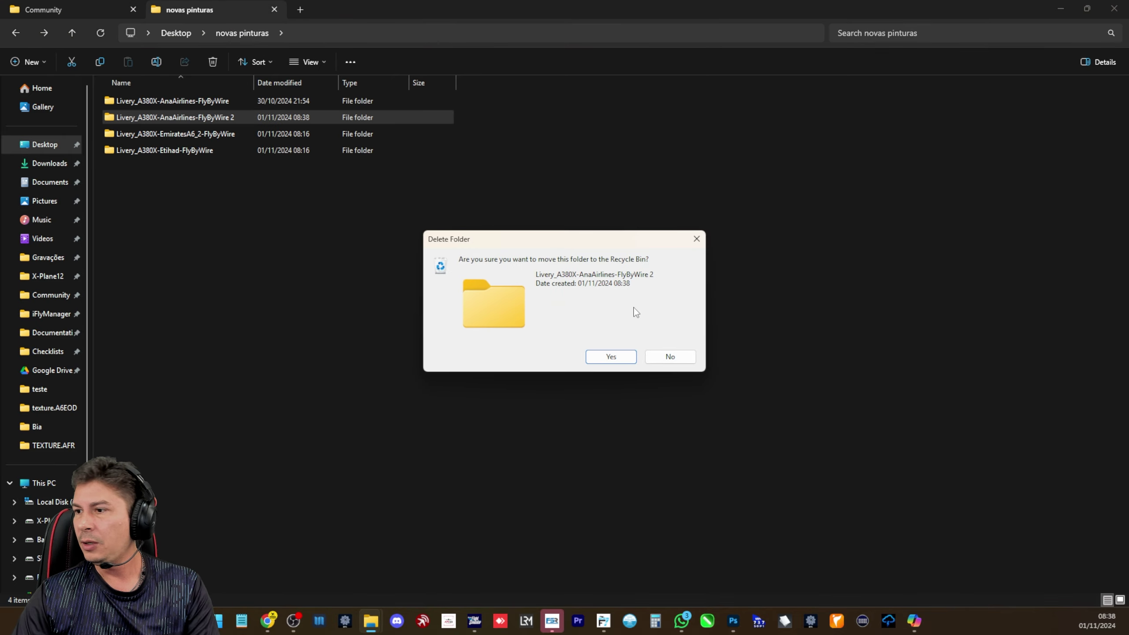
left_click(604, 357)
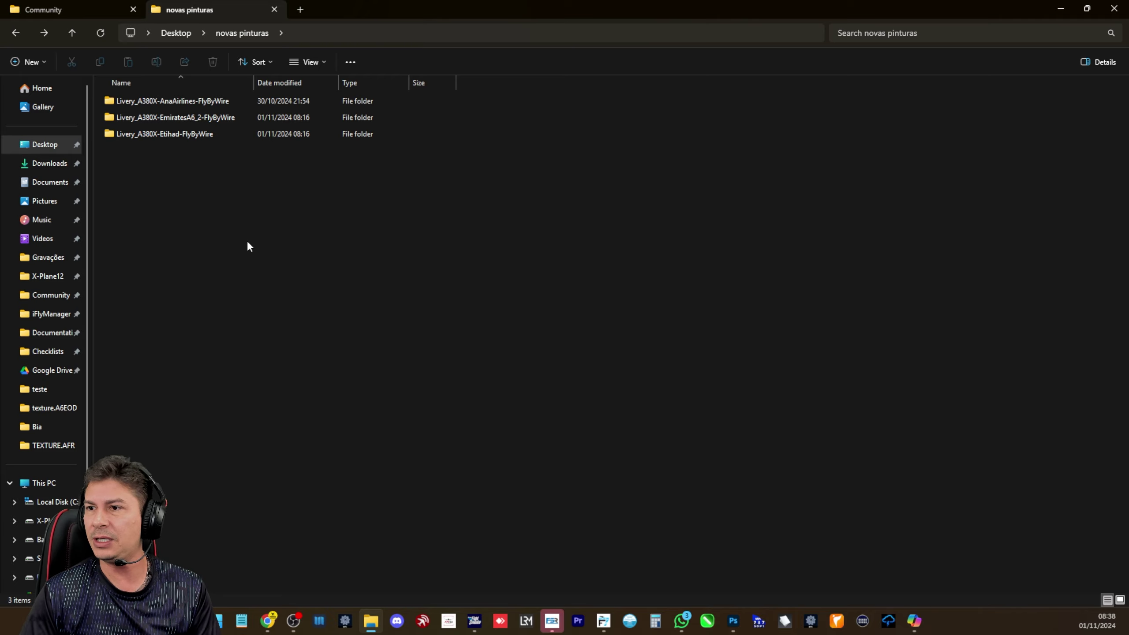
Open the TEXTURE.ANA folder of the Ana Airlines livery, going through SimObjects, Airplanes and KFS_FBWA380_ANA-JA382A
left_click(168, 102)
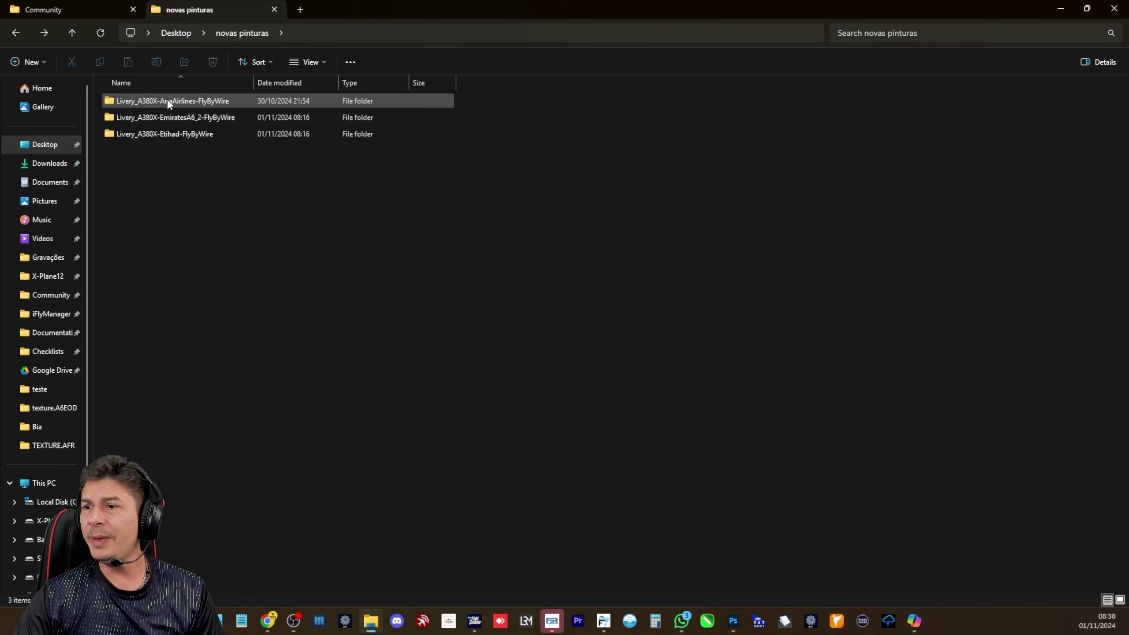
double_click(169, 102)
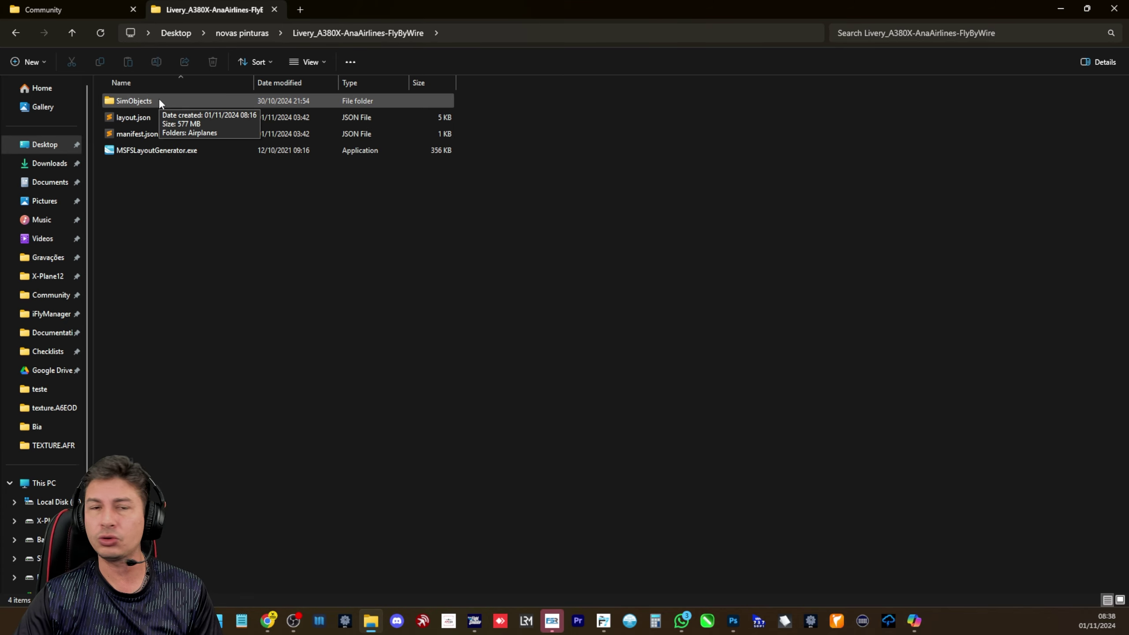
double_click(160, 102)
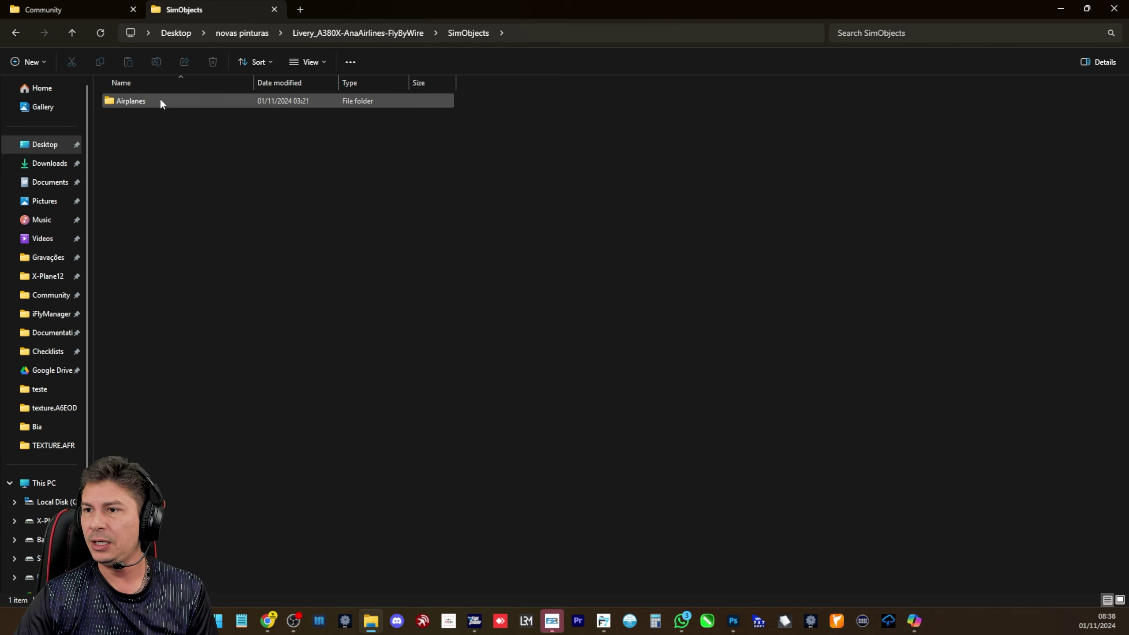
double_click(159, 102)
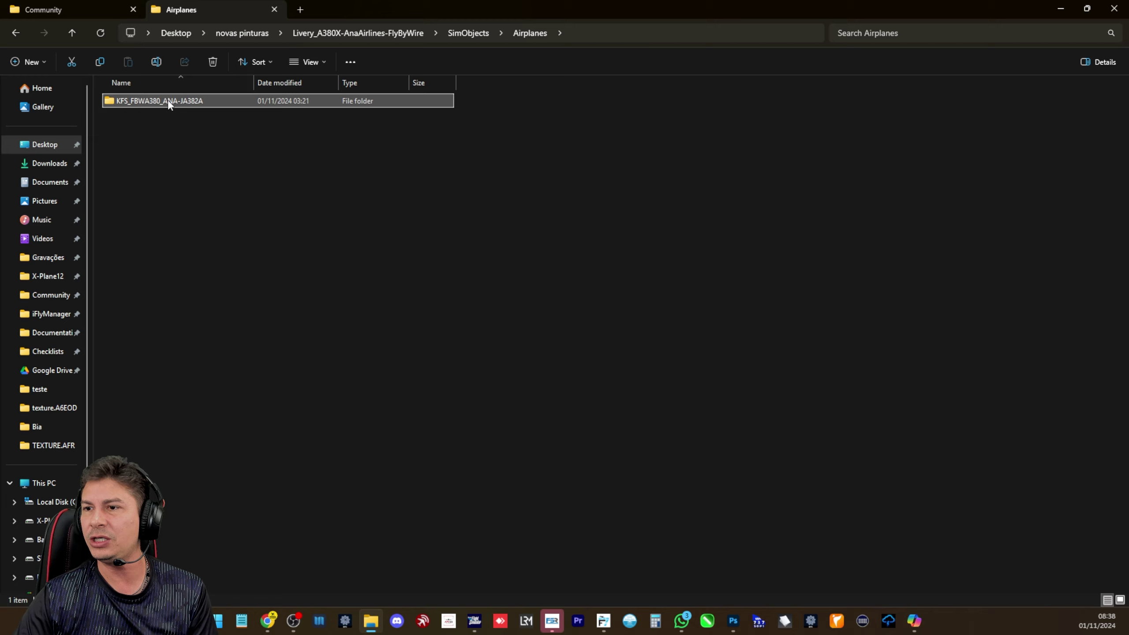
double_click(168, 100)
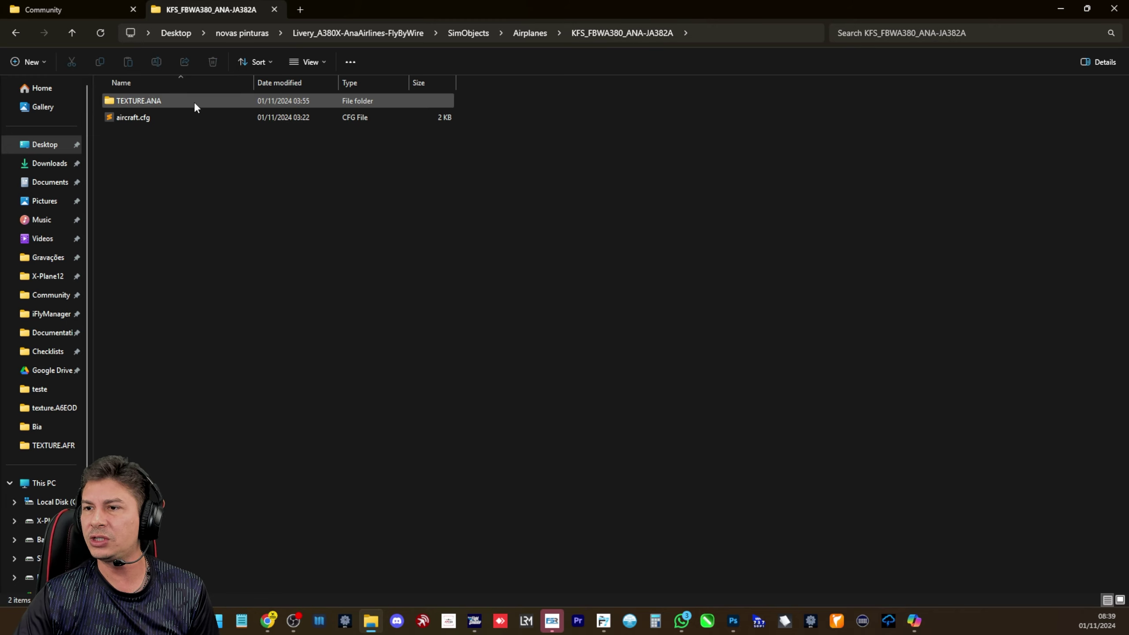
double_click(162, 101)
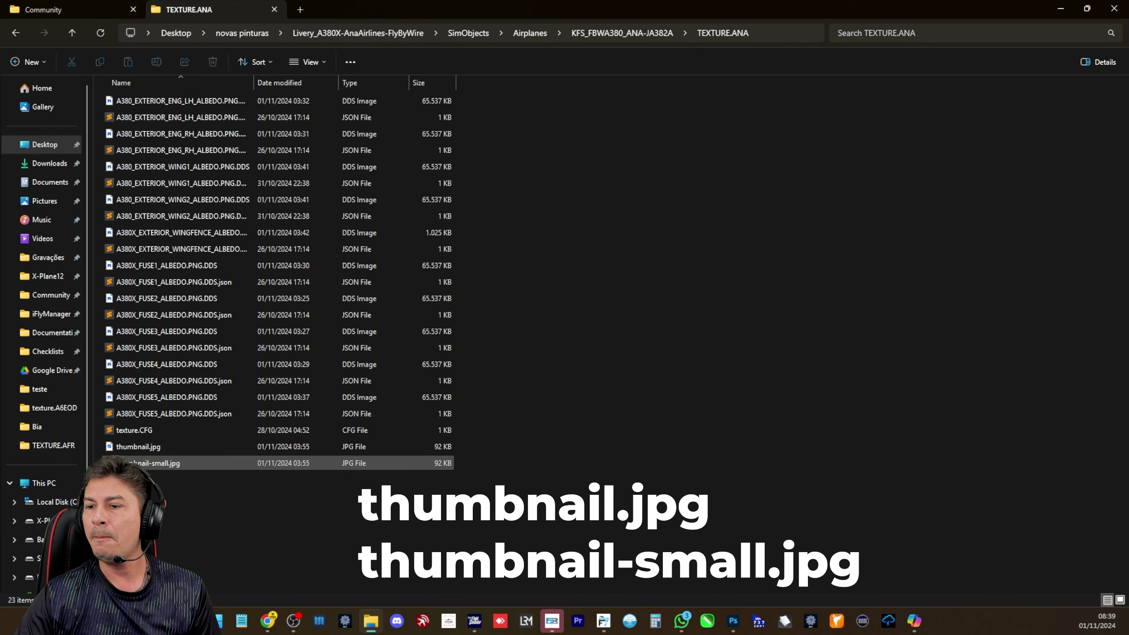
View thumbnail.jpg in TEXTURE.ANA, close the image and return to the novas pinturas folder
left_click(140, 448)
double_click(138, 447)
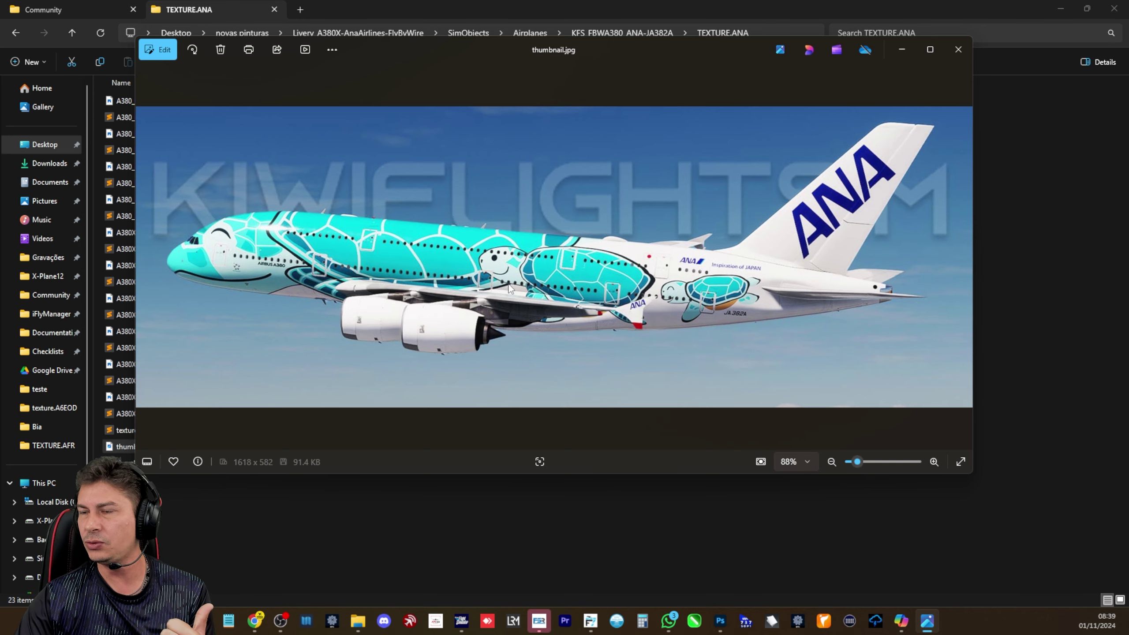
key("Escape")
left_click(20, 37)
left_click(21, 37)
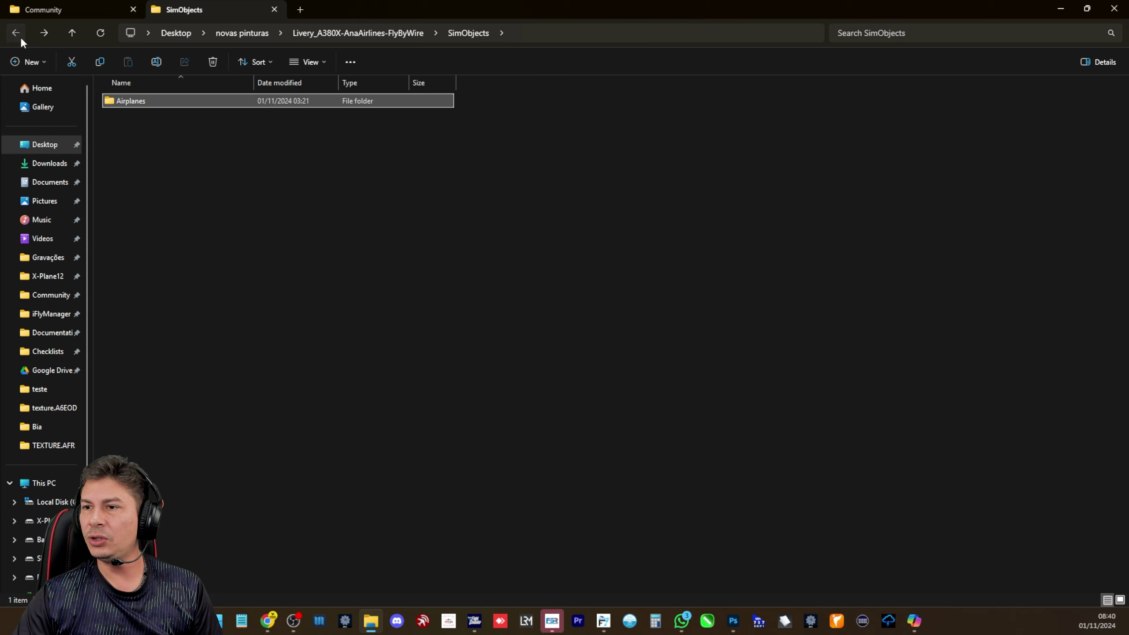
left_click(20, 37)
left_click(23, 36)
Open the texture.A6EOE4K folder of Livery_A380X-EmiratesA6_2-FlyByWire, going through SimObjects, Airplanes and Emirates A6-EOE 4K
double_click(164, 117)
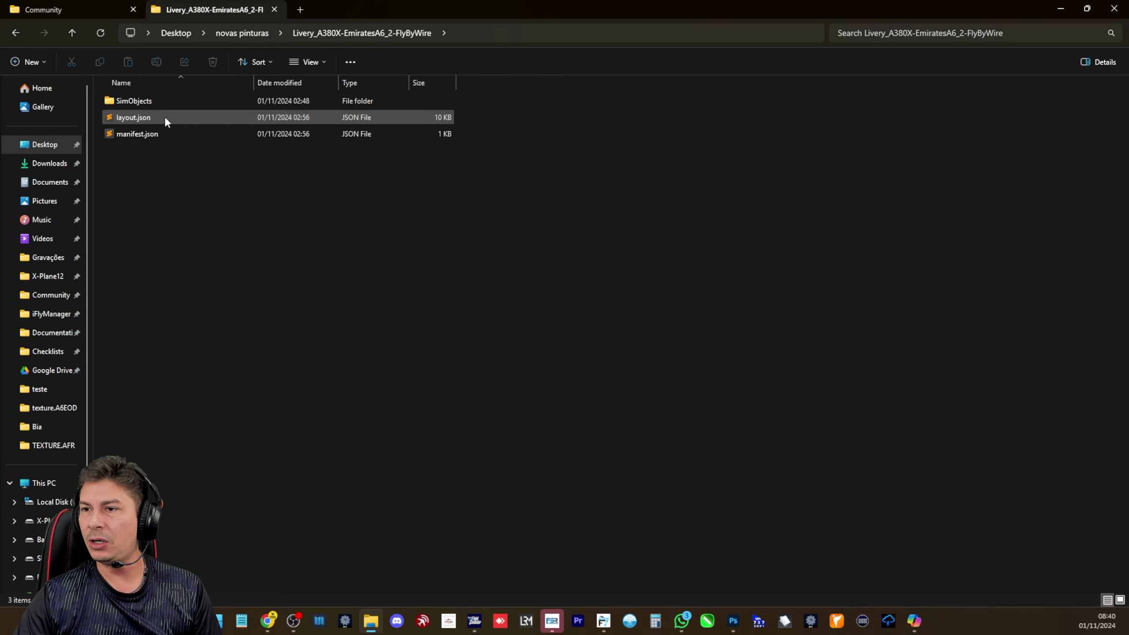
double_click(149, 101)
double_click(150, 100)
double_click(150, 99)
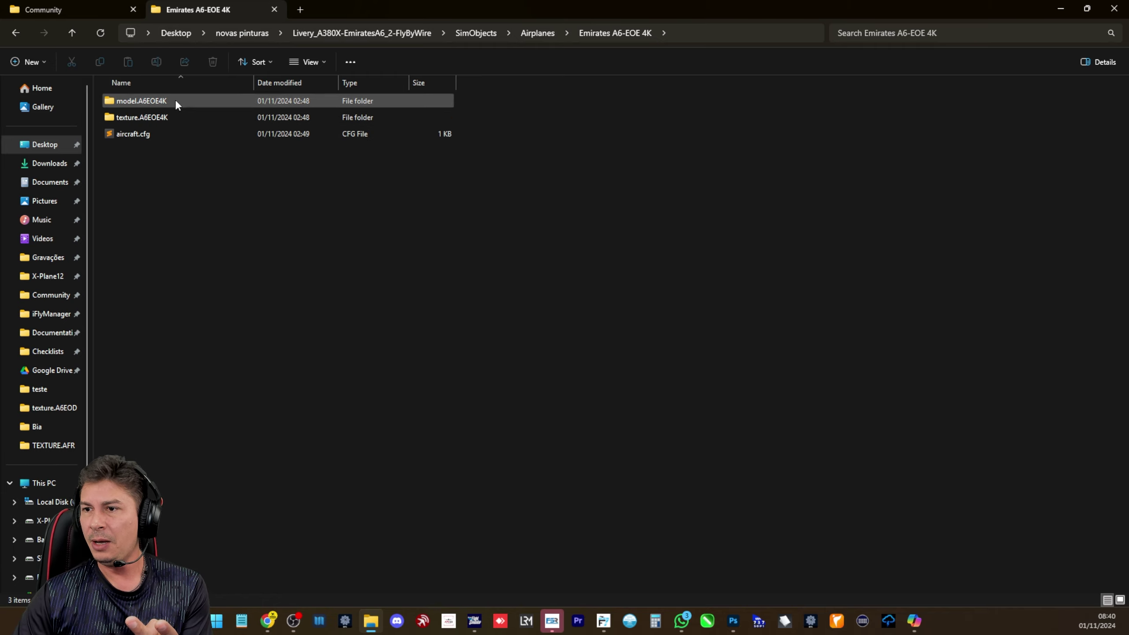
left_click(175, 99)
left_click(169, 120)
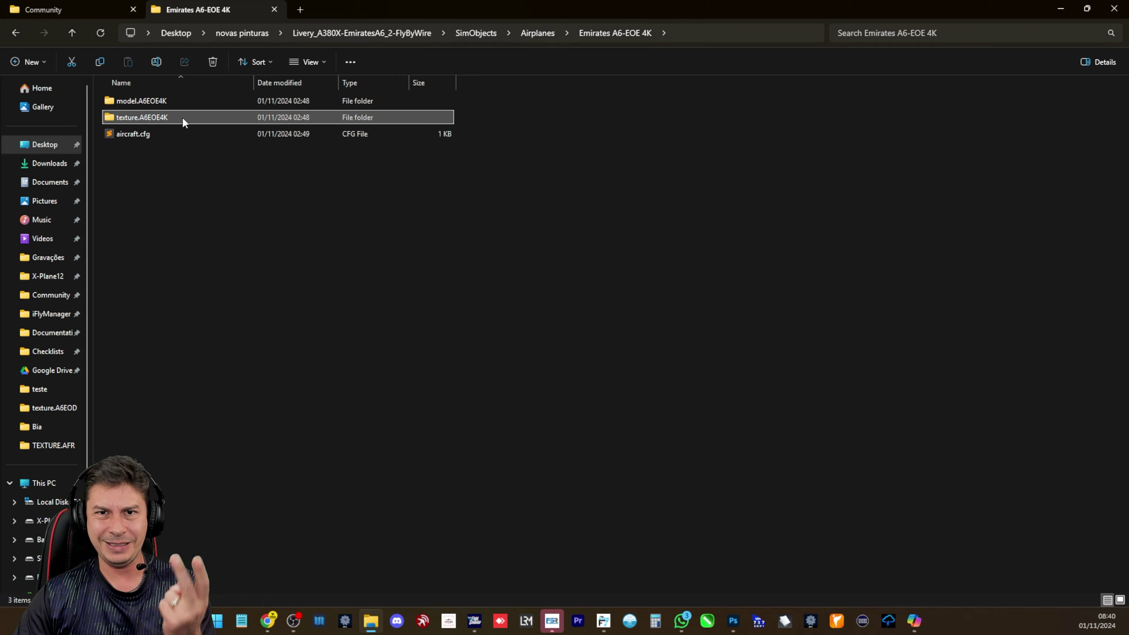
double_click(174, 117)
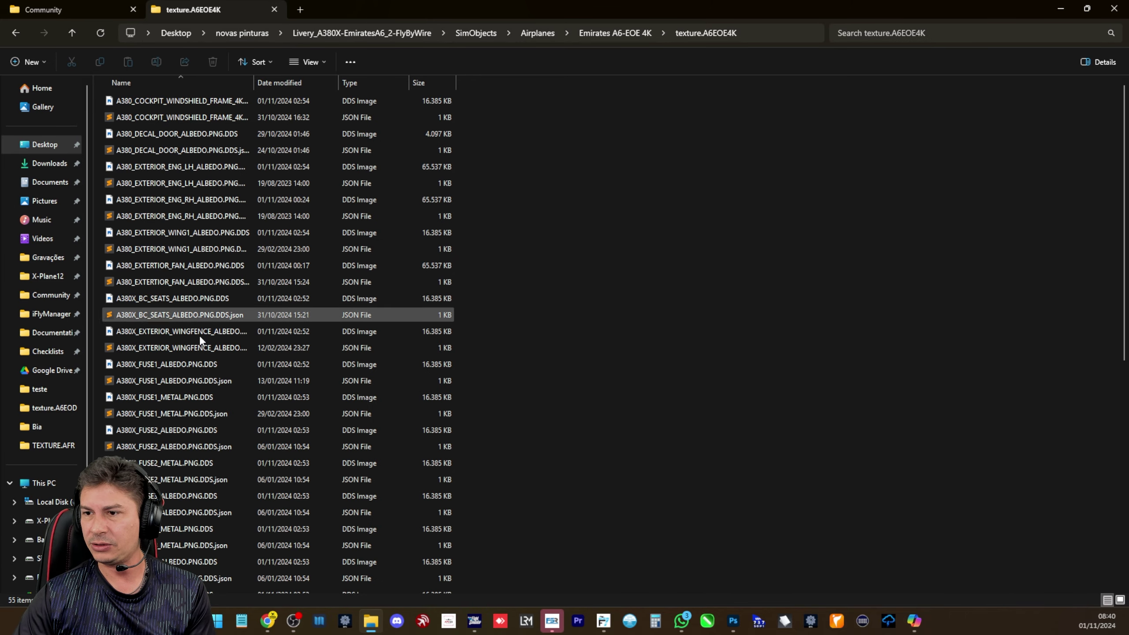
View thumbnail.JPG and thumbnail_small.JPG in texture.A6EOE4K, closing each image, and return to novas pinturas
scroll(191, 355, "down", 5)
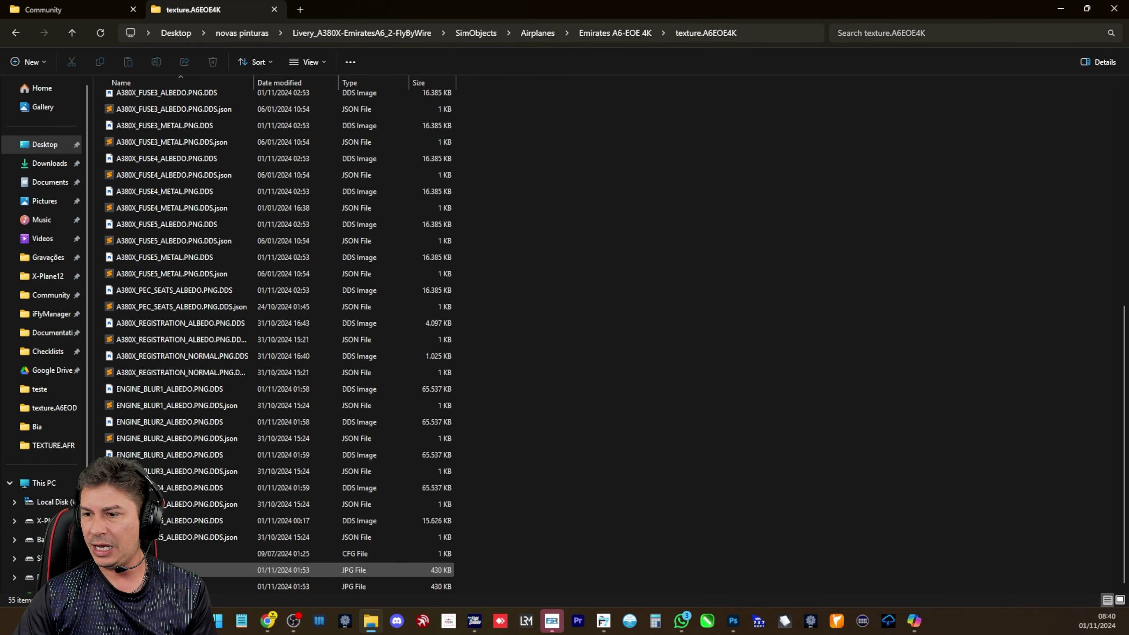
double_click(195, 570)
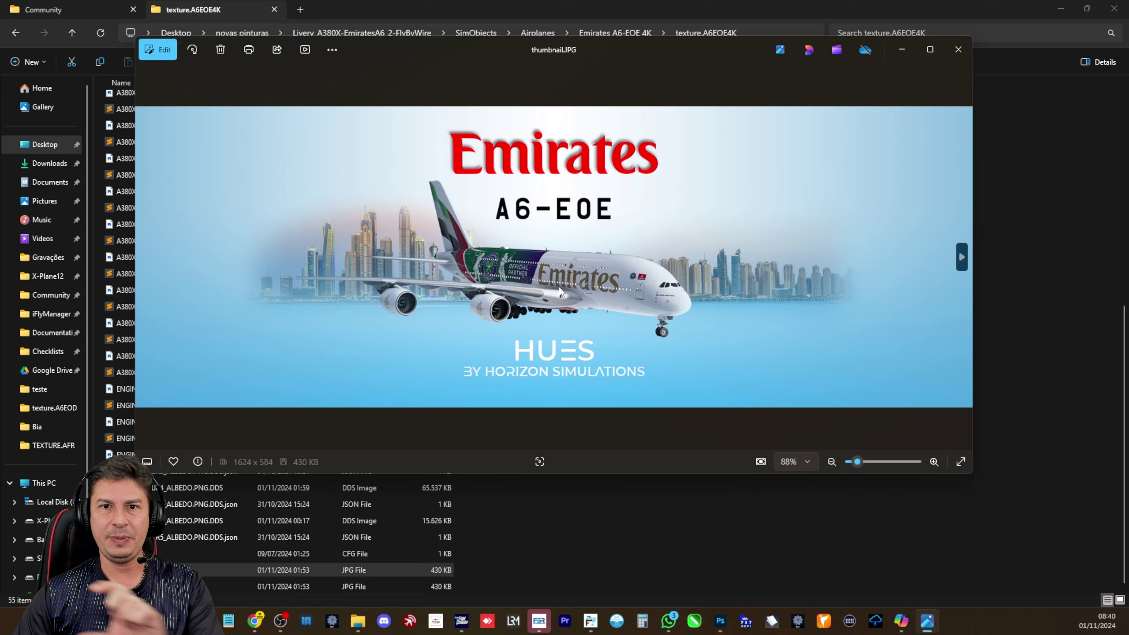
left_click(958, 49)
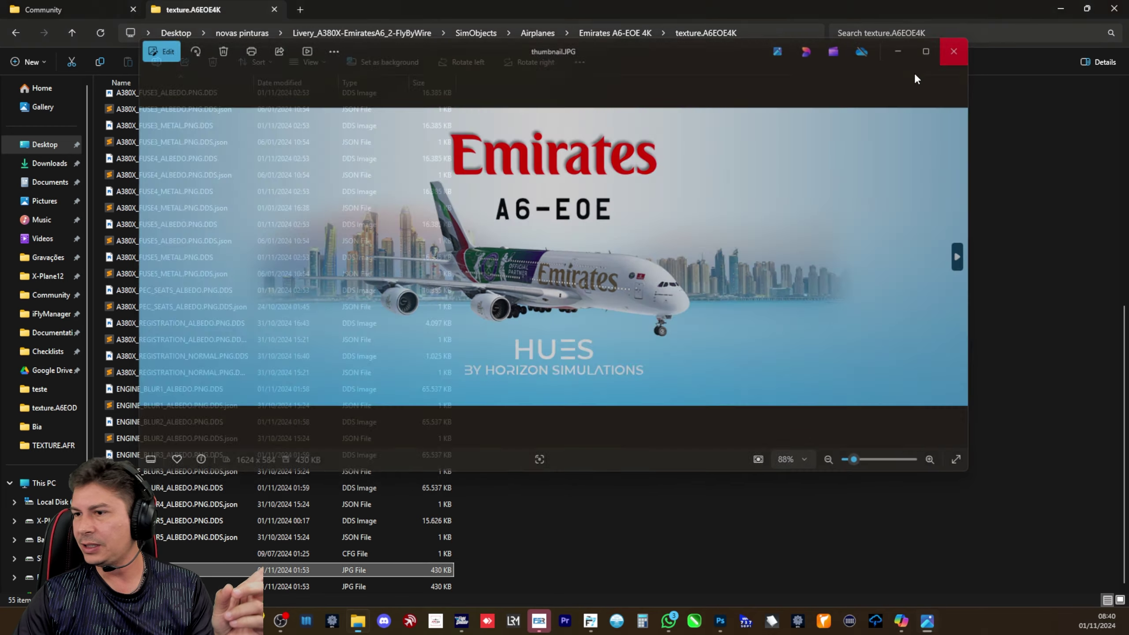
double_click(204, 585)
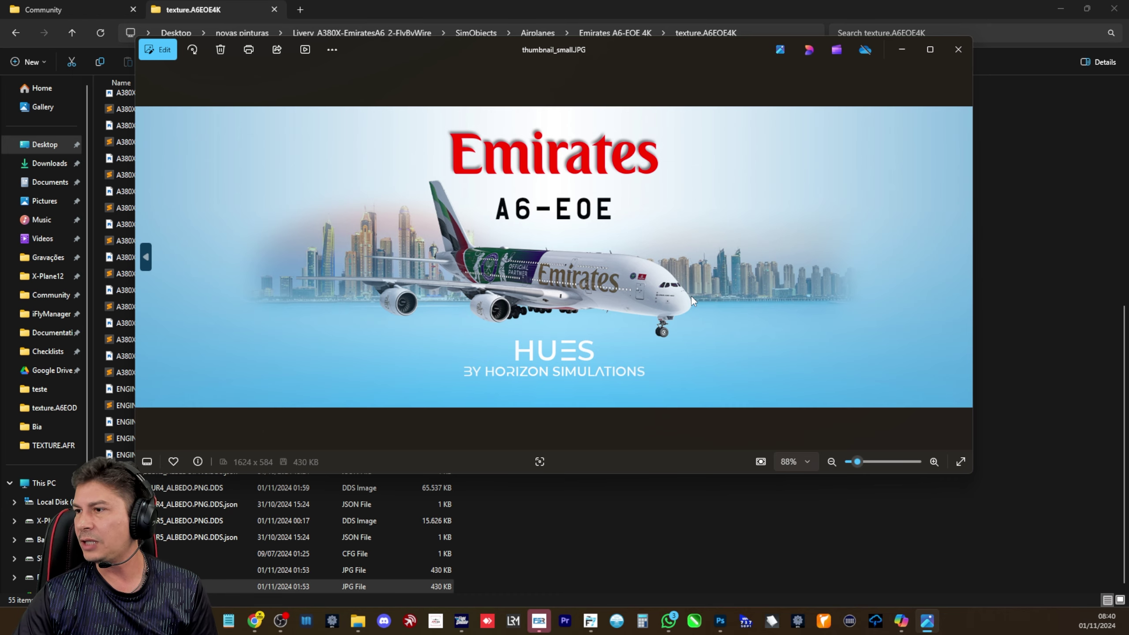
left_click(957, 50)
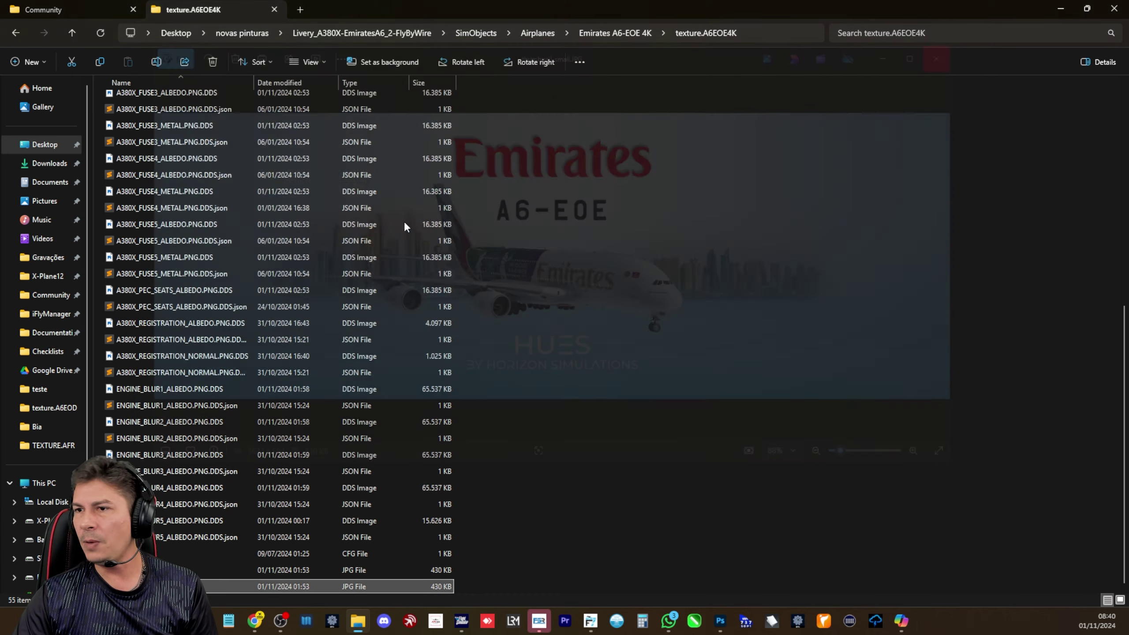
left_click(14, 34)
left_click(15, 34)
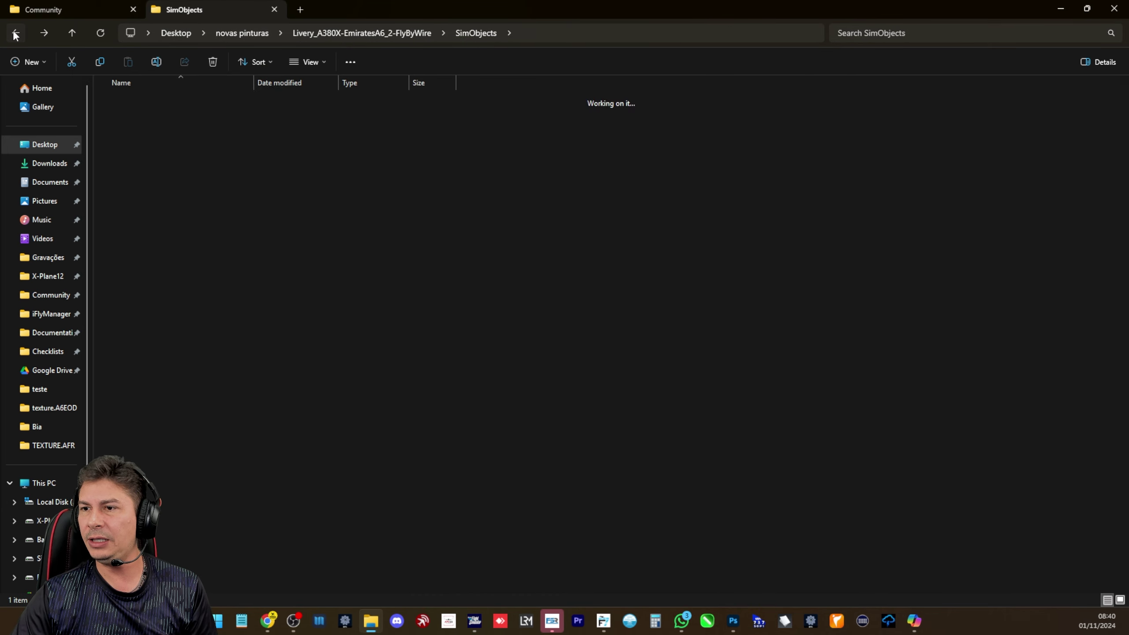
left_click(15, 34)
left_click(14, 34)
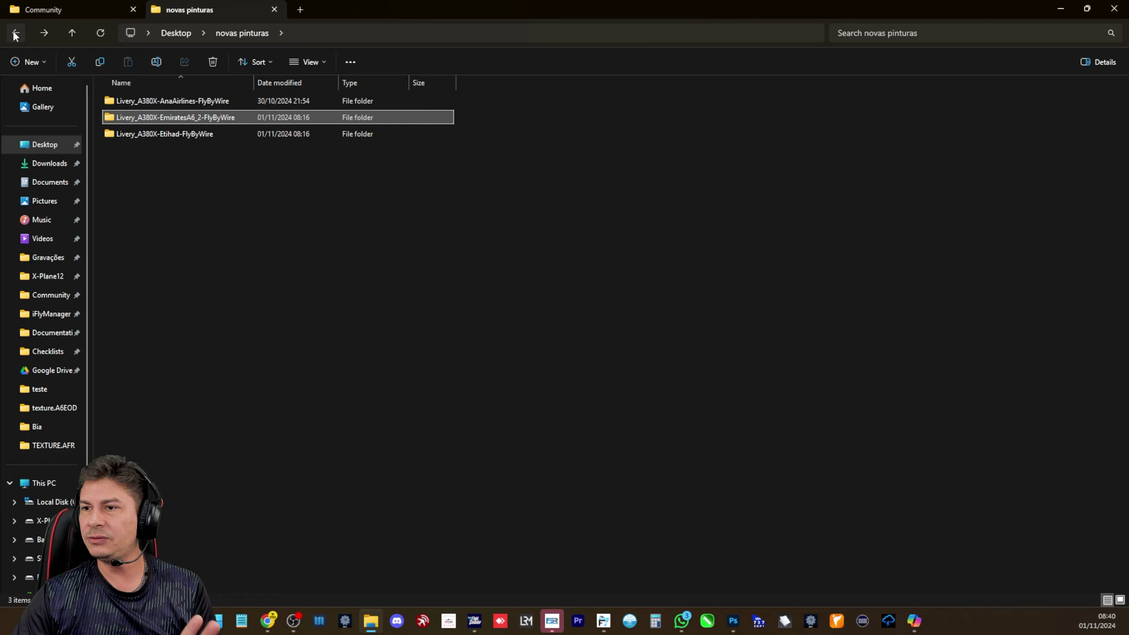
Select the Ana Airlines, Emirates and Etihad A380X livery folders together in novas pinturas
left_click(180, 231)
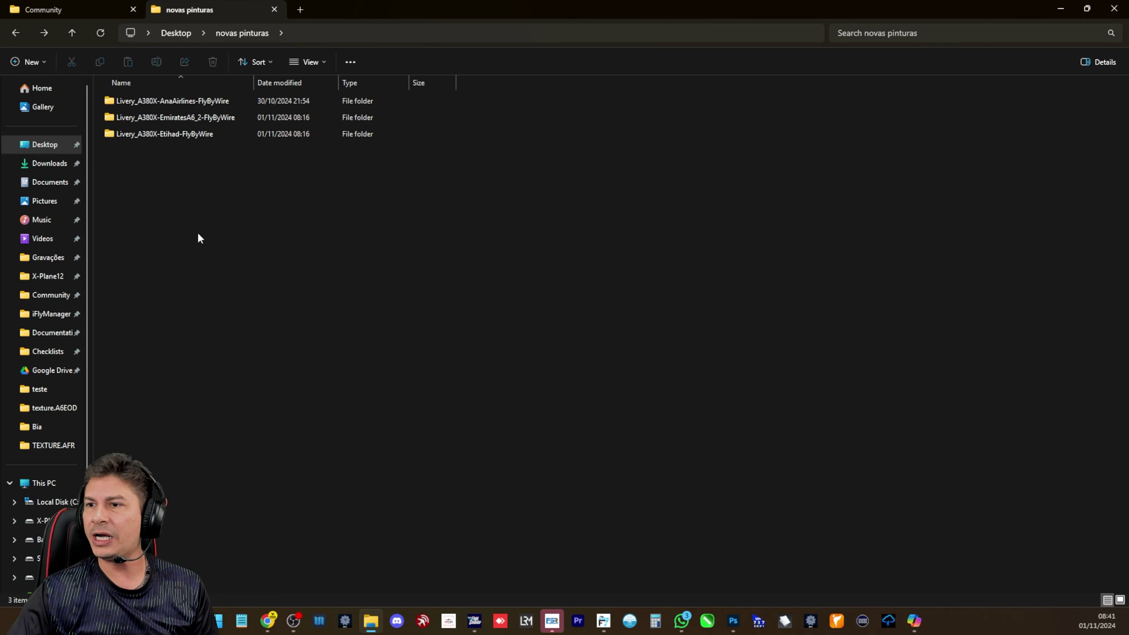
left_click_drag(213, 217, 134, 100)
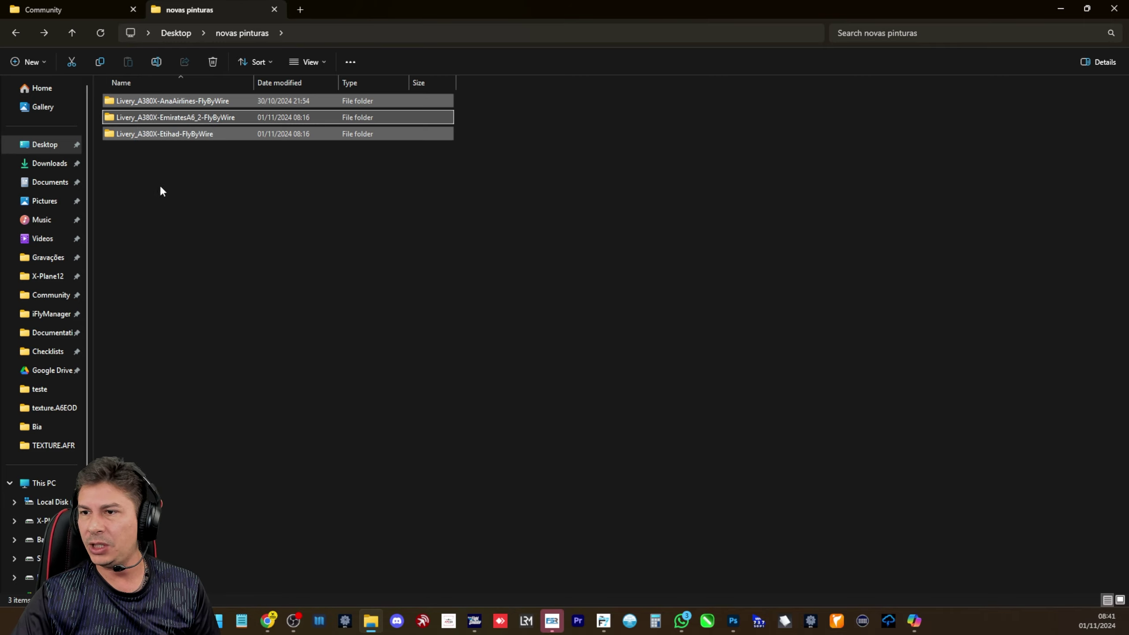
left_click(164, 222)
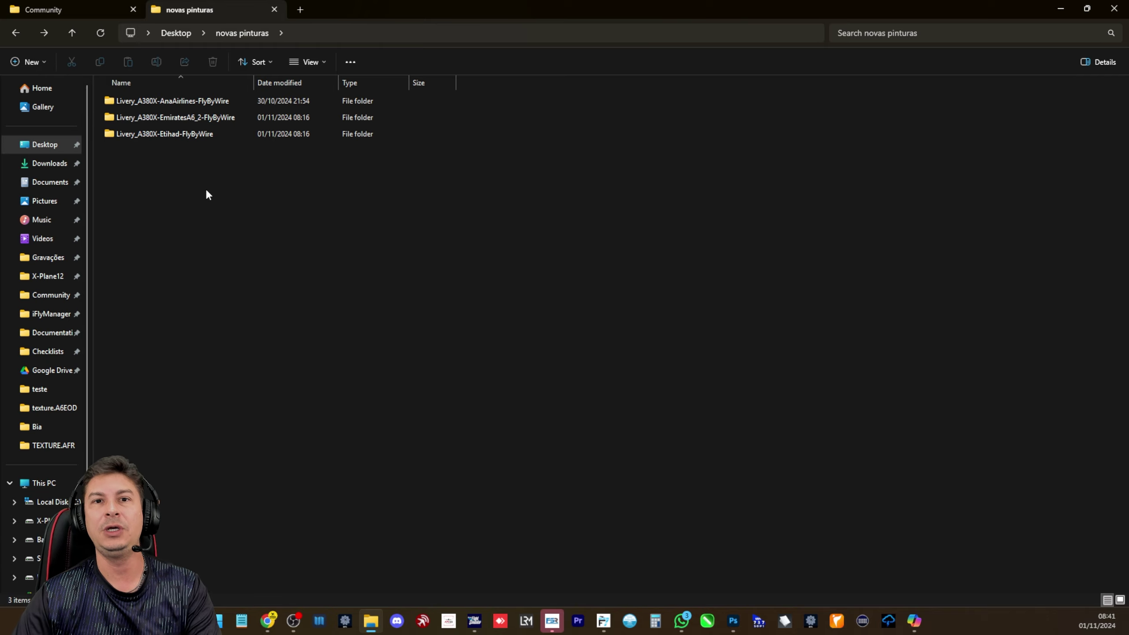
left_click_drag(201, 167, 145, 96)
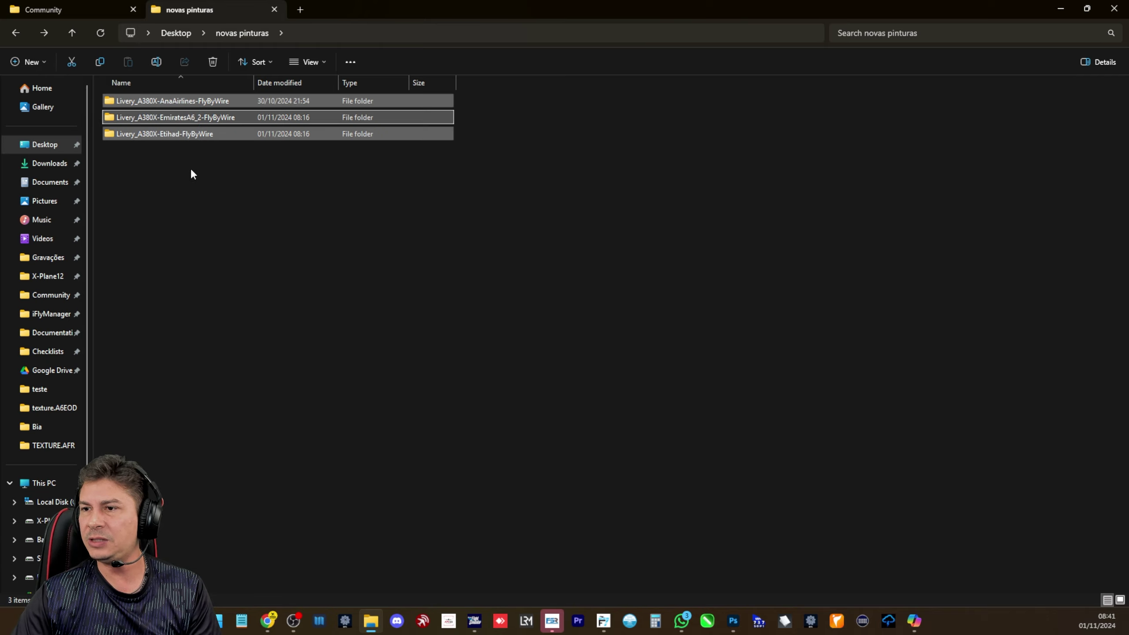
left_click(202, 173)
left_click_drag(237, 172, 149, 103)
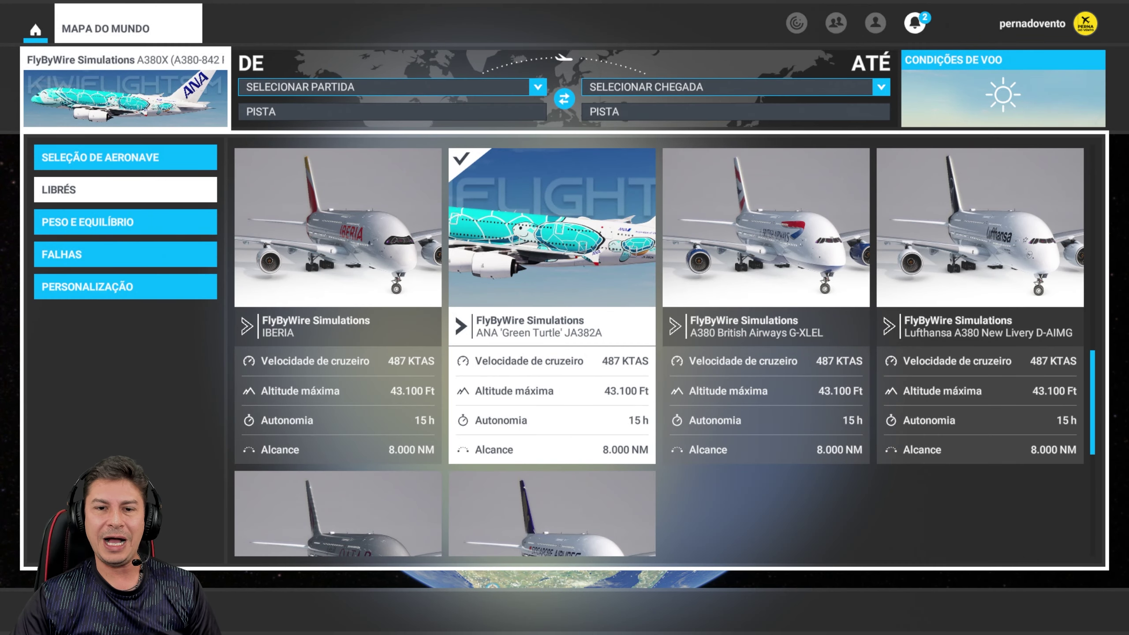
Switch to Microsoft Flight Simulator and look through the liveries of the FlyByWire A380X
scroll(545, 241, "down", 5)
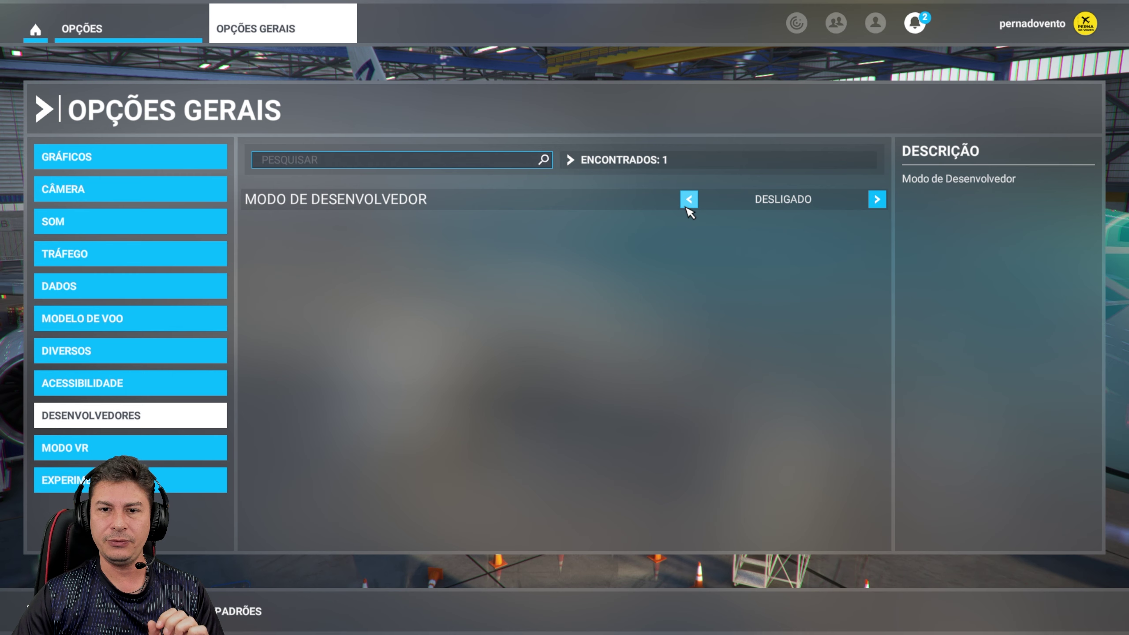
Turn on developer mode (Modo de Desenvolvedor) in the general options, then apply and save the setting
left_click(688, 200)
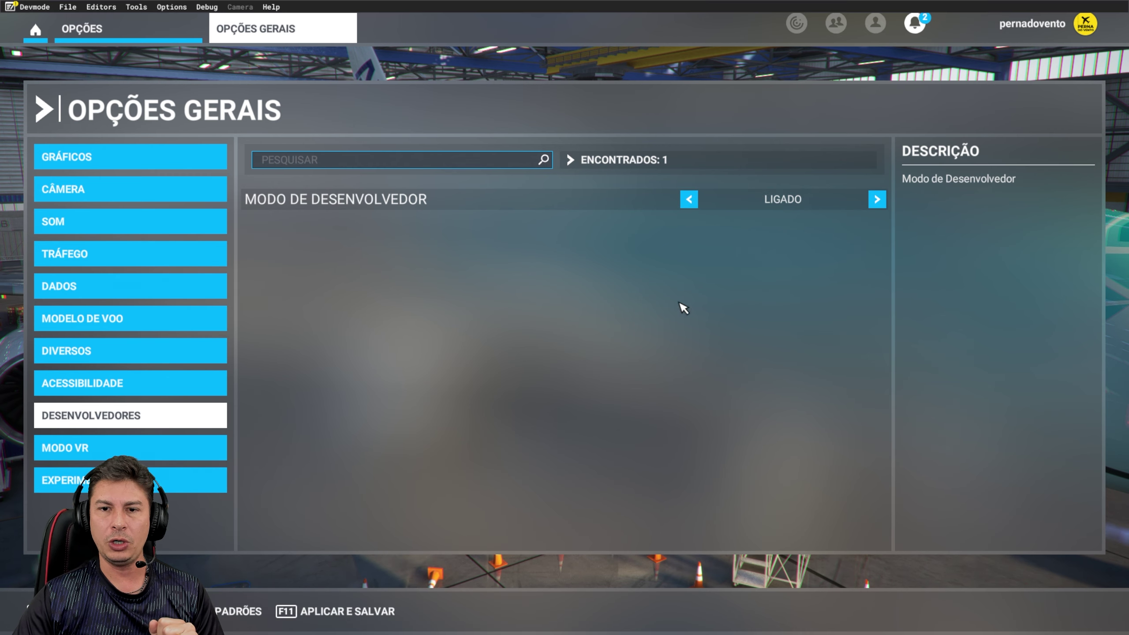
left_click(351, 610)
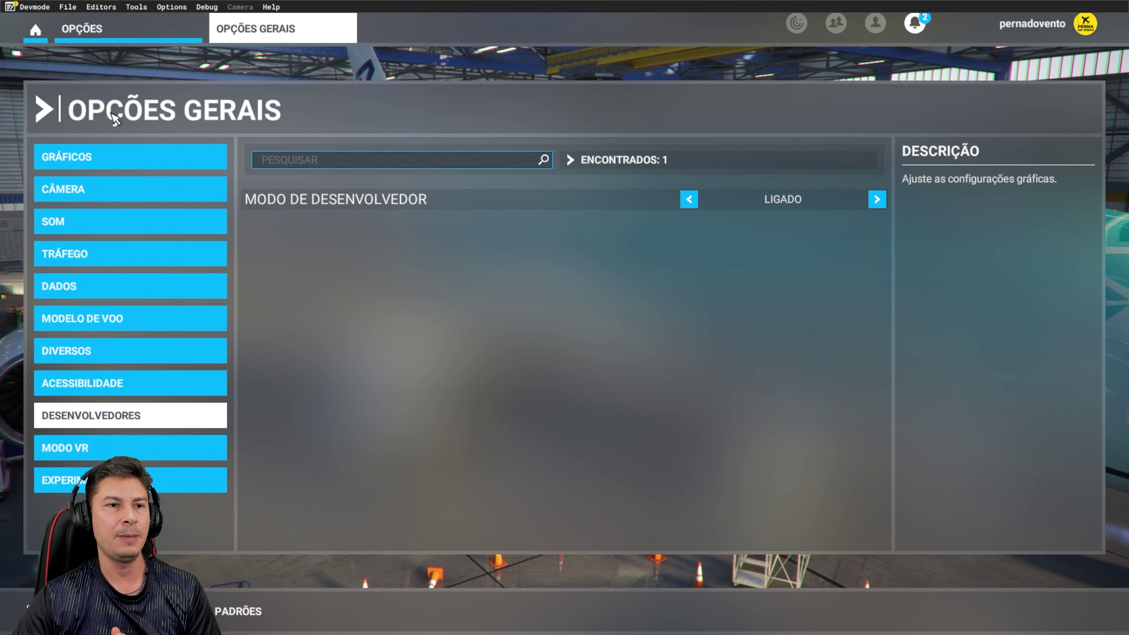
Choose the Emirates A6-EOE (Wimbledon) 4K livery for the FlyByWire A380X from the world map's aircraft selection
left_click(35, 30)
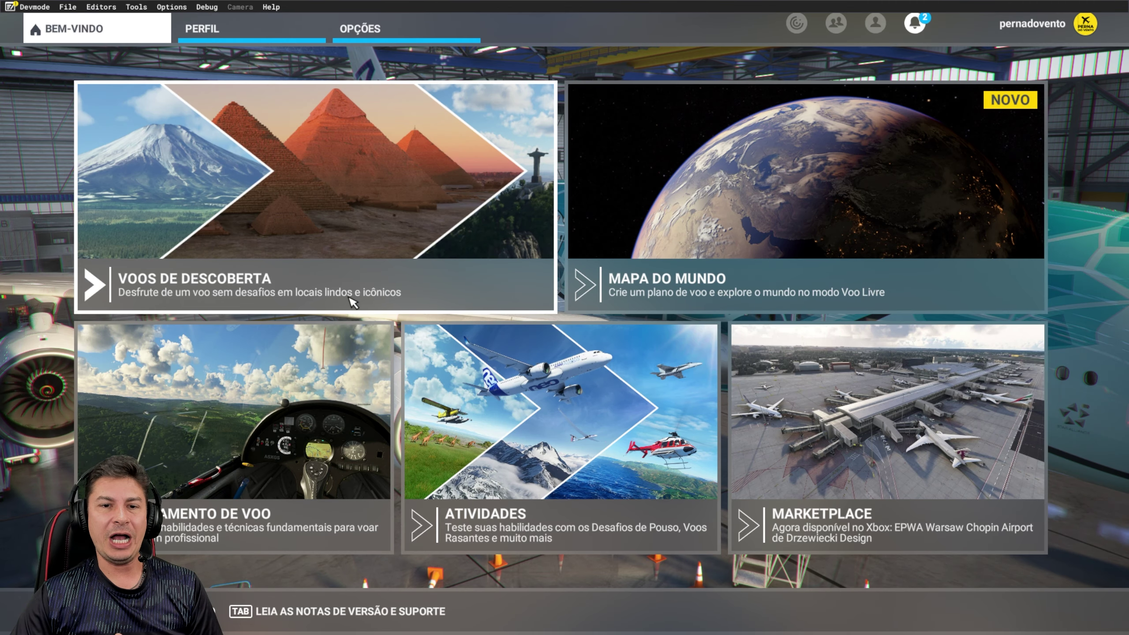
left_click(584, 267)
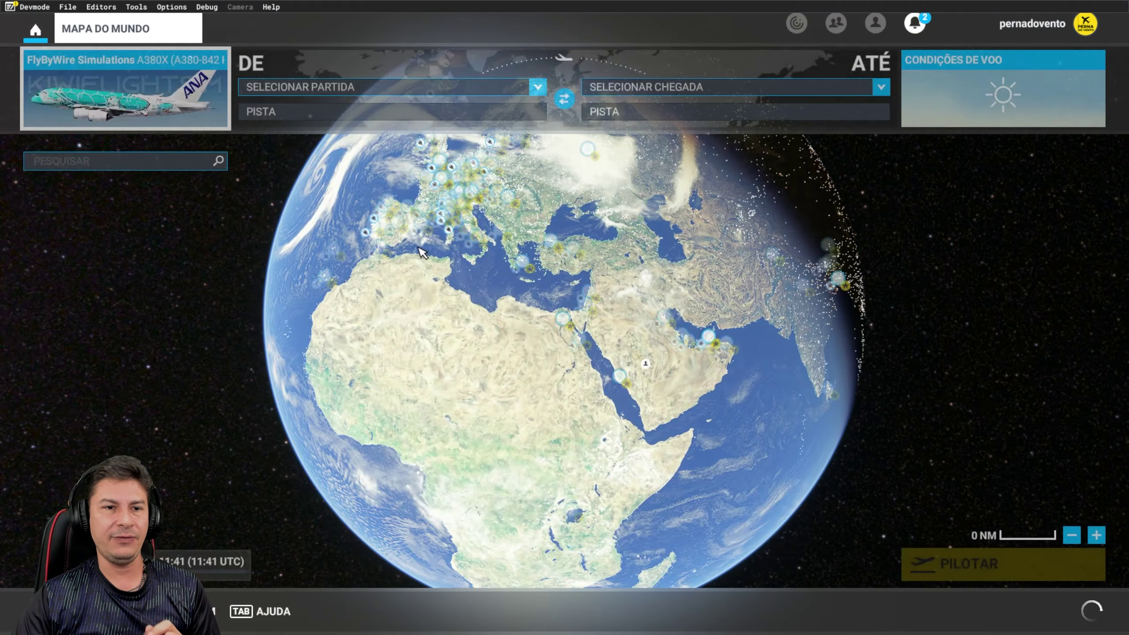
left_click(151, 115)
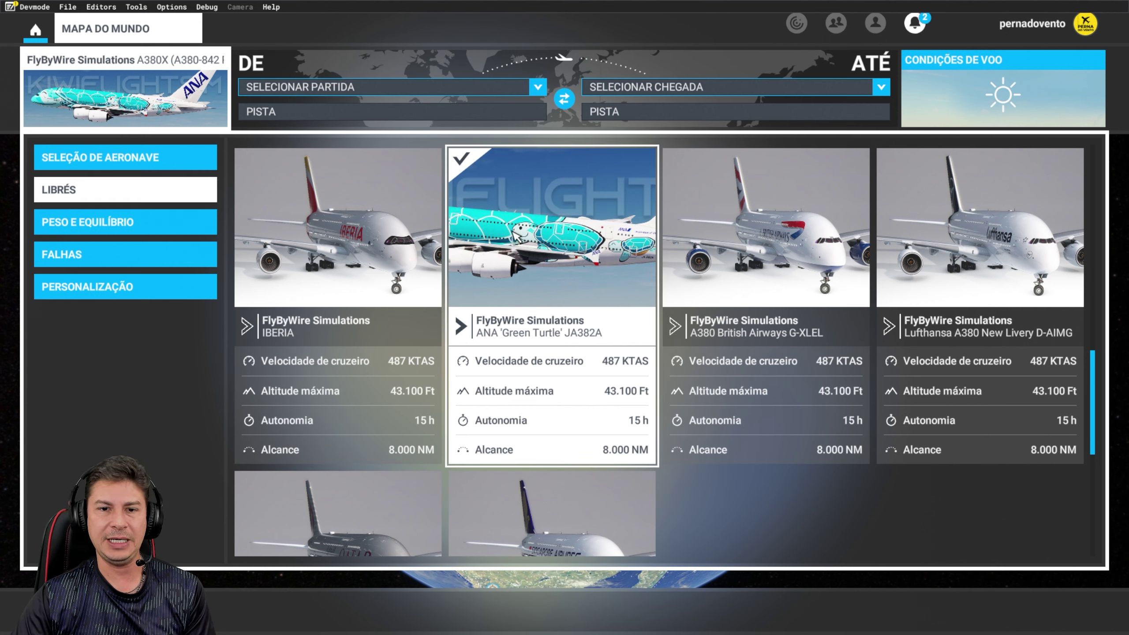
scroll(559, 276, "up", 5)
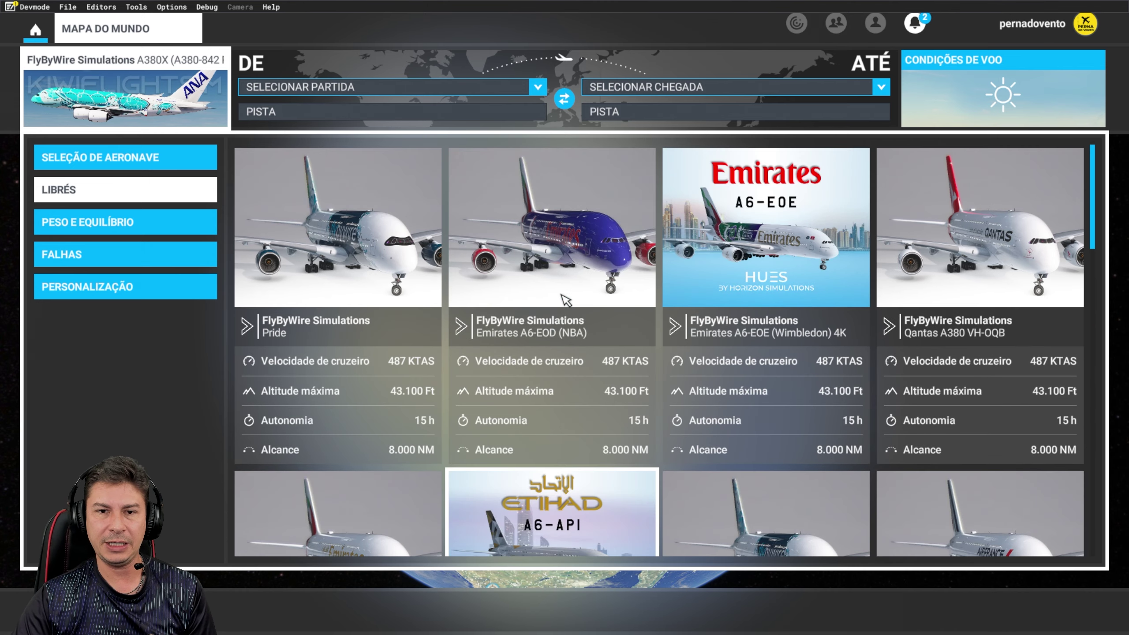
left_click(759, 231)
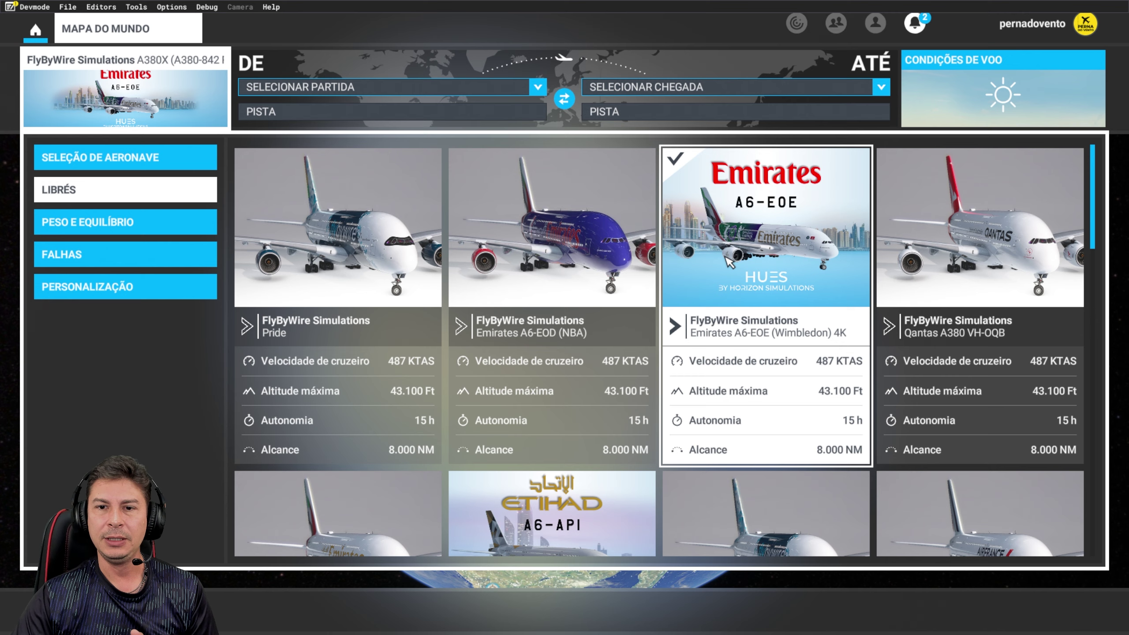
Go to the profile's hangar (Meu Hangar) and view the A380X wearing the selected Emirates livery
left_click(40, 30)
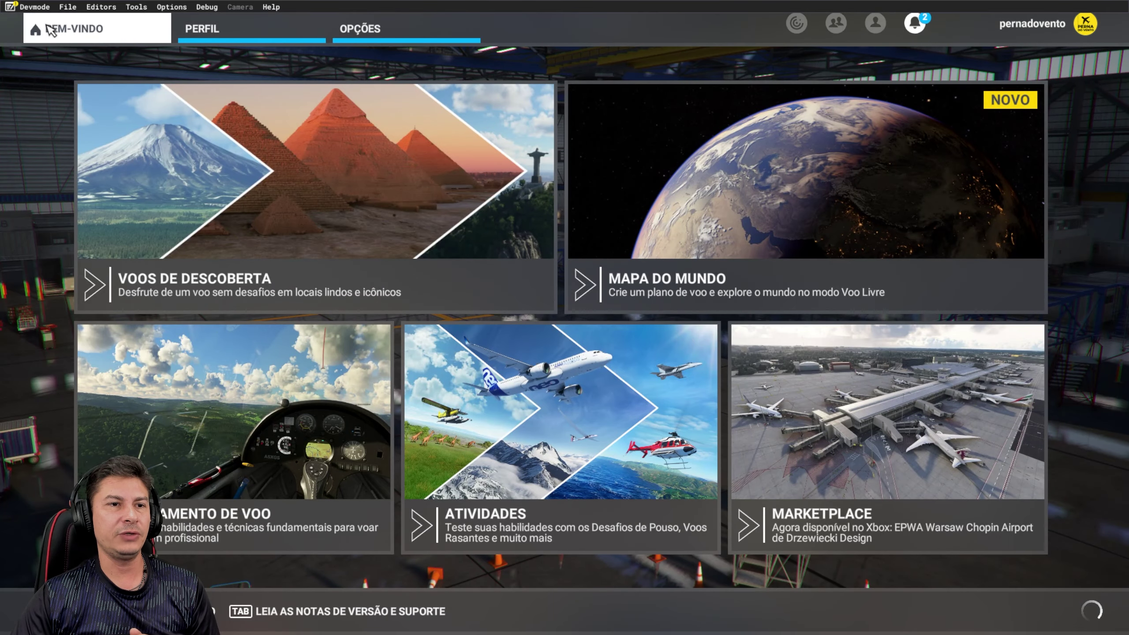
left_click(252, 36)
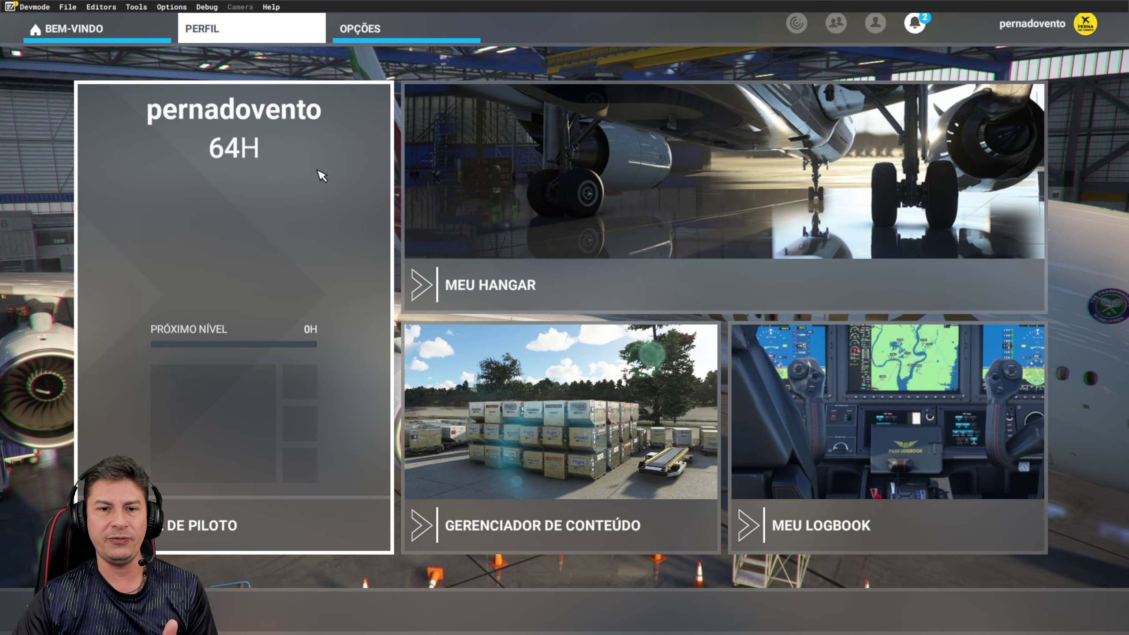
left_click(637, 245)
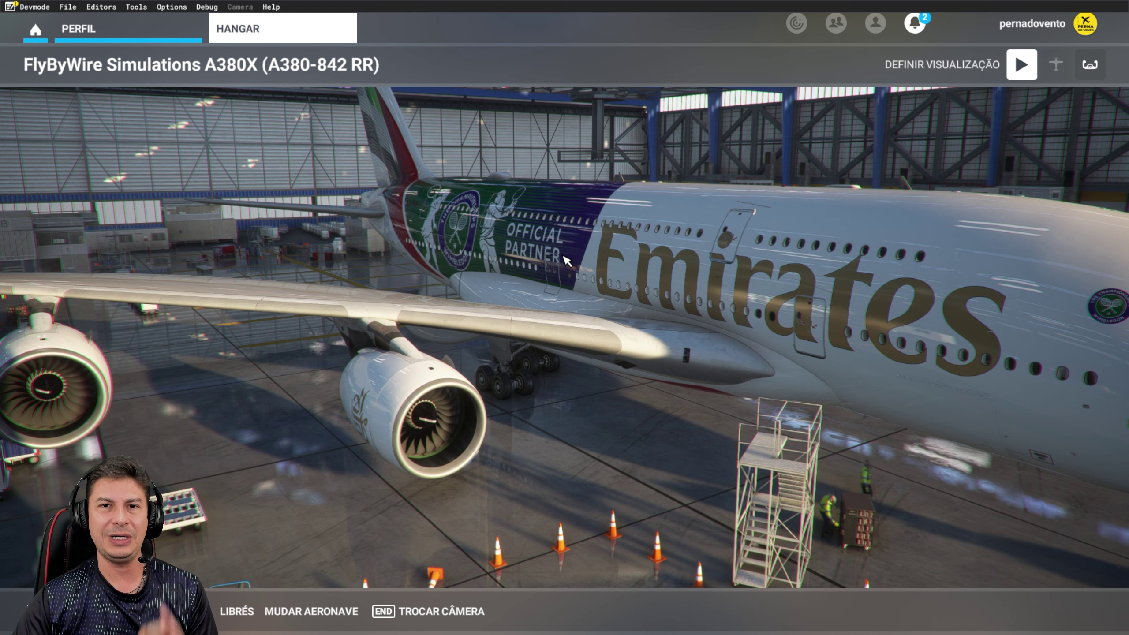
left_click(40, 32)
left_click(224, 30)
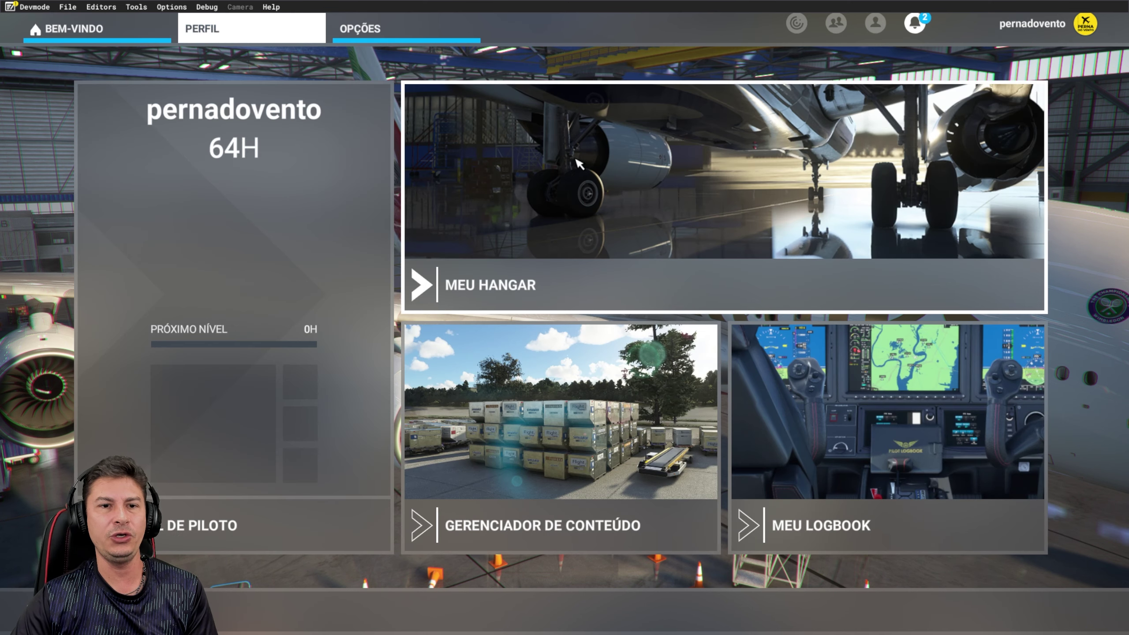
left_click(530, 206)
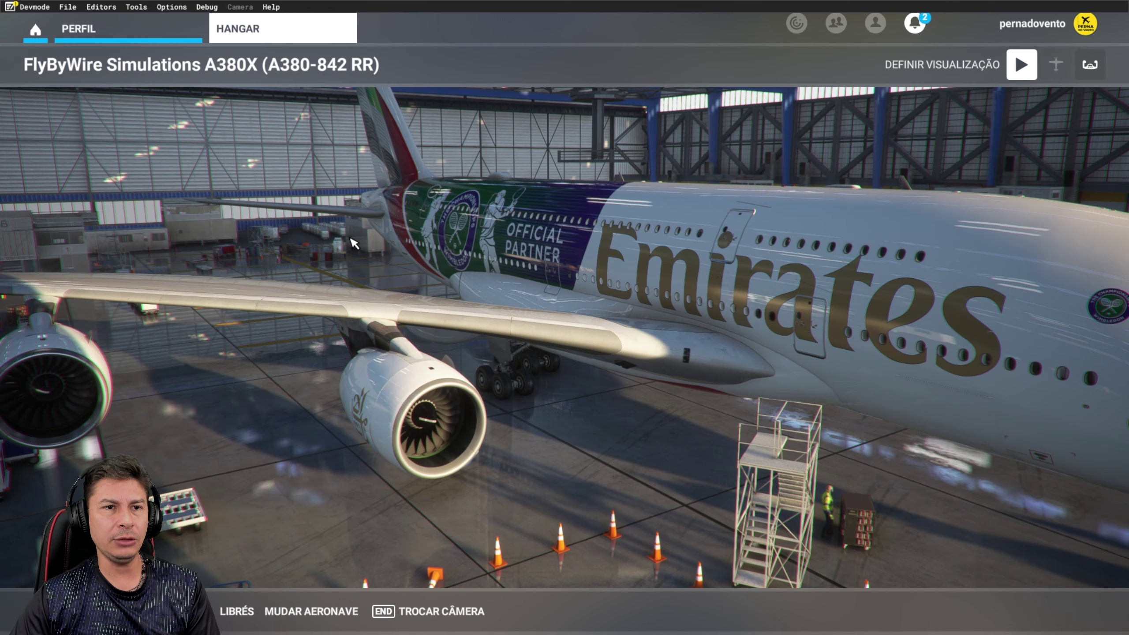
Open the developer mode's Aircraft Capture Tool and move its window clear of the aircraft's tail
left_click(149, 7)
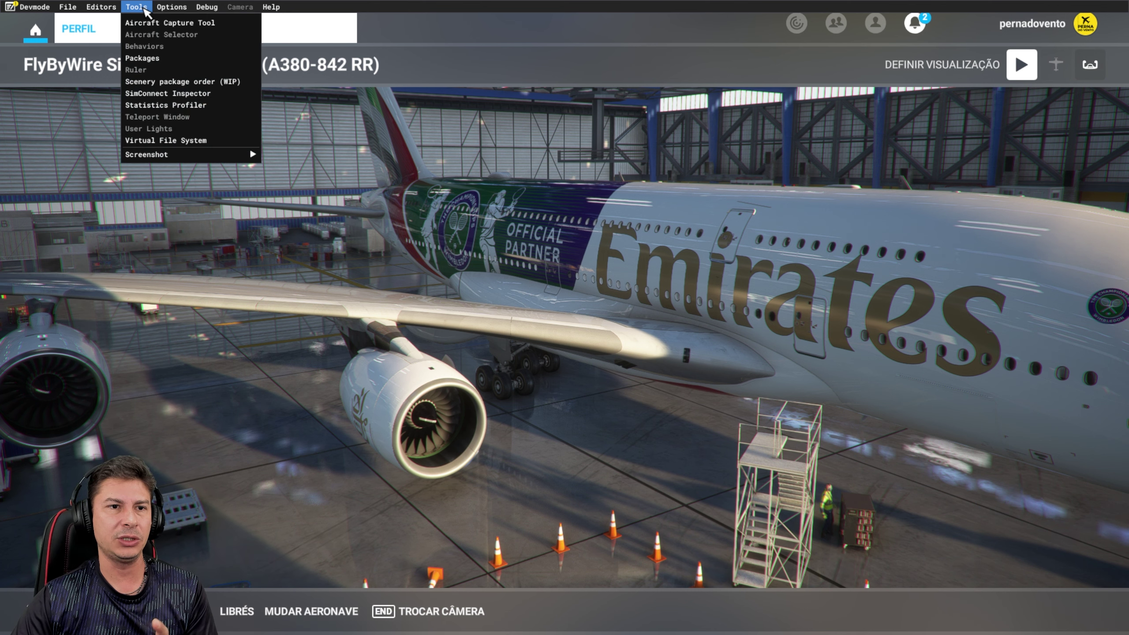
left_click(159, 25)
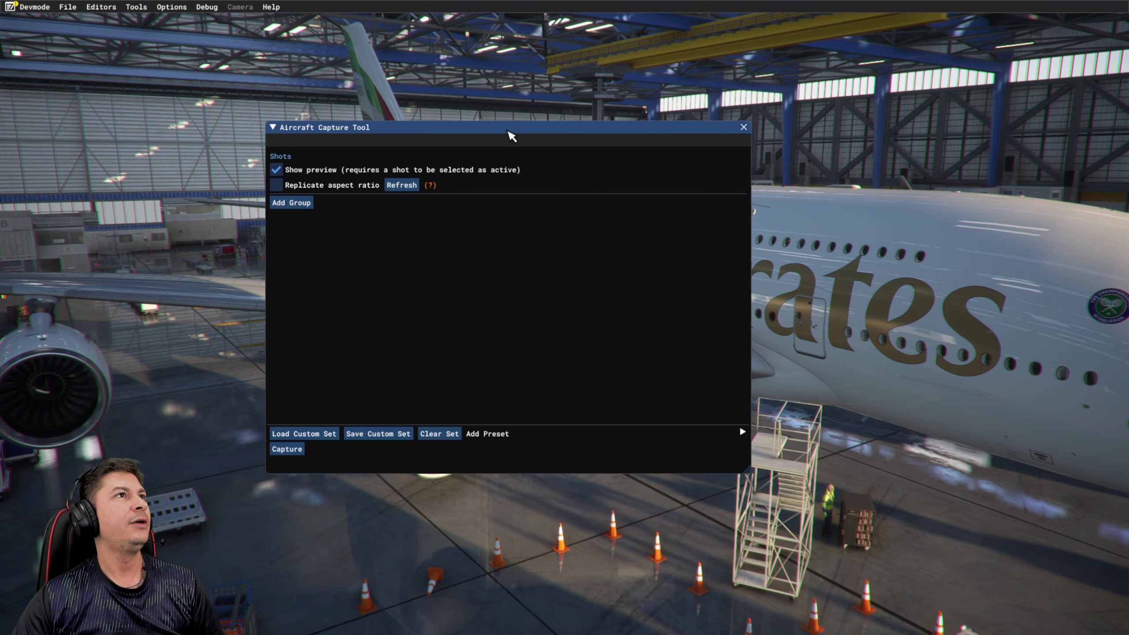
left_click_drag(489, 131, 783, 106)
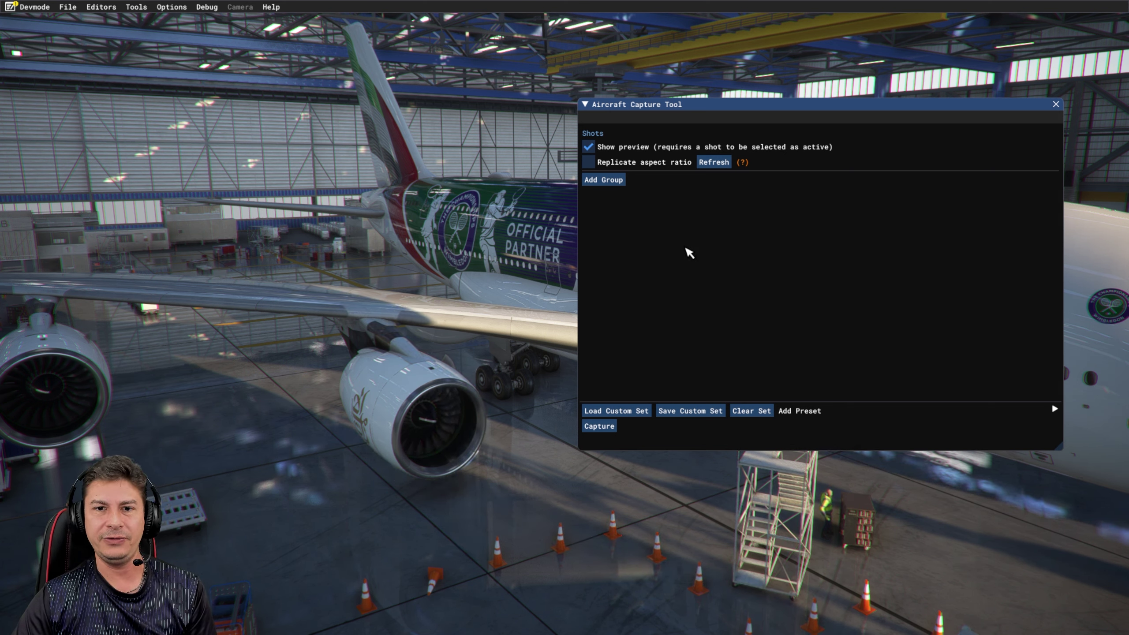
Add a shot group in the Aircraft Capture Tool, activate its shot and set the size to 3840 by 2160
left_click(610, 183)
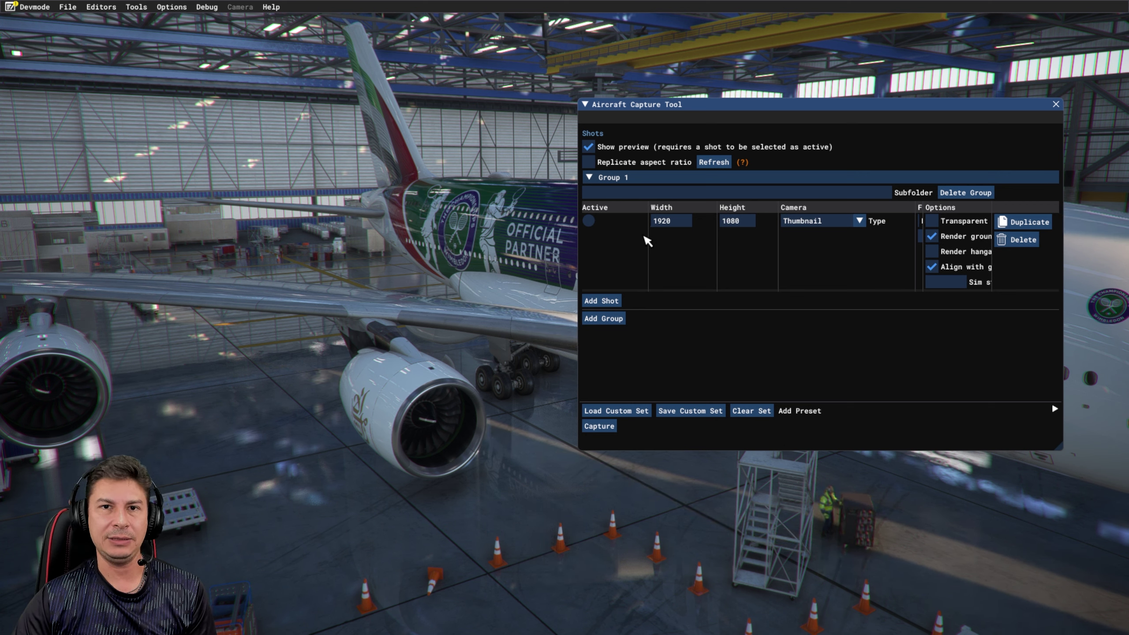
left_click(589, 220)
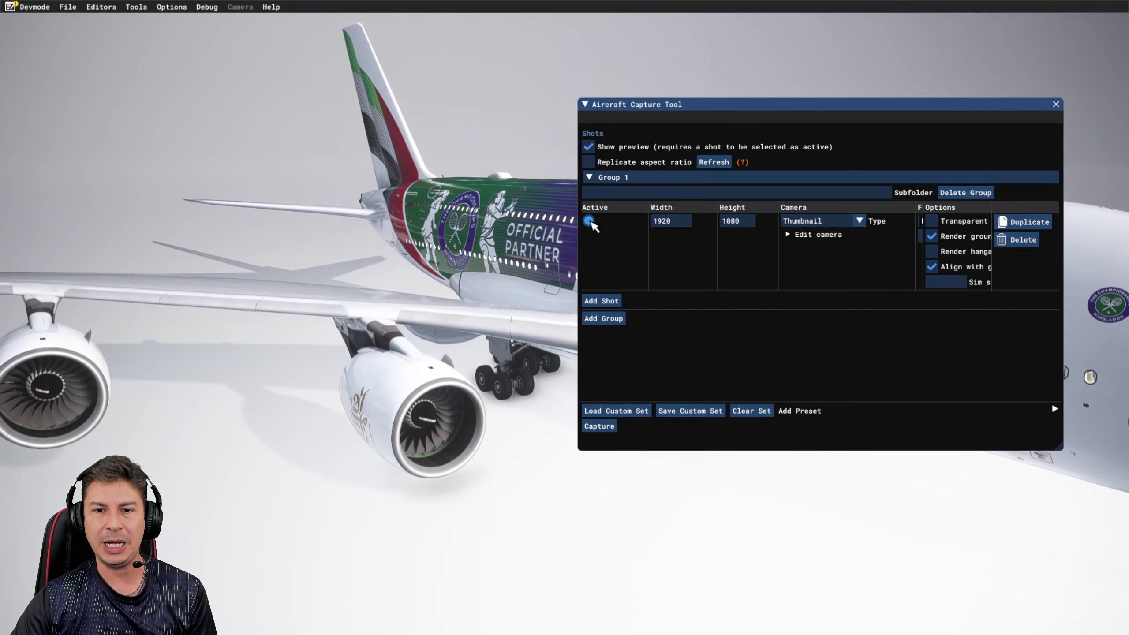
mouse_move(786, 105)
left_mouse_down()
mouse_move(675, 249)
mouse_move(578, 329)
mouse_move(278, 275)
mouse_move(257, 215)
mouse_move(255, 195)
mouse_move(658, 117)
mouse_move(789, 116)
left_mouse_up()
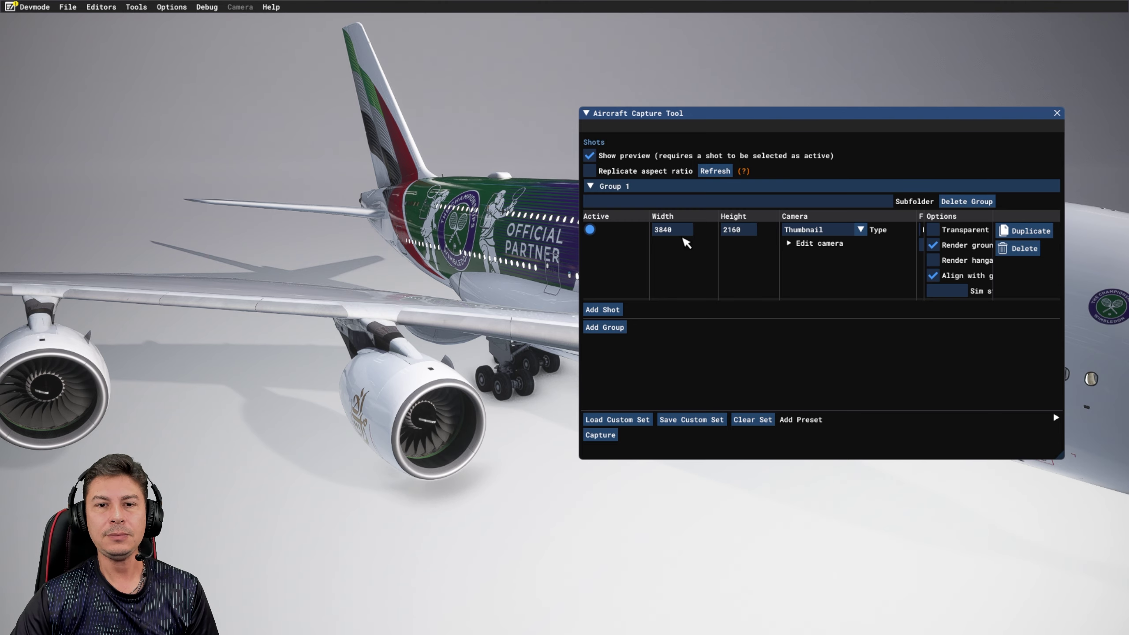
Expand the shot's camera settings and switch its camera from Thumbnail to Custom
left_click(820, 243)
left_click(818, 229)
left_click(807, 292)
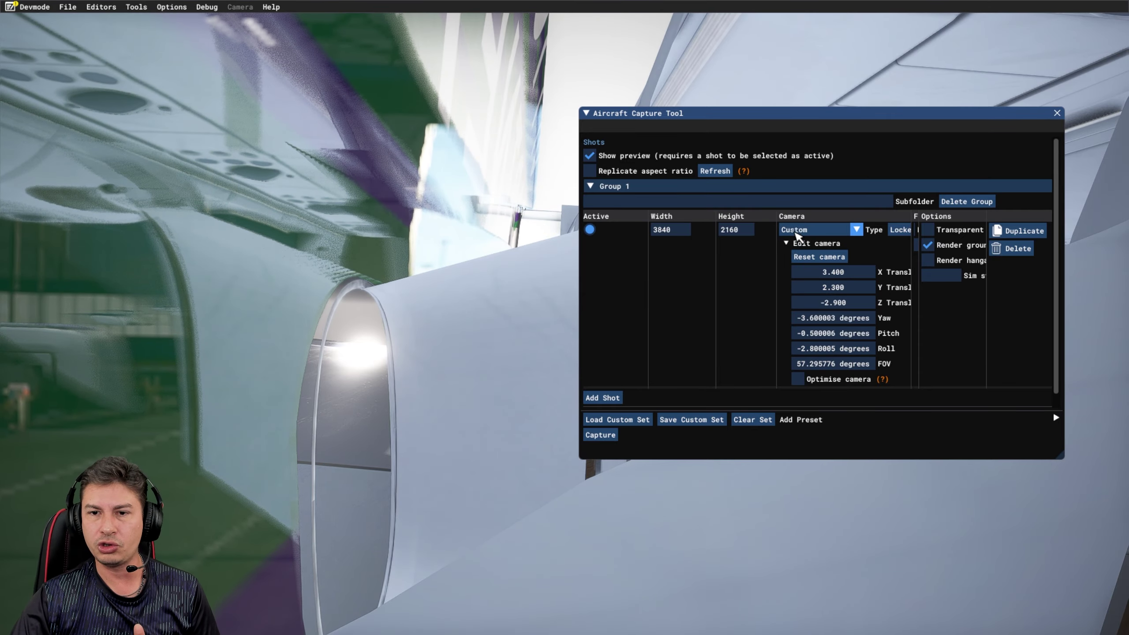
Try positioning the custom camera by hand, adjusting its translation and yaw values
left_click(826, 272)
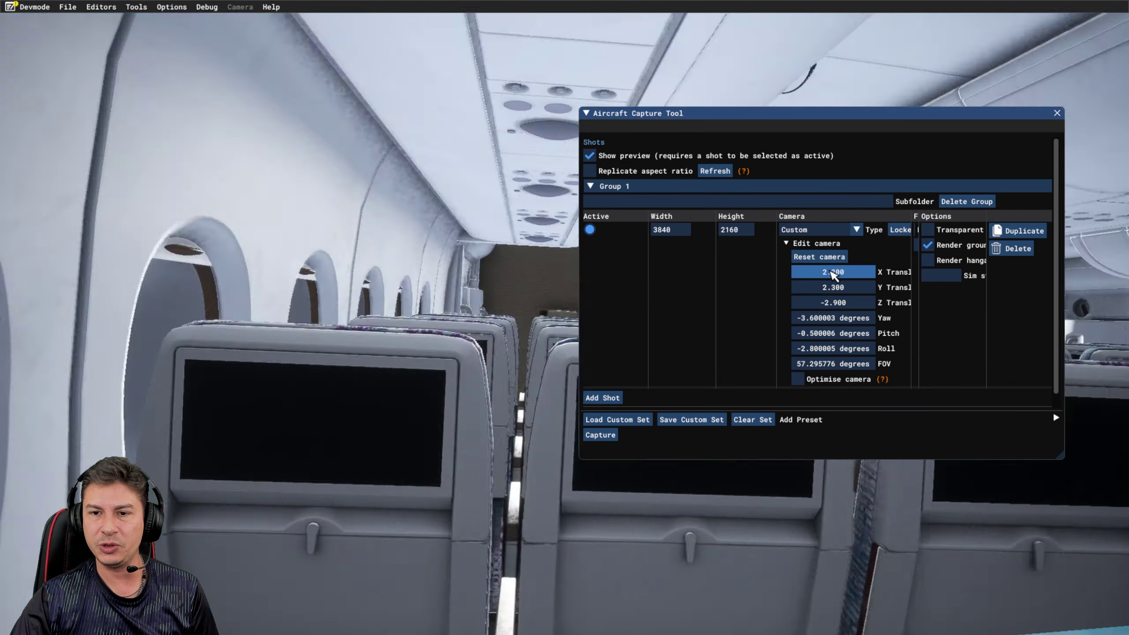
left_click_drag(826, 275, 806, 312)
left_click_drag(760, 317, 808, 339)
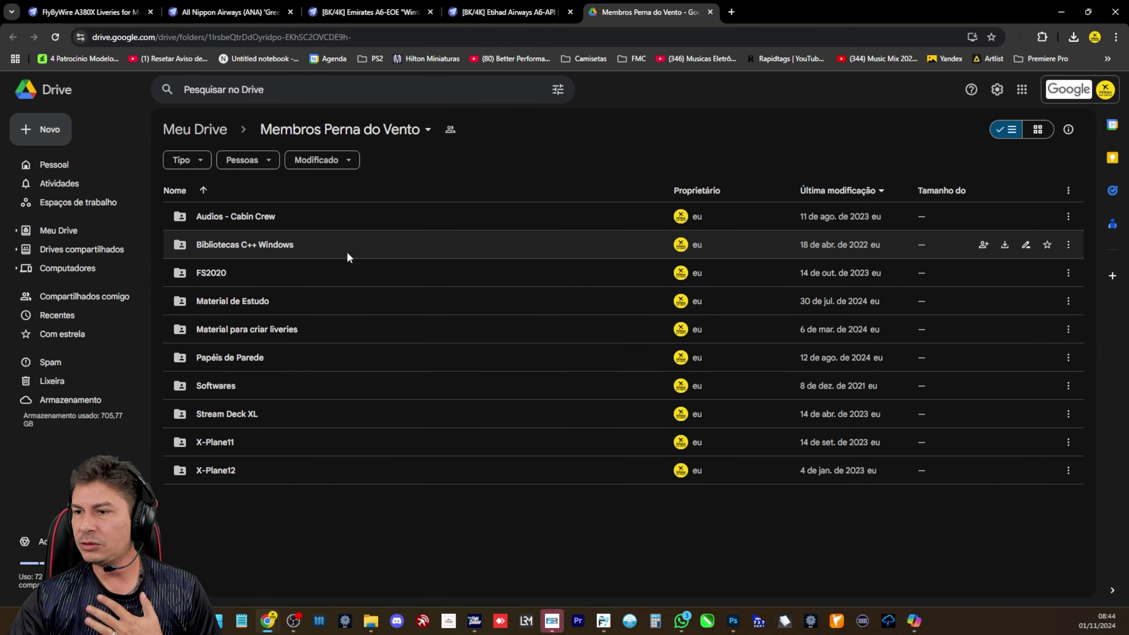
Switch to Google Drive in the browser and open the A380 FlyByWire folder inside the FS2020 Liveries folder
left_click(321, 272)
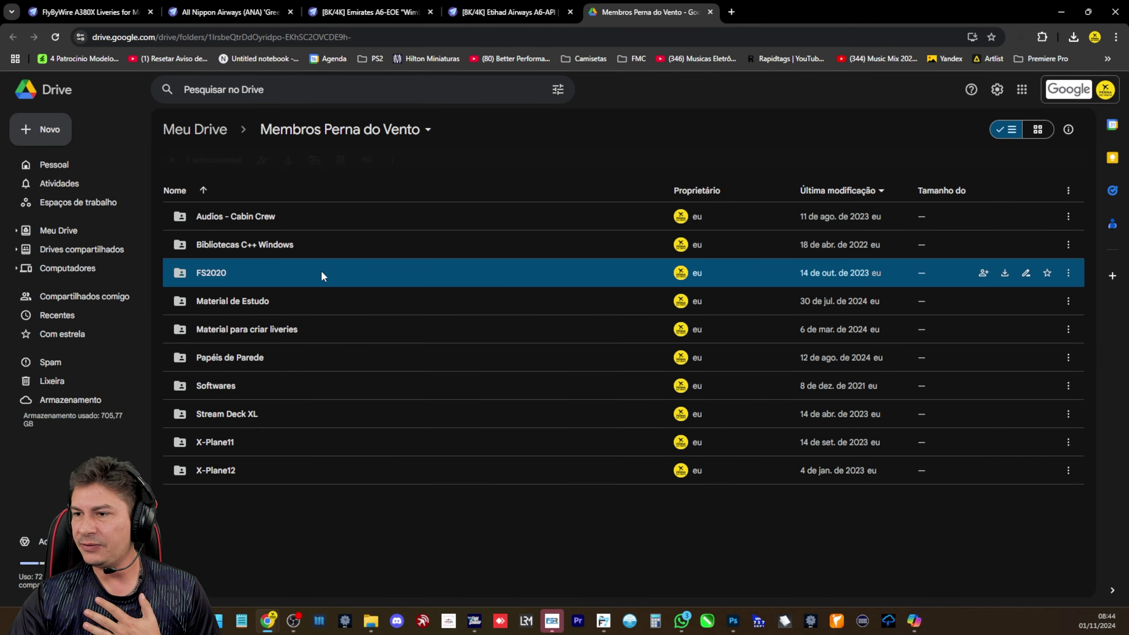
double_click(322, 273)
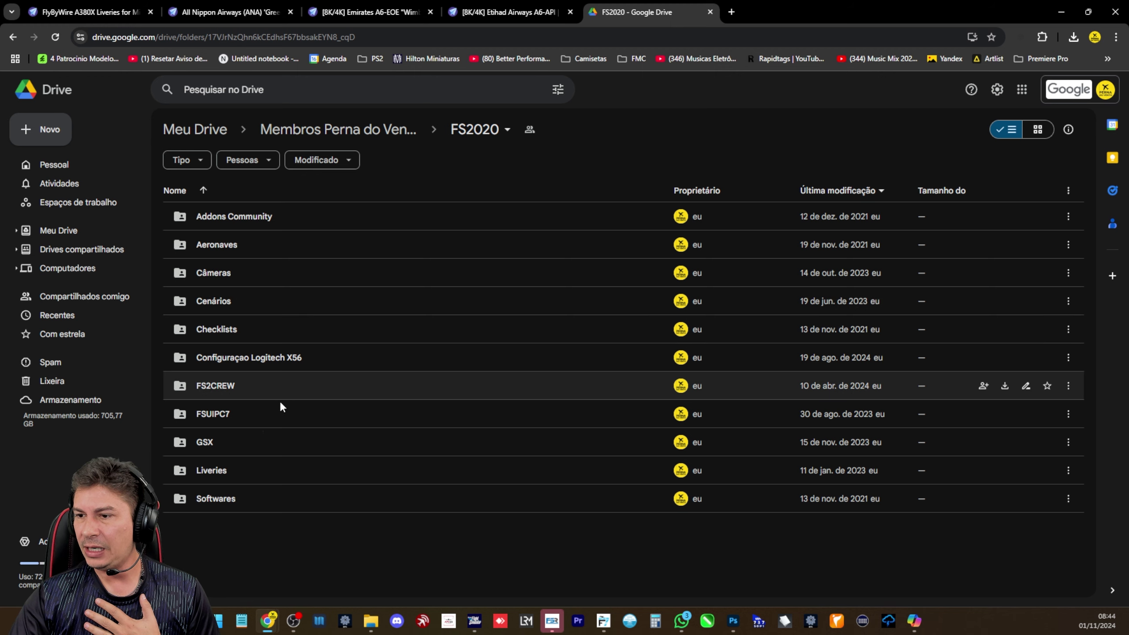
left_click(287, 471)
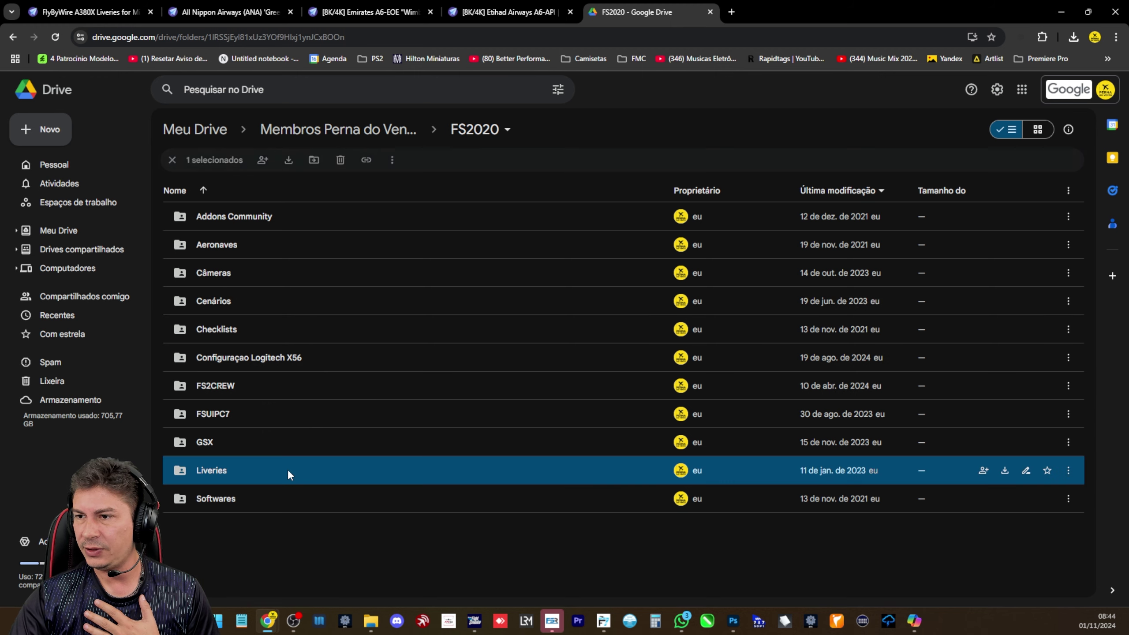
double_click(287, 469)
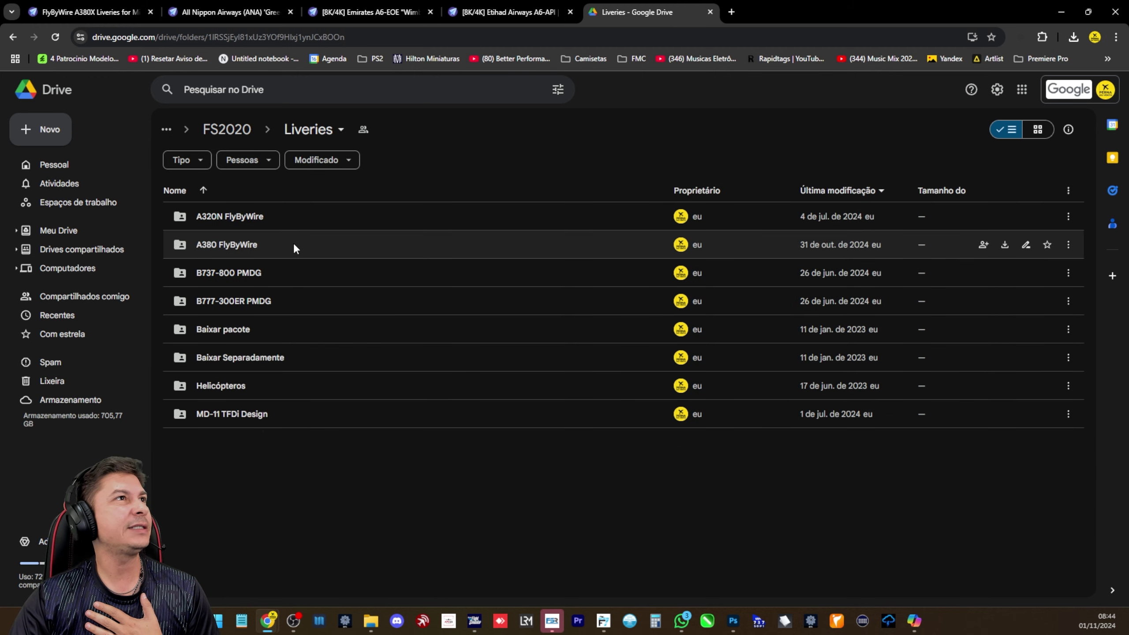
double_click(293, 243)
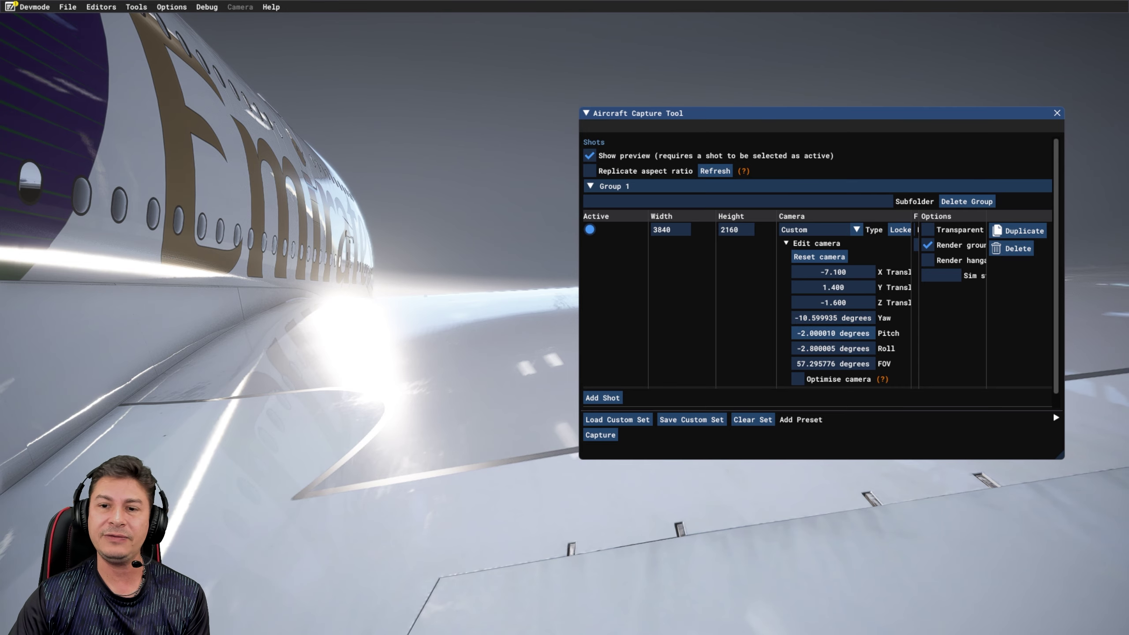
Load the custom set camera-position.xml from the Desktop in the Aircraft Capture Tool and set the camera's X translation to -24.000
left_click_drag(856, 333, 930, 373)
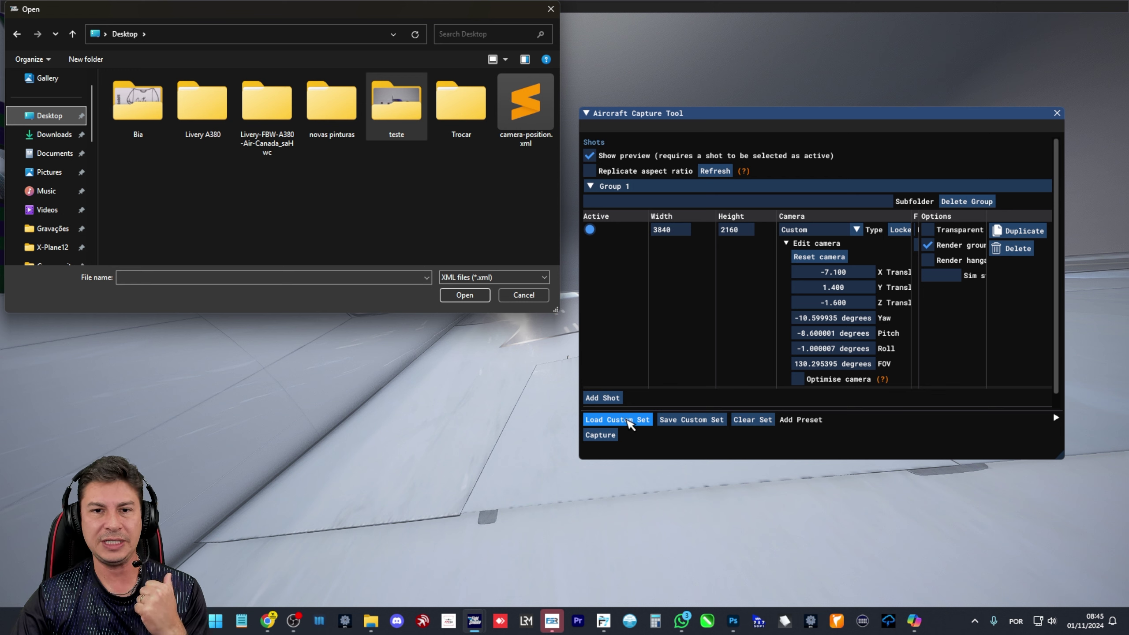
double_click(526, 119)
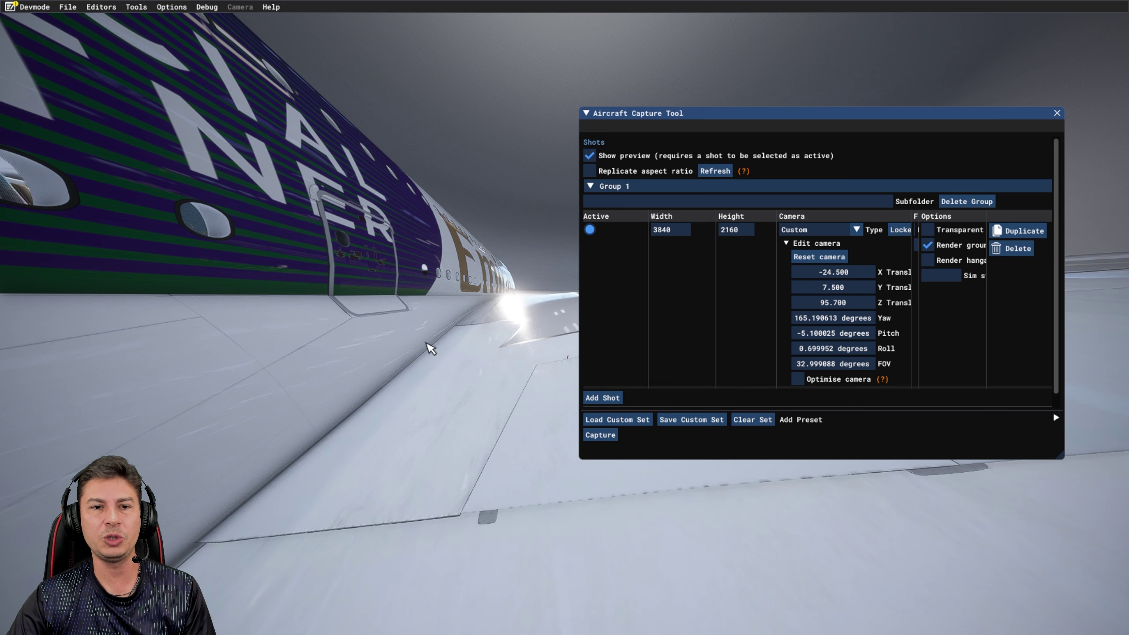
double_click(841, 275)
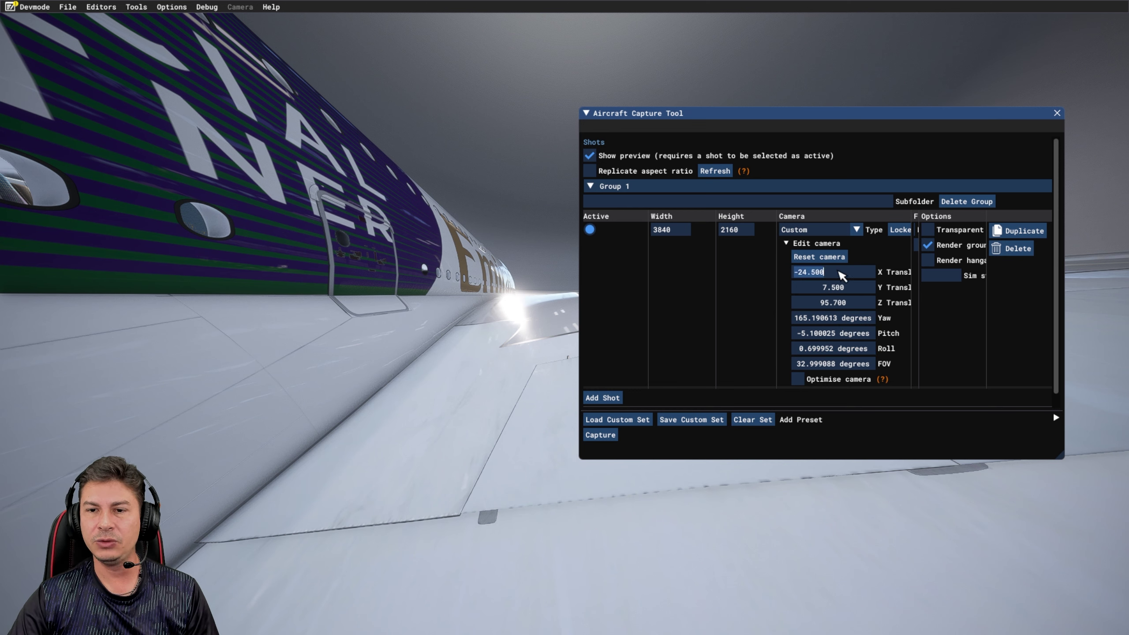
left_click(812, 273)
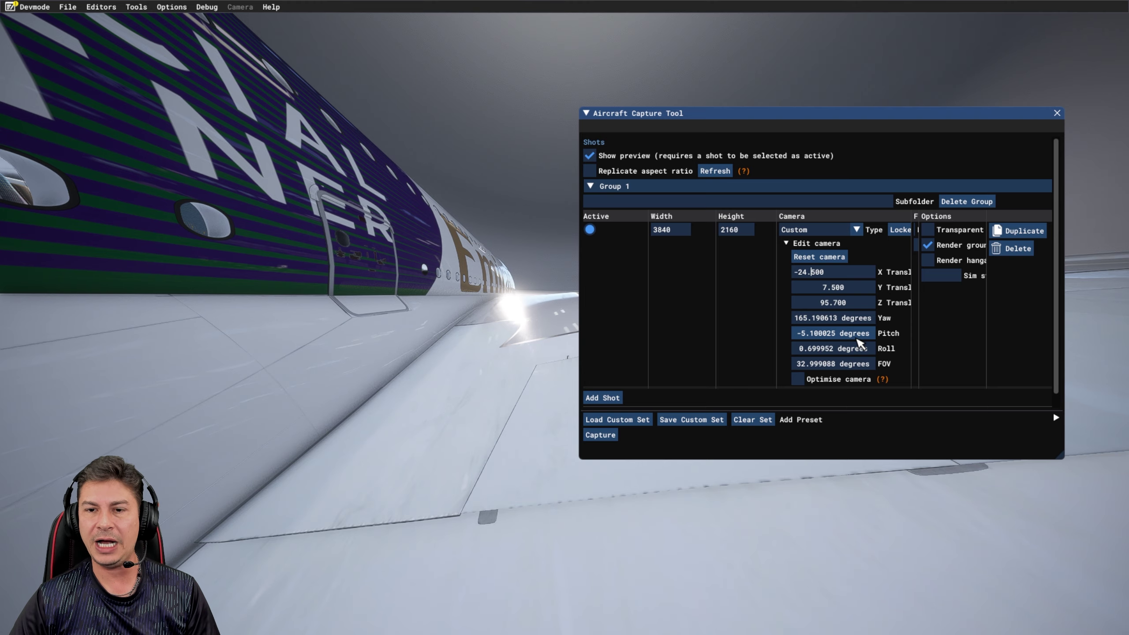
key("Right")
key("BackSpace")
type("0")
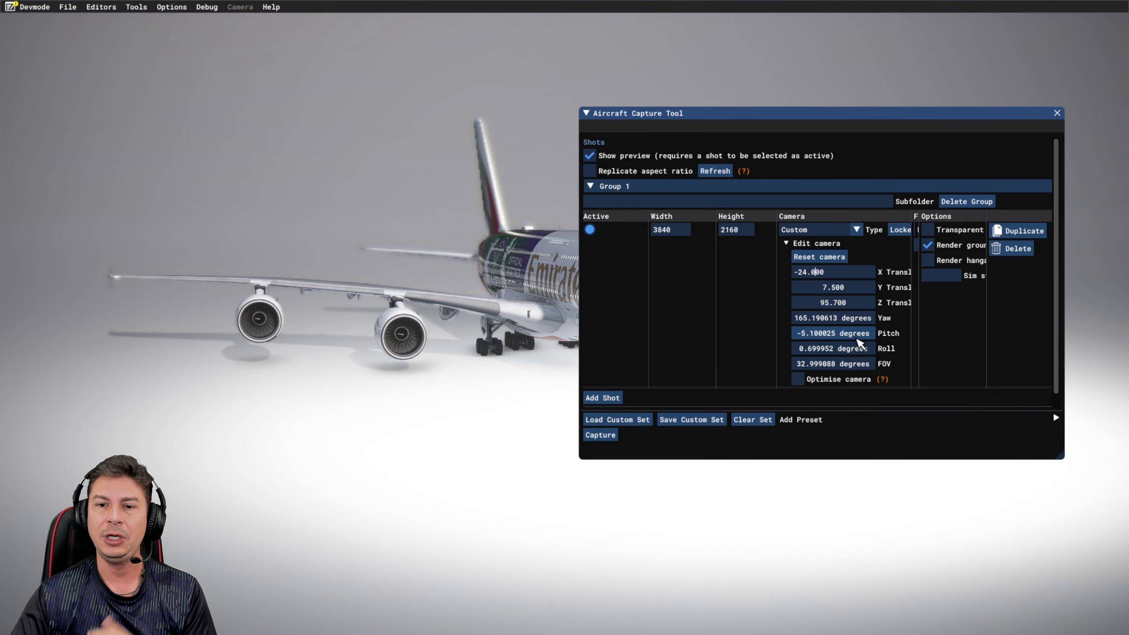
Capture the shot into the teste folder on the Desktop and open the resulting thumbnail.png for viewing
left_click_drag(805, 123, 852, 103)
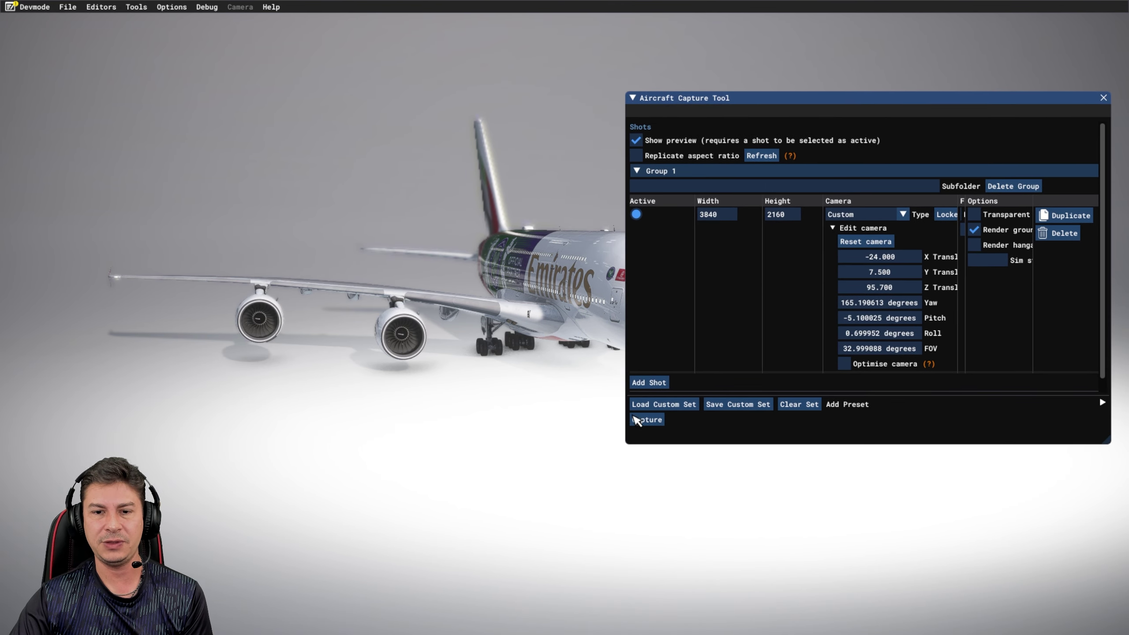
left_click(647, 420)
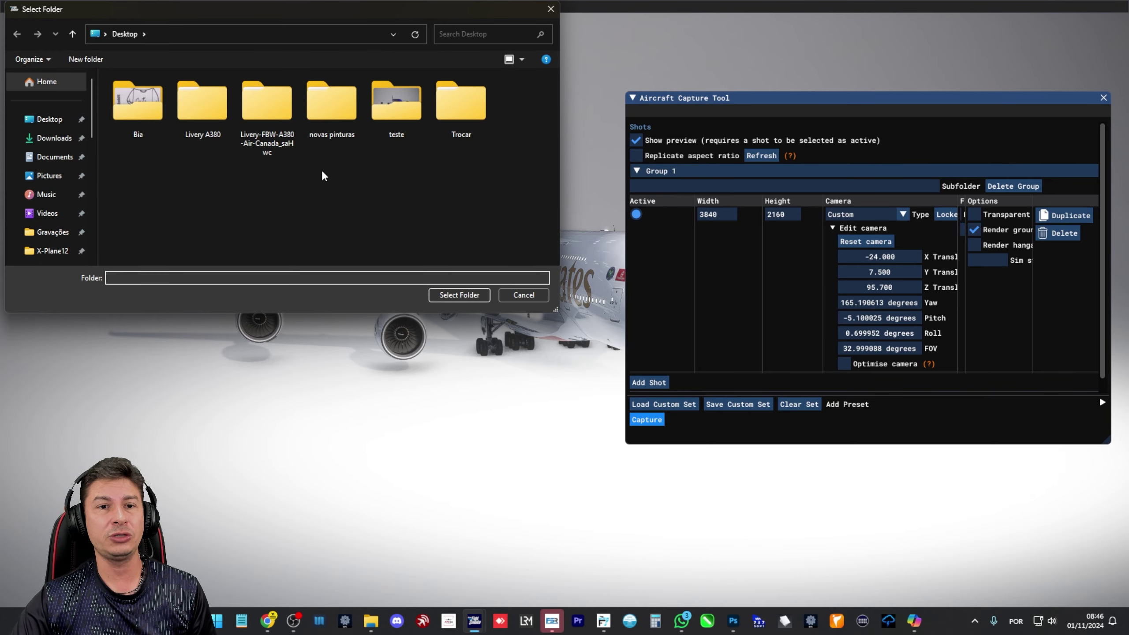
left_click(395, 104)
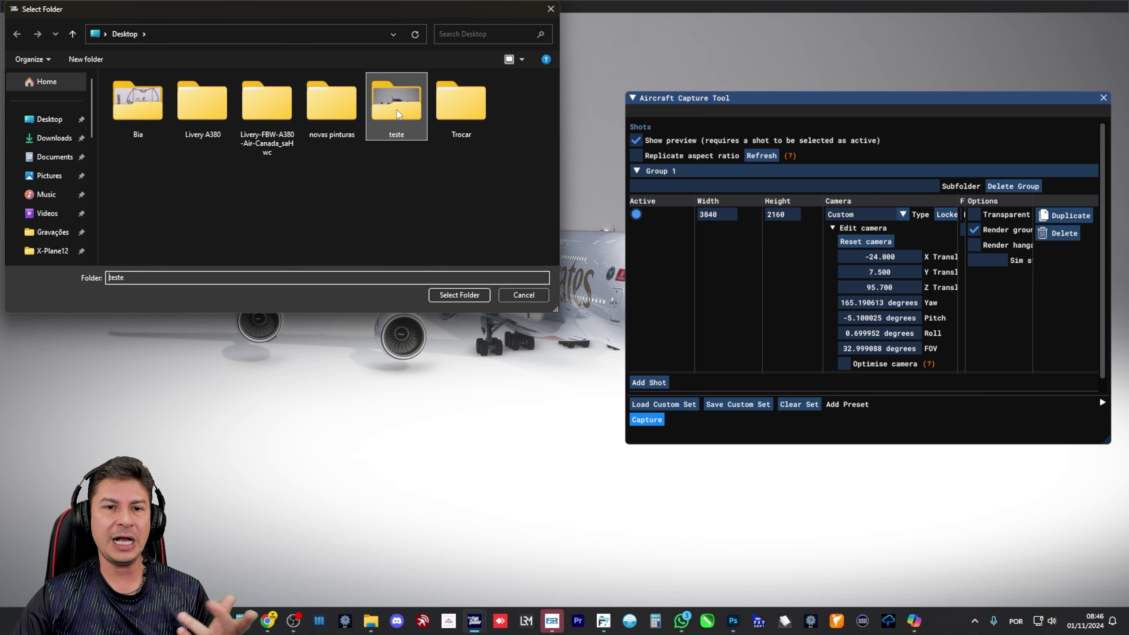
double_click(396, 104)
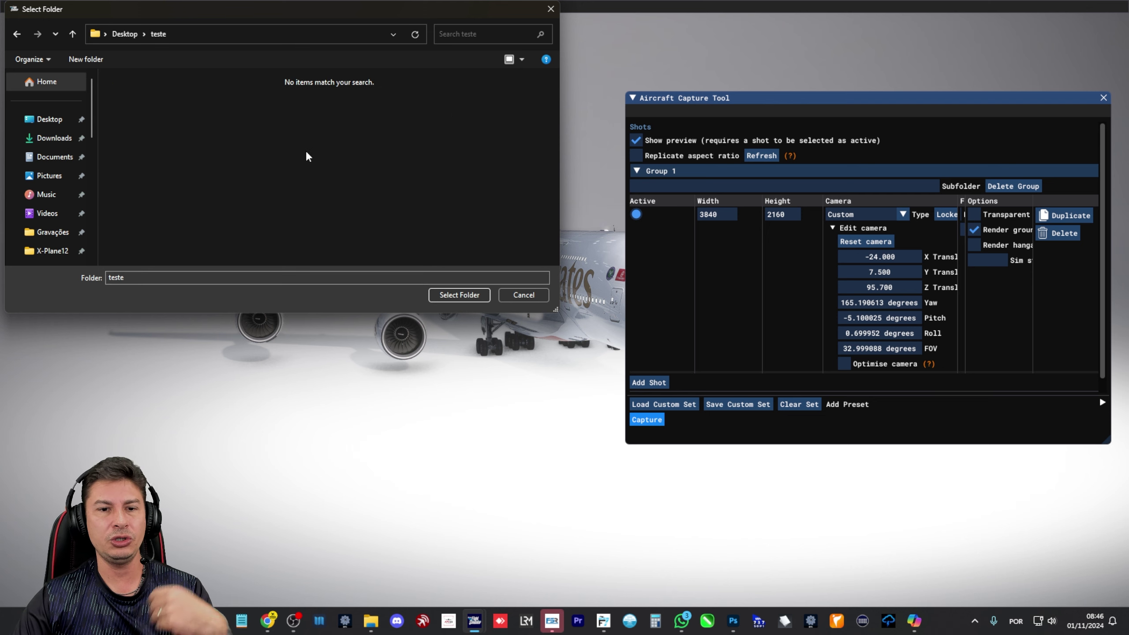
left_click(462, 294)
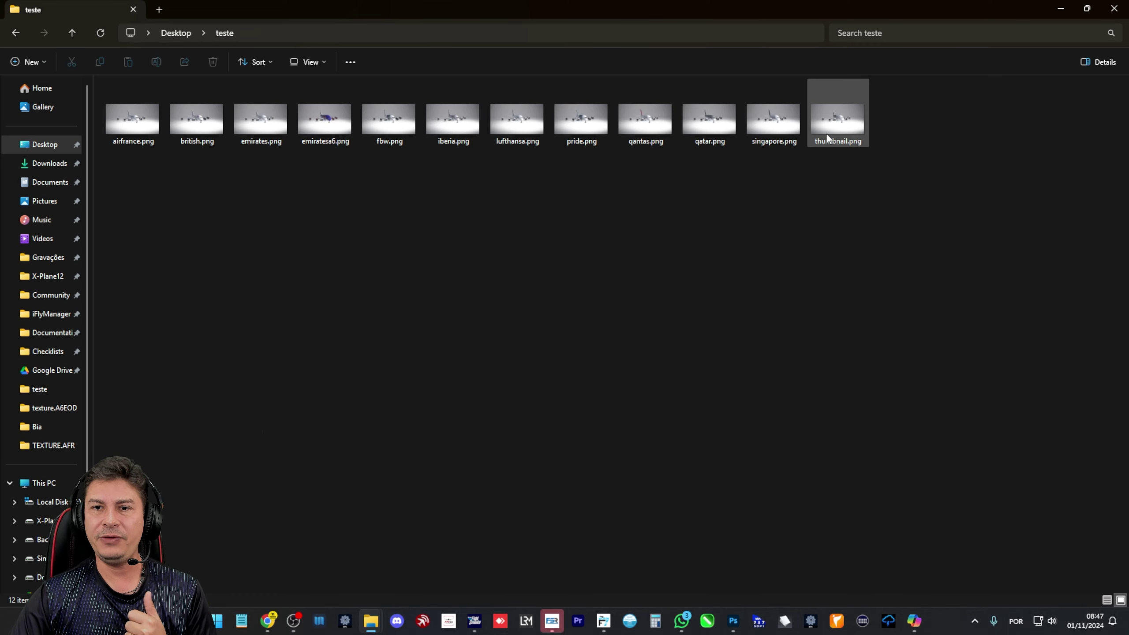
double_click(829, 134)
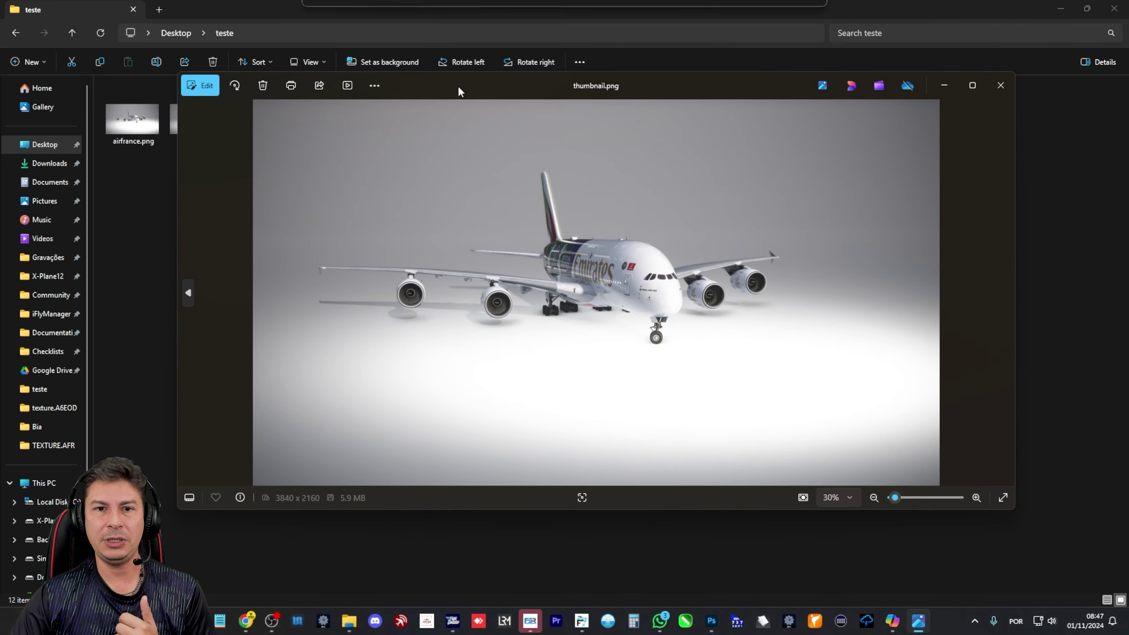
Review the captured Emirates thumbnail.png enlarged, rename the file emirates2.png, and return to the simulator
double_click(473, 83)
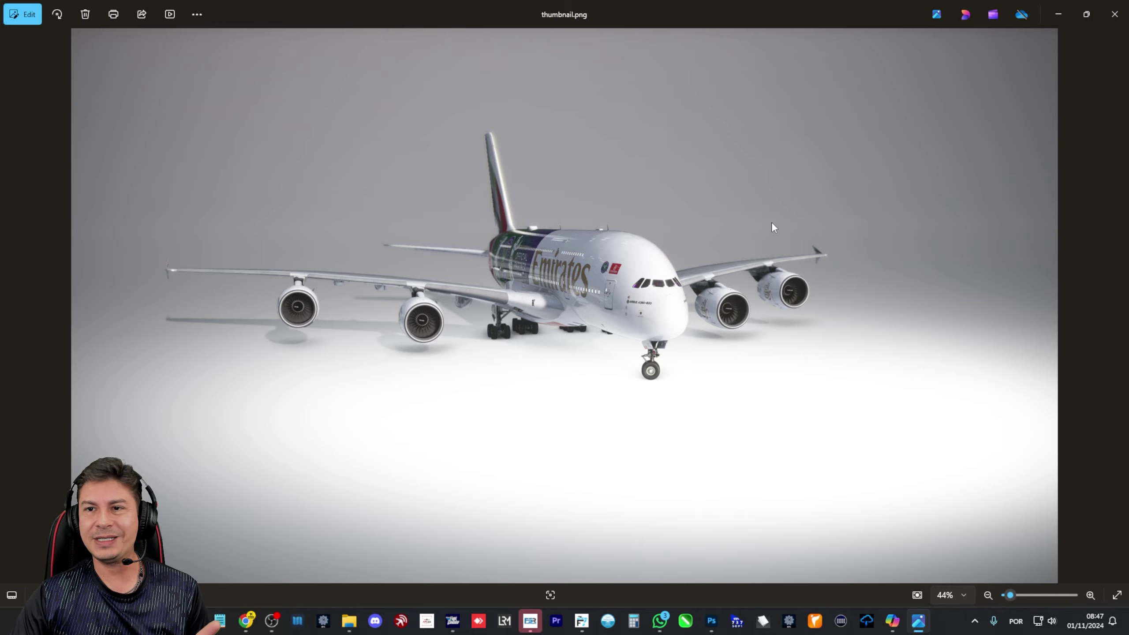
left_click(1107, 22)
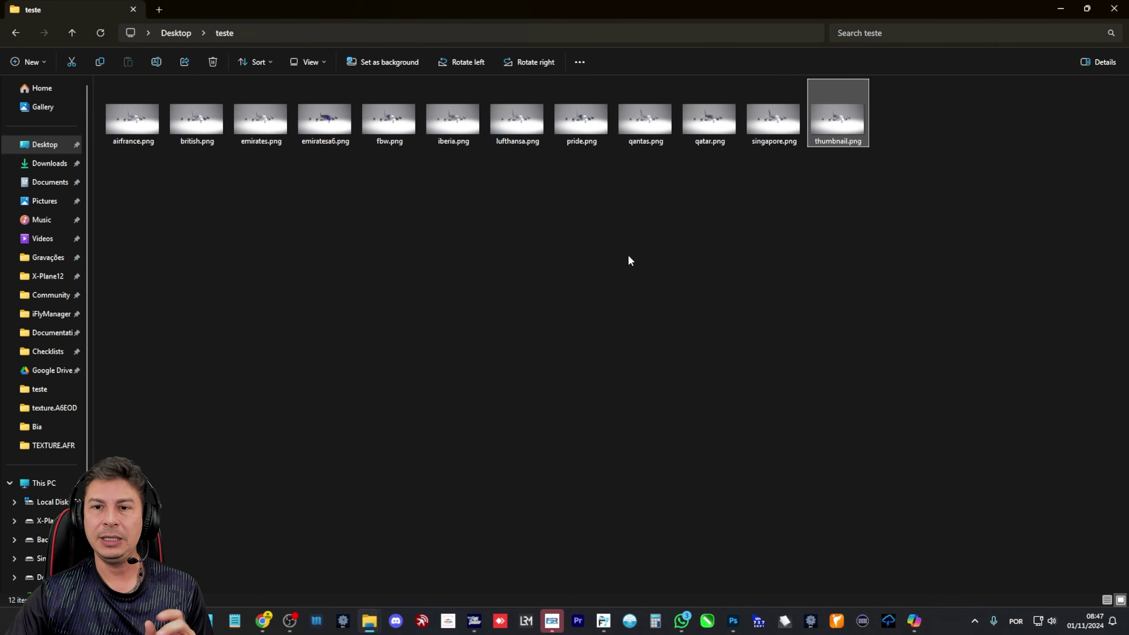
double_click(836, 132)
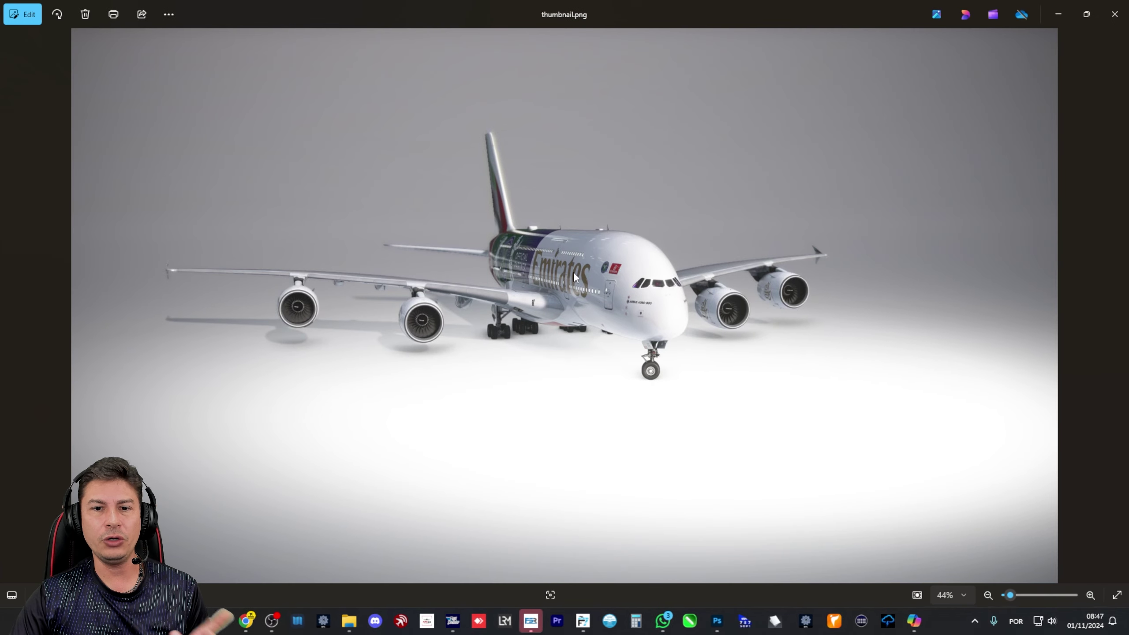
left_click(1115, 15)
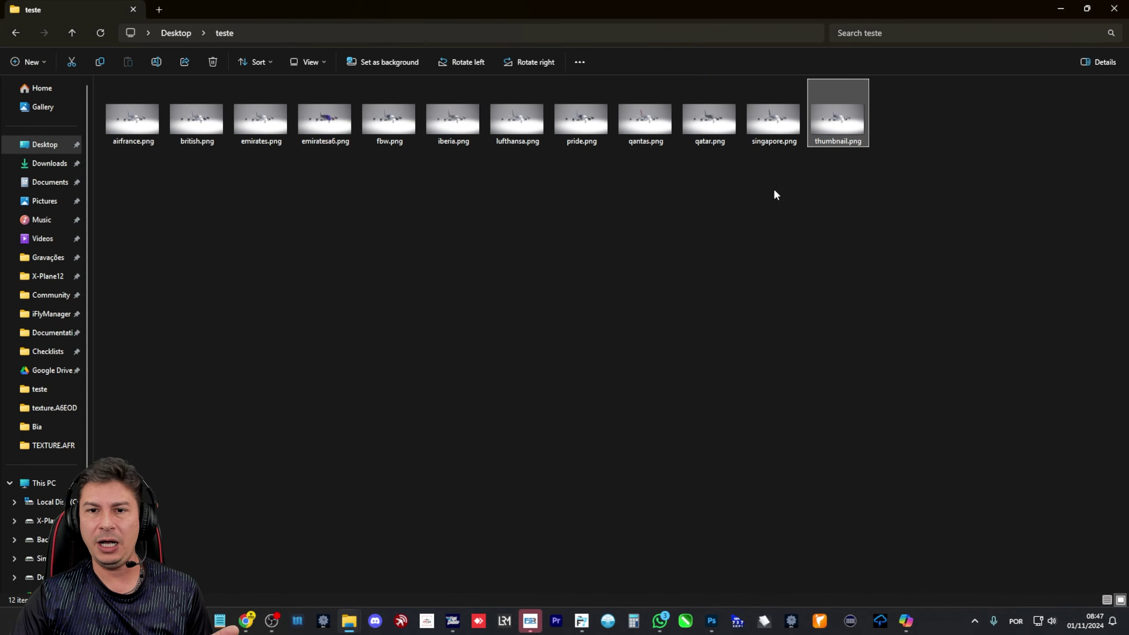
left_click(825, 141)
type("emirates2")
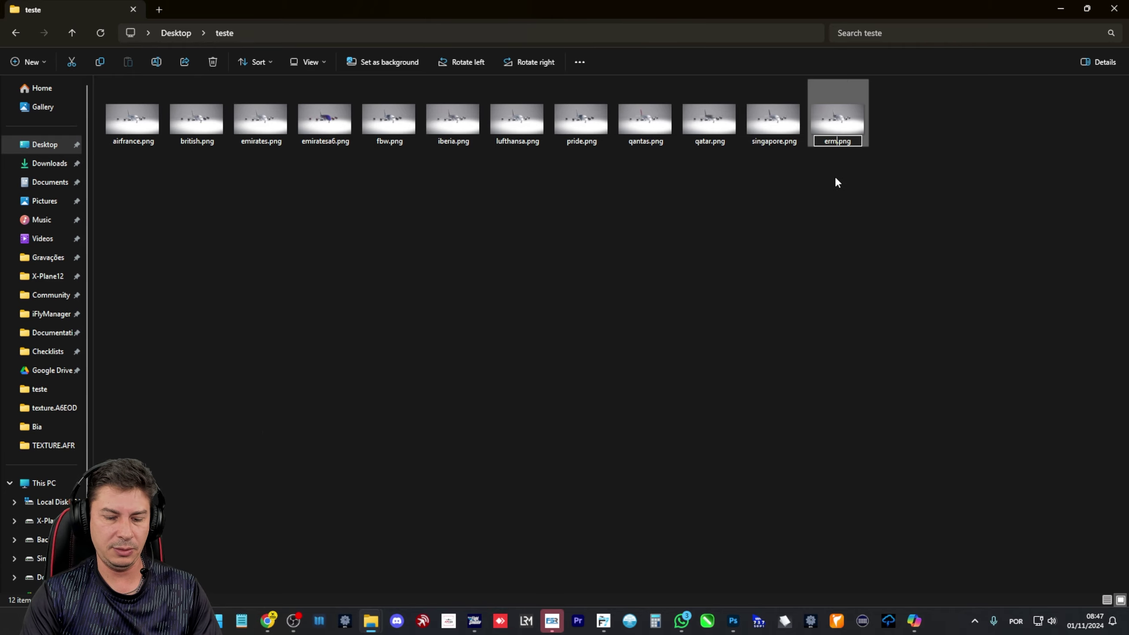
key("Return")
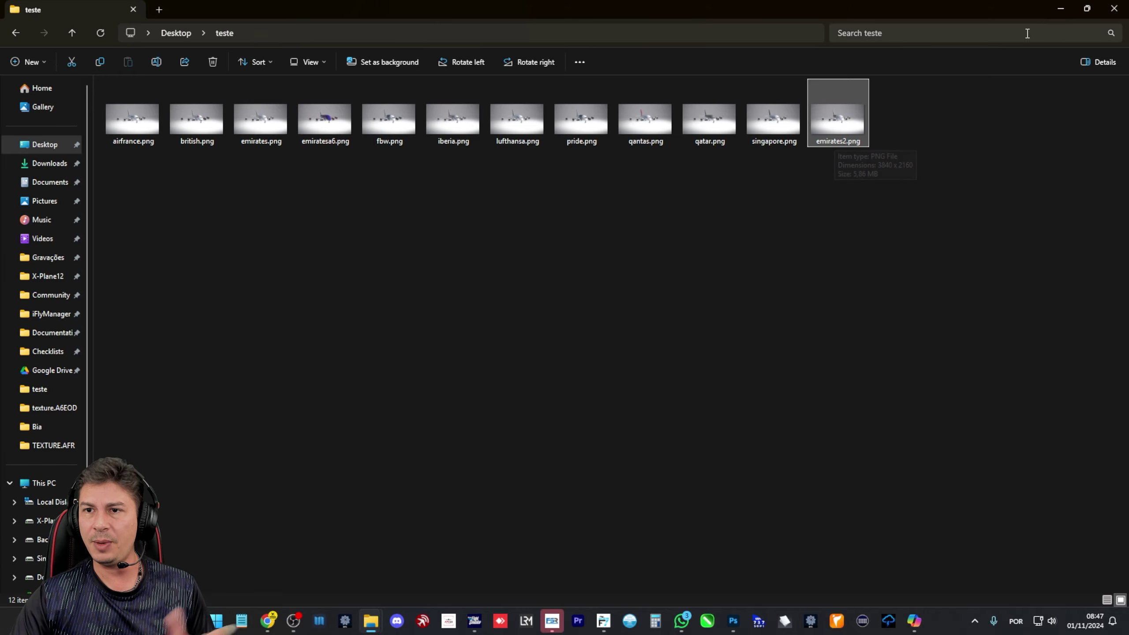
left_click(1060, 8)
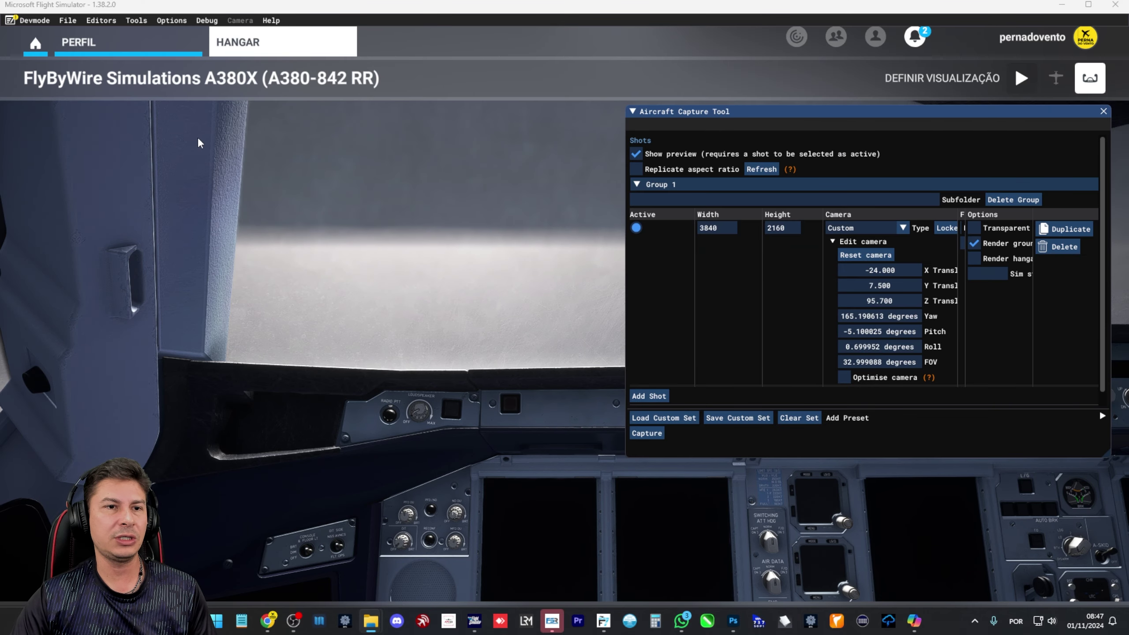
Close the Aircraft Capture Tool and select the Etihad A6-API 4K livery for the A380X in the World Map
left_click(1104, 111)
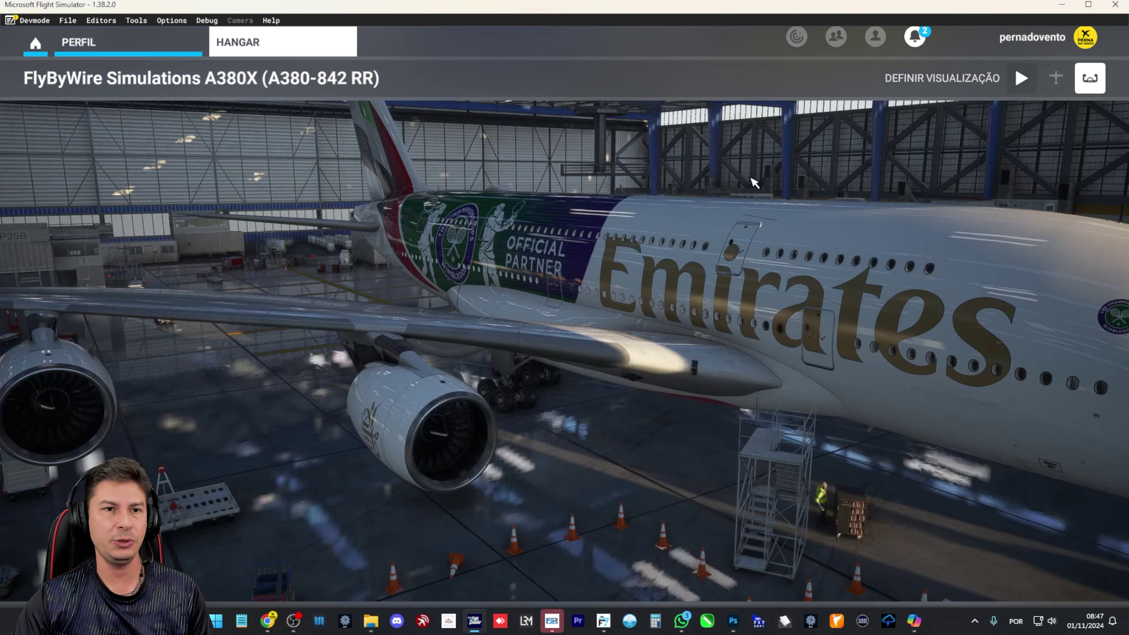
key("Escape")
left_click(591, 206)
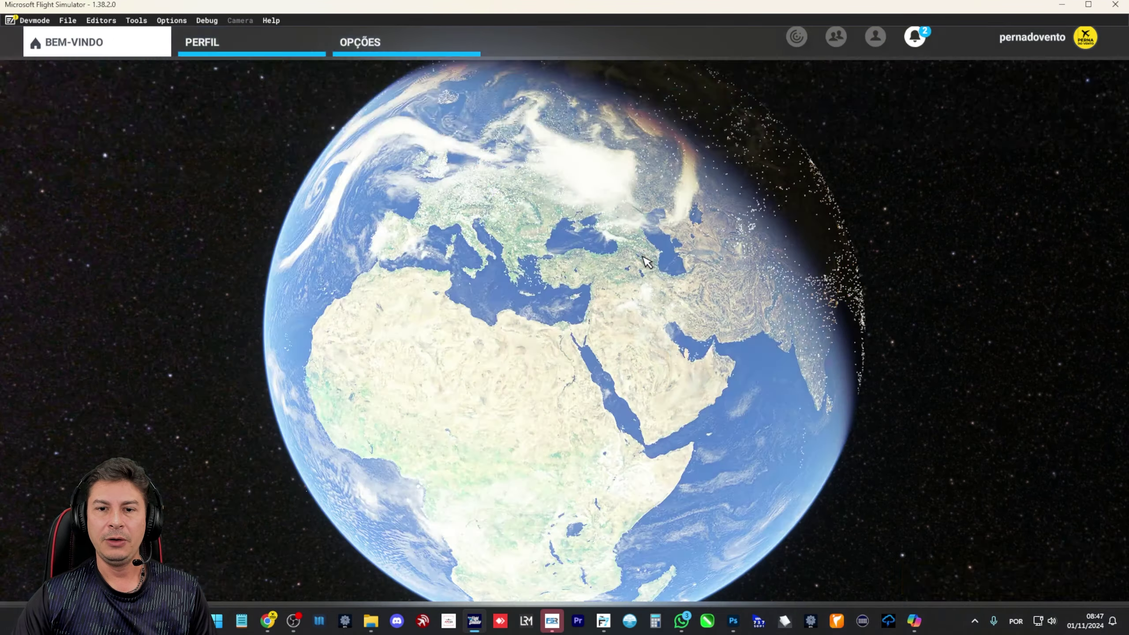
left_click(146, 141)
scroll(511, 289, "down", 1)
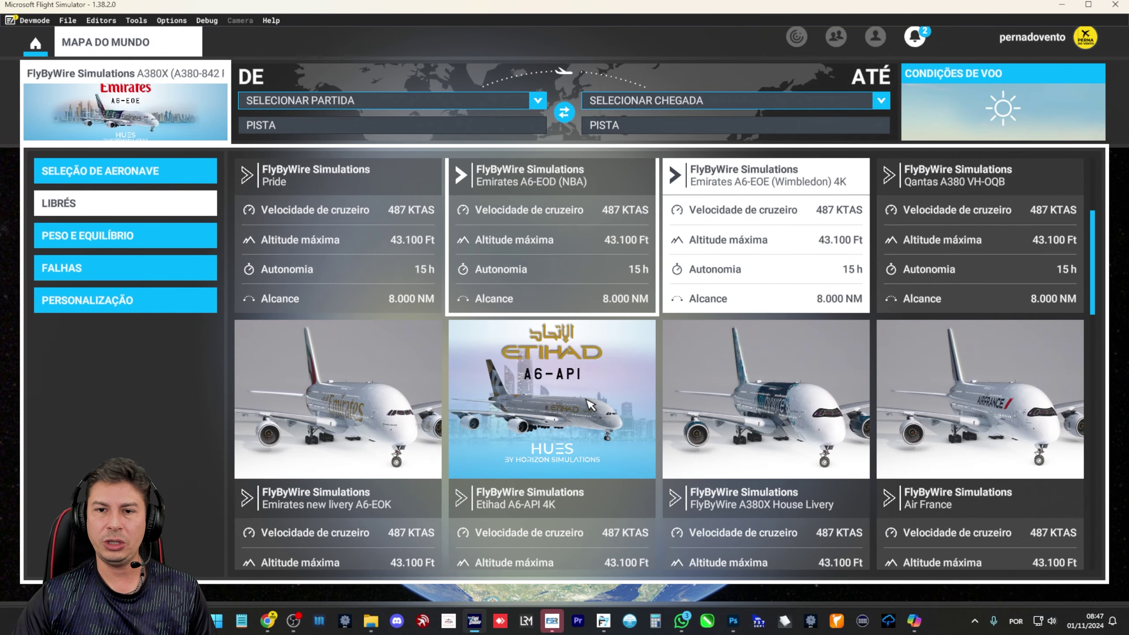
left_click(533, 422)
scroll(533, 423, "down", 1)
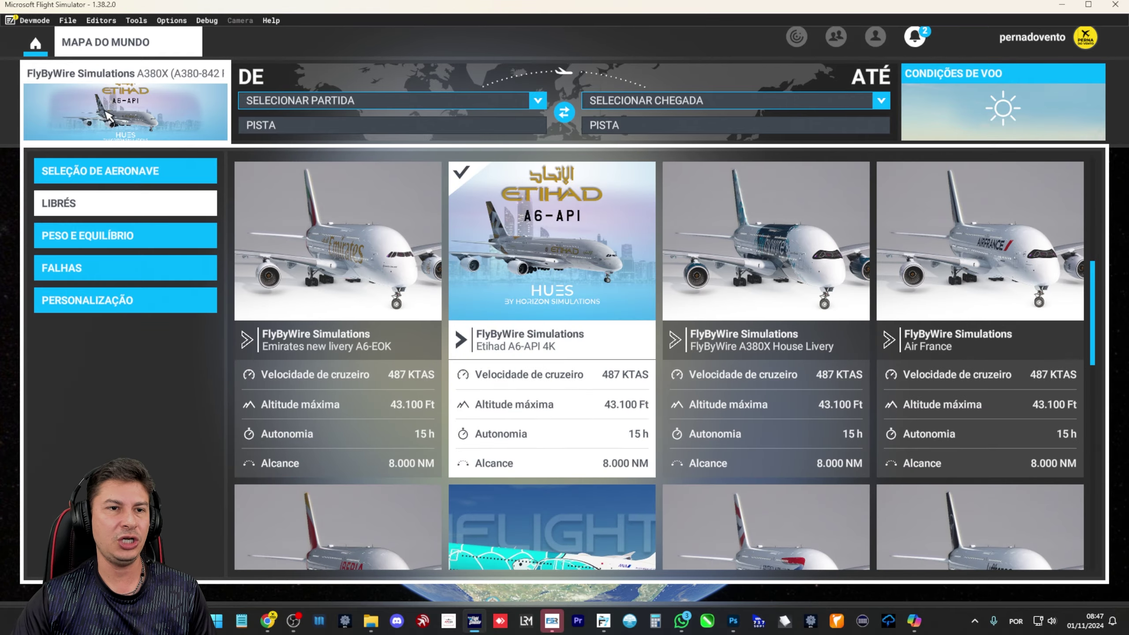
Return to the hangar with the Etihad A380X and open the Aircraft Capture Tool
left_click(45, 51)
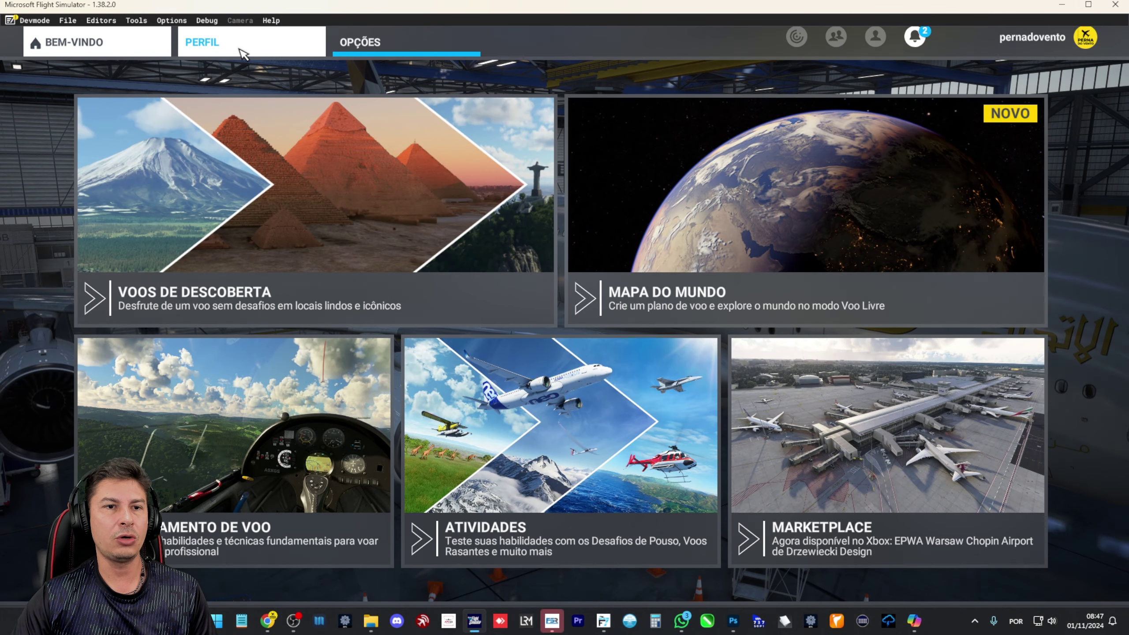
left_click(245, 54)
left_click(445, 298)
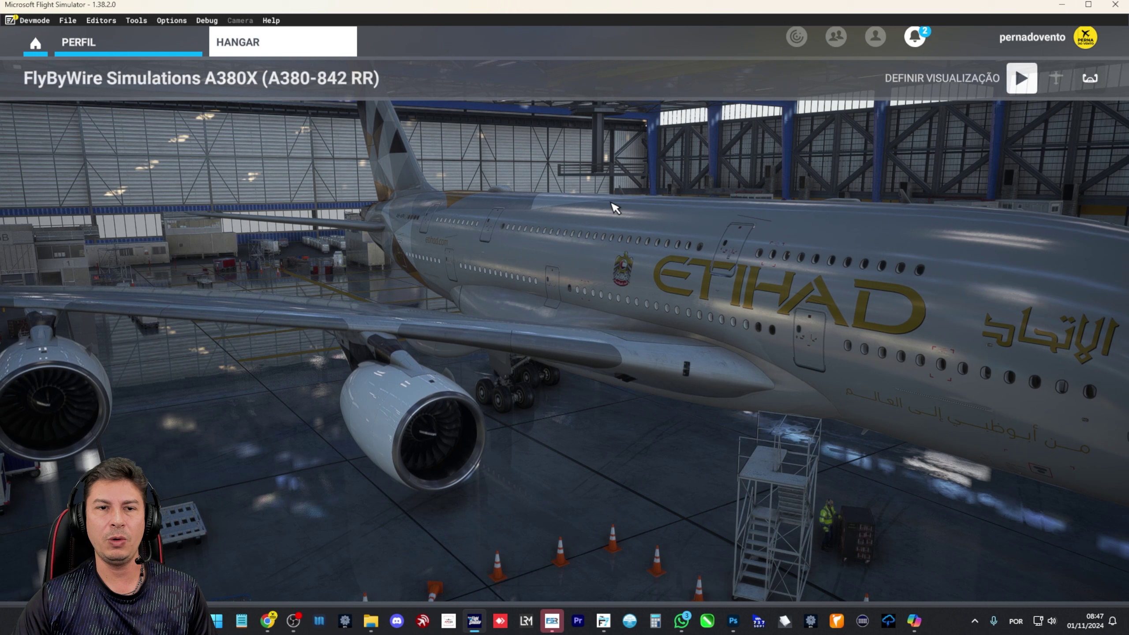
left_click(136, 20)
left_click(160, 36)
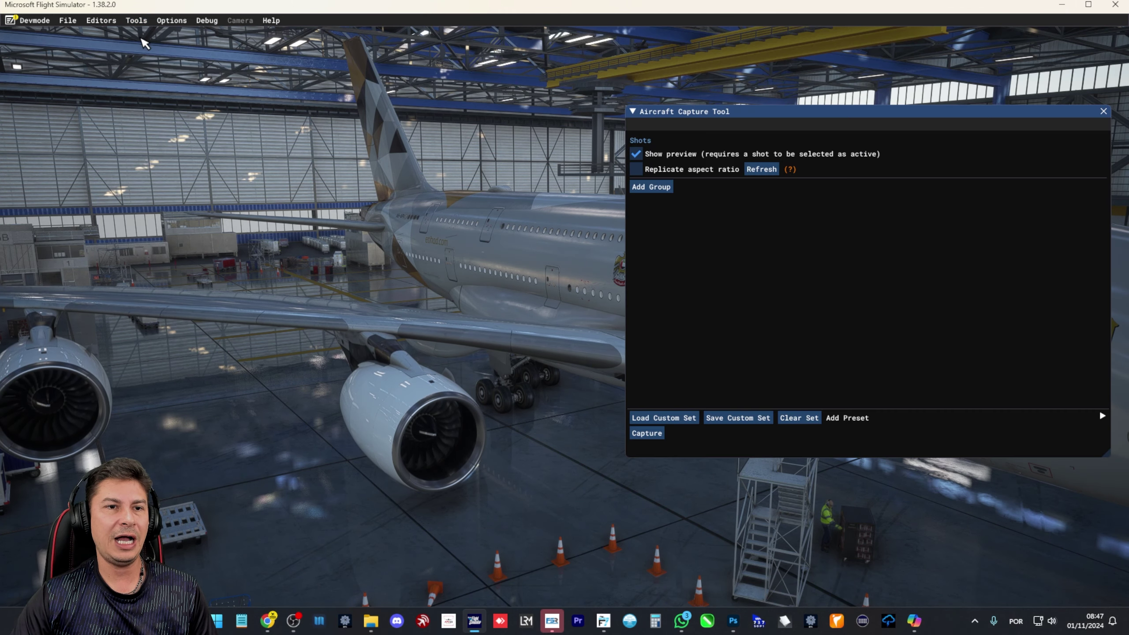
Add a shot group, make its shot active, and set it to 3840 by 2160 with the Custom camera type
left_click(652, 187)
left_click(636, 227)
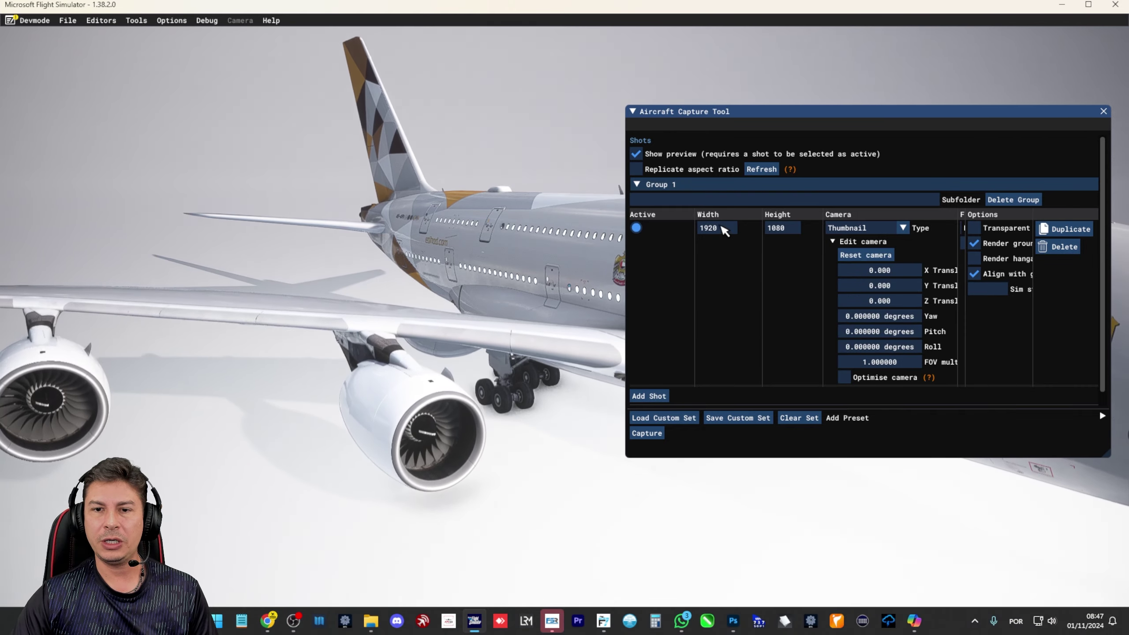
left_click(724, 228)
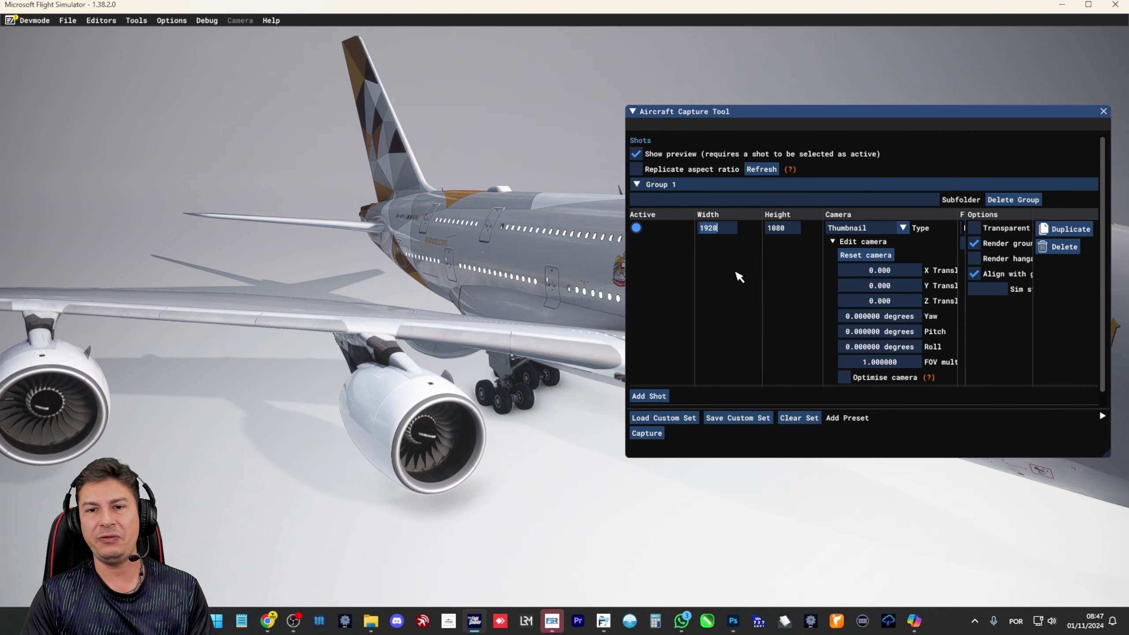
type("38")
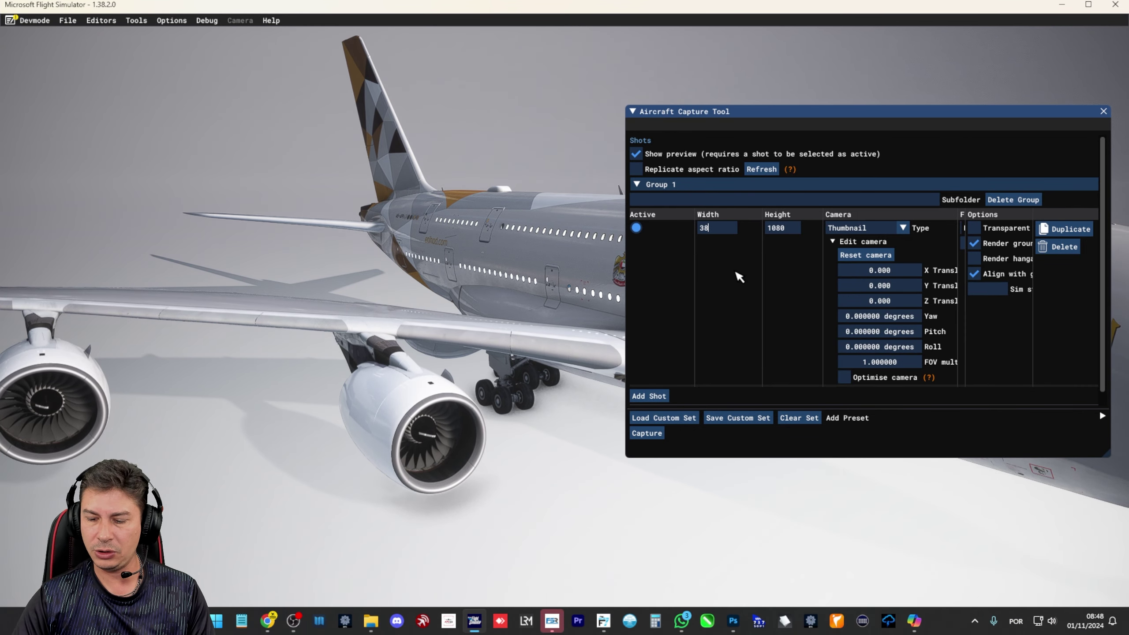
type("40")
key("Tab")
type("2160")
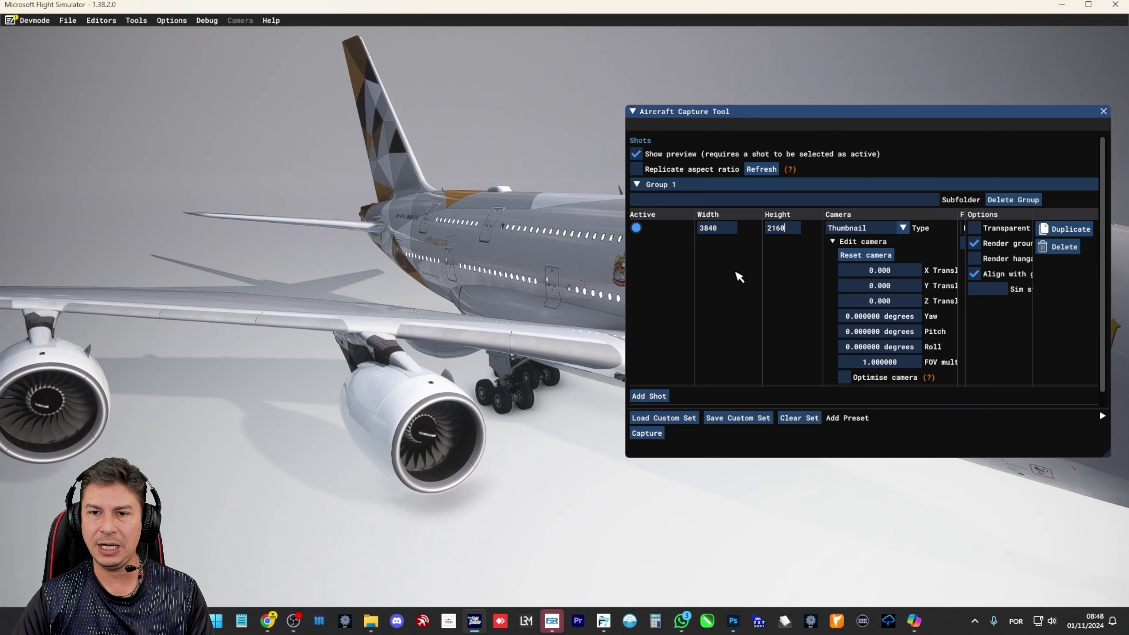
left_click(862, 227)
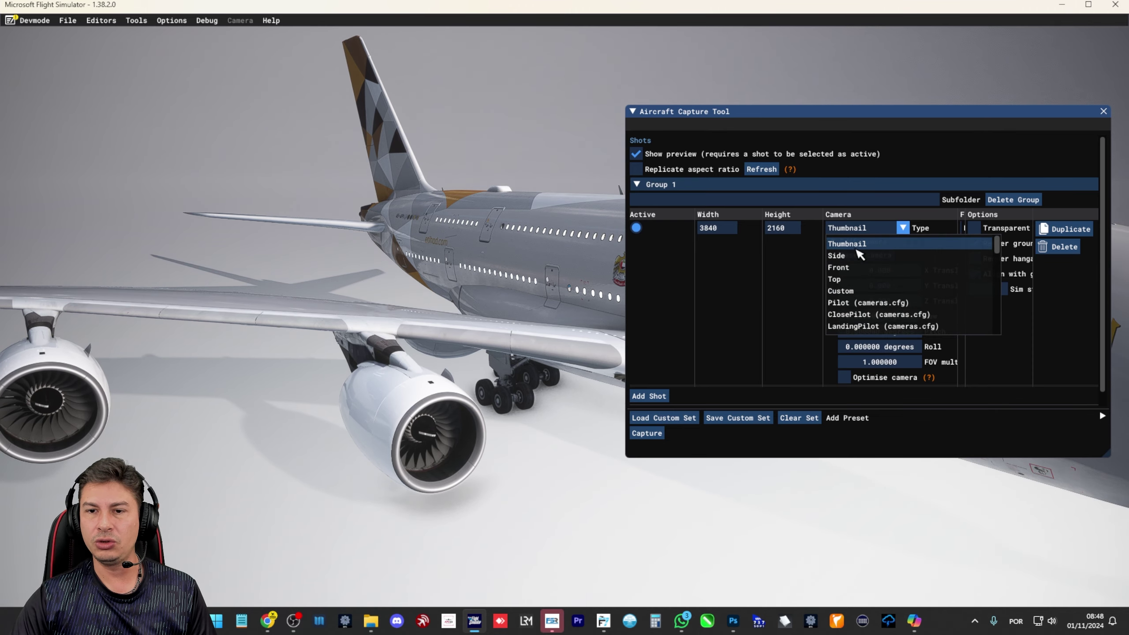
left_click(856, 297)
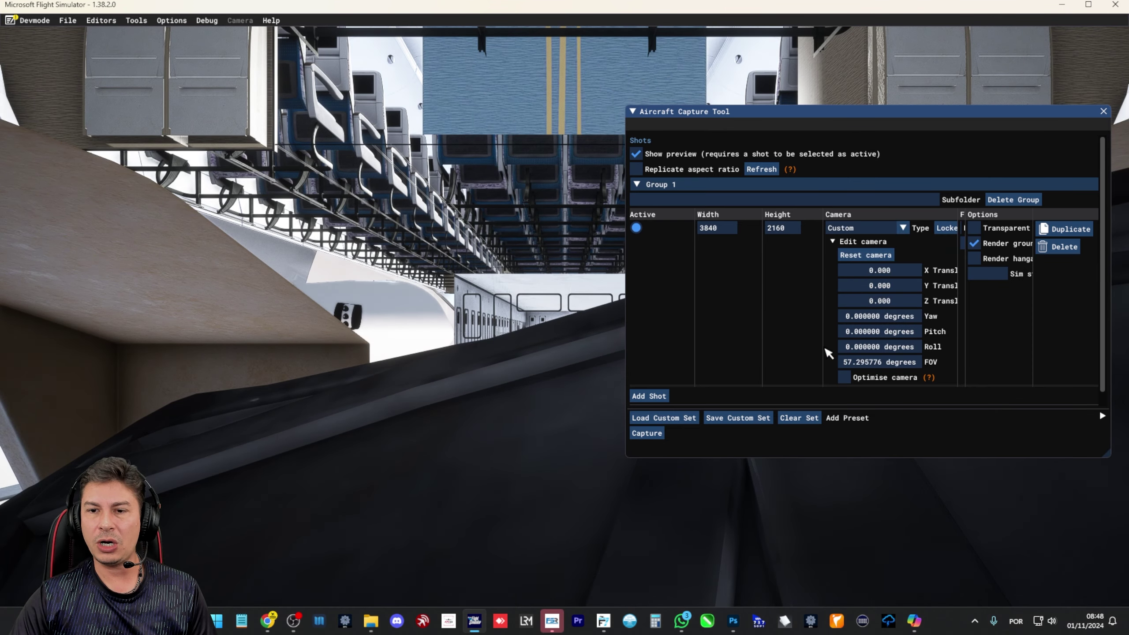
Load the custom set camera-position.xml from the Desktop and set the camera's X translation to -24.000
left_click(677, 418)
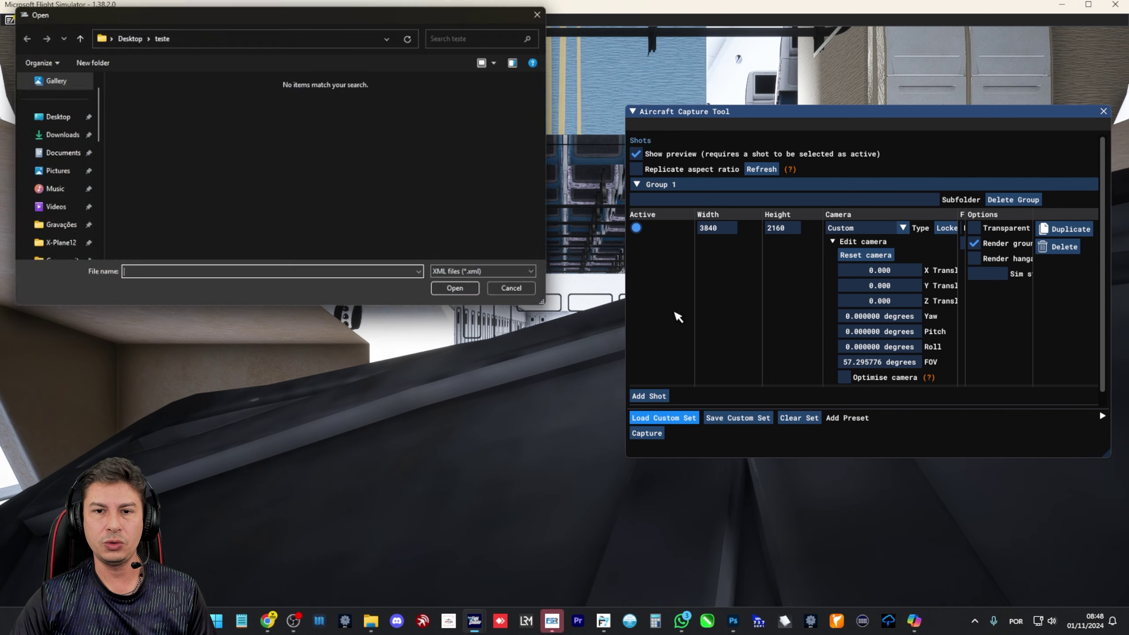
left_click(62, 117)
double_click(526, 106)
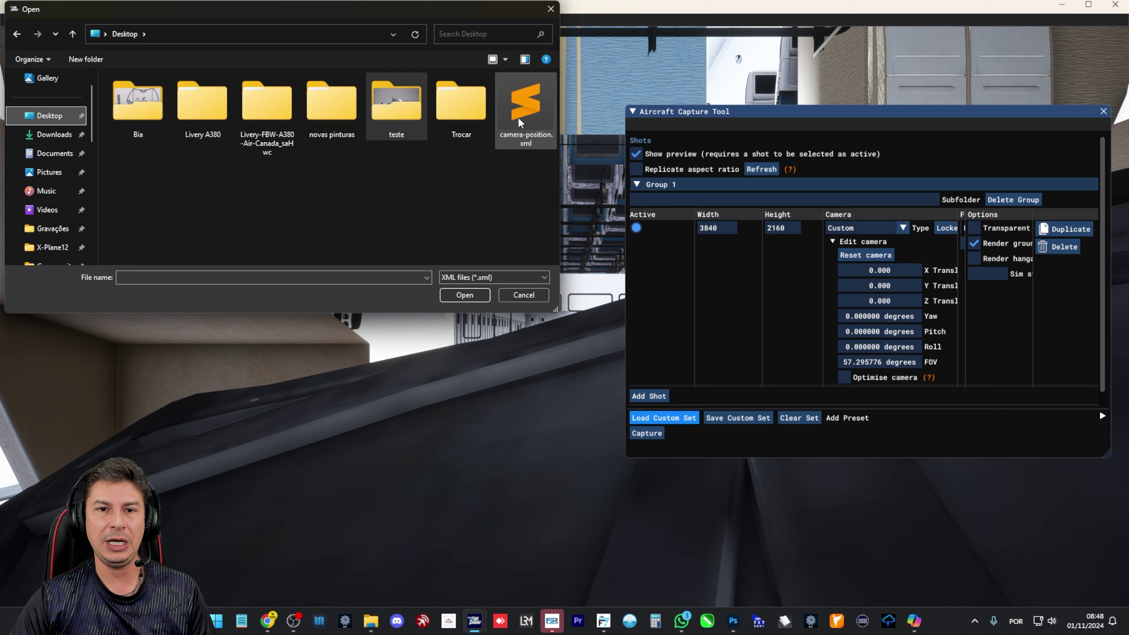
double_click(894, 272)
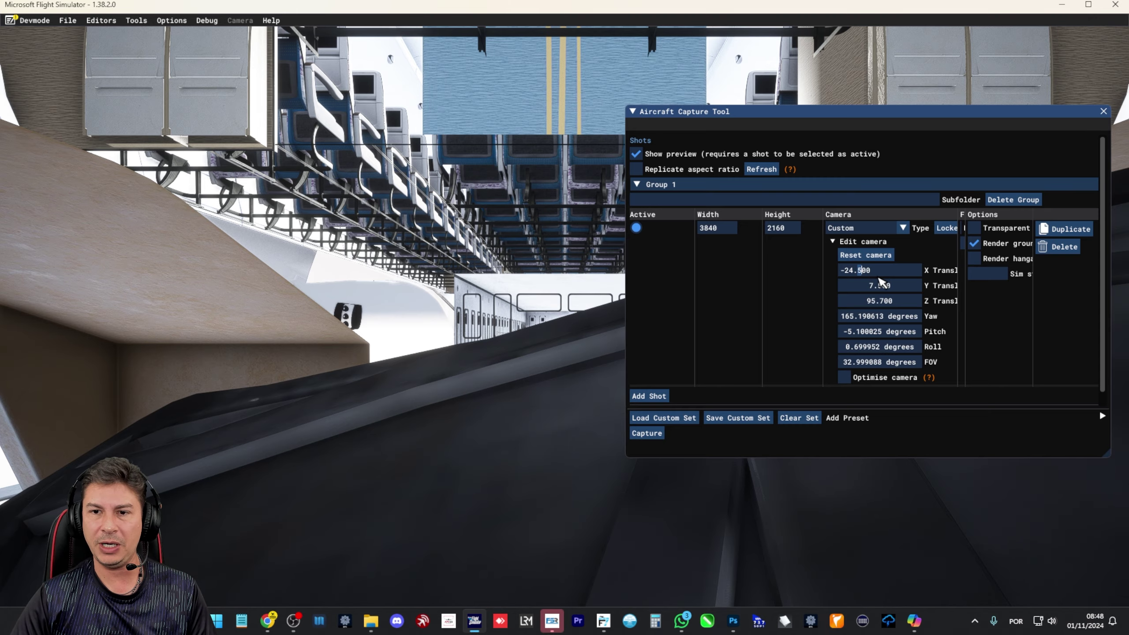
key("BackSpace")
key("Return")
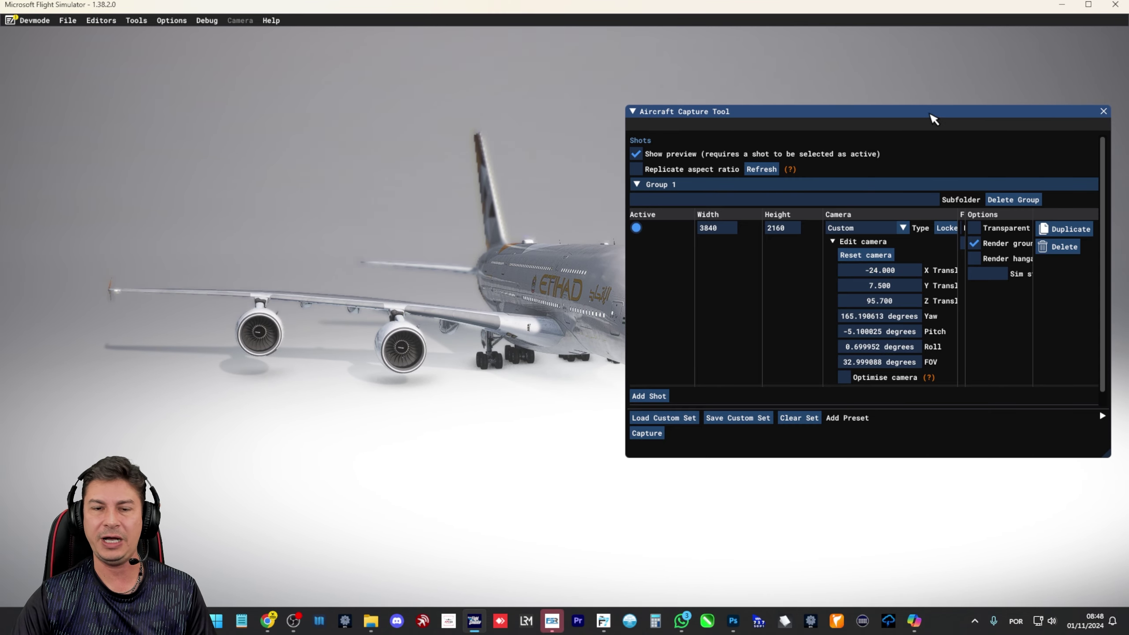
Capture the Etihad shot into the teste folder on the Desktop
left_click_drag(933, 118, 916, 134)
left_click(660, 435)
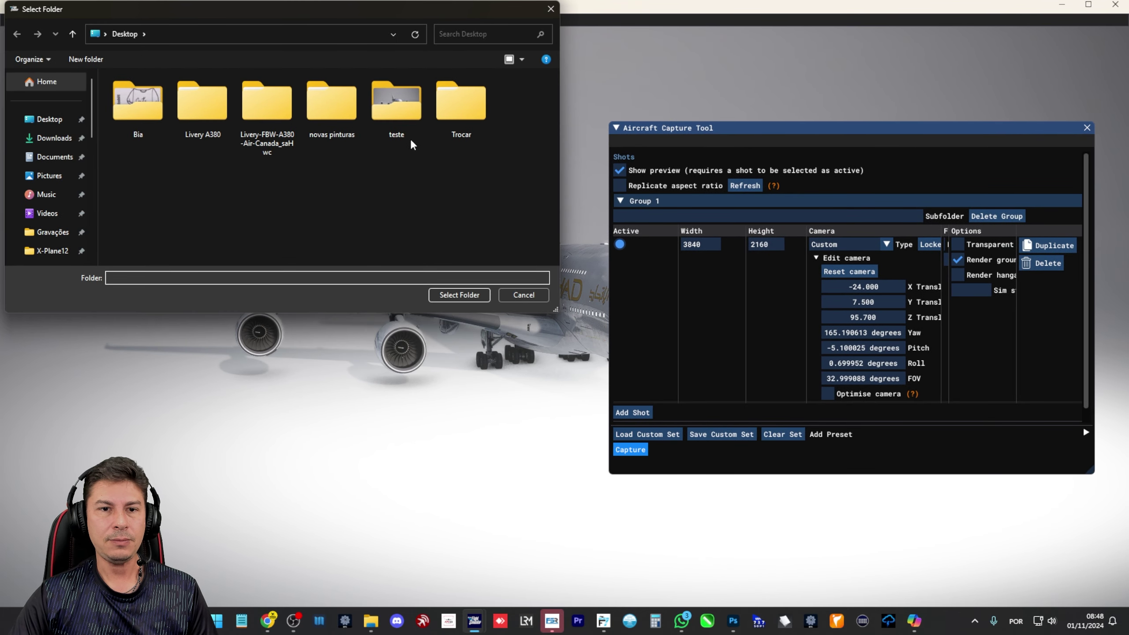
double_click(396, 107)
left_click(458, 294)
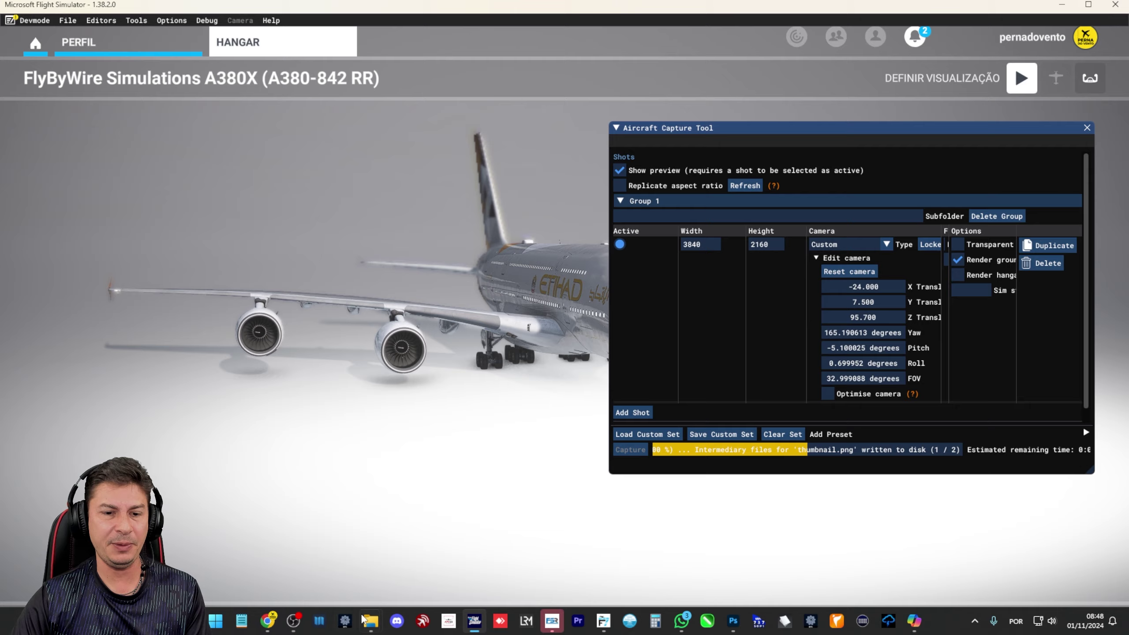
Check the new thumbnail.png in the teste folder, rename it etihad.png, and return to the simulator
mouse_move(370, 623)
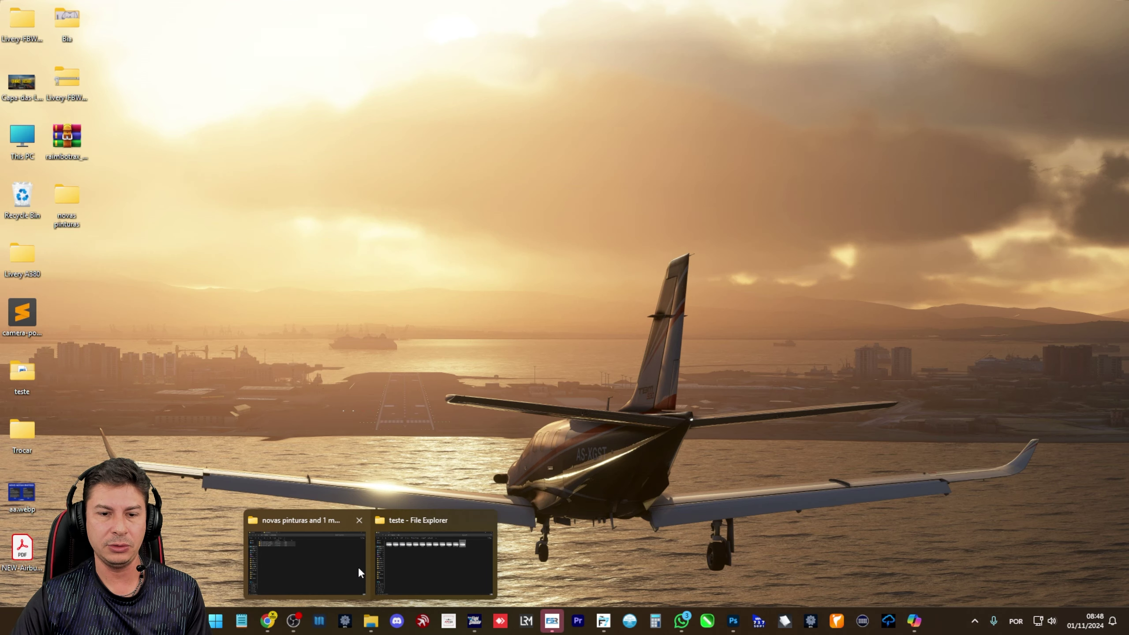
left_click(483, 520)
left_click(902, 144)
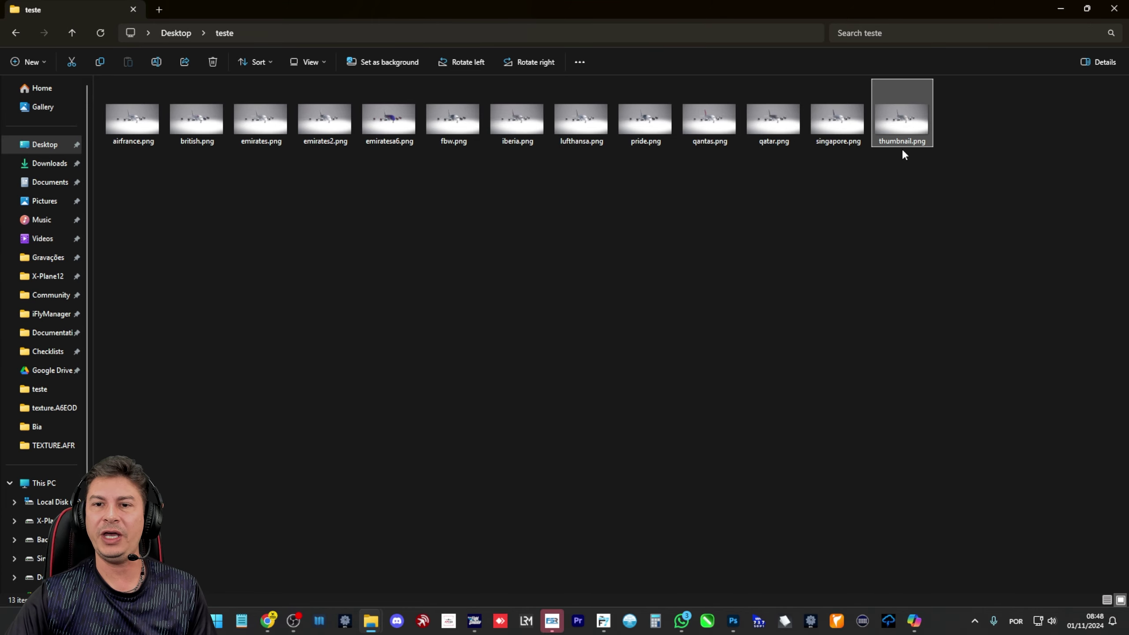
double_click(907, 133)
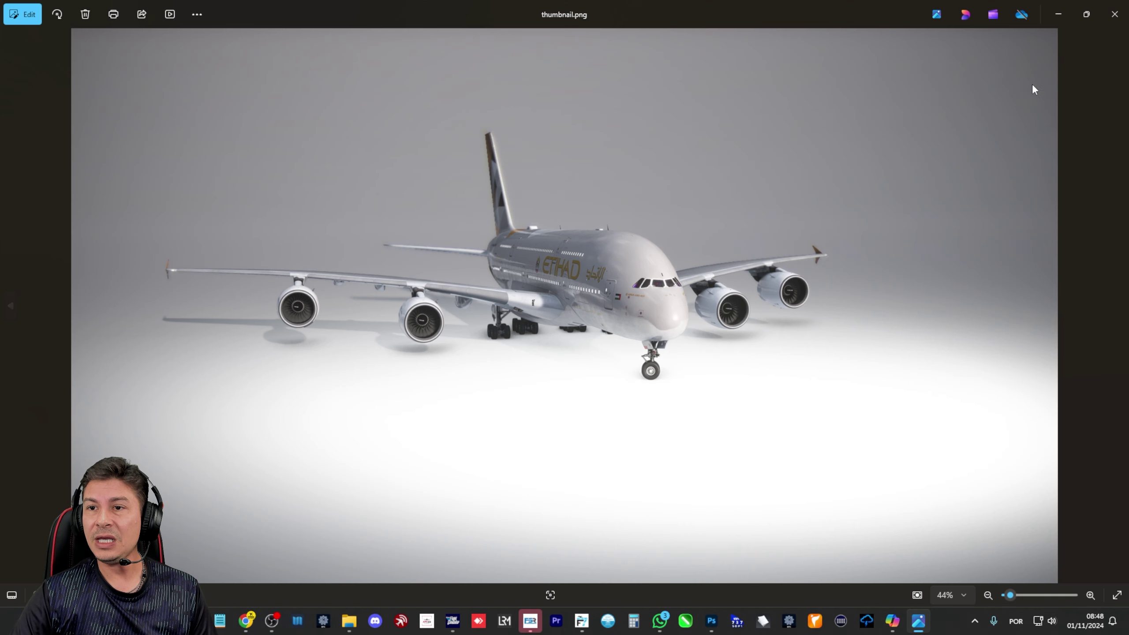
left_click(1114, 14)
left_click(897, 141)
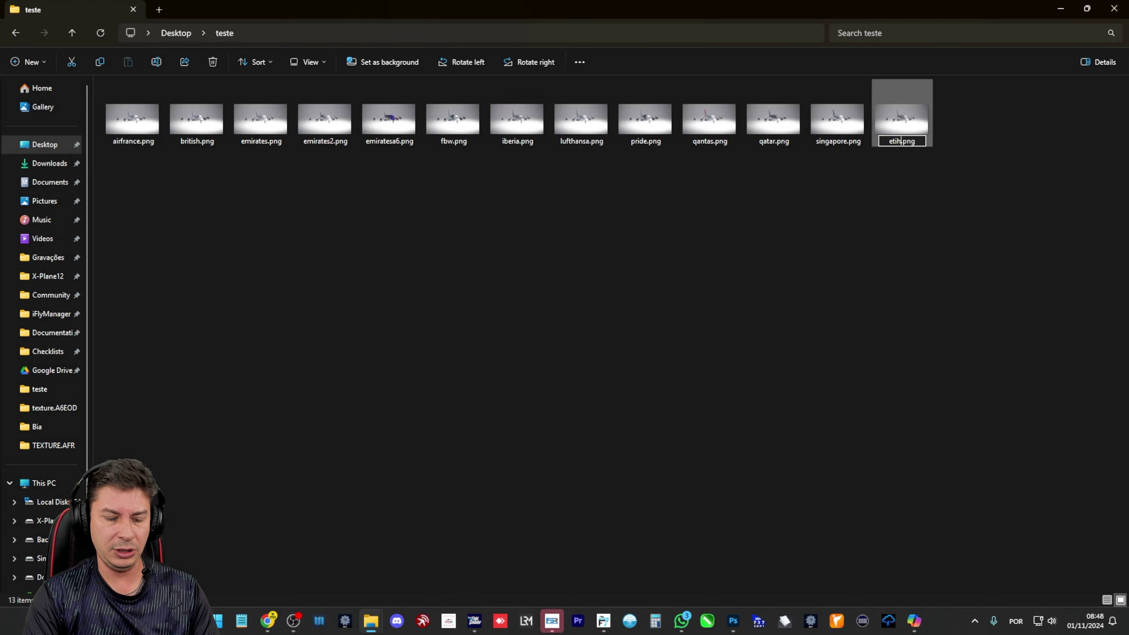
key("Return")
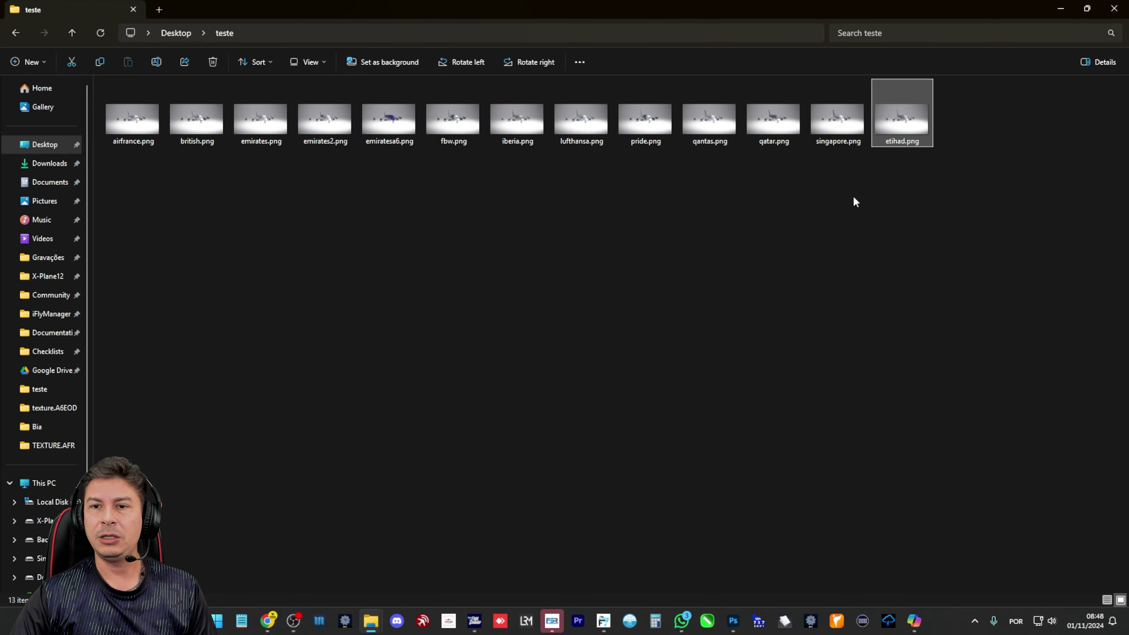
left_click(1061, 10)
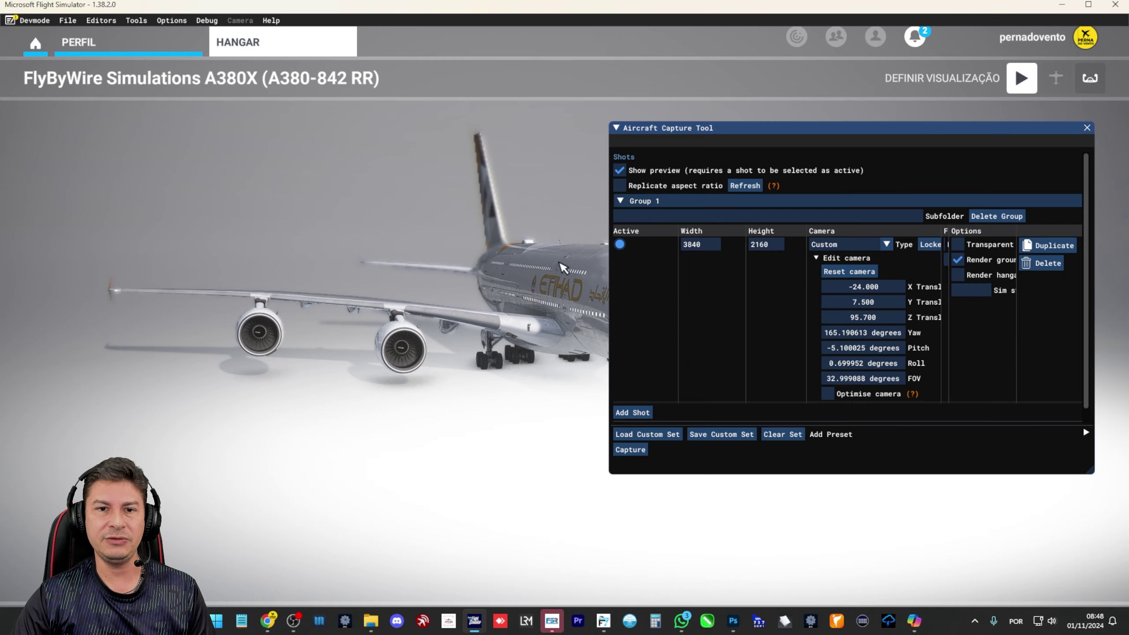
Go back to the World Map, close the Aircraft Capture Tool, and open the A380X livery list
left_click(48, 46)
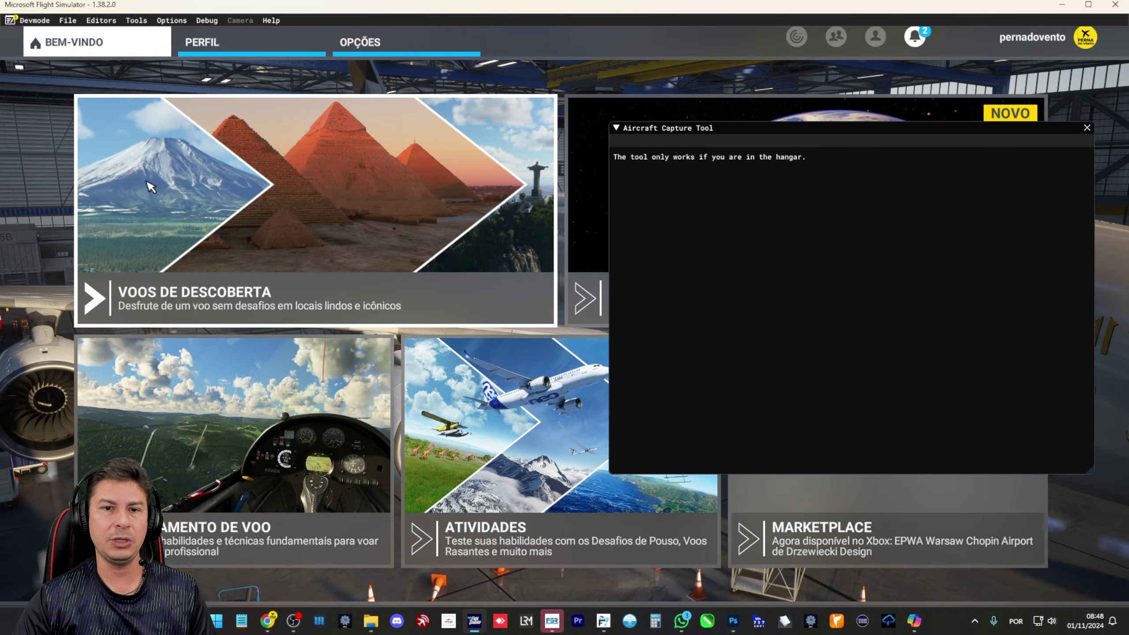
left_click(594, 120)
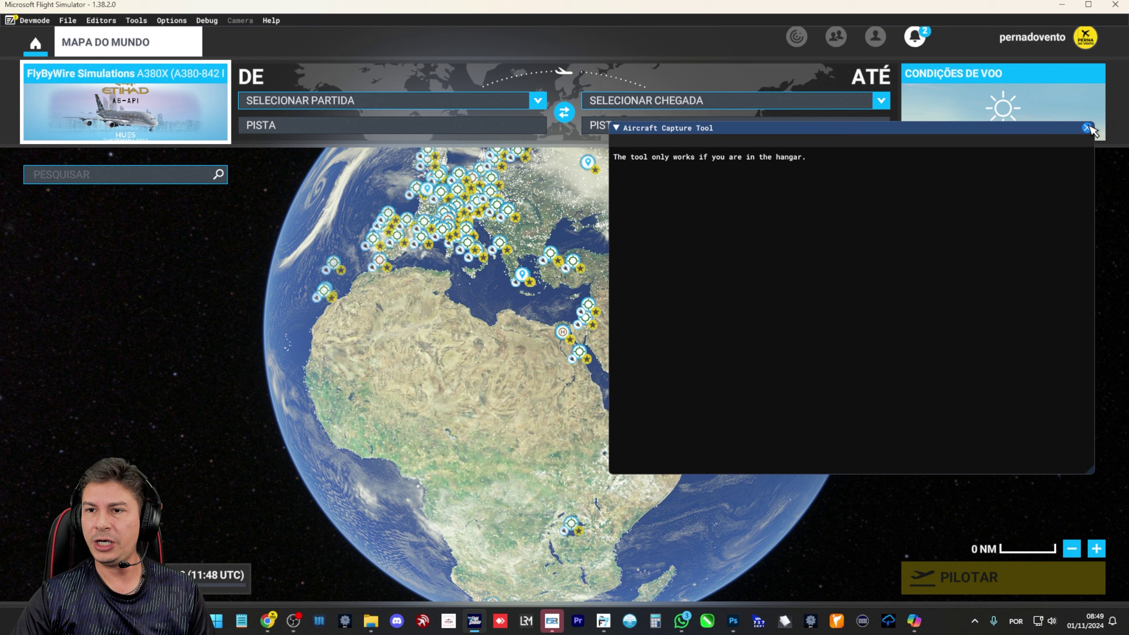
left_click(1087, 127)
left_click(117, 115)
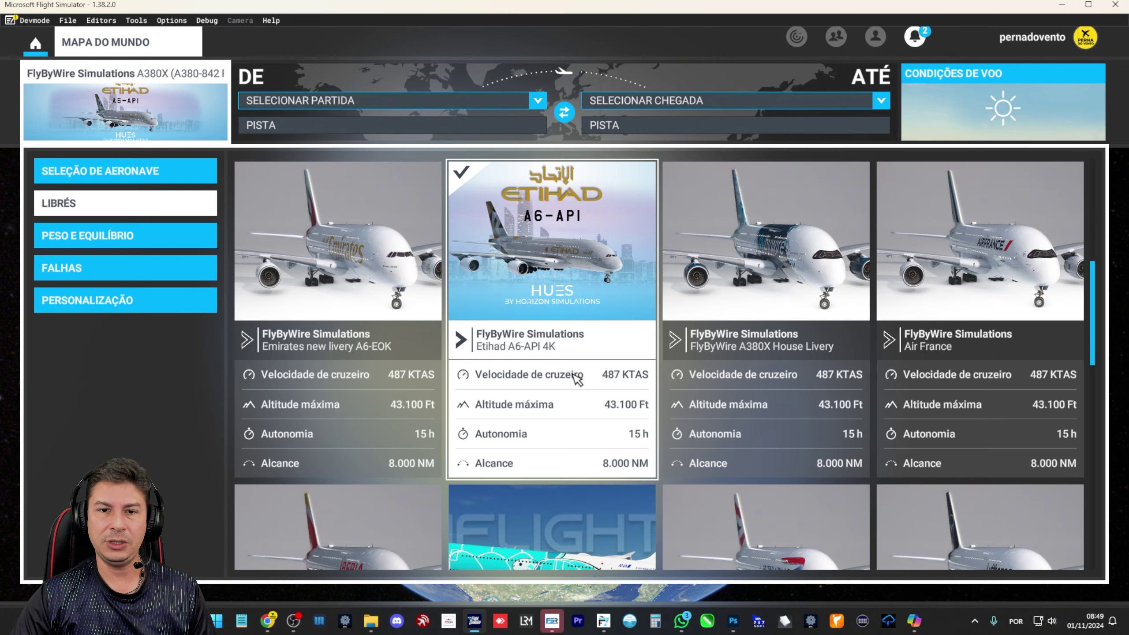
Select the ANA 'Green Turtle' JA382A livery for the A380X and return to the World Map
scroll(575, 377, "down", 2)
left_click(570, 261)
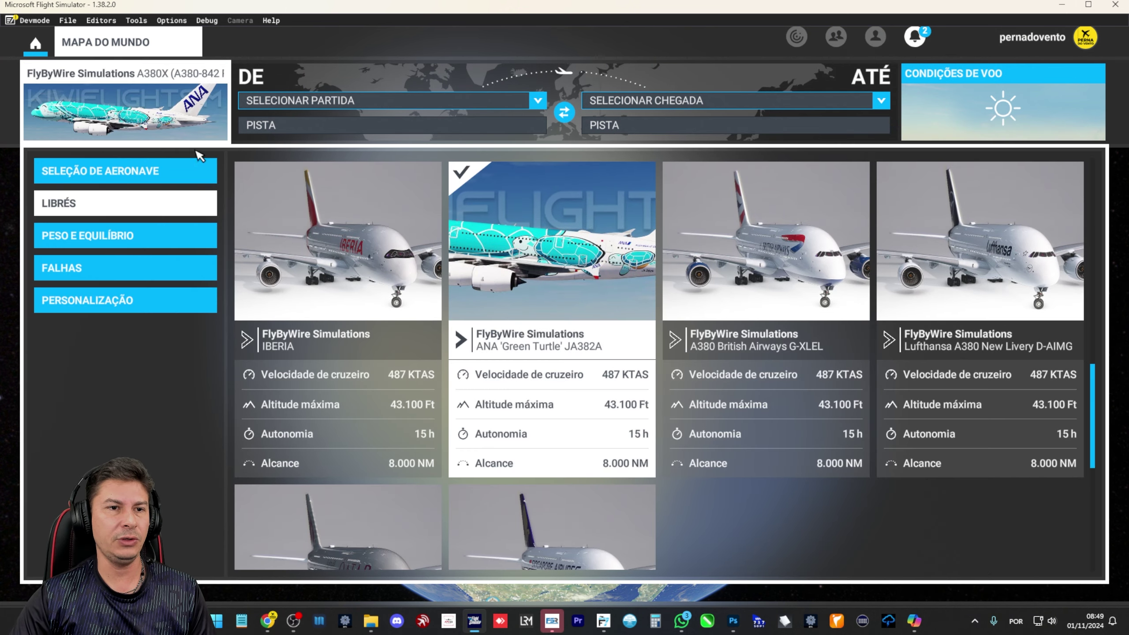
left_click(334, 138)
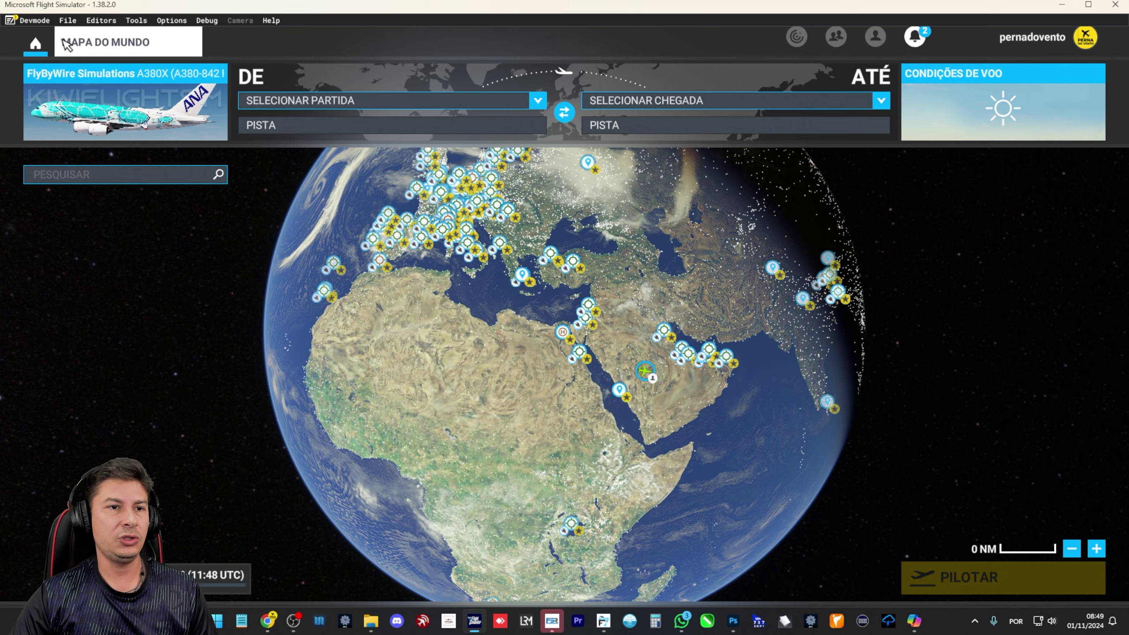
Leave the World Map for the welcome screen and enter the hangar from the pilot profile
left_click(36, 43)
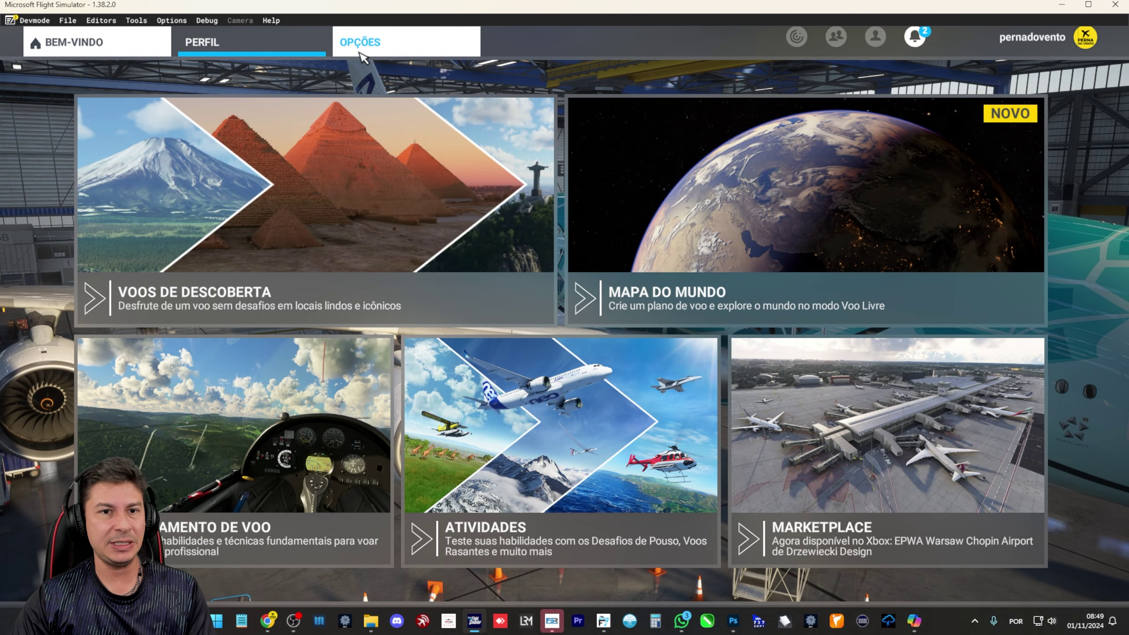
left_click(368, 55)
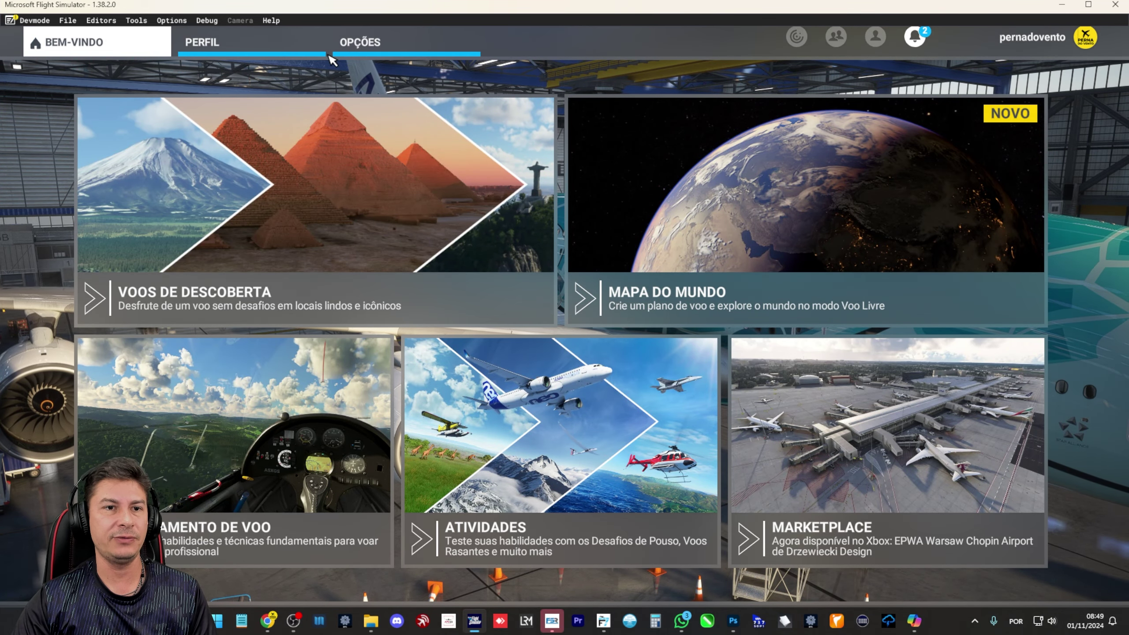
left_click(372, 55)
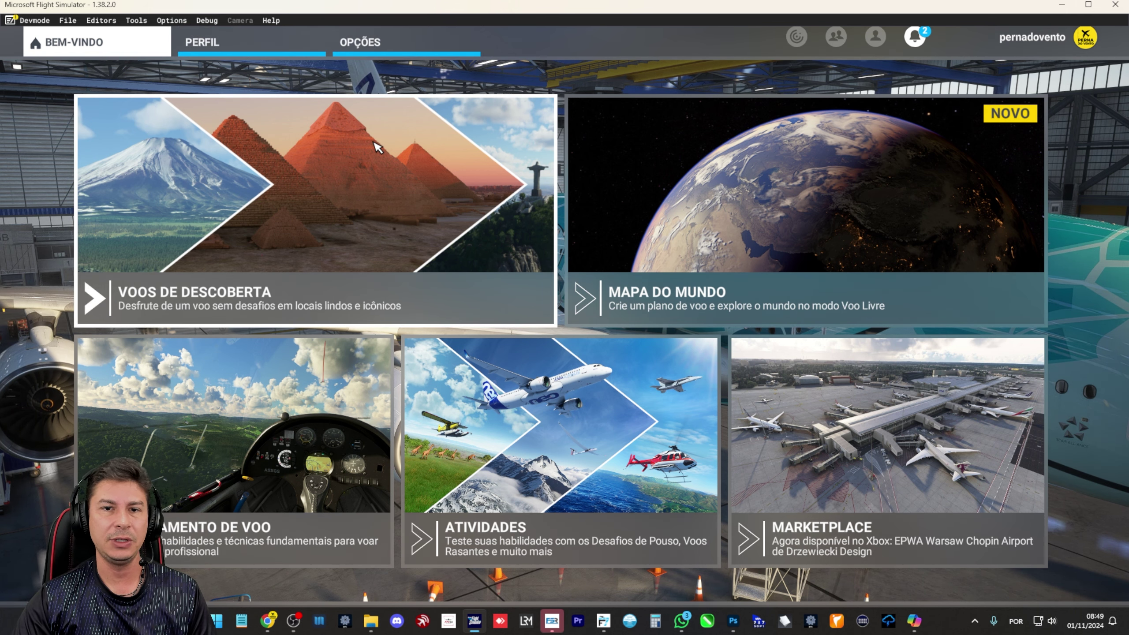
left_click(252, 42)
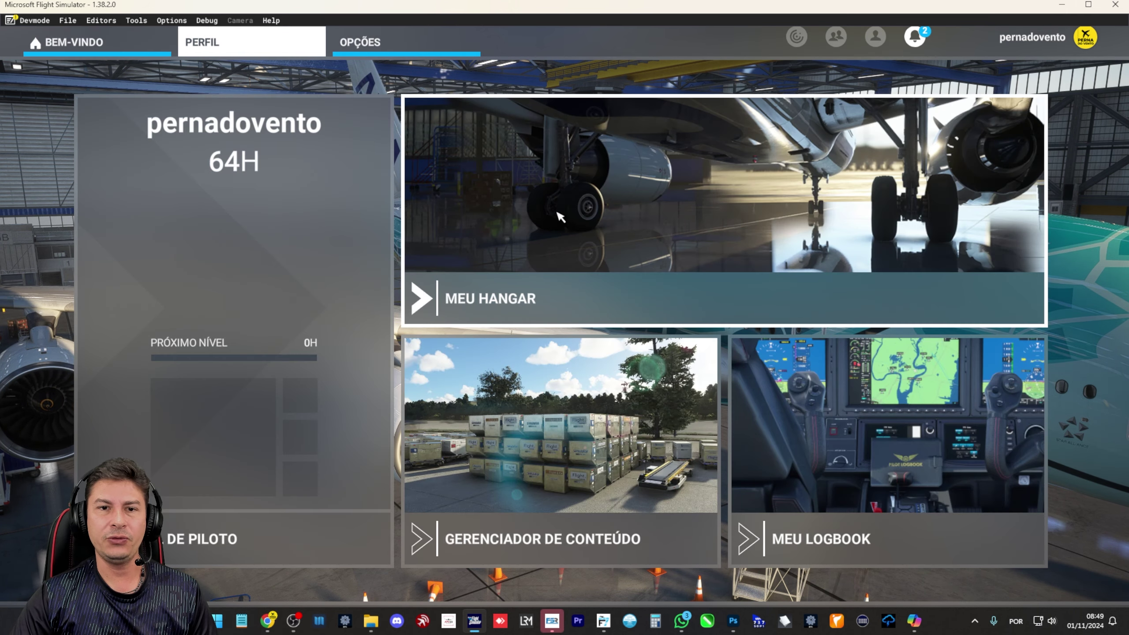
left_click(631, 303)
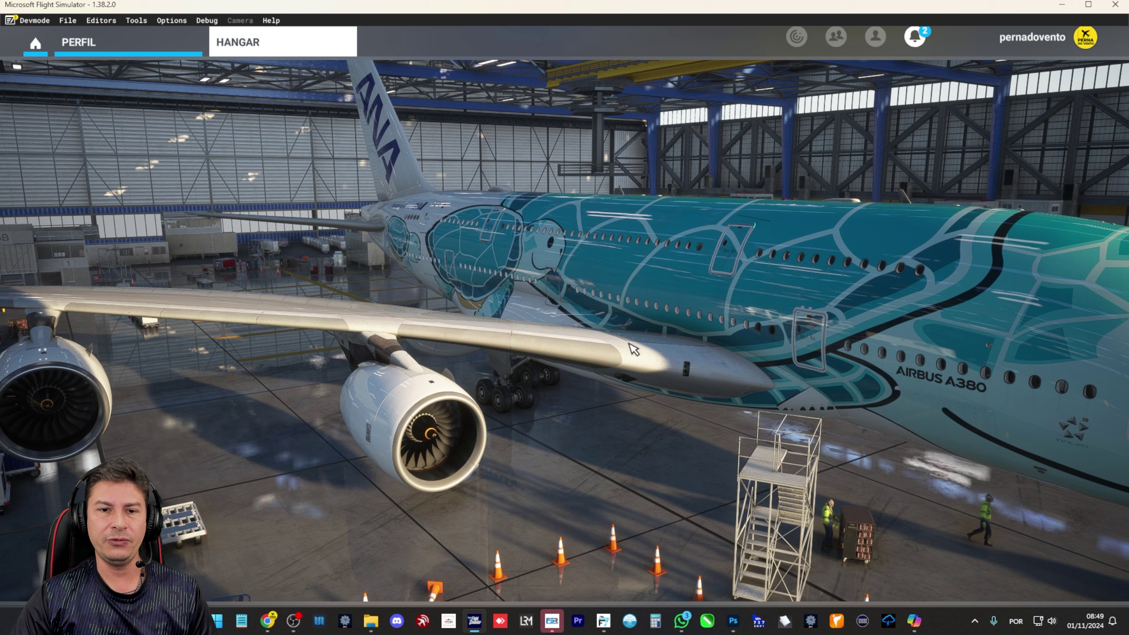
Open the Aircraft Capture Tool and add a group with an active shot sized 3840 by 2160
left_click(136, 21)
left_click(145, 37)
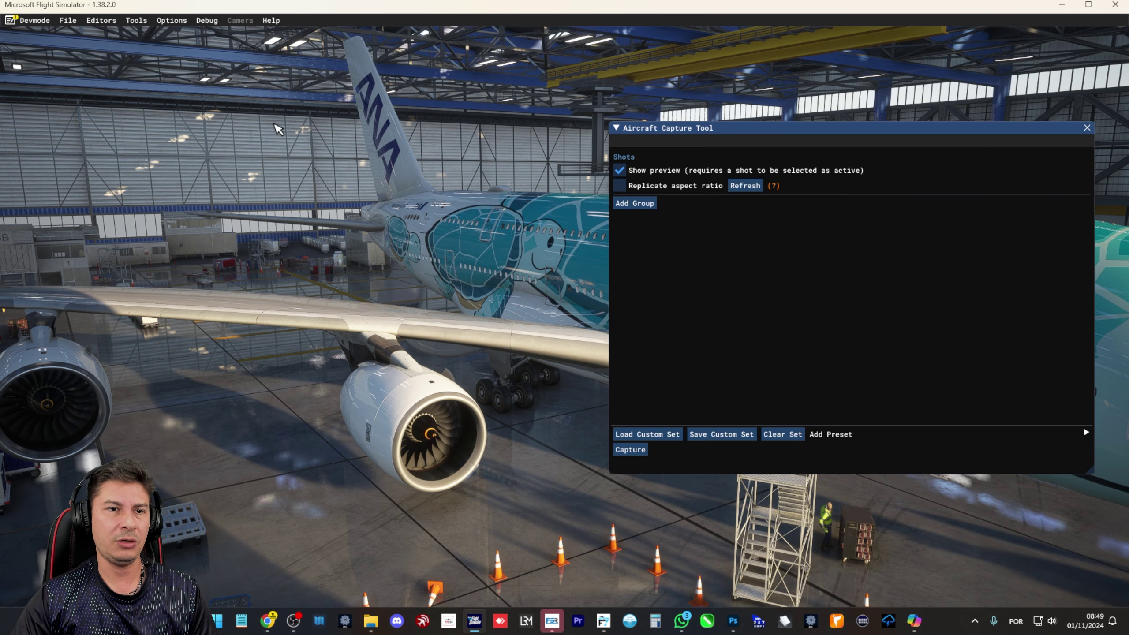
left_click(634, 206)
left_click(620, 244)
left_click(705, 245)
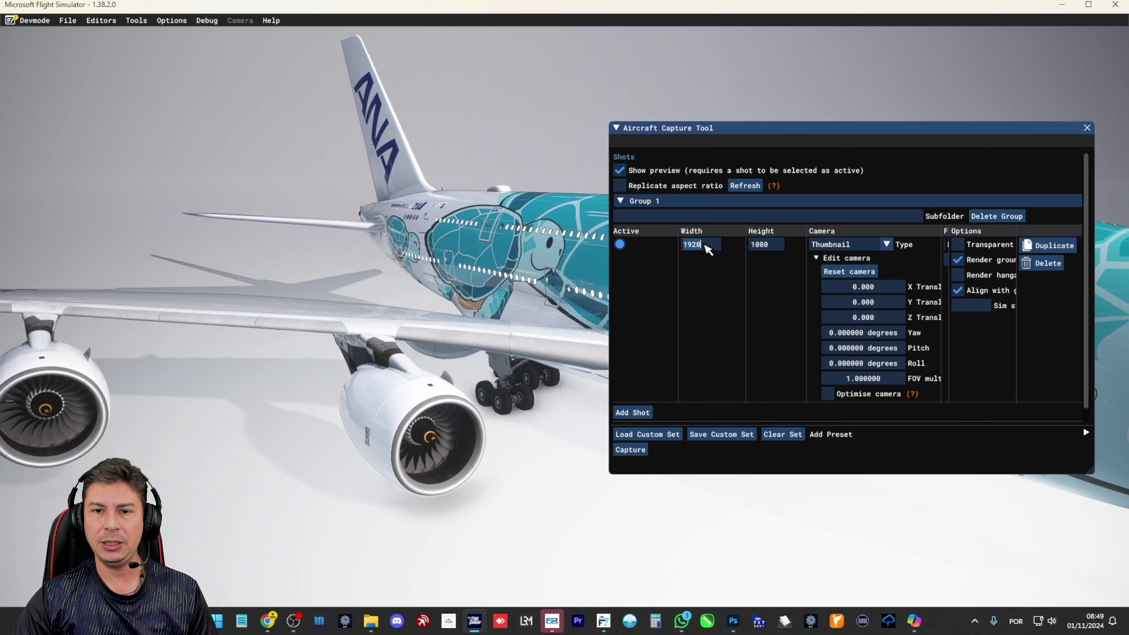
type("3840")
key("Tab")
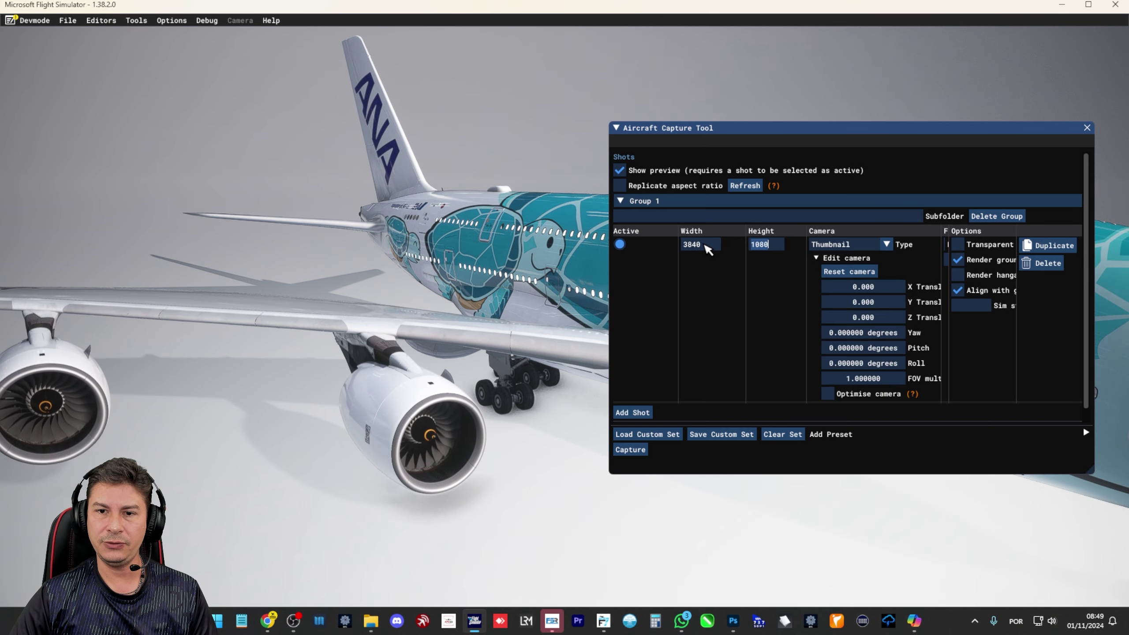
type("2160")
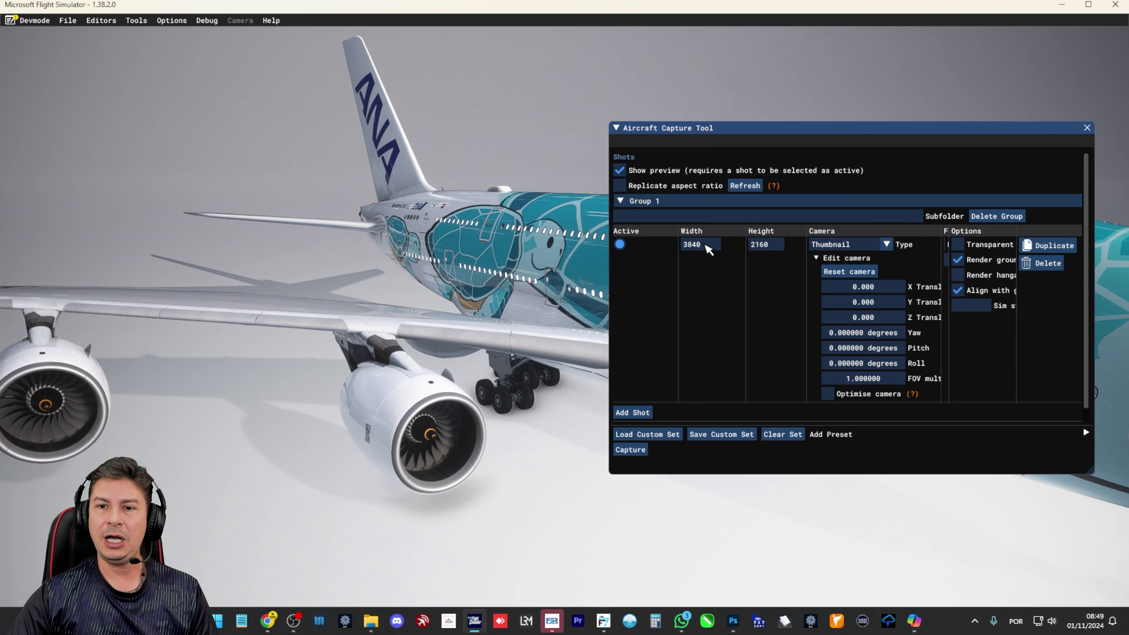
Switch the shot's camera type to Custom and load the custom set camera-position.xml from the Desktop
left_click(821, 249)
left_click(831, 310)
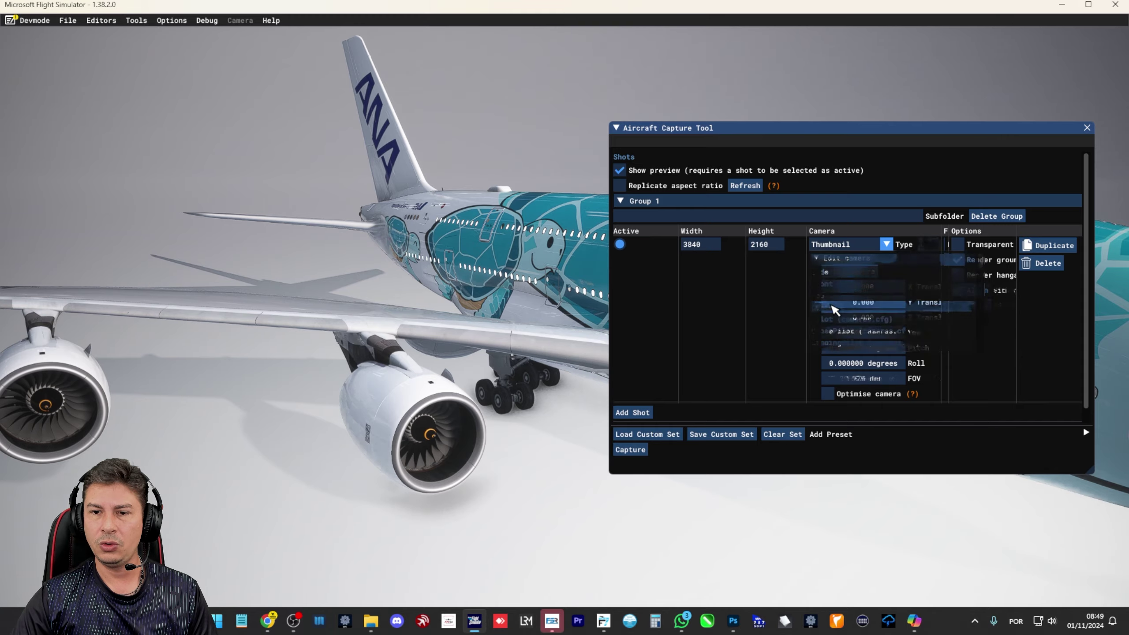
left_click(666, 433)
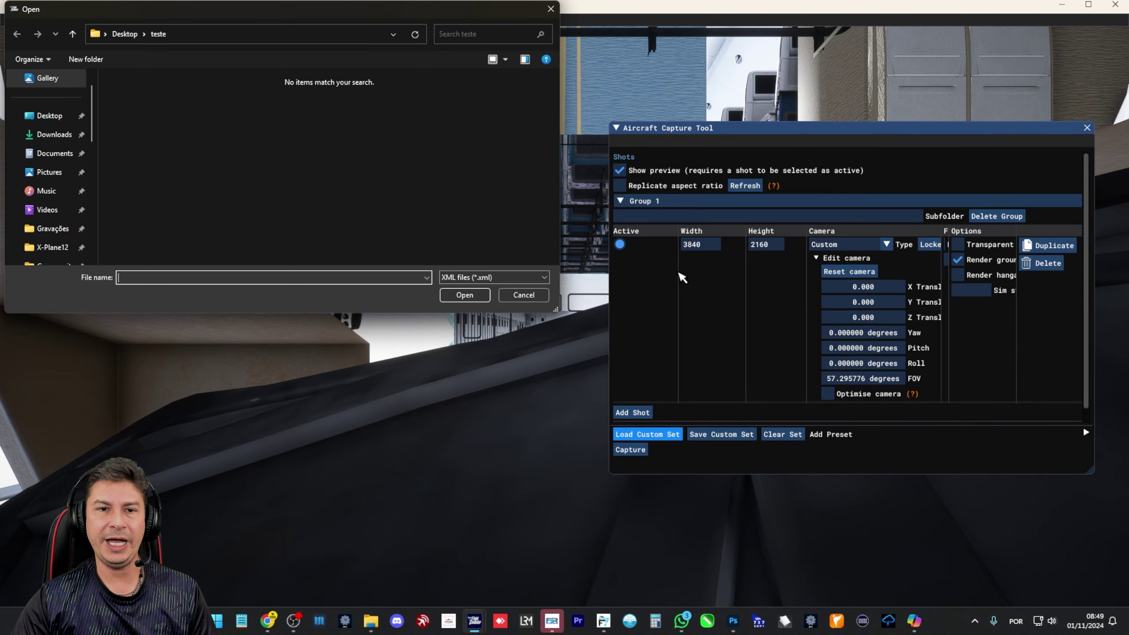
left_click(49, 116)
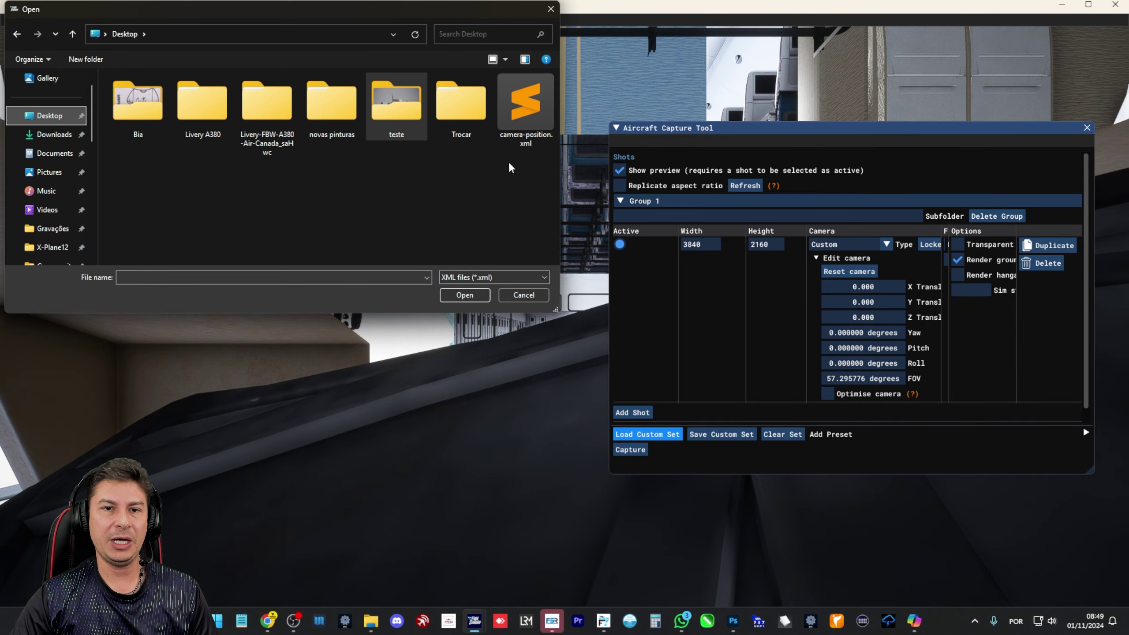
double_click(529, 117)
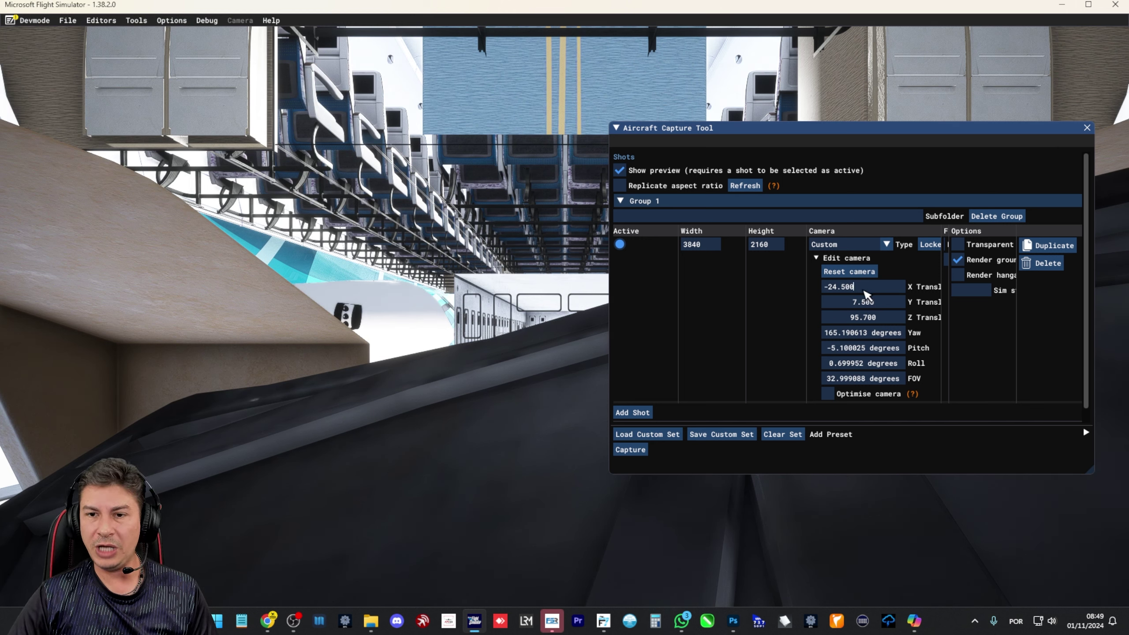
Set the custom camera's X translation to -24.000 for the ANA shot
type("1")
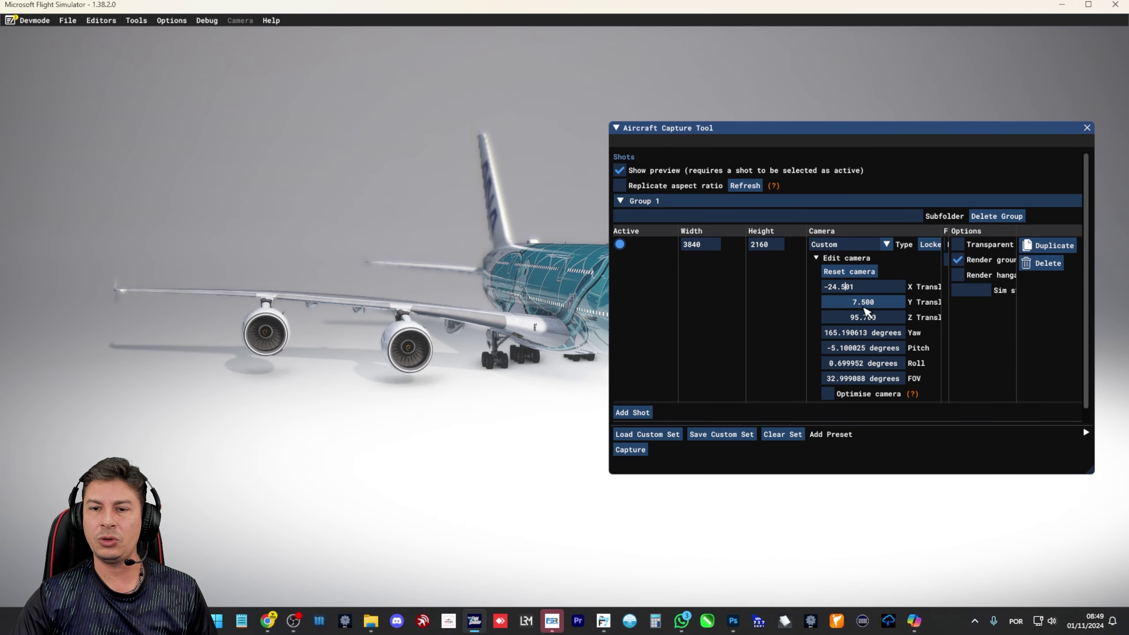
key("BackSpace")
type("0")
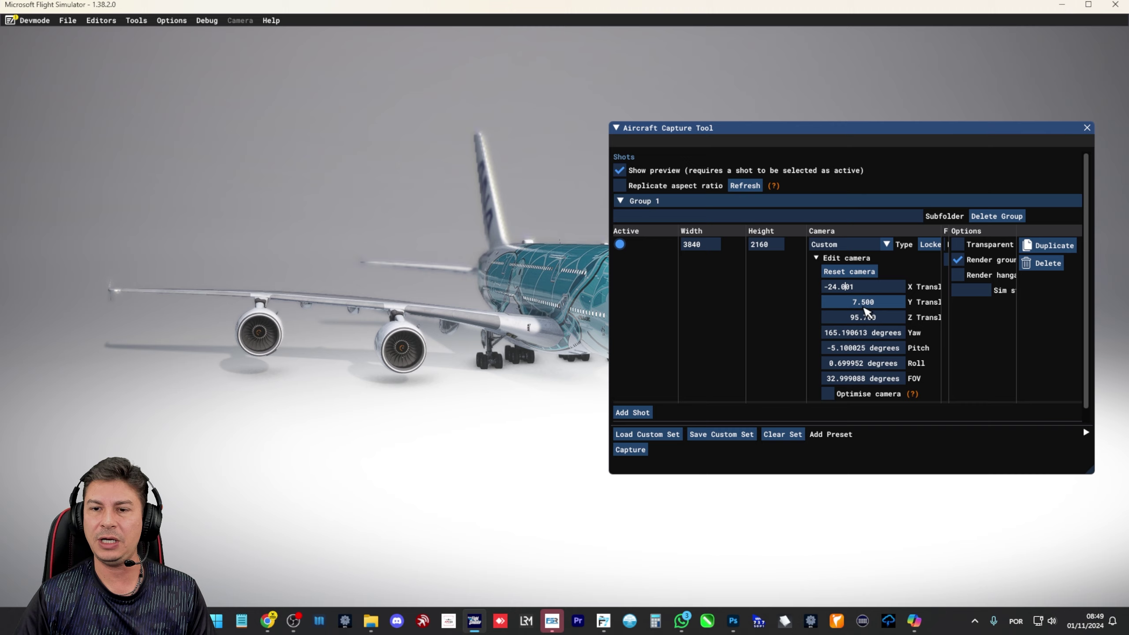
key("Delete")
type("0")
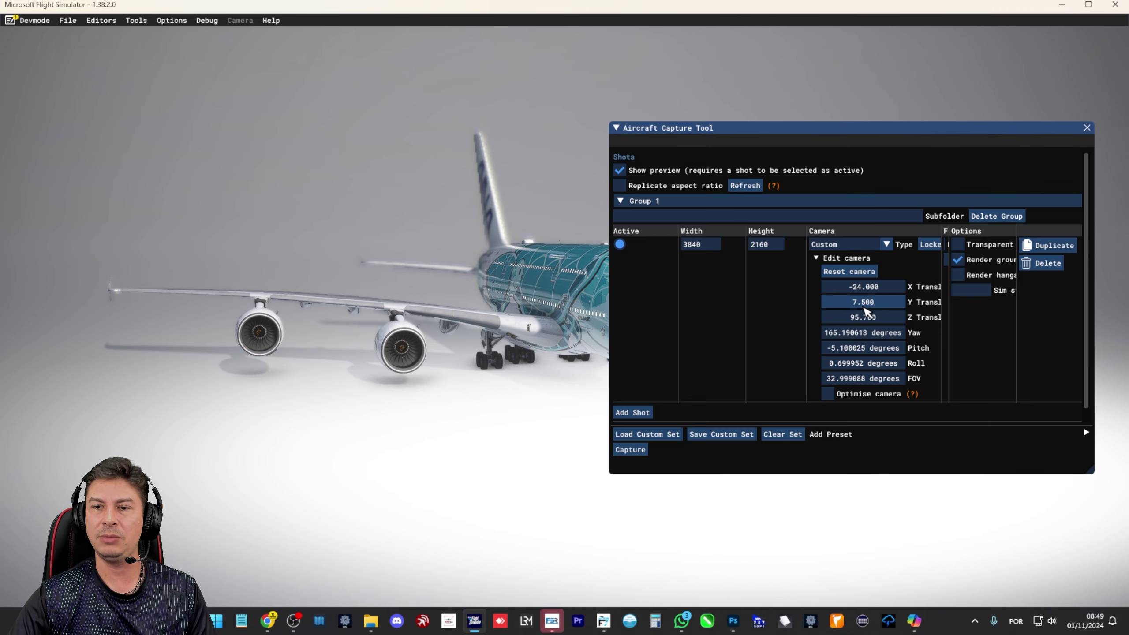
Capture the ANA shot into the teste folder on the Desktop
left_click(651, 439)
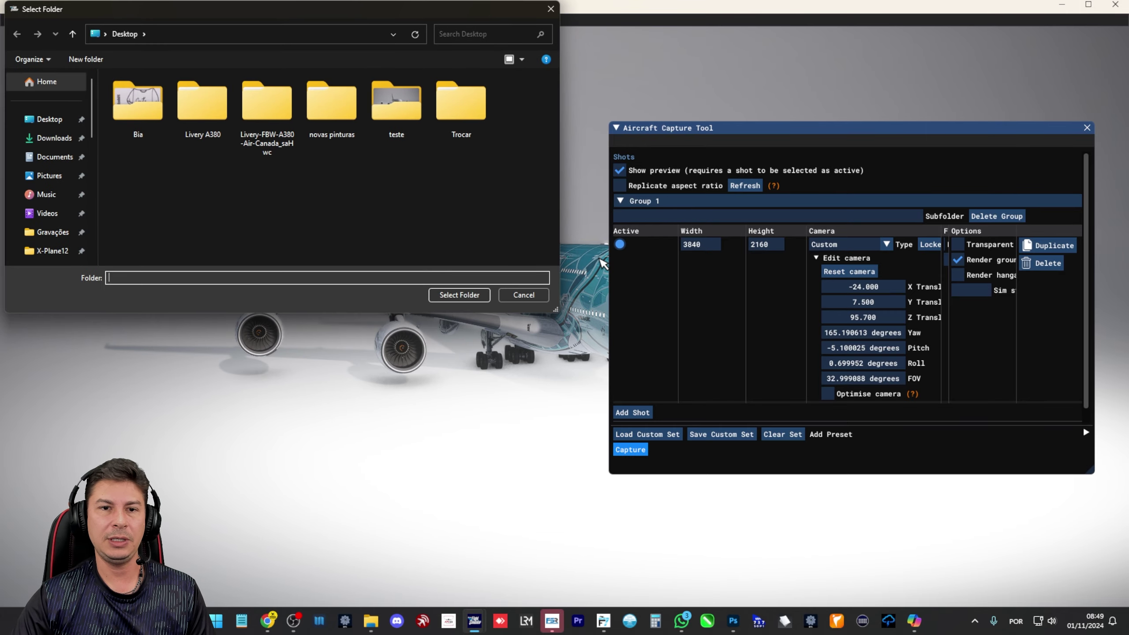
double_click(396, 105)
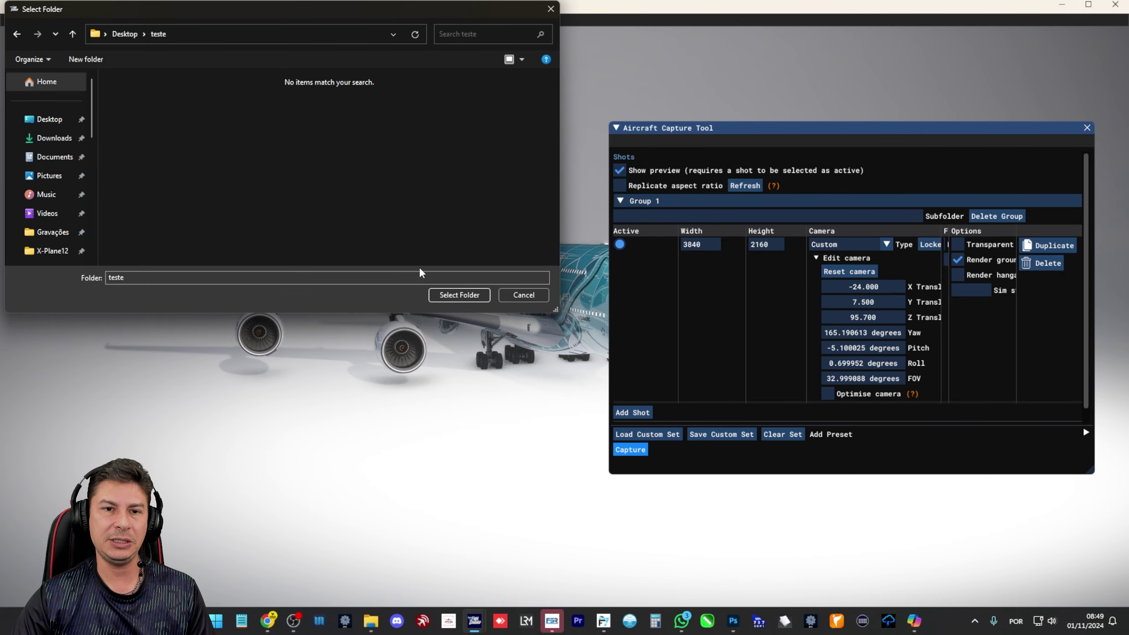
left_click(459, 295)
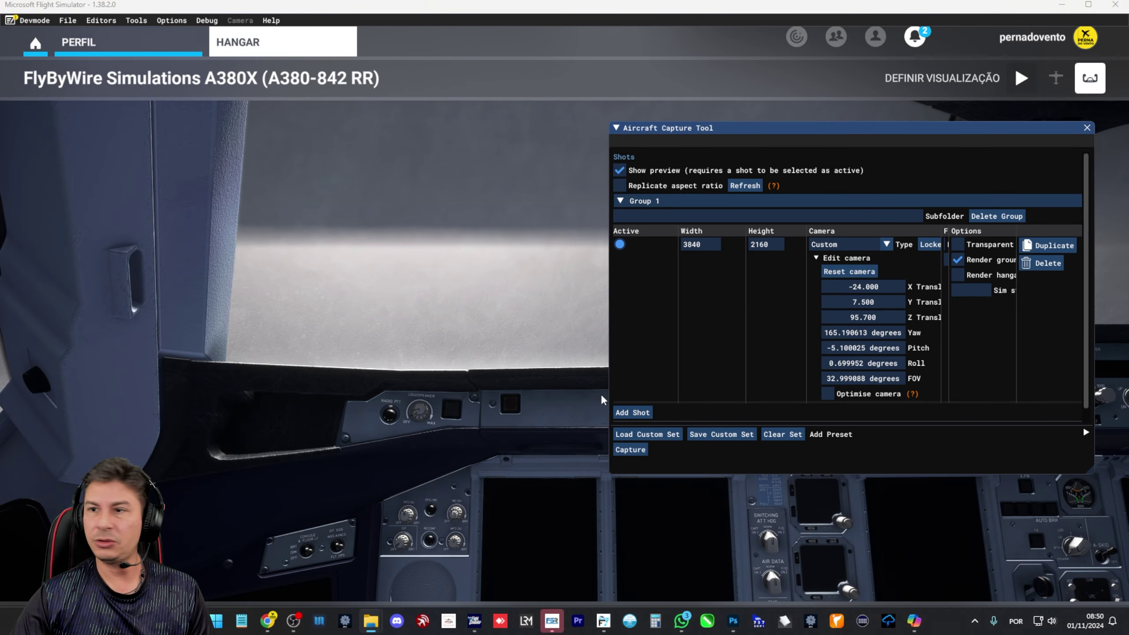
Check the captured thumbnail.png in the teste folder and rename it ANA.png
left_click(370, 621)
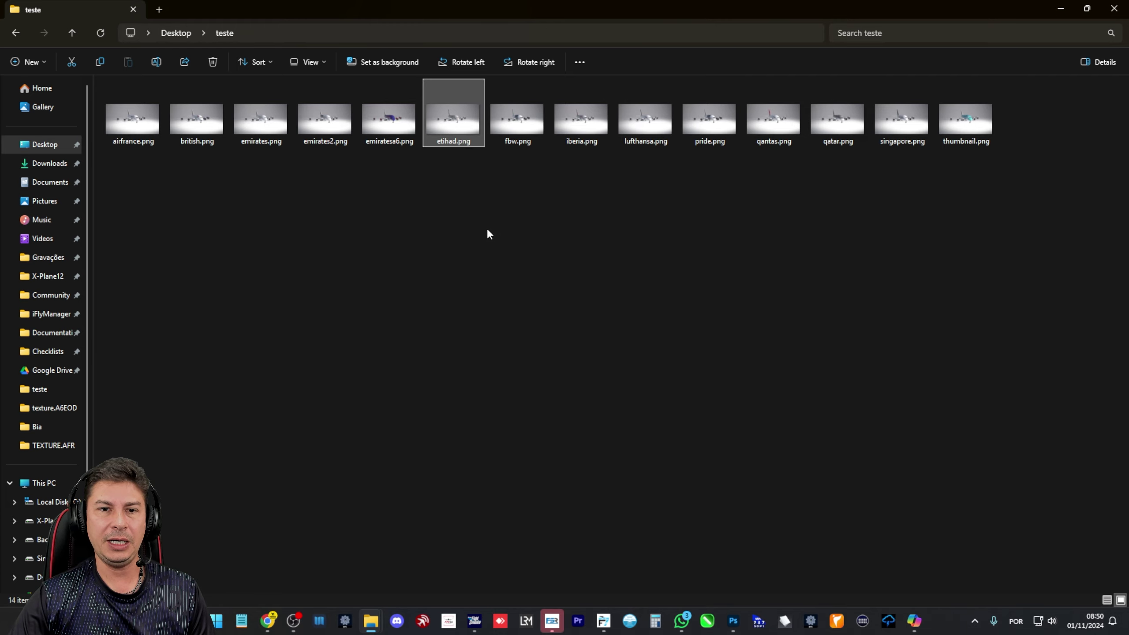
left_click(957, 147)
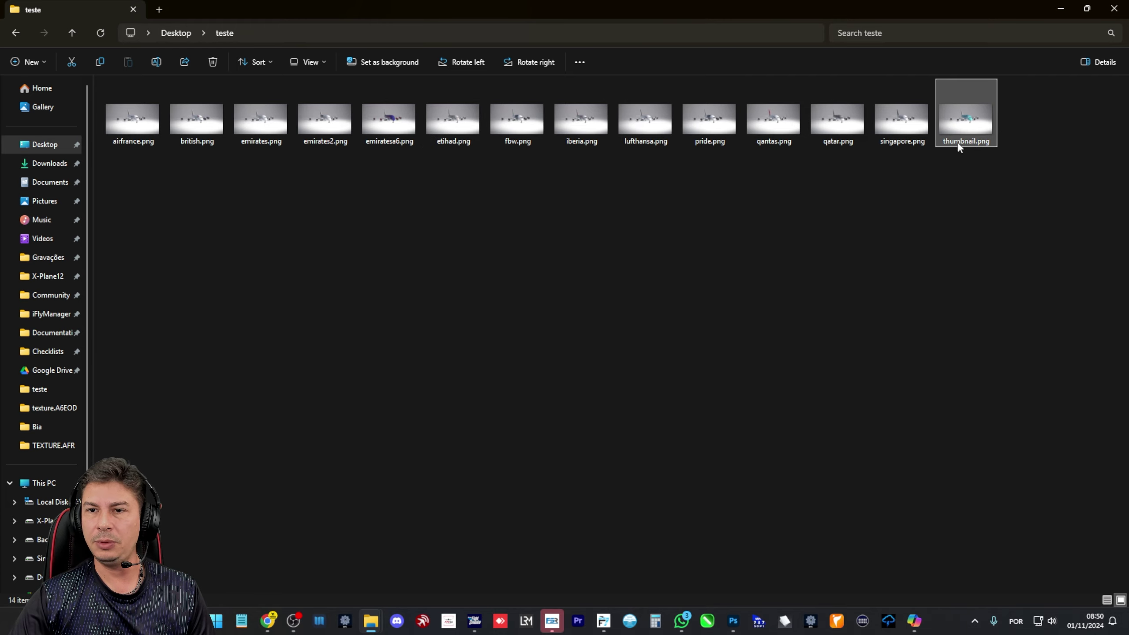
double_click(969, 119)
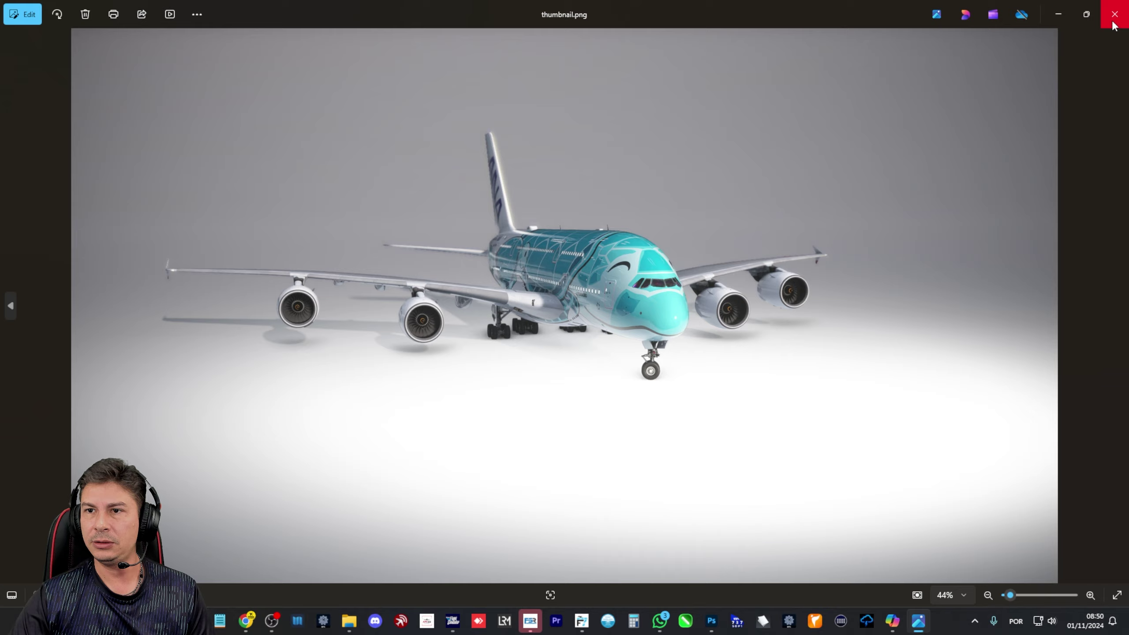
left_click(1114, 14)
left_click(957, 143)
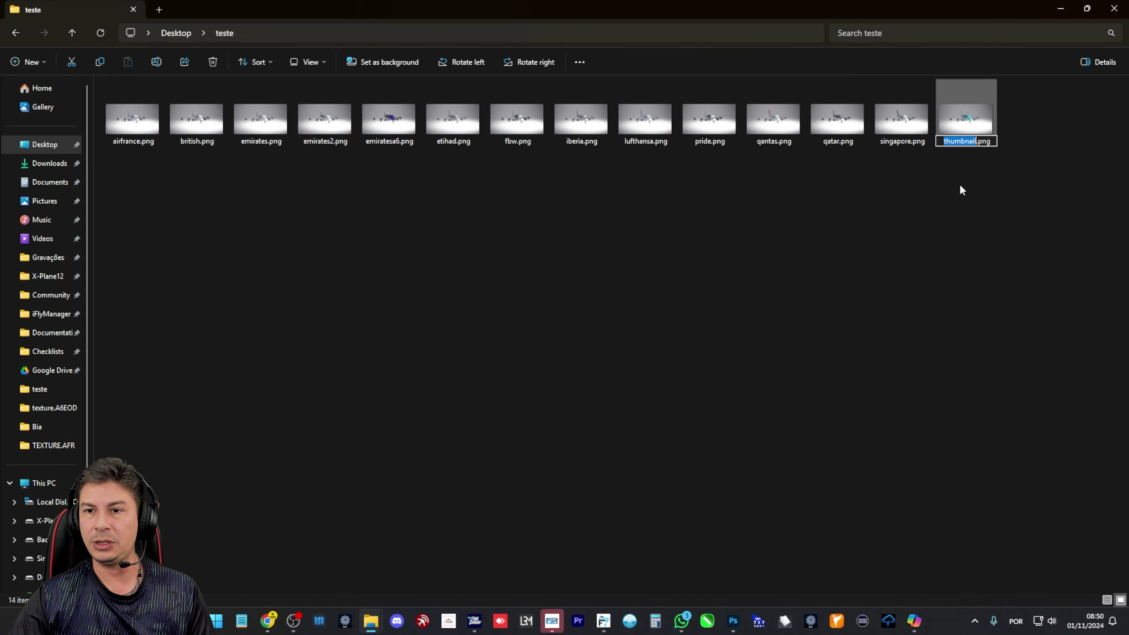
type("A")
type("na")
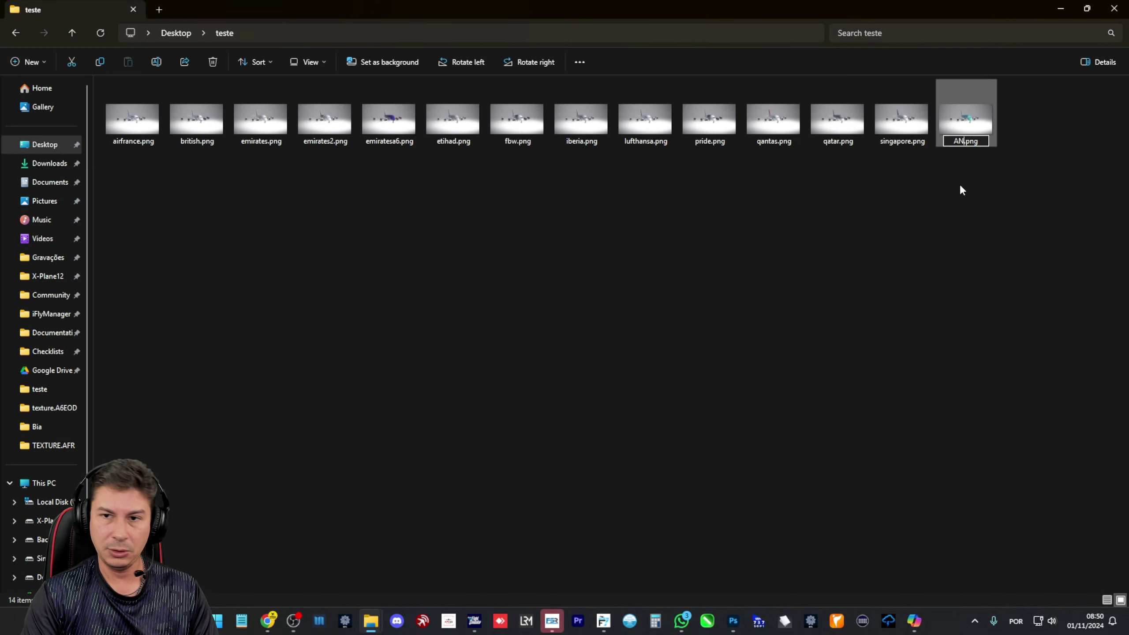
key("Return")
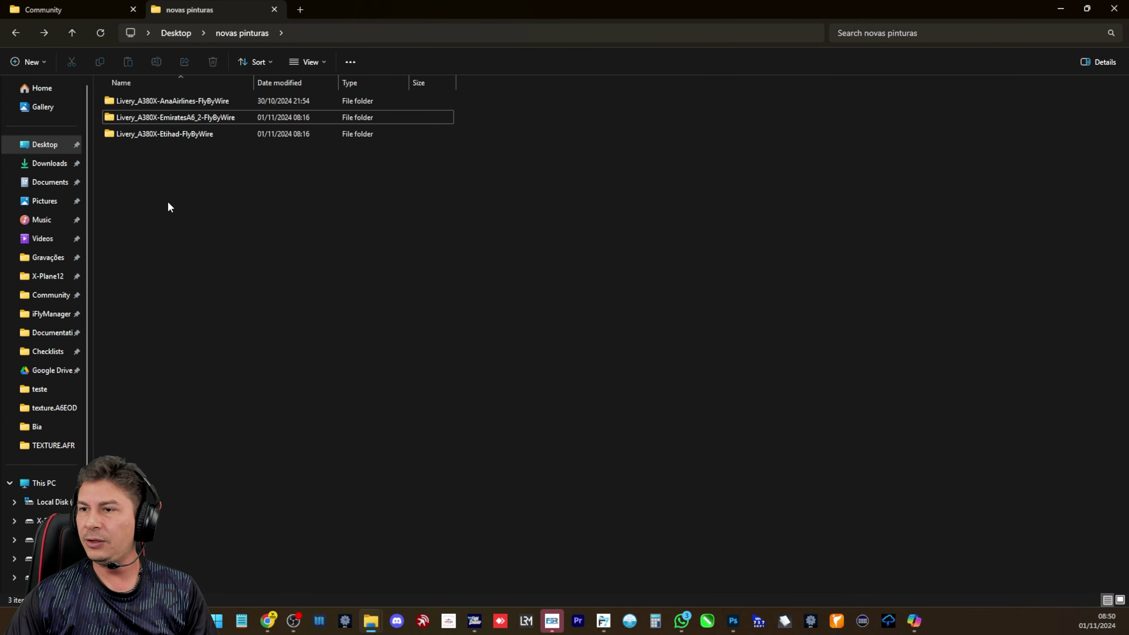
Open the TEXTURE.ANA folder inside Livery_A380X-AnaAirlines-FlyByWire under novas pinturas and view its current thumbnail.jpg
double_click(162, 101)
double_click(161, 100)
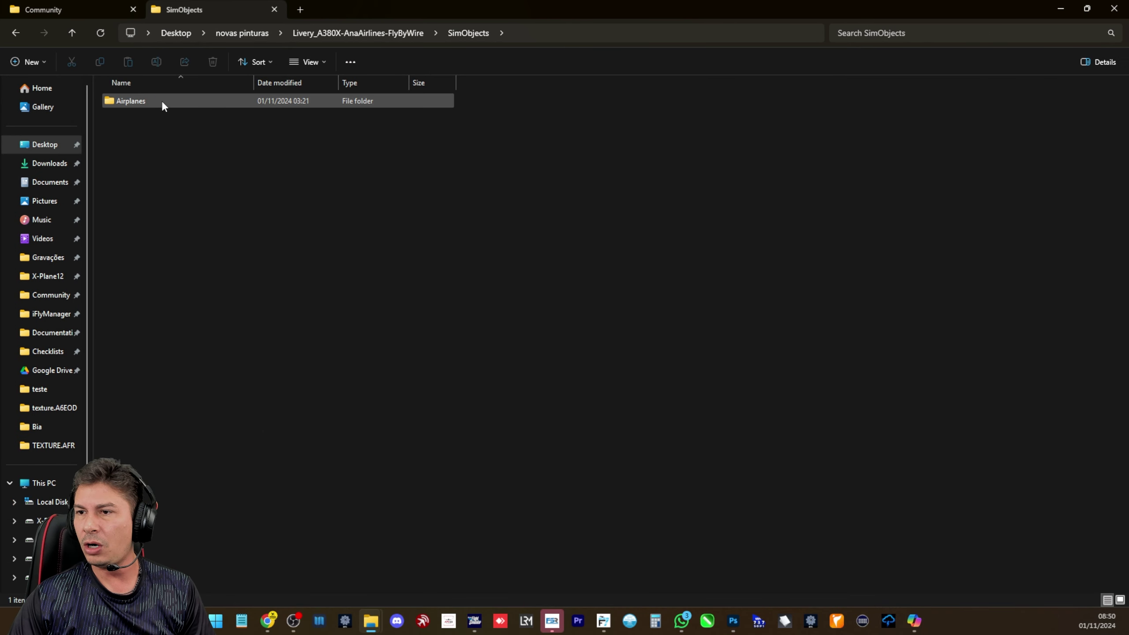
double_click(161, 100)
double_click(162, 101)
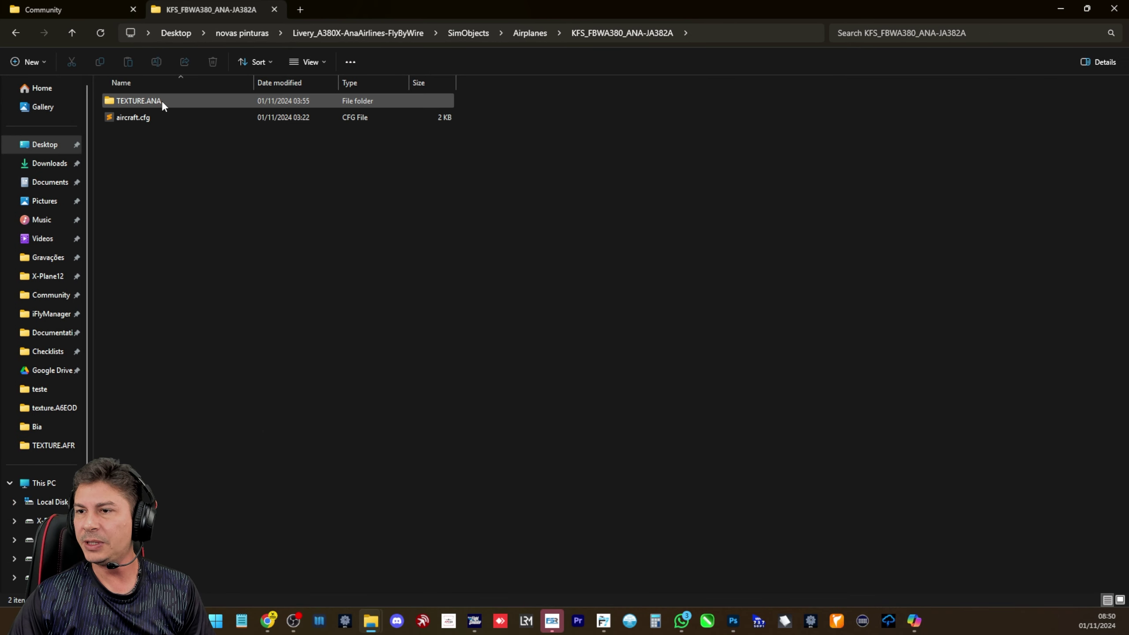
double_click(176, 100)
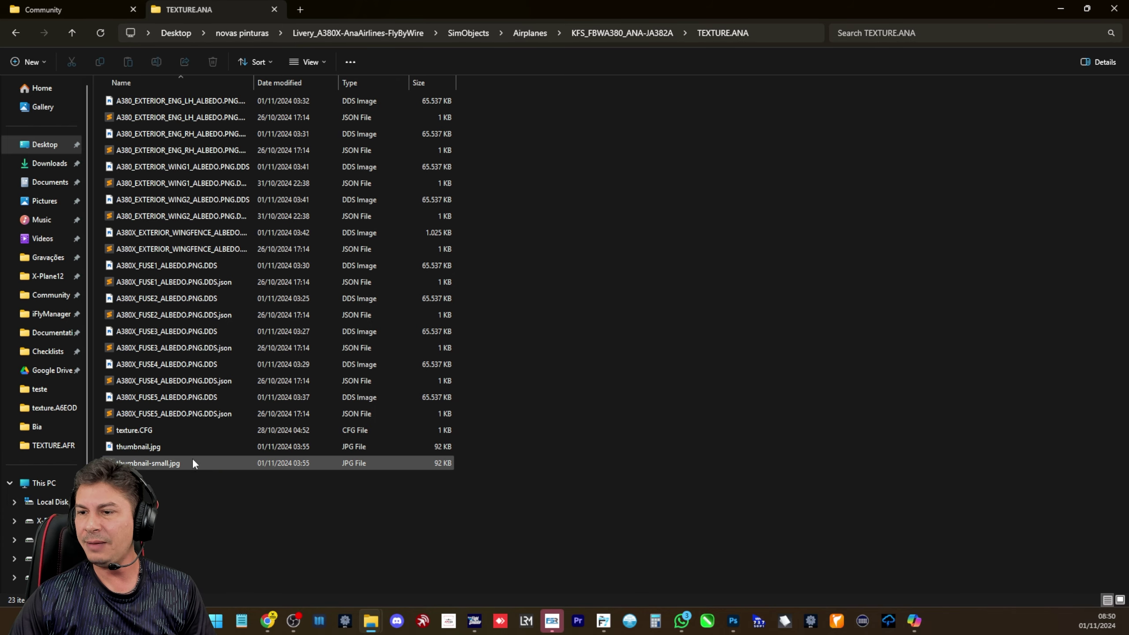
left_click(175, 448)
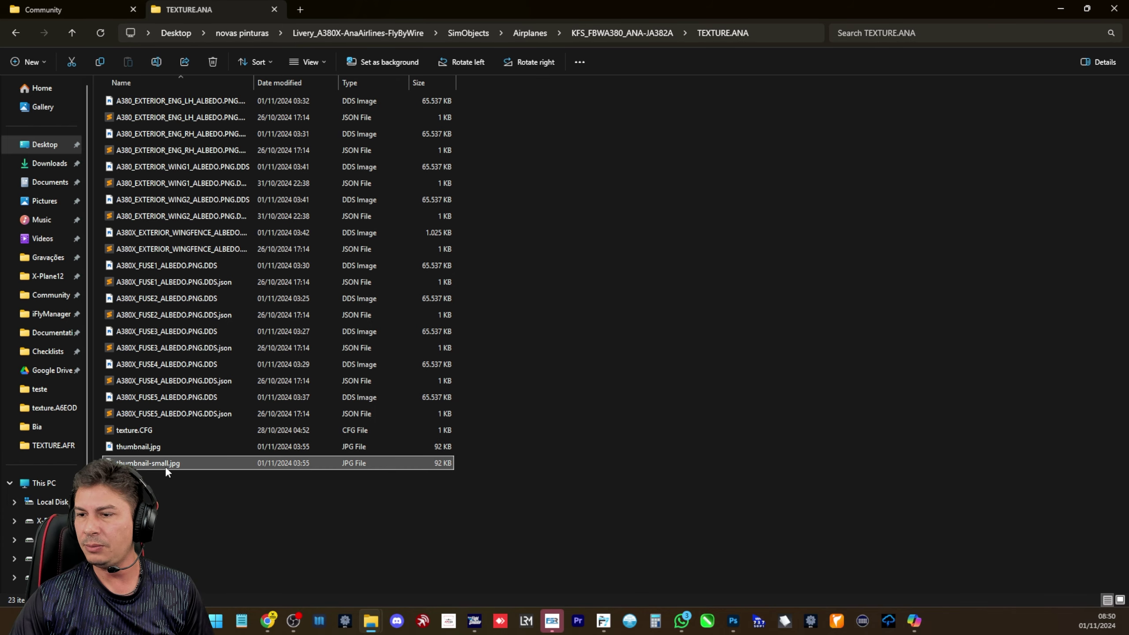
double_click(157, 445)
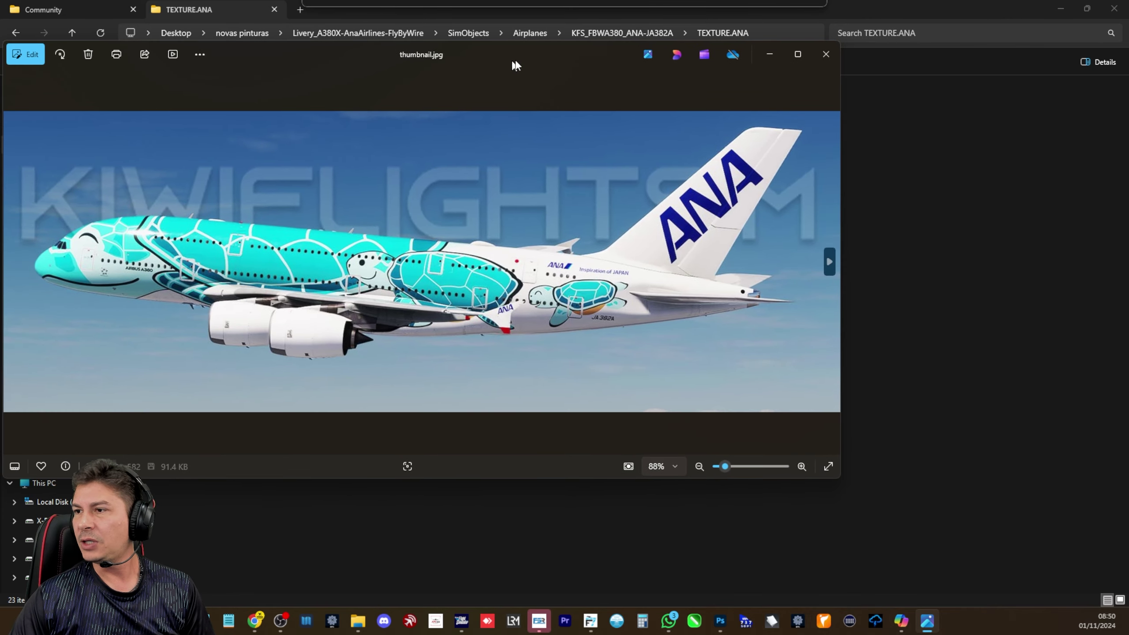
left_click(874, 53)
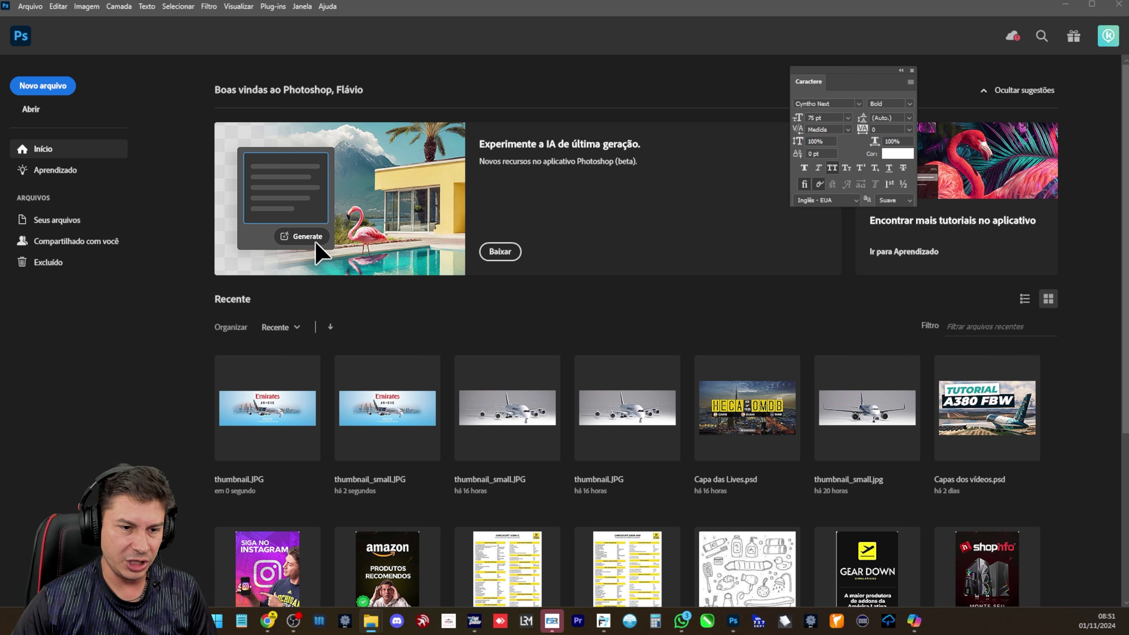
Open the British Airways thumbnail.jpg and thumbnail_small.jpg in Photoshop, leaving both as they are without colour management
left_click_drag(1125, 556, 418, 37)
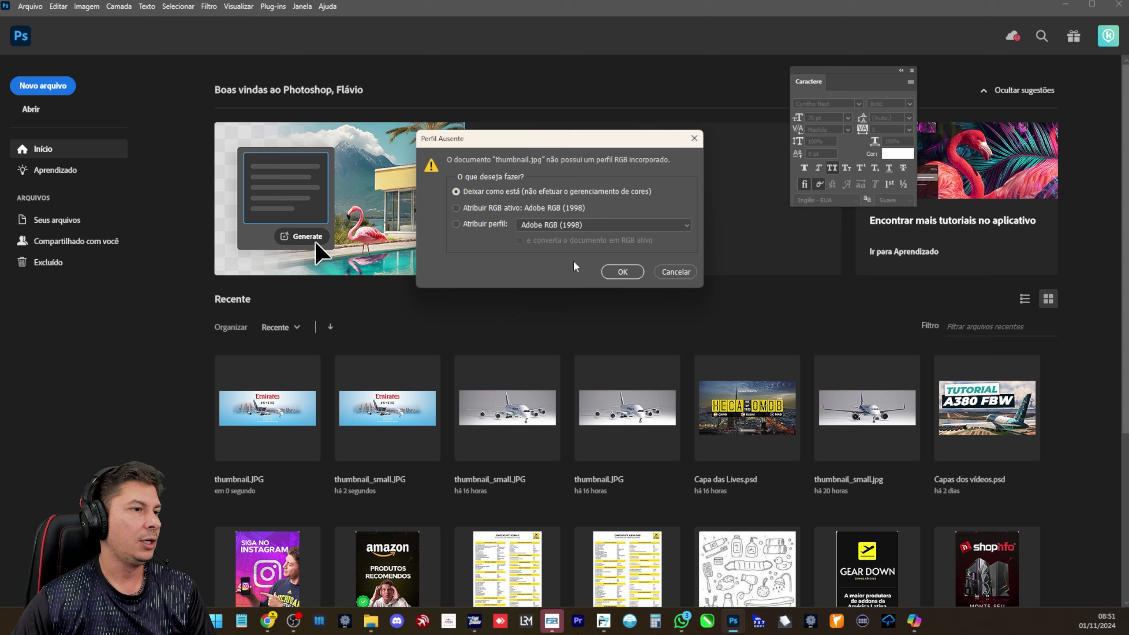
left_click(617, 268)
left_click(621, 272)
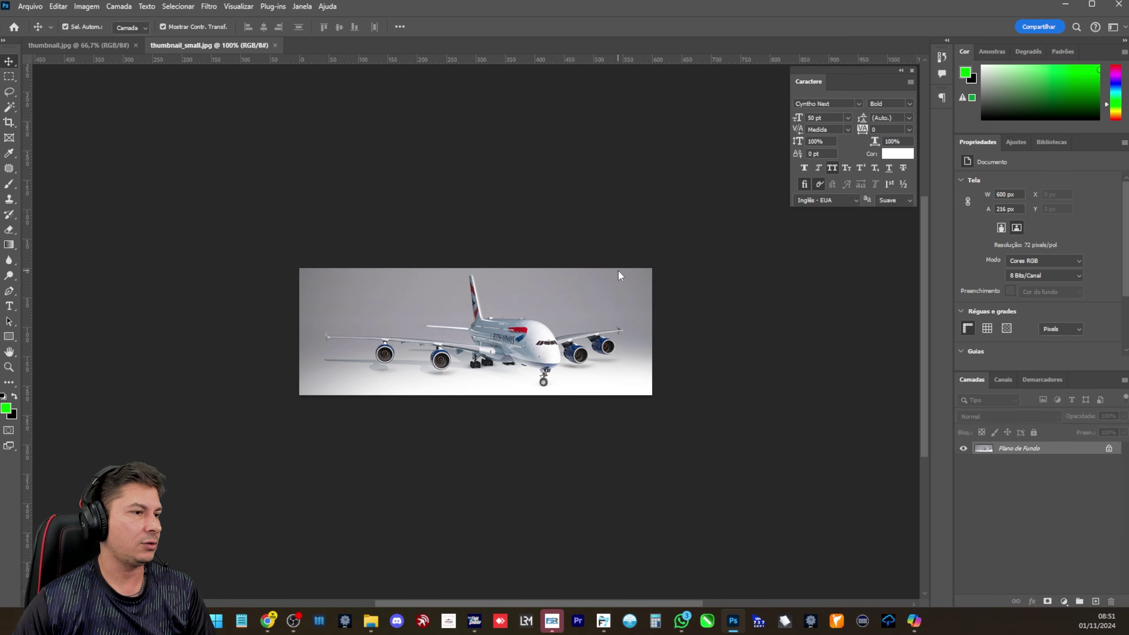
Check the image dimensions of thumbnail_small.jpg and thumbnail.jpg without changing them, and return to thumbnail_small.jpg
key("v")
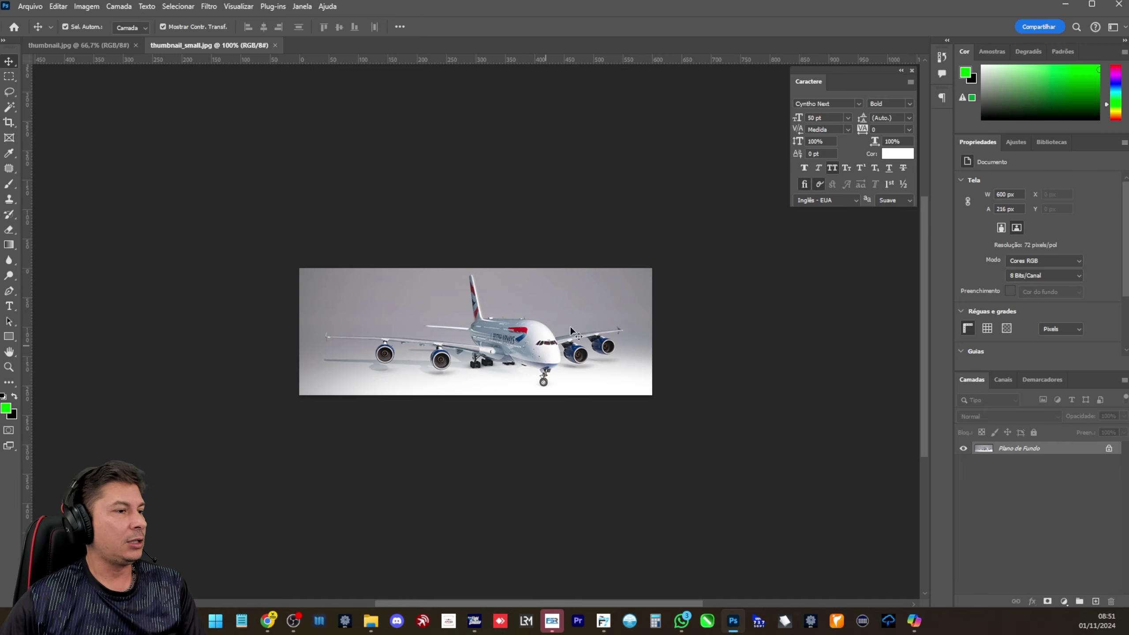
key("ctrl+alt+i")
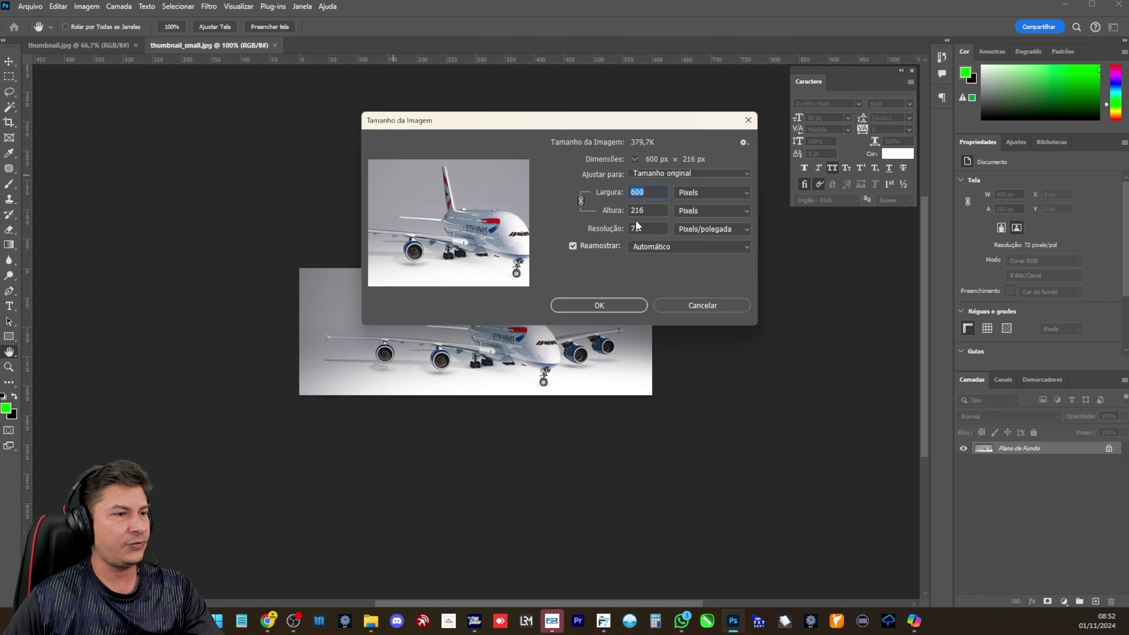
left_click(701, 305)
key("v")
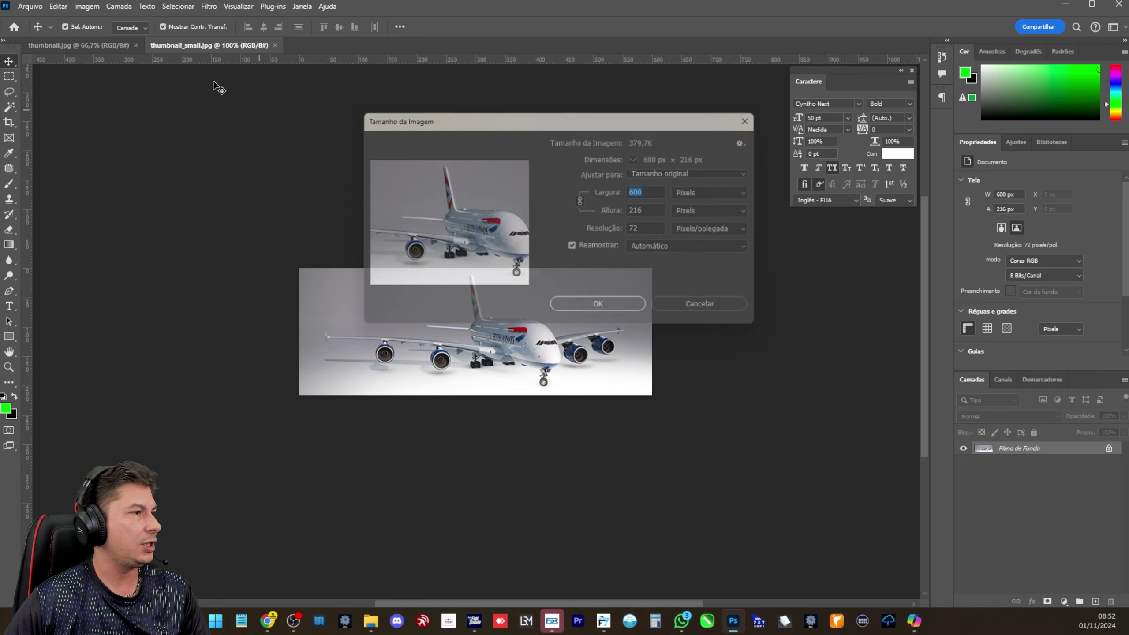
left_click(118, 45)
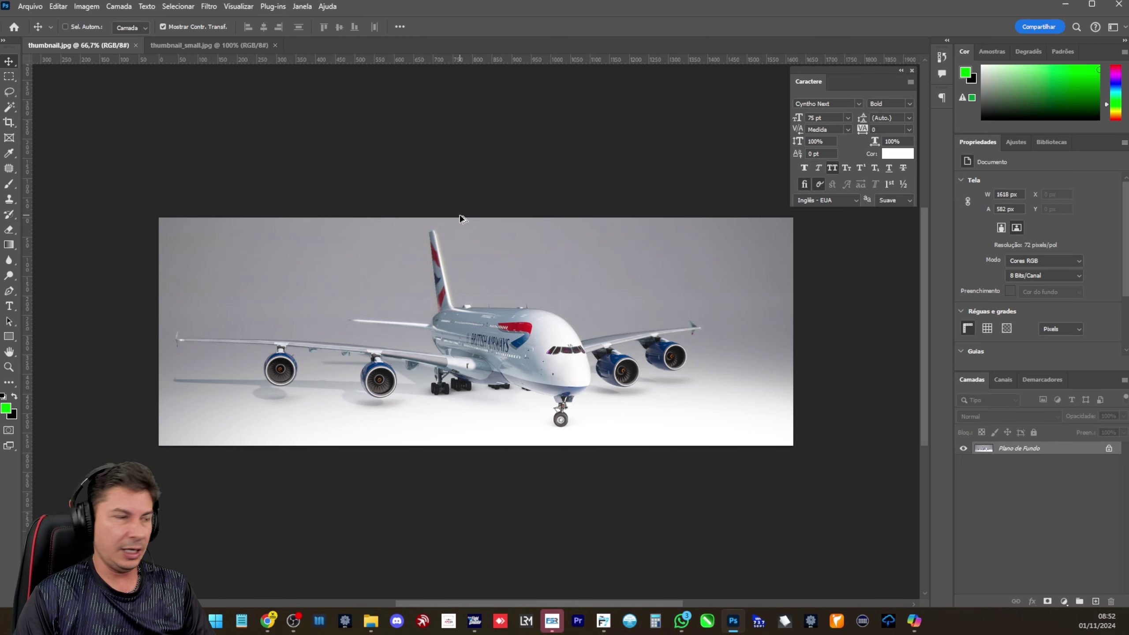
key("ctrl+alt+i")
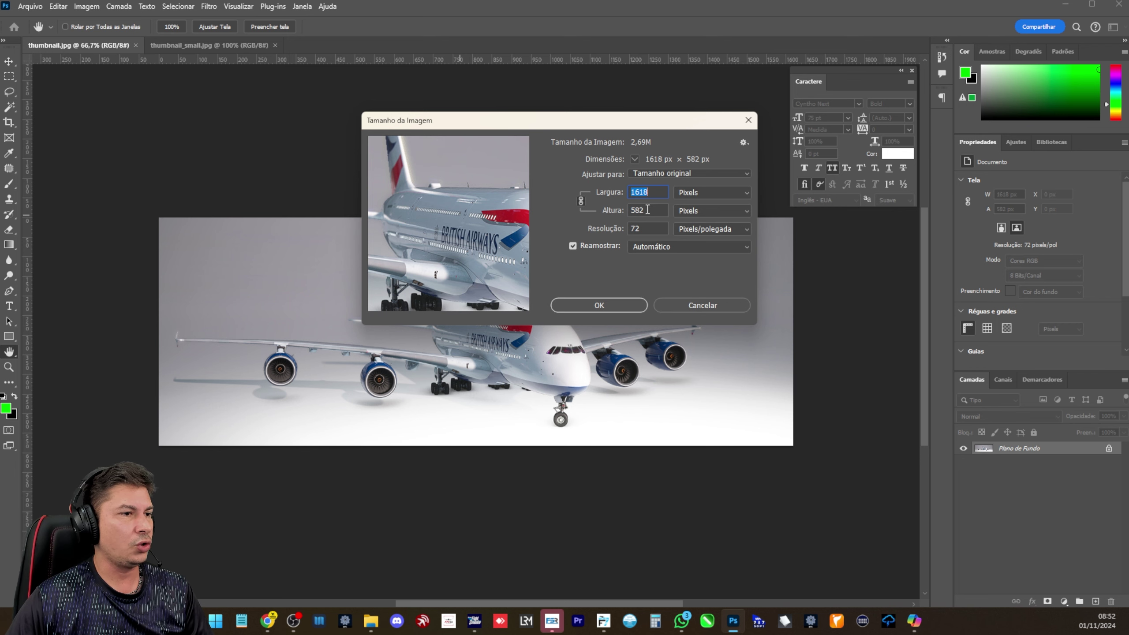
left_click(697, 304)
left_click(214, 45)
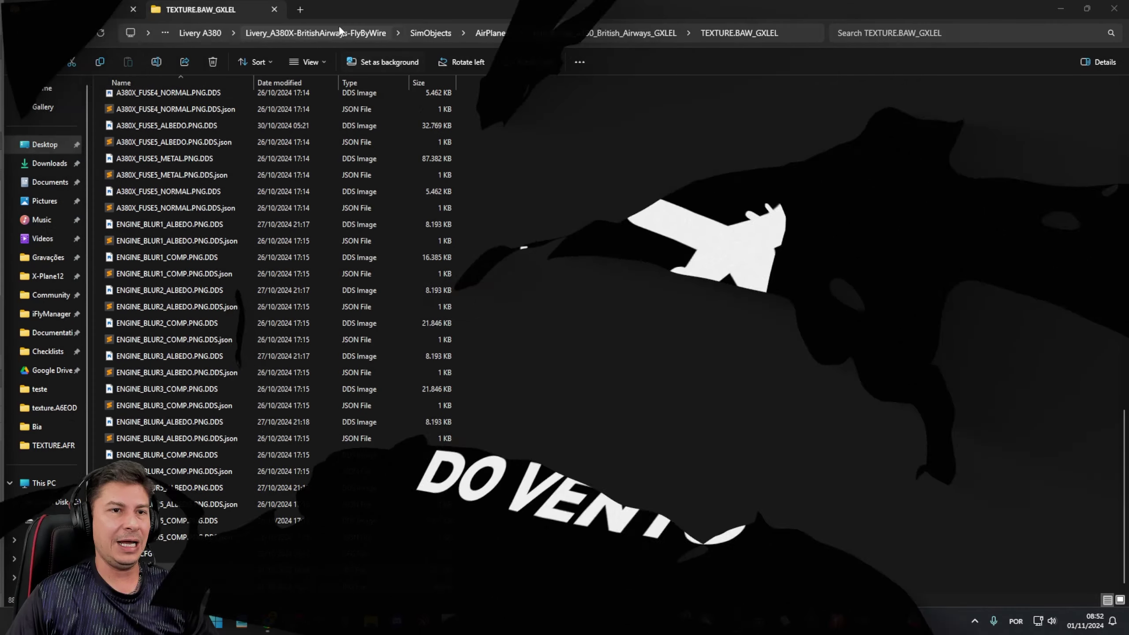
Place emirates2.png, etihad.png and Ana.png from the teste folder into thumbnail_small.jpg as separate layers
left_click(275, 10)
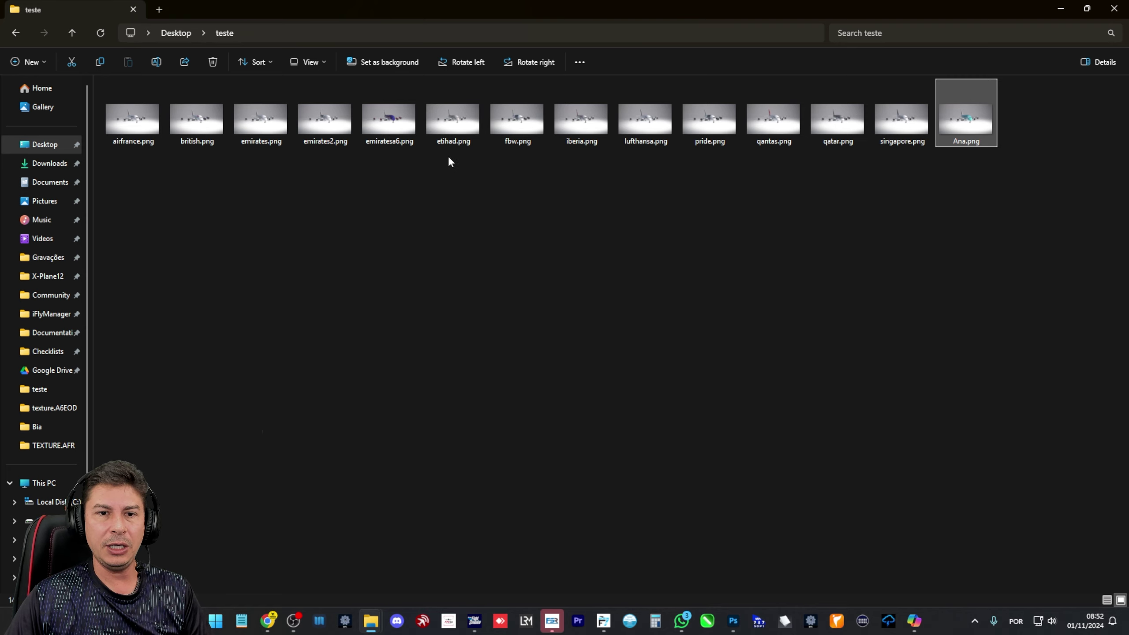
left_click(453, 138, "ctrl")
left_click(326, 139, "ctrl")
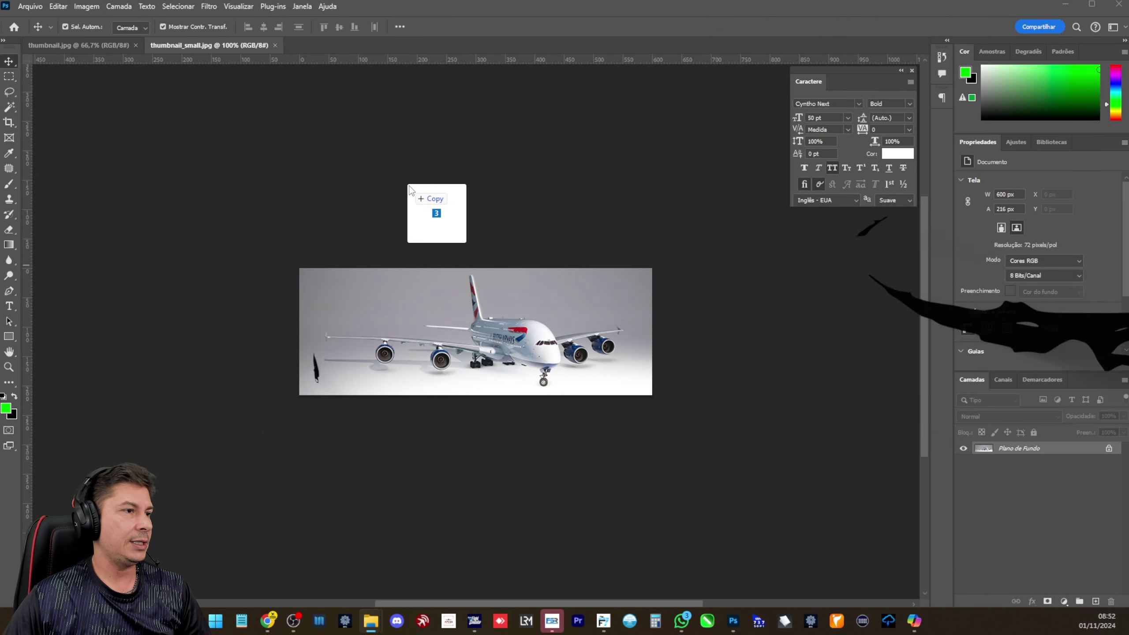
left_click_drag(409, 189, 425, 234)
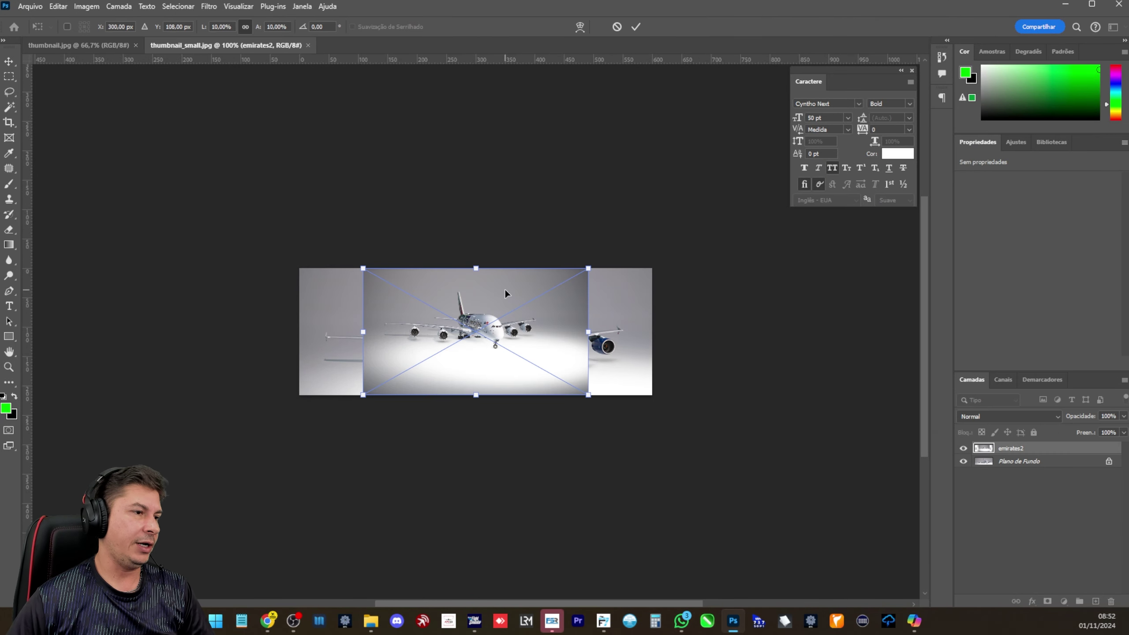
key("Return")
key("Return")
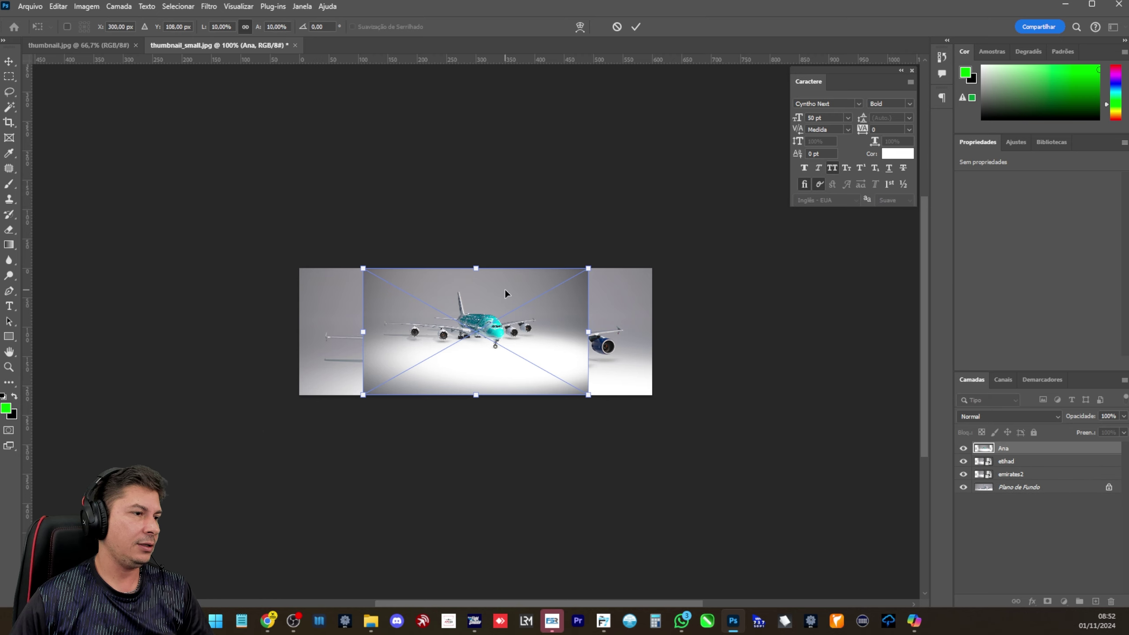
key("Return")
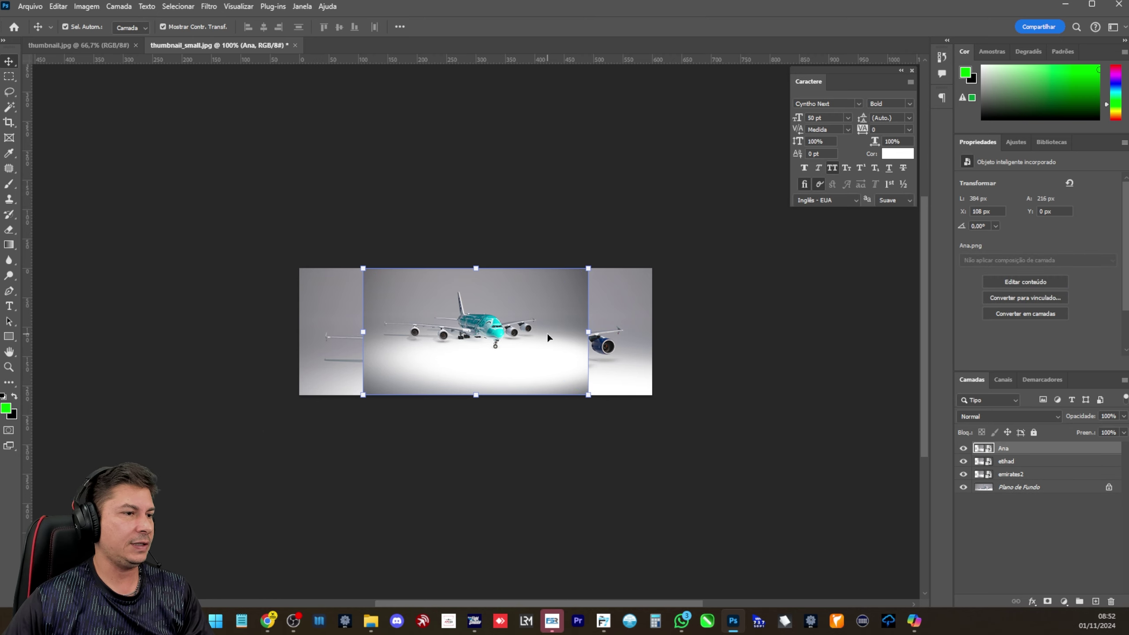
Set the opacity of the Ana, etihad and emirates2 layers together to 50%
left_click(1046, 475)
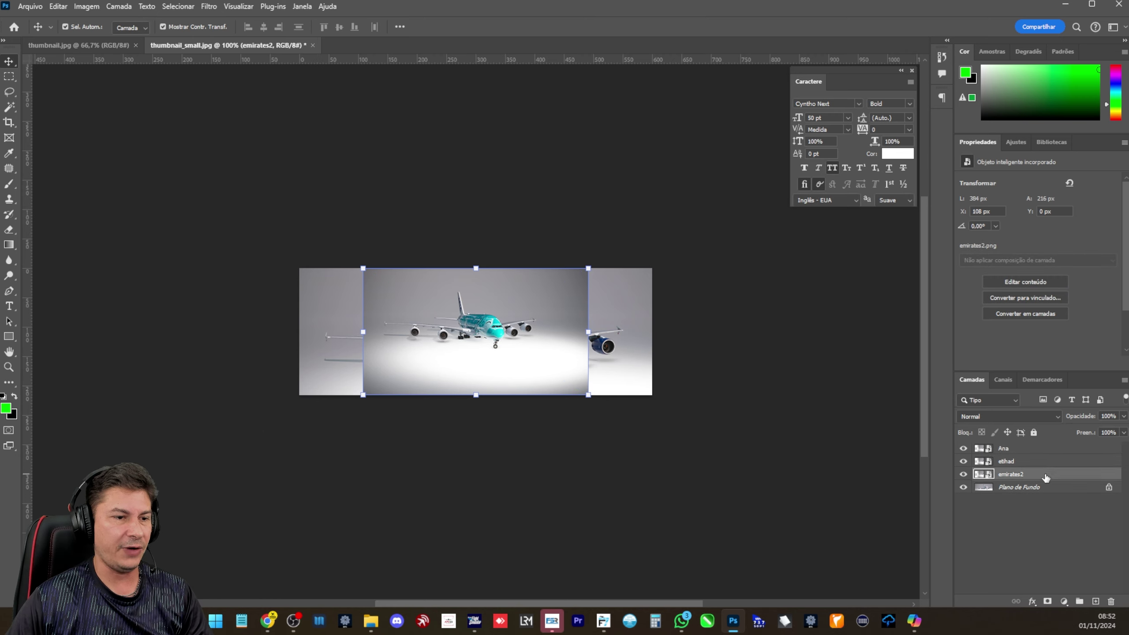
left_click(1040, 449, "shift")
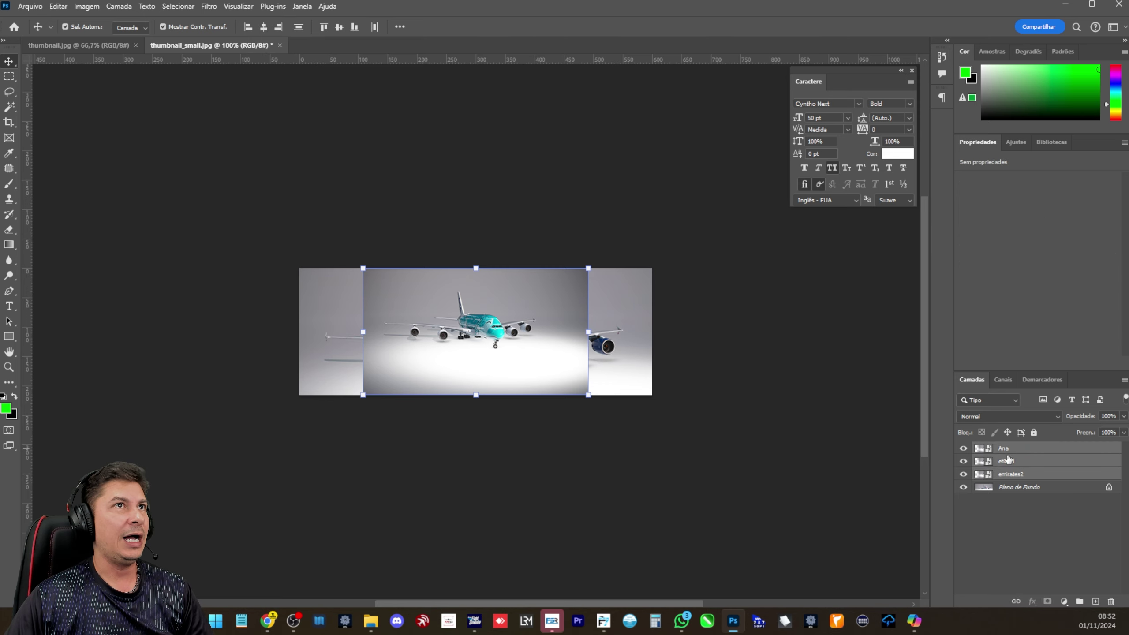
left_click(1116, 415)
type("50")
key("Return")
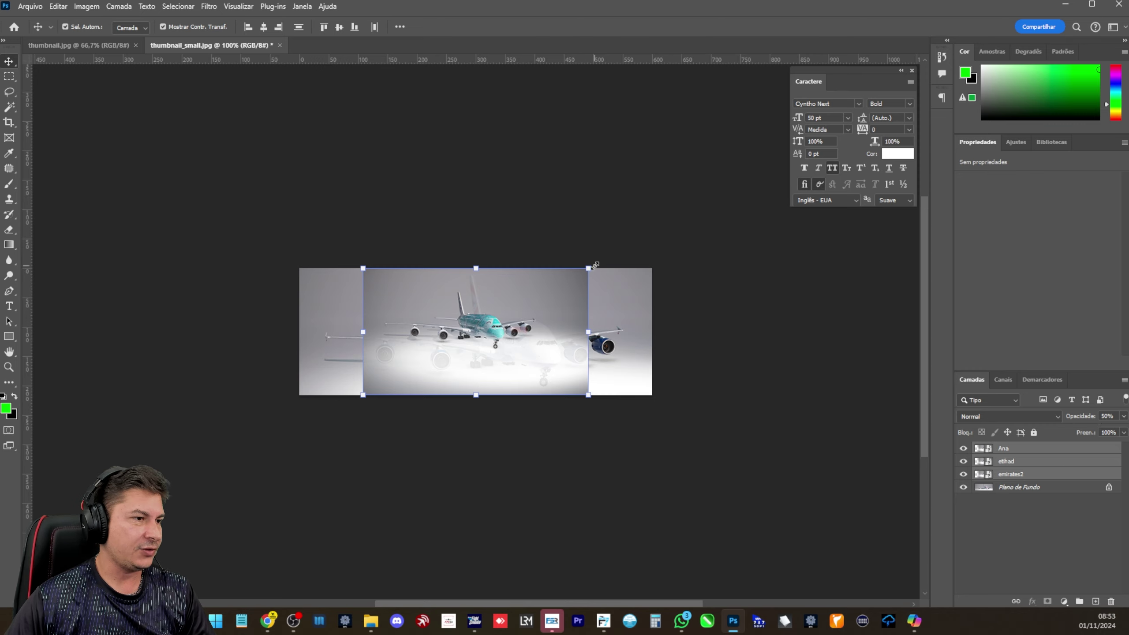
Scale the three livery layers together to about 195% and align their aircraft with the British Airways aircraft on the background layer
left_click_drag(588, 268, 715, 228)
left_click_drag(363, 395, 290, 452)
left_click_drag(695, 208, 725, 197)
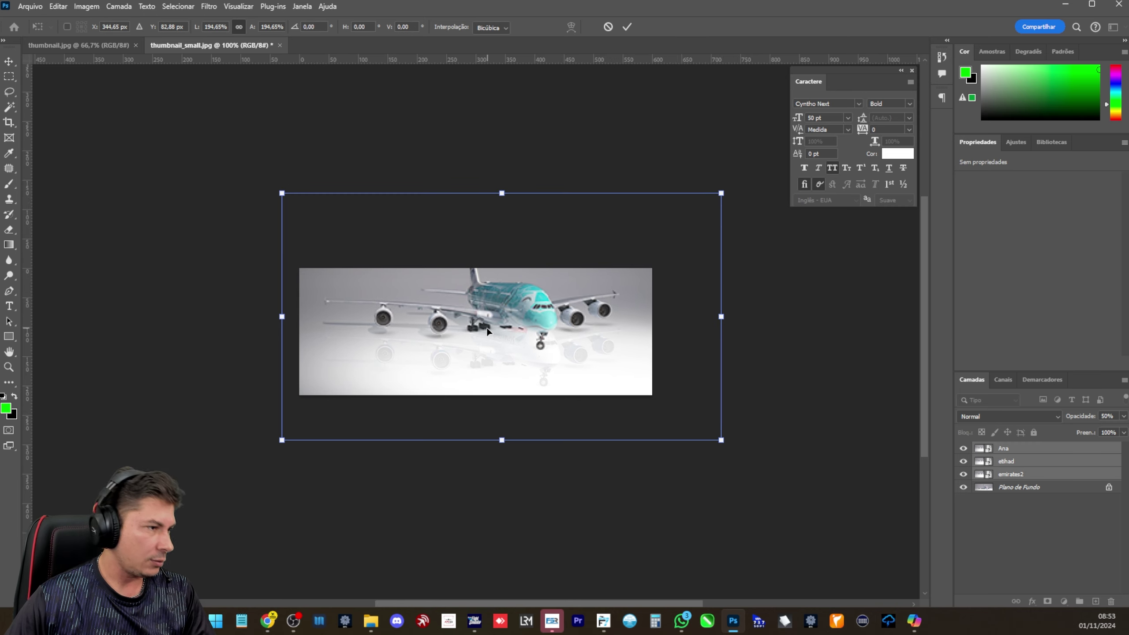
left_click_drag(515, 309, 510, 341)
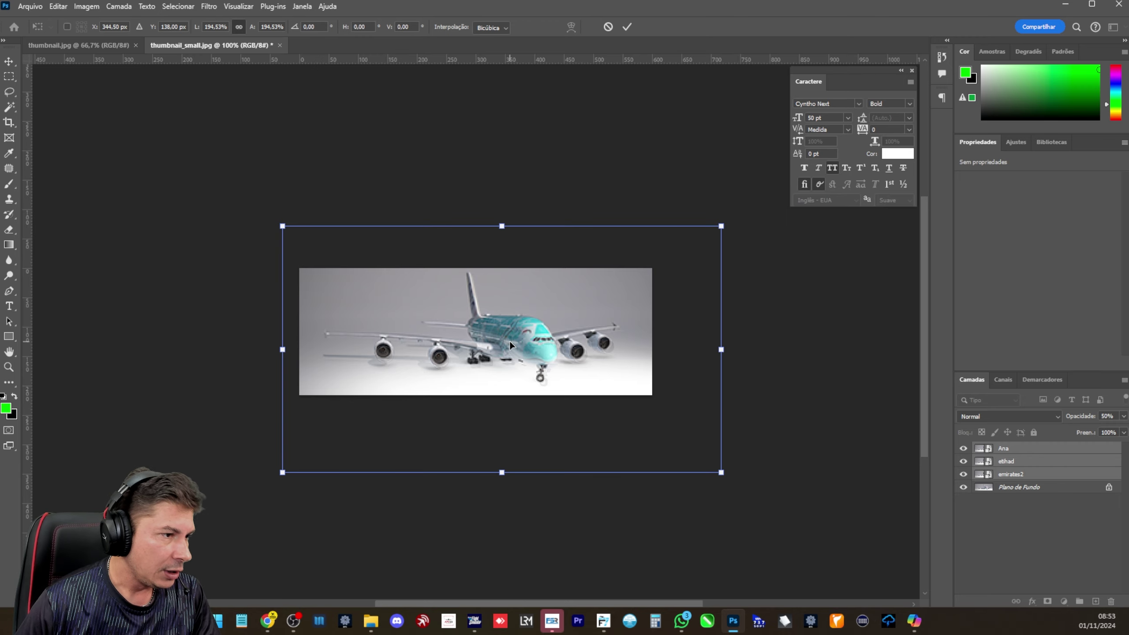
scroll(543, 340, "up", 3)
scroll(310, 357, "up", 2)
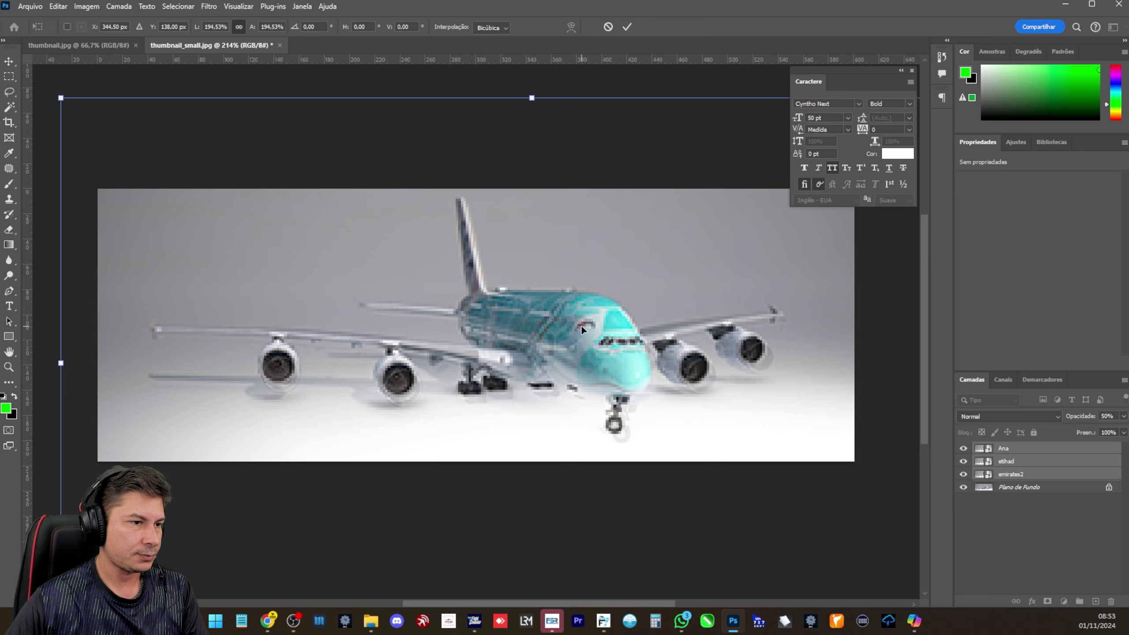
mouse_move(582, 329)
left_mouse_down()
mouse_move(584, 352)
mouse_move(585, 337)
left_mouse_up()
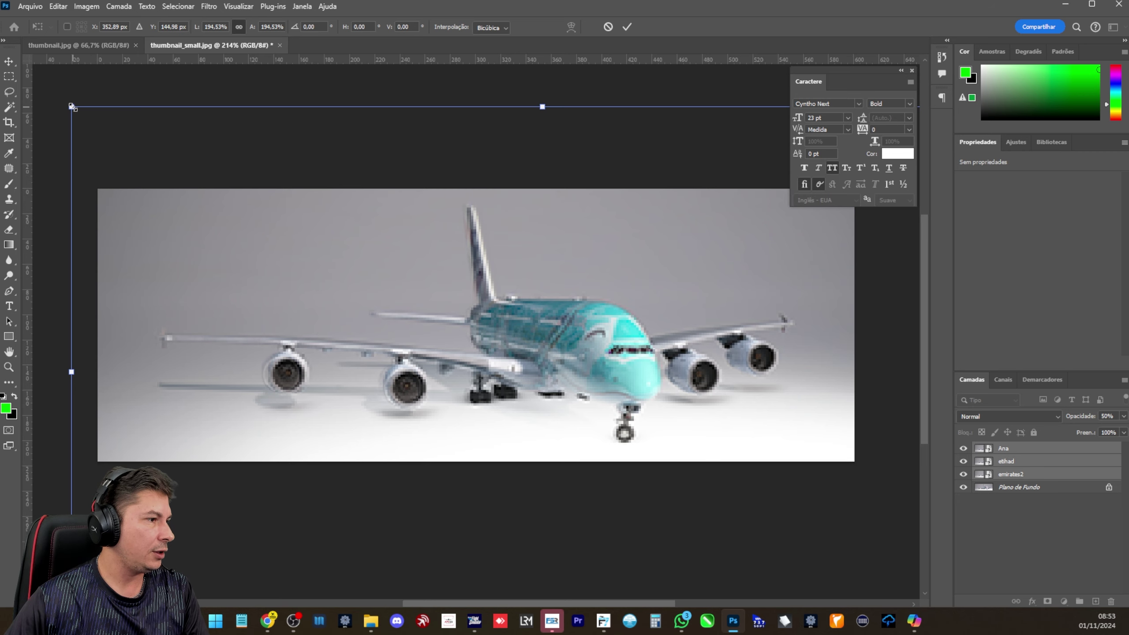
left_click_drag(71, 106, 66, 104)
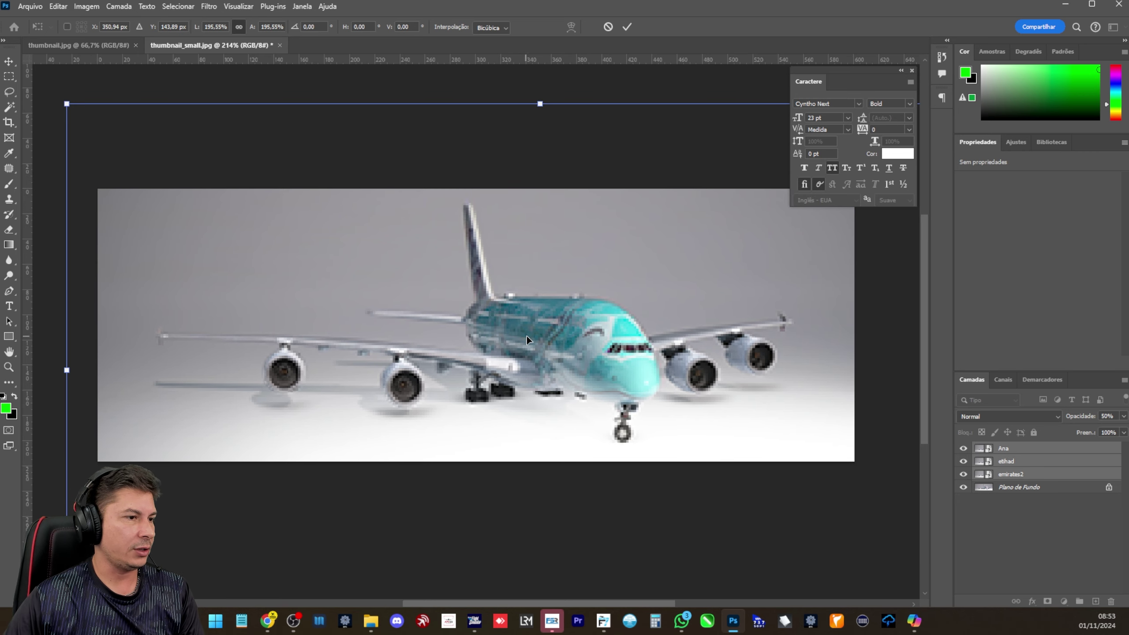
key("Return")
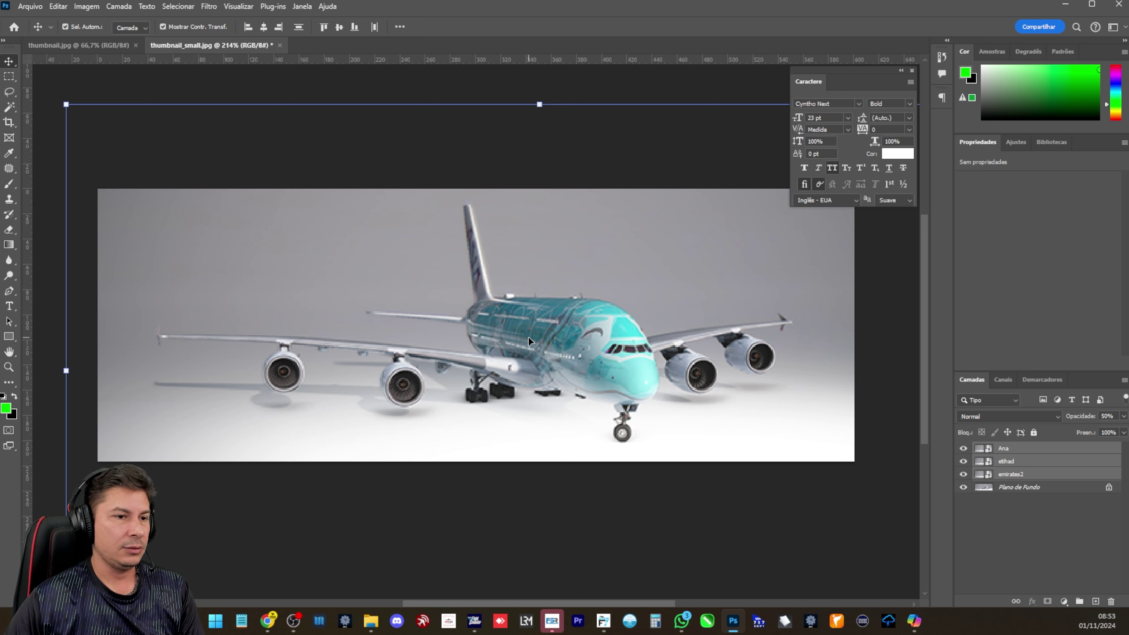
Restore the Ana, etihad and emirates2 layers to 100% opacity and deselect them
scroll(529, 336, "down", 5)
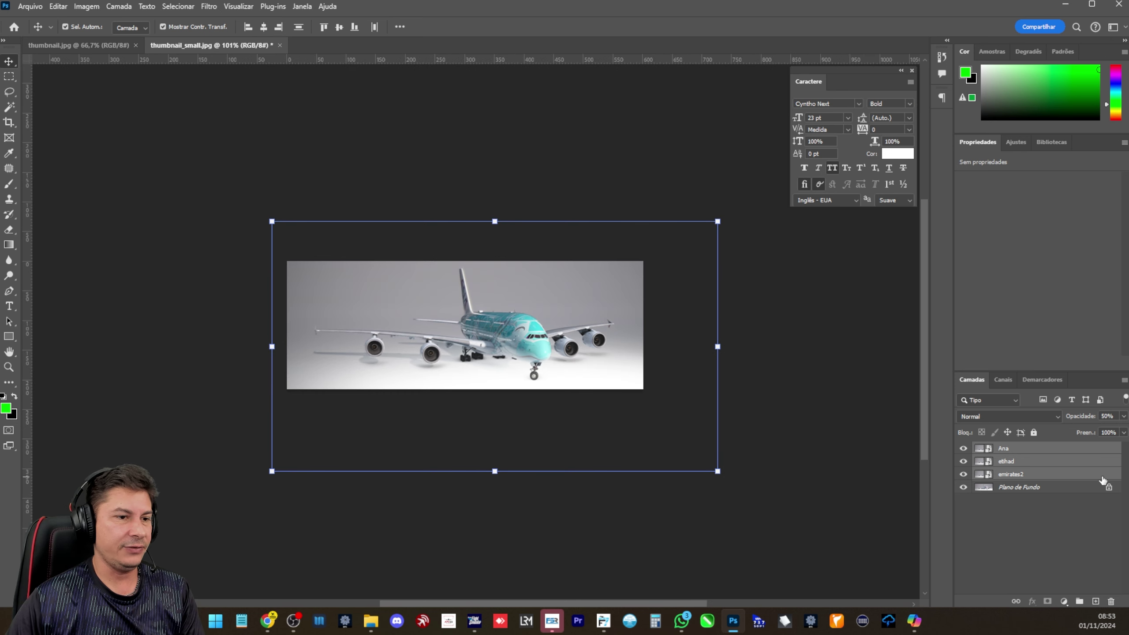
left_click(963, 474)
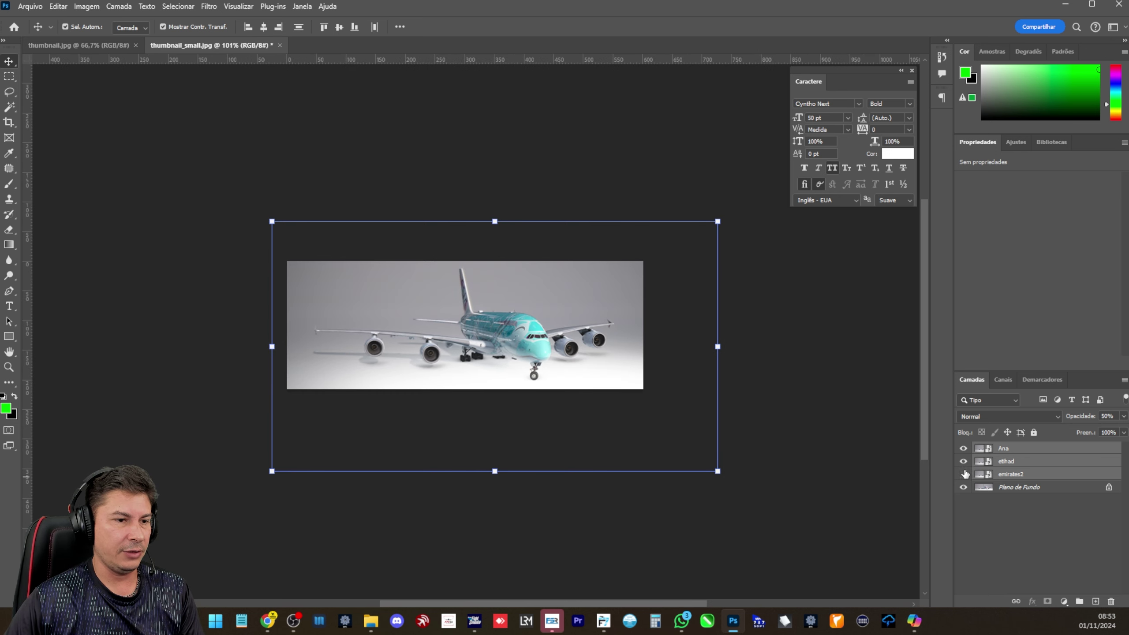
left_click(965, 475)
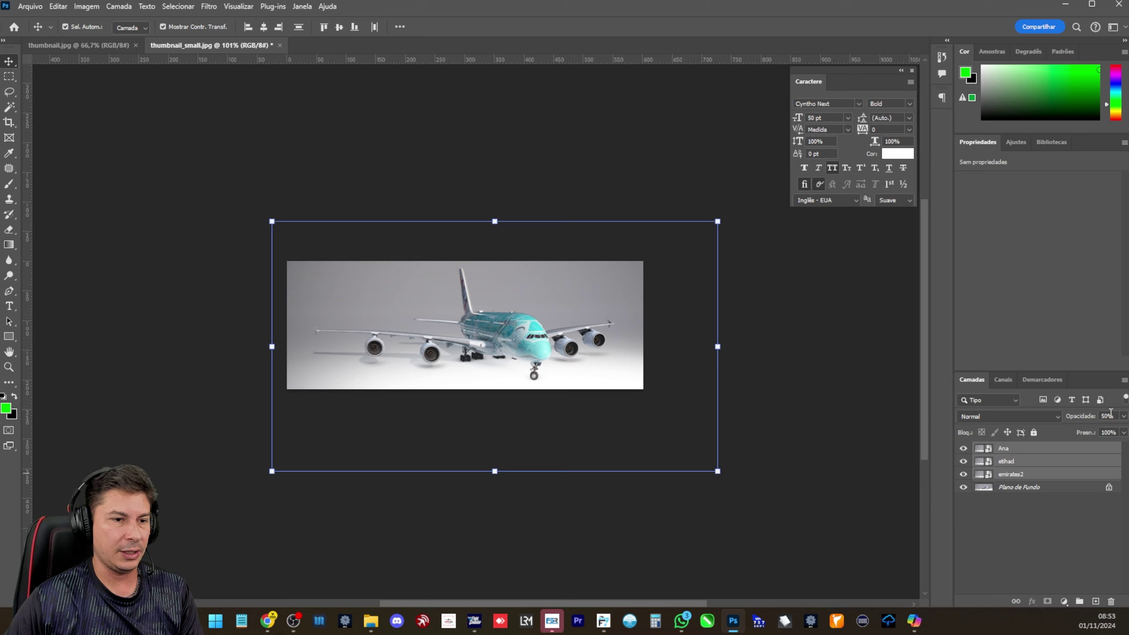
type("100")
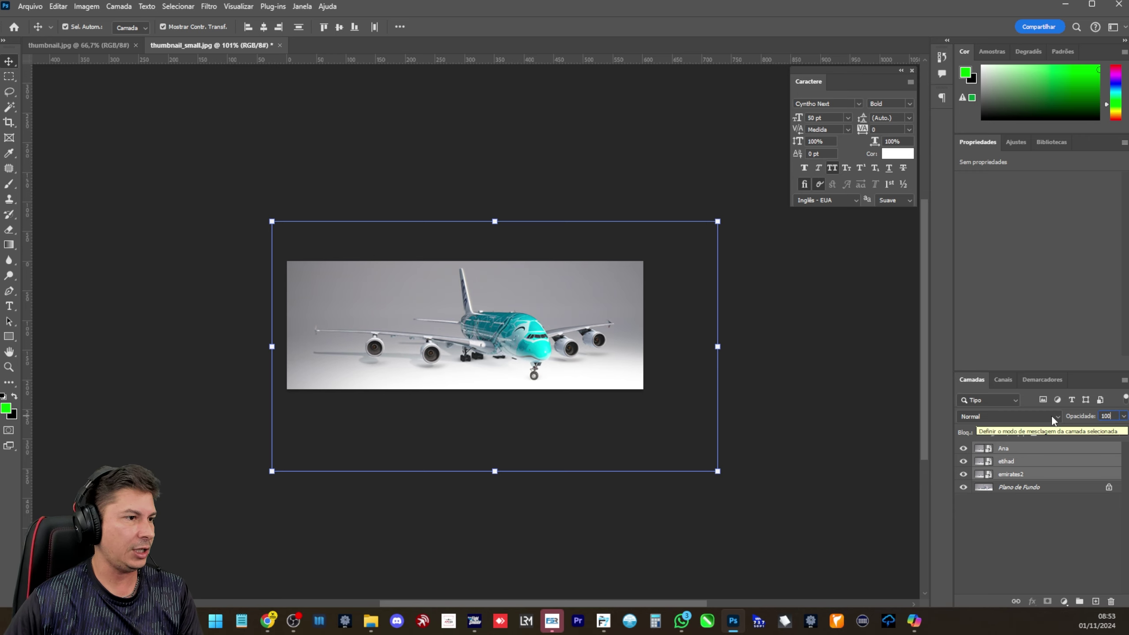
key("Return")
left_click(827, 349)
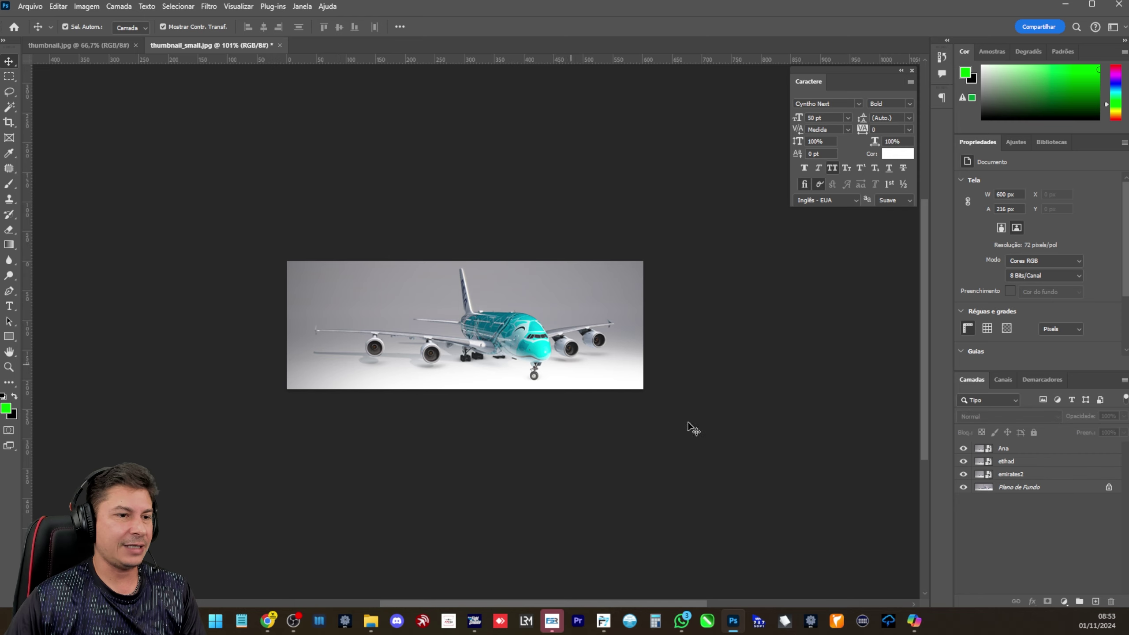
left_click(1020, 448)
left_click(657, 185)
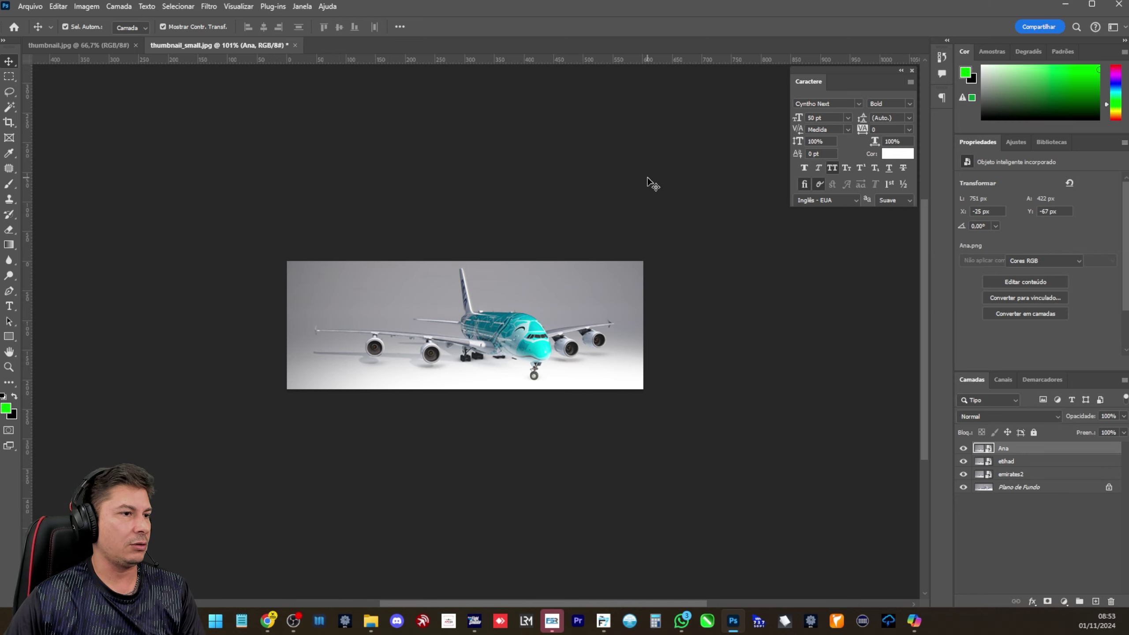
mouse_move(963, 461)
left_mouse_down()
mouse_move(963, 487)
mouse_move(964, 461)
left_mouse_up()
left_click(561, 330)
left_click(772, 303)
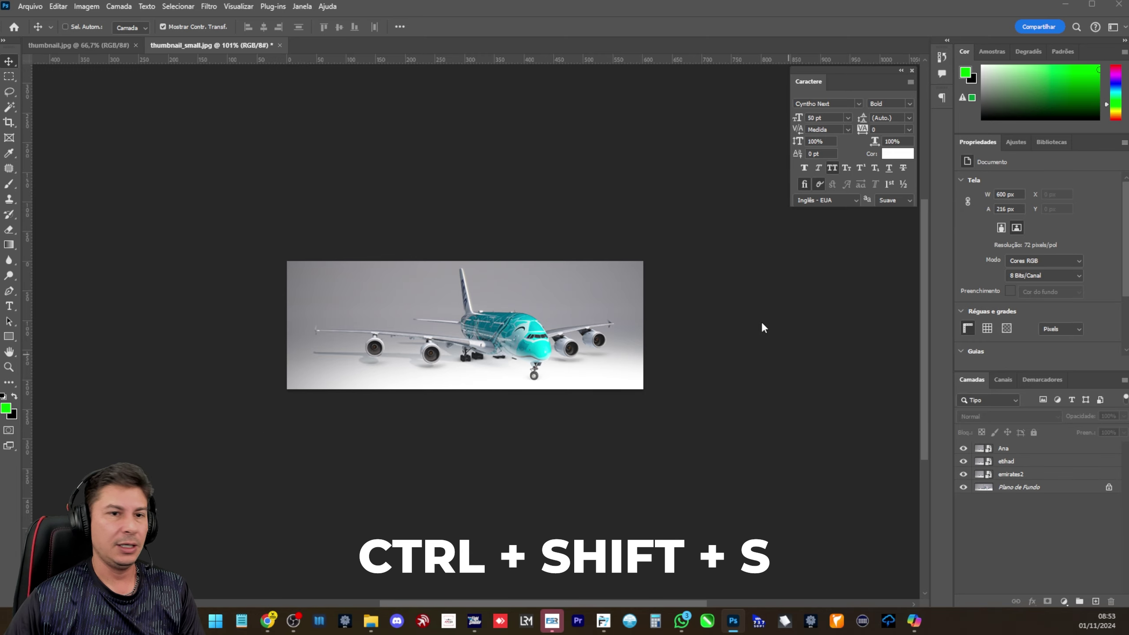
Start a Save for Web export of the Ana thumbnail as a quality-50 JPEG and browse to the novas pinturas folder on the Desktop
key("ctrl+alt+shift+s")
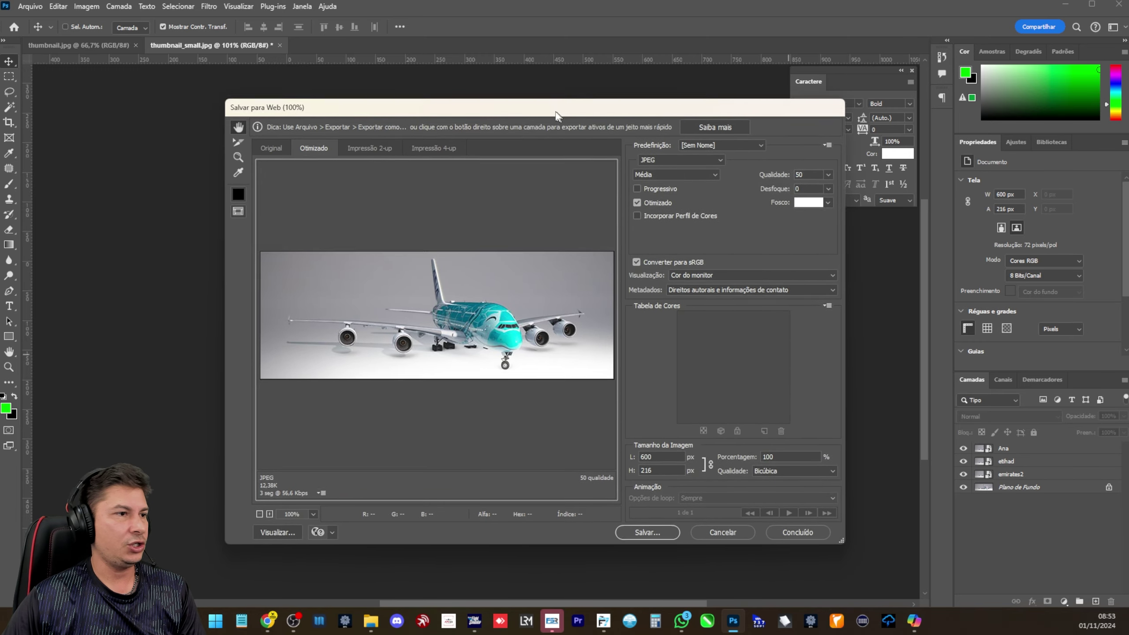
left_click(637, 528)
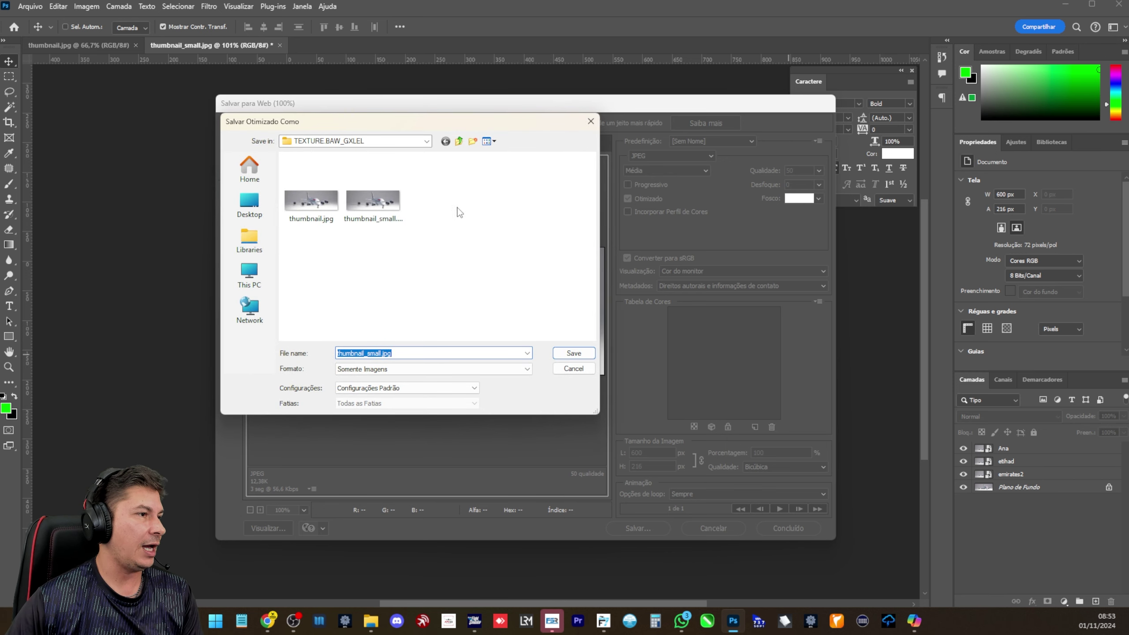
left_click(248, 204)
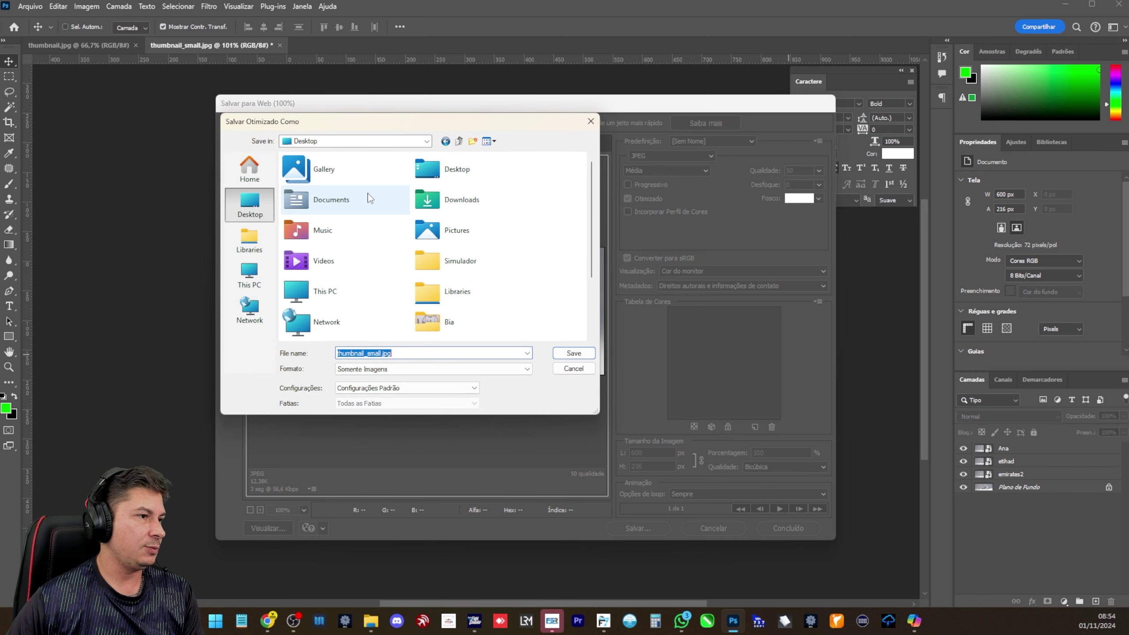
scroll(489, 287, "down", 1)
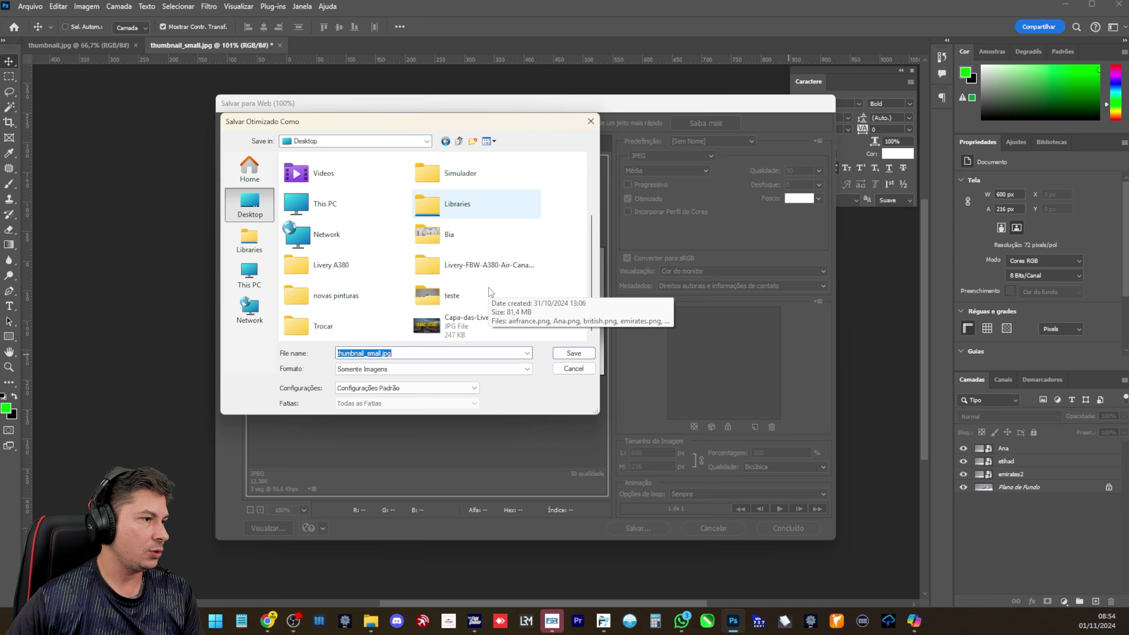
double_click(335, 296)
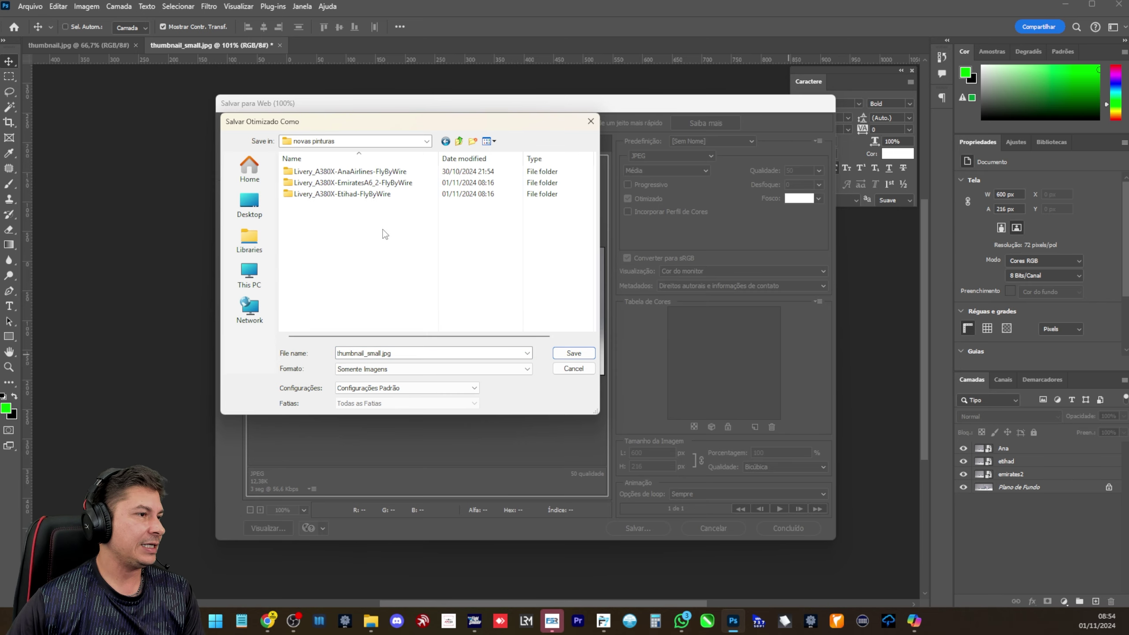
left_click_drag(414, 122, 574, 148)
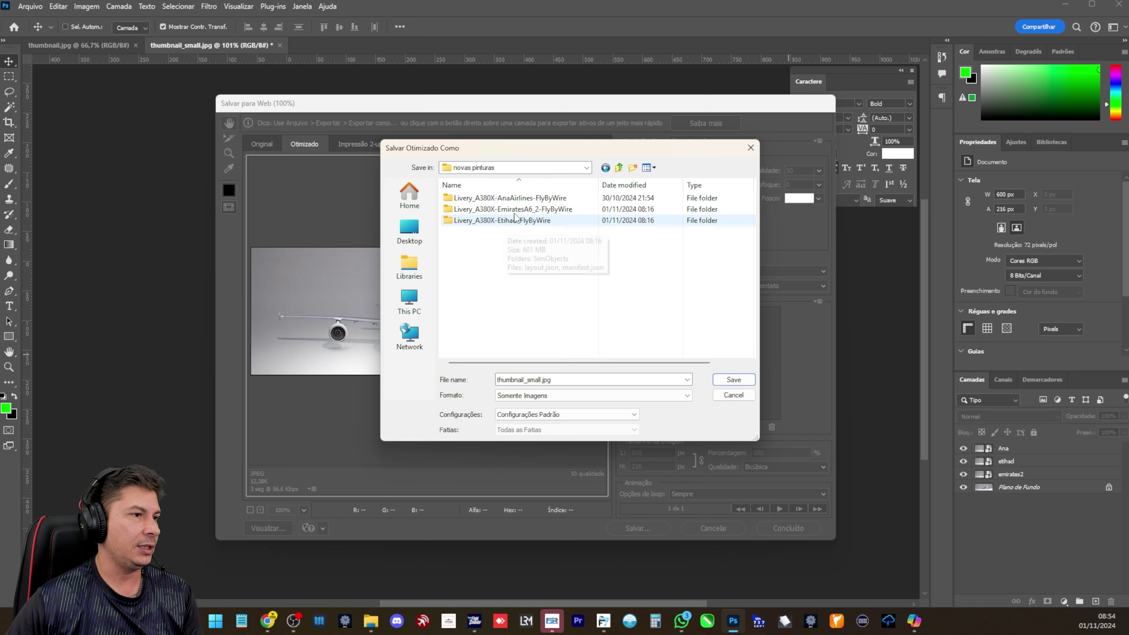
Save the Ana export over thumbnail-small.jpg in the TEXTURE.ANA folder of Livery_A380X-AnaAirlines-FlyByWire, replacing the existing file
double_click(527, 199)
double_click(492, 200)
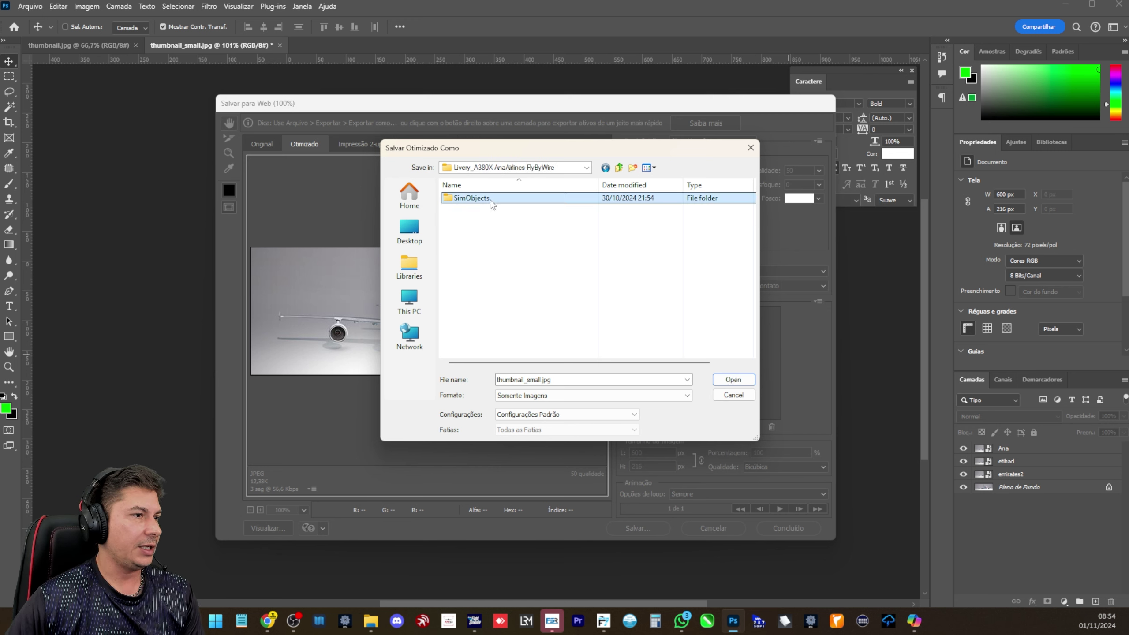
left_click(491, 200)
double_click(491, 200)
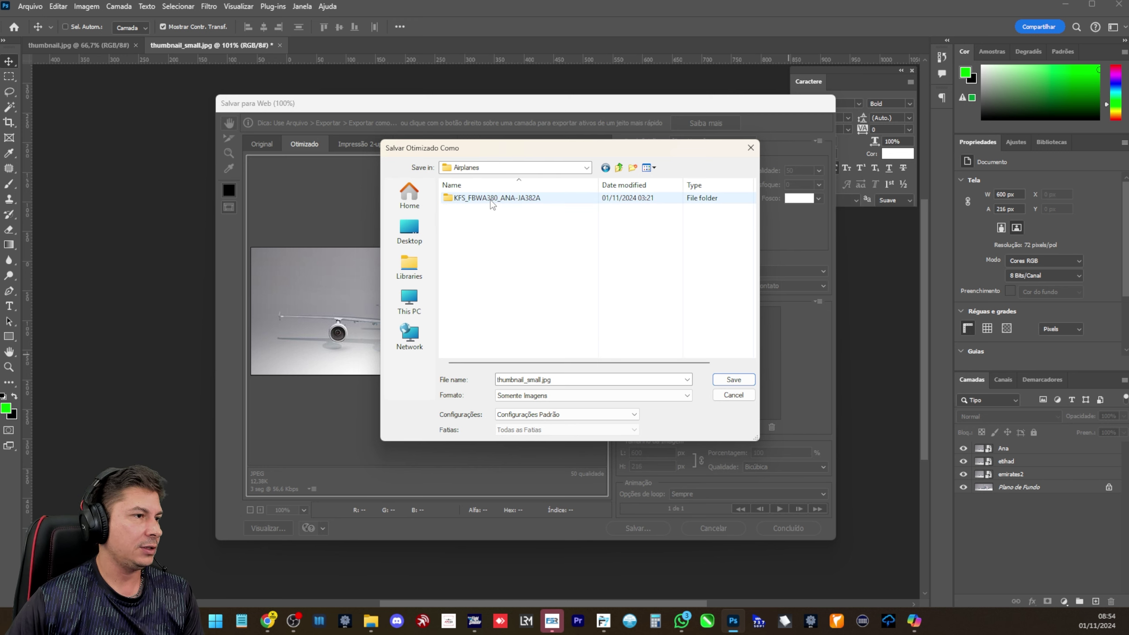
double_click(492, 201)
double_click(492, 199)
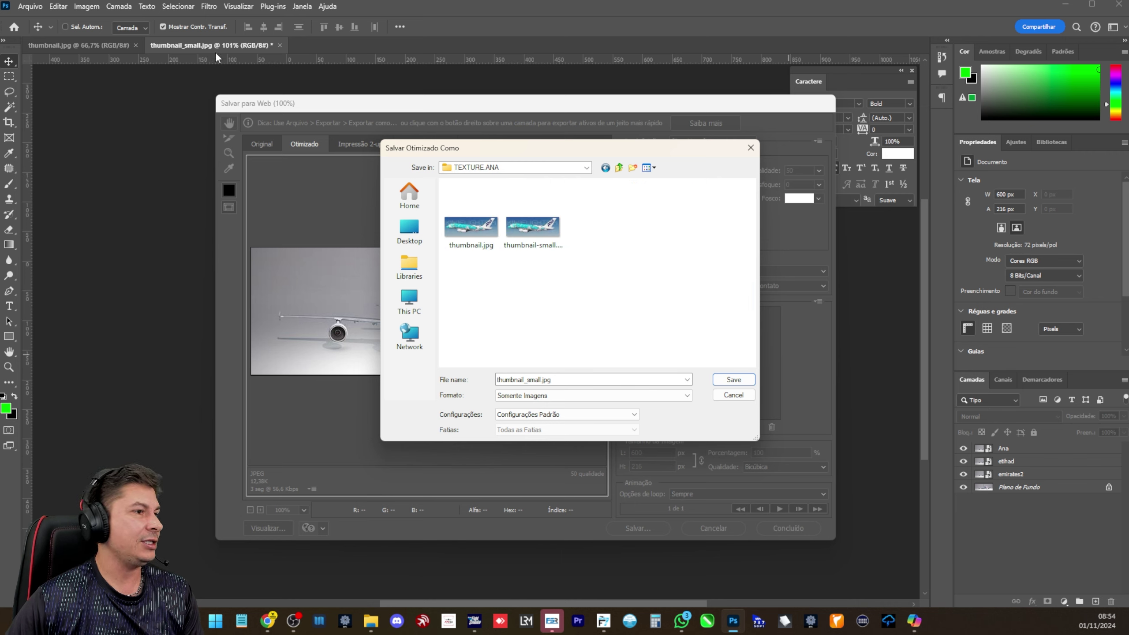
double_click(538, 230)
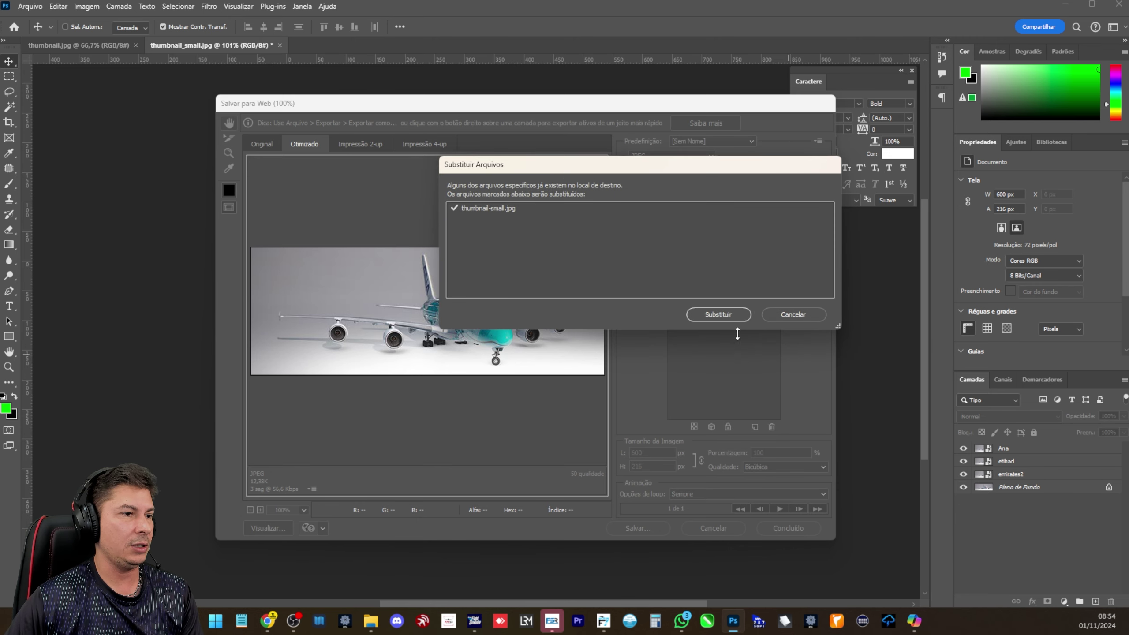
left_click(718, 314)
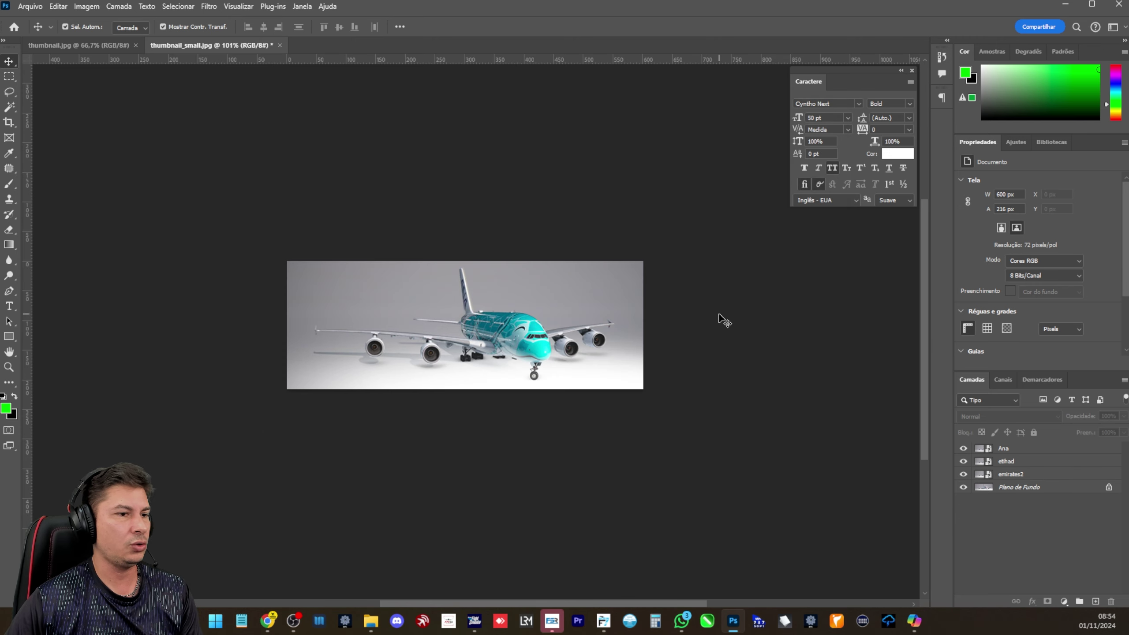
Hide the Ana layer and deselect all layers in thumbnail_small.jpg
left_click(963, 449)
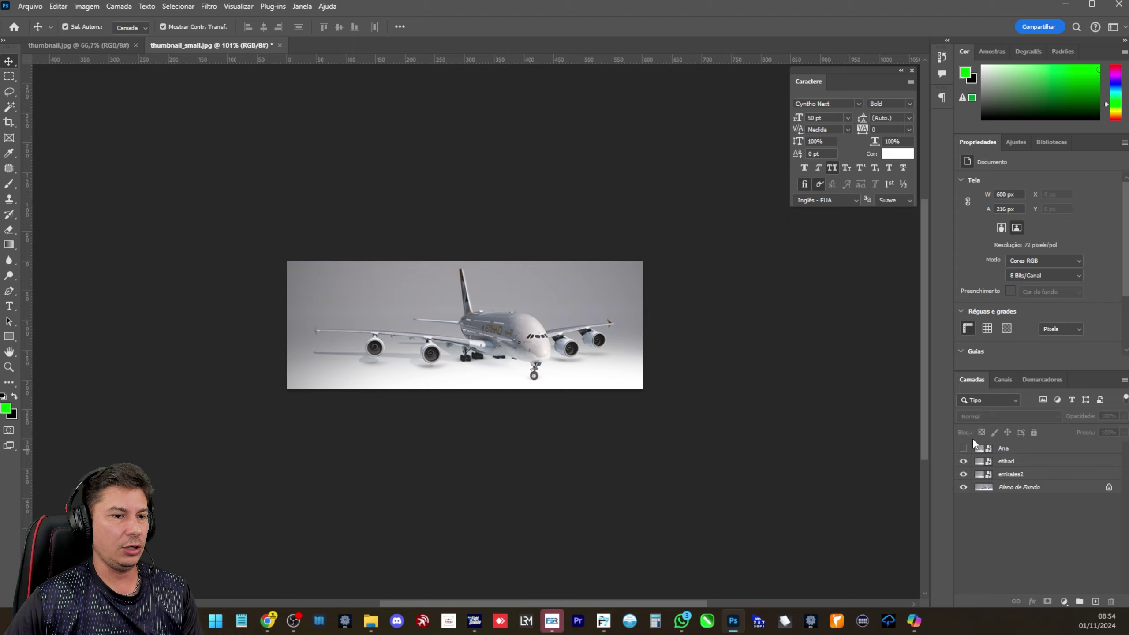
left_click(685, 335)
left_click(774, 337)
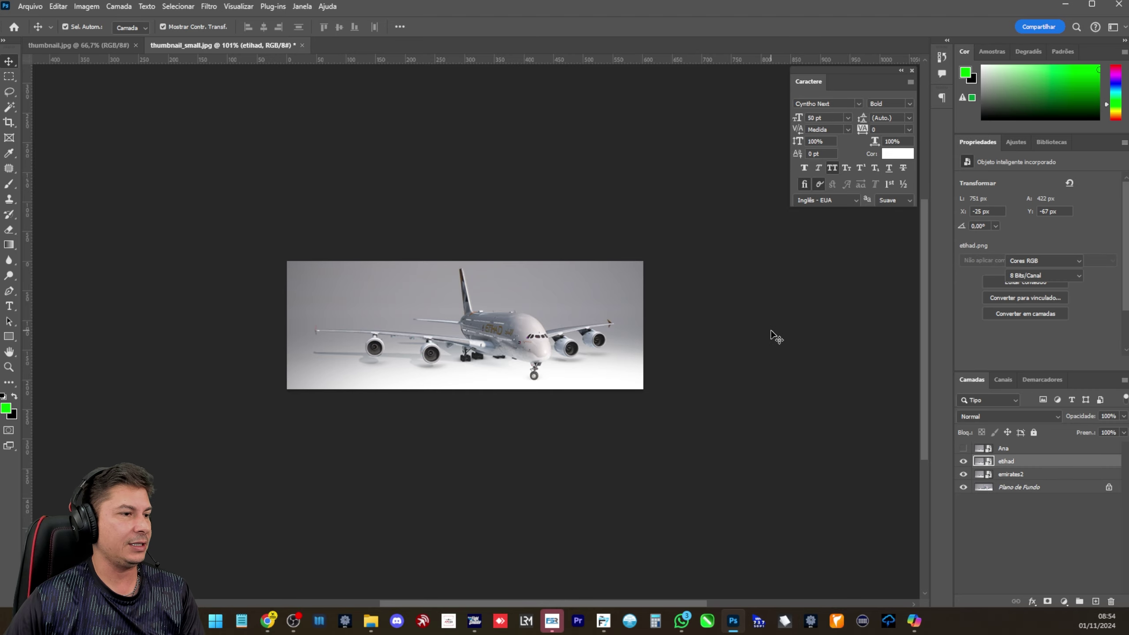
Start a Save for Web export of the Etihad thumbnail as JPEG and browse back to the novas pinturas folder
key("ctrl+alt+shift+s")
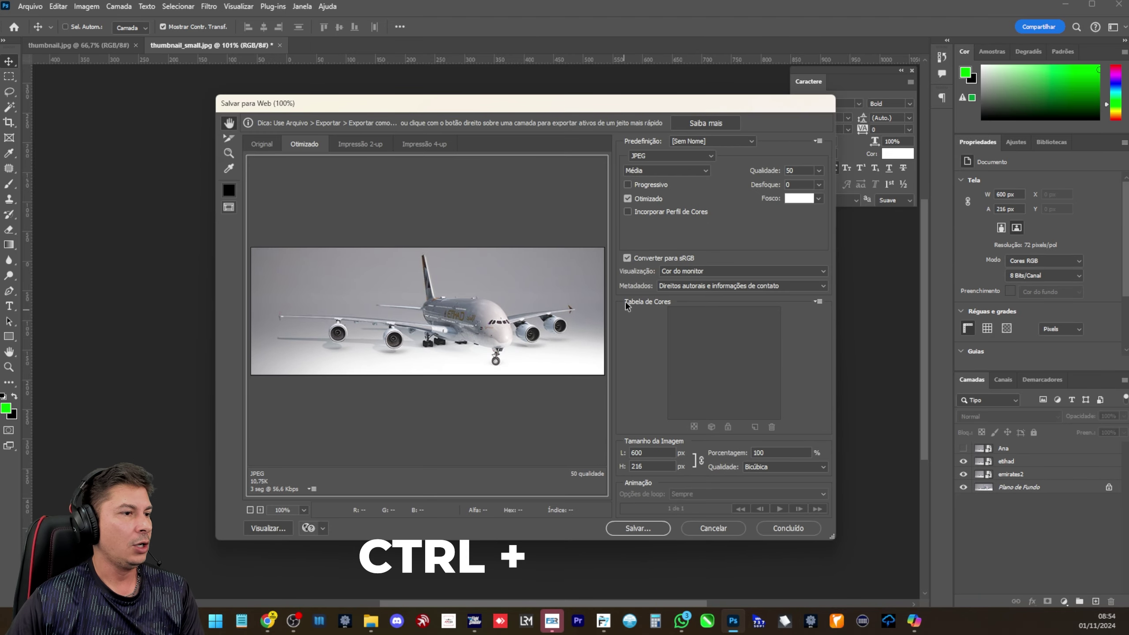
key("Return")
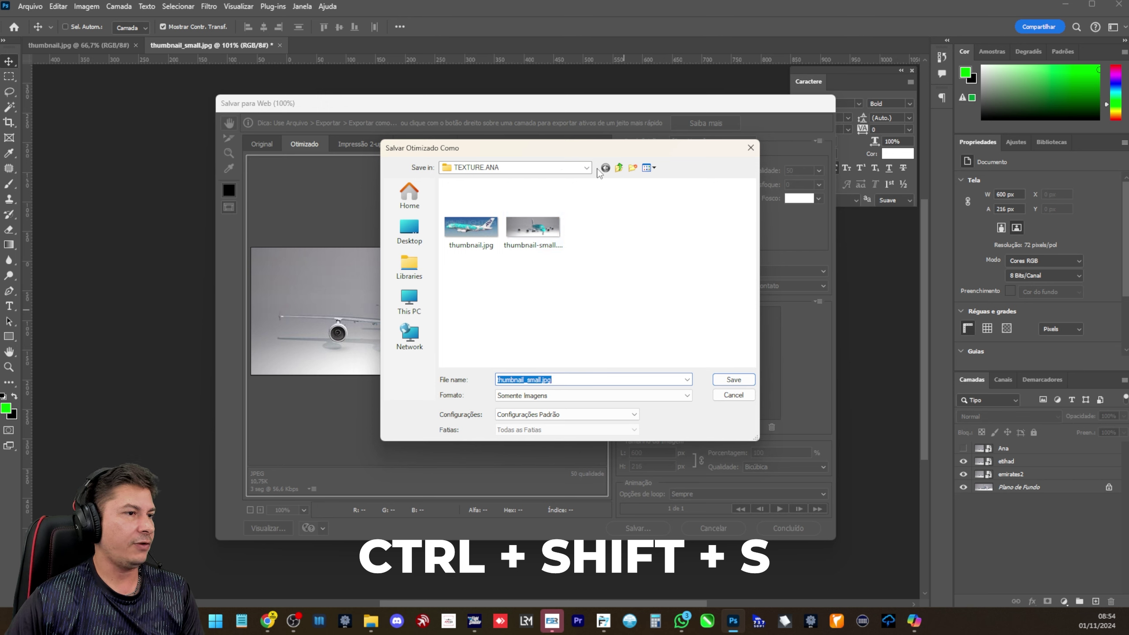
left_click(619, 168)
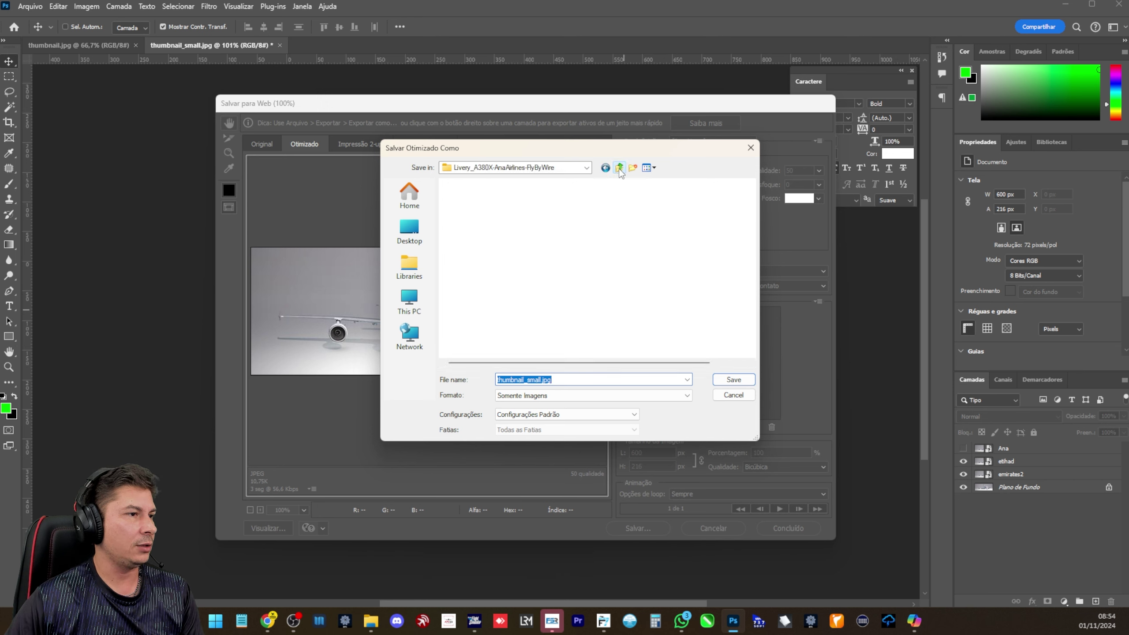
left_click(619, 168)
left_click(620, 167)
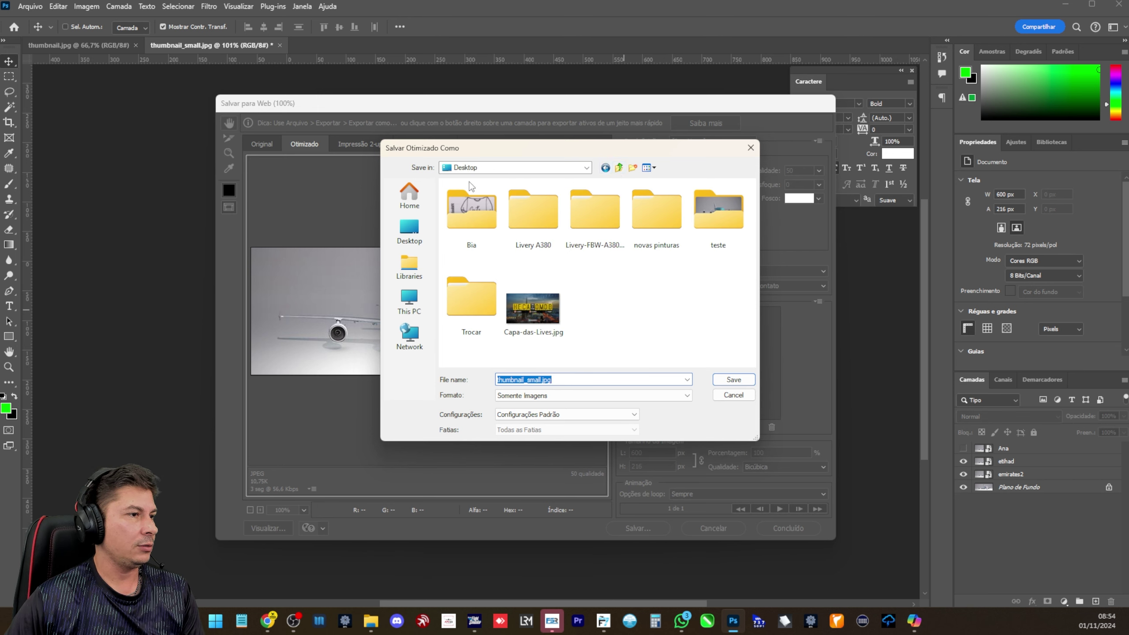
double_click(661, 218)
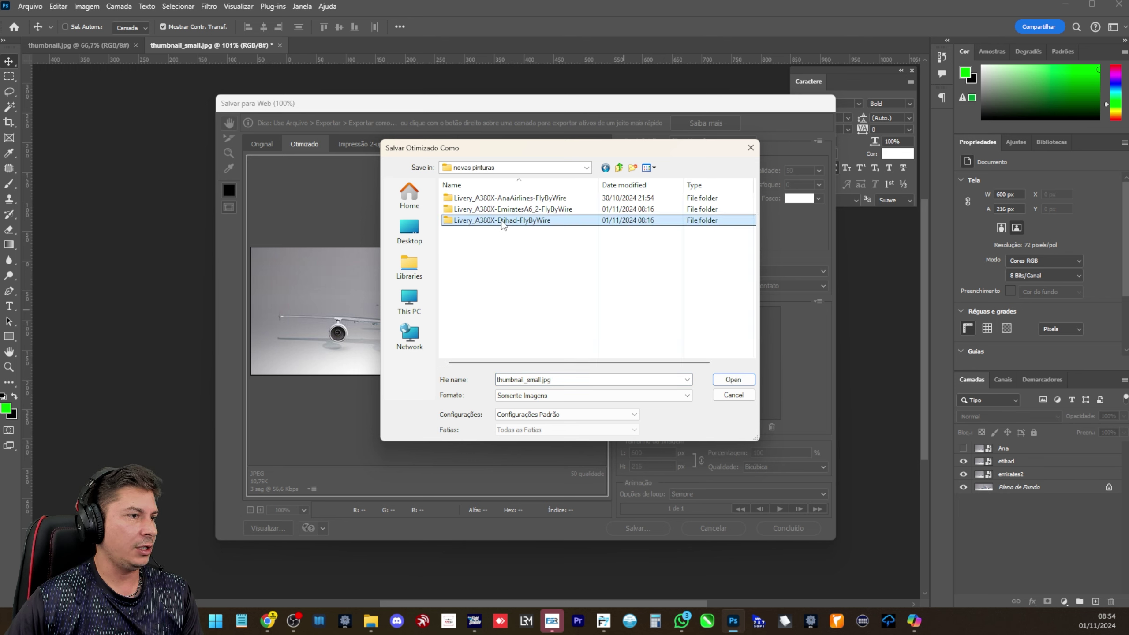
Save the Etihad export over thumbnail_small.JPG in the texture.A6API4K folder of Livery_A380X-Etihad-FlyByWire, replacing the existing file
double_click(514, 221)
left_click(489, 198)
double_click(489, 199)
double_click(489, 199)
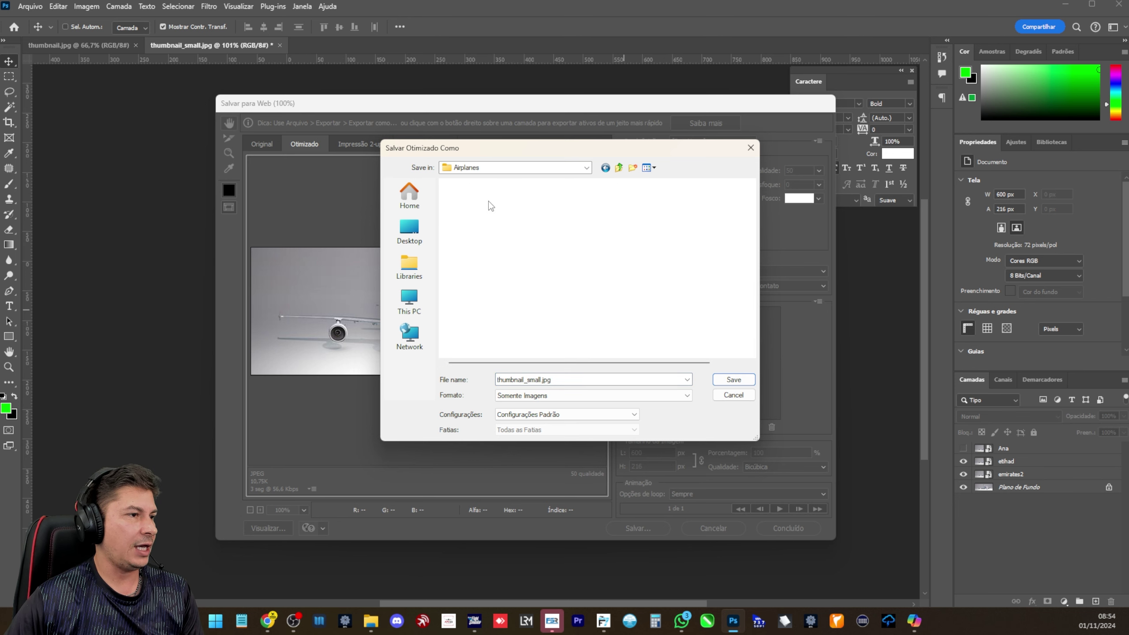
double_click(489, 199)
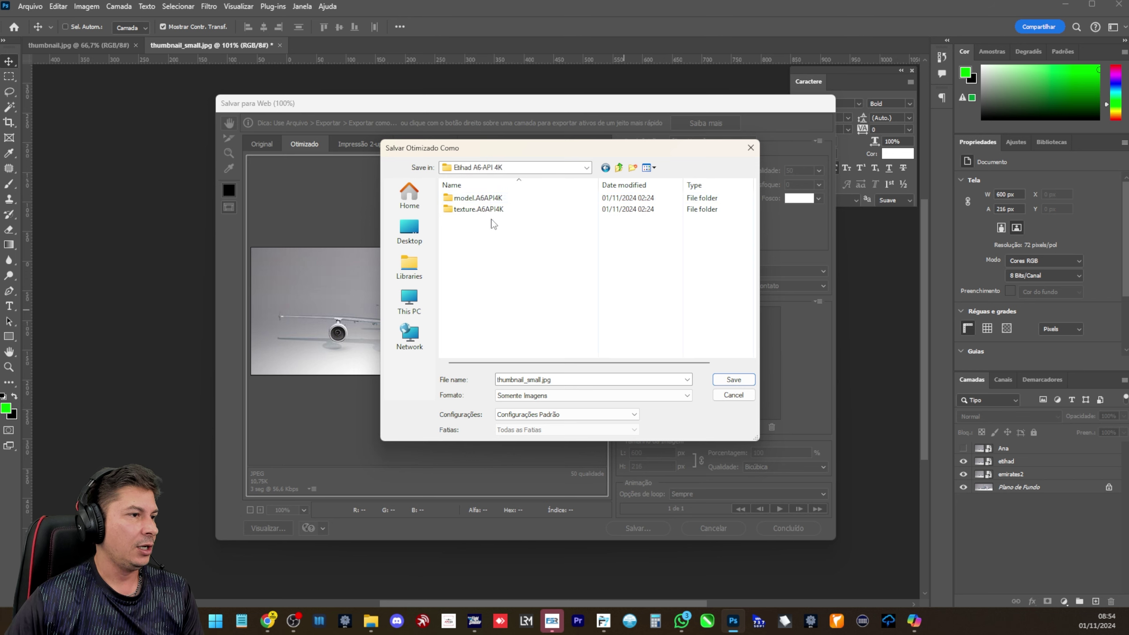
double_click(491, 212)
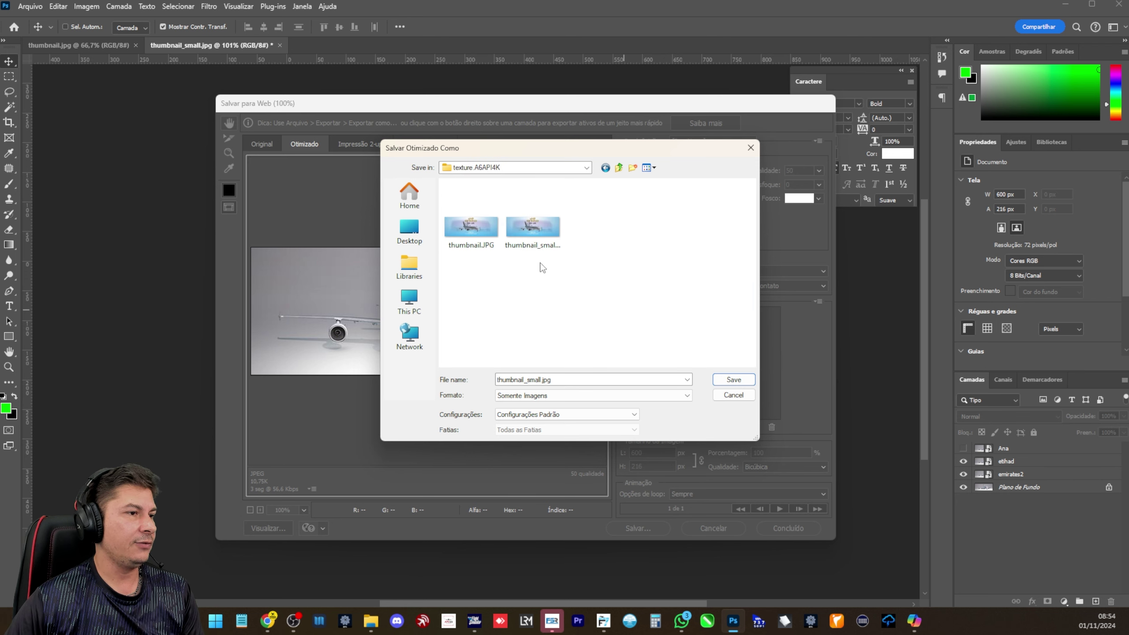
left_click(538, 230)
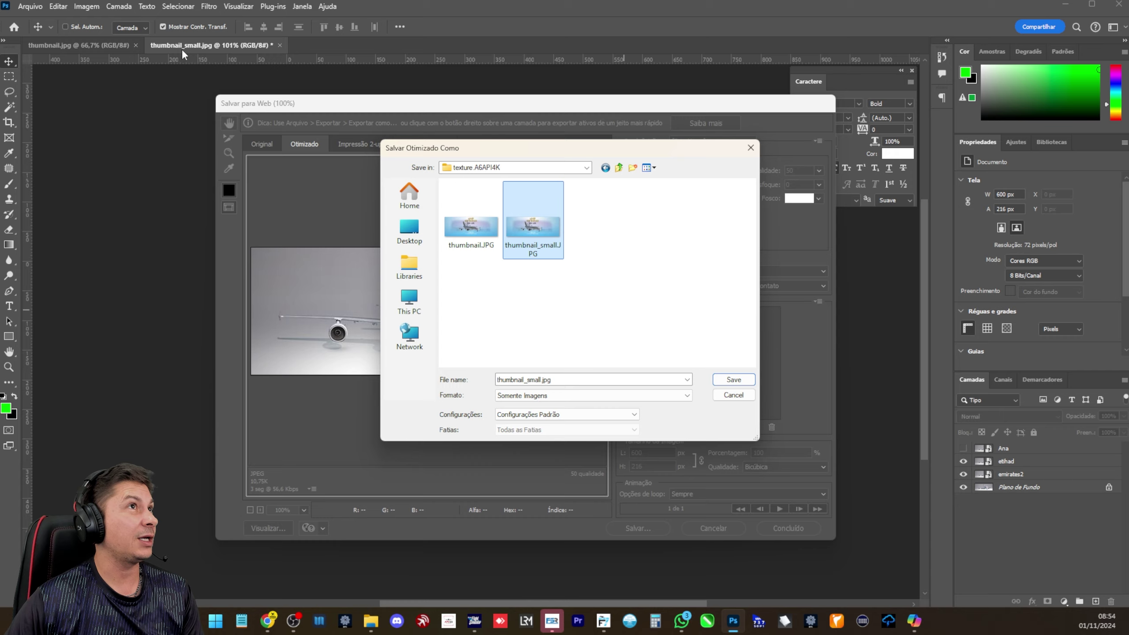
double_click(532, 222)
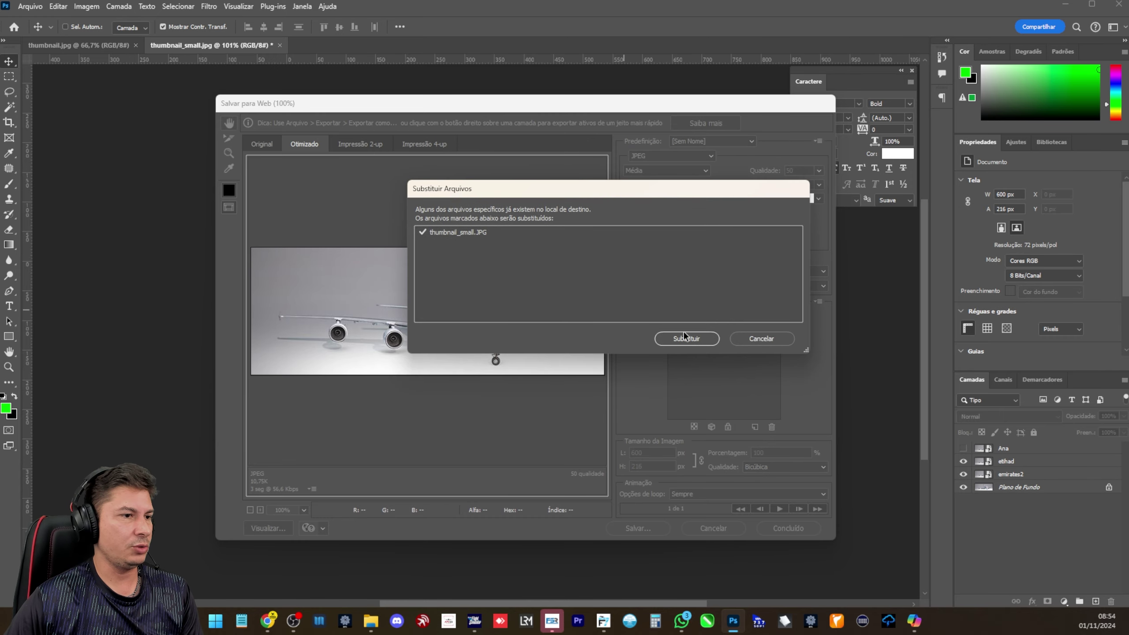
left_click(686, 339)
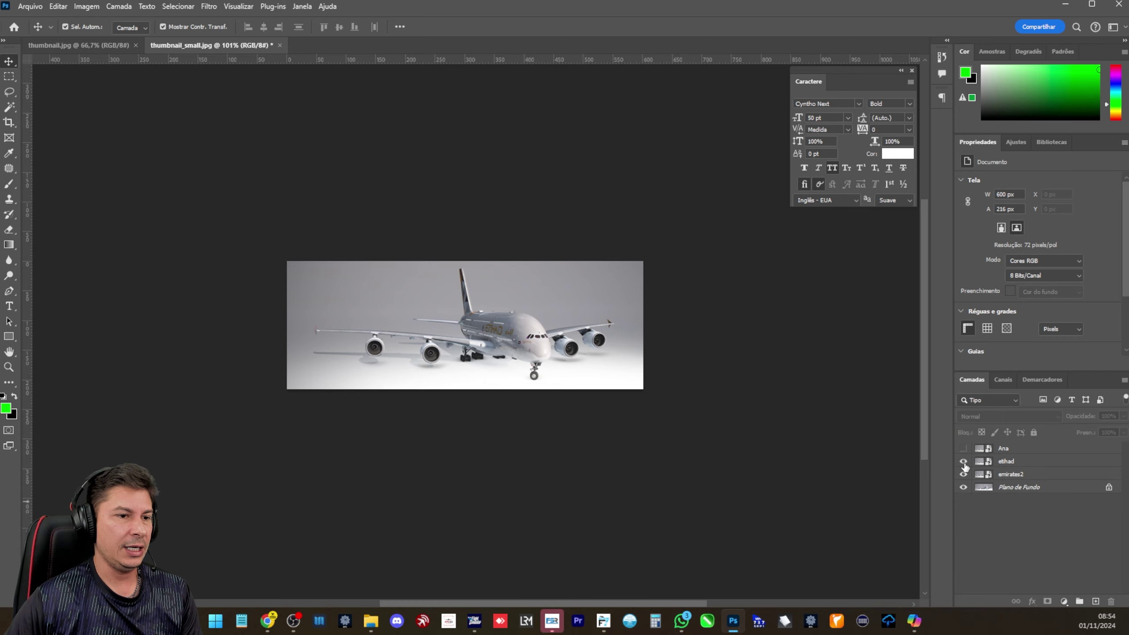
Hide the etihad layer and start a JPEG Save for Web export of the Emirates thumbnail, browsing up to the novas pinturas folder
key("ctrl")
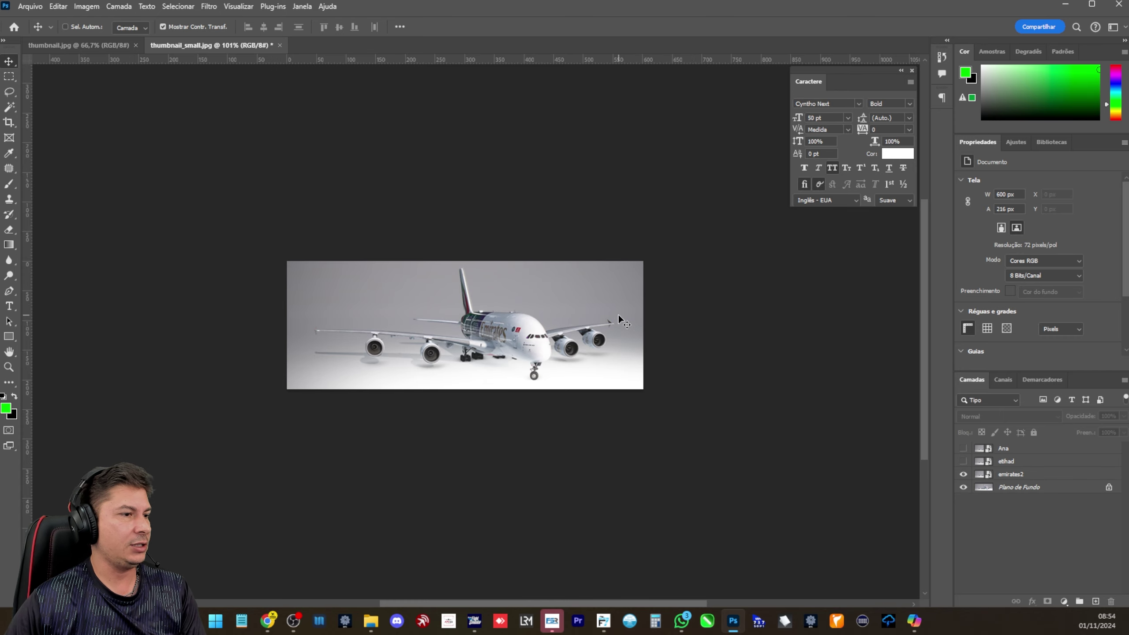
key("ctrl+alt+shift+s")
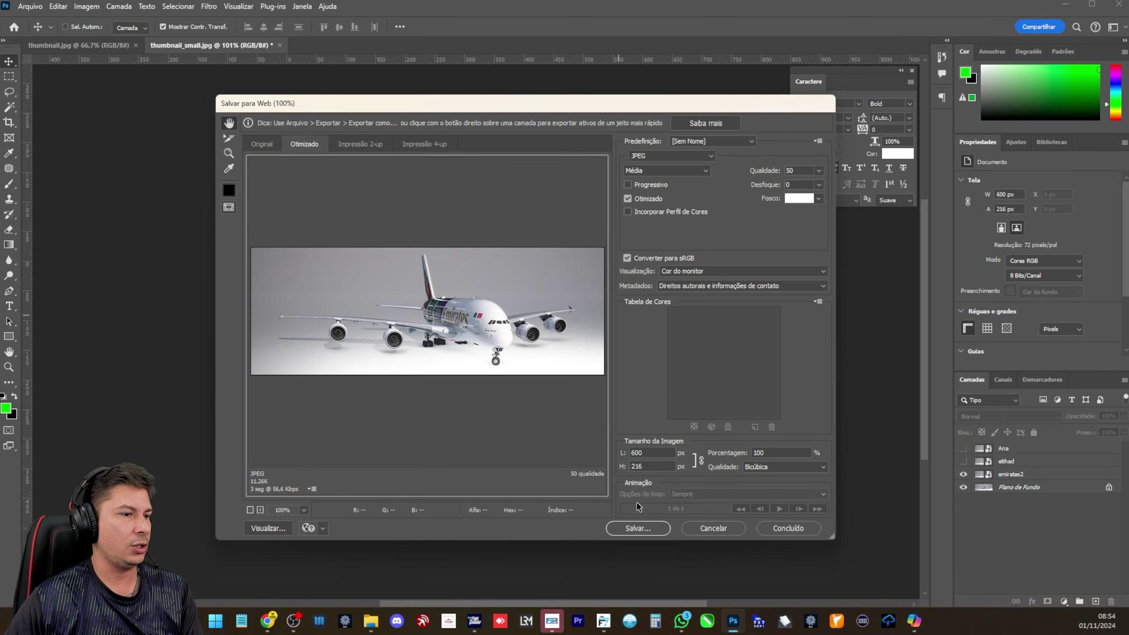
left_click(638, 529)
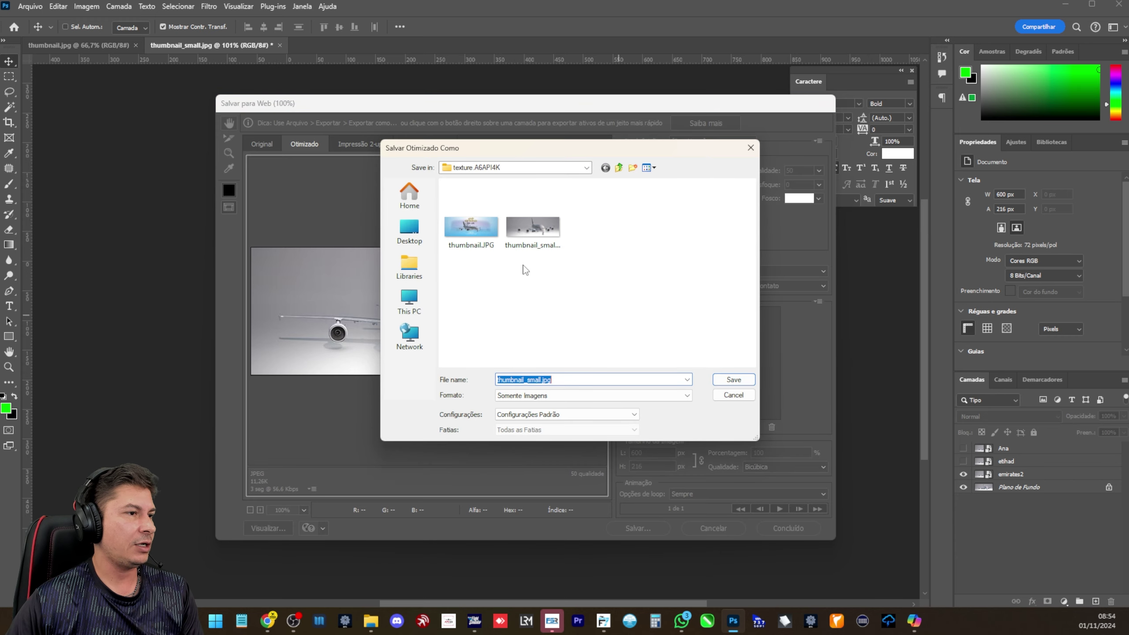
left_click(622, 175)
left_click(622, 175)
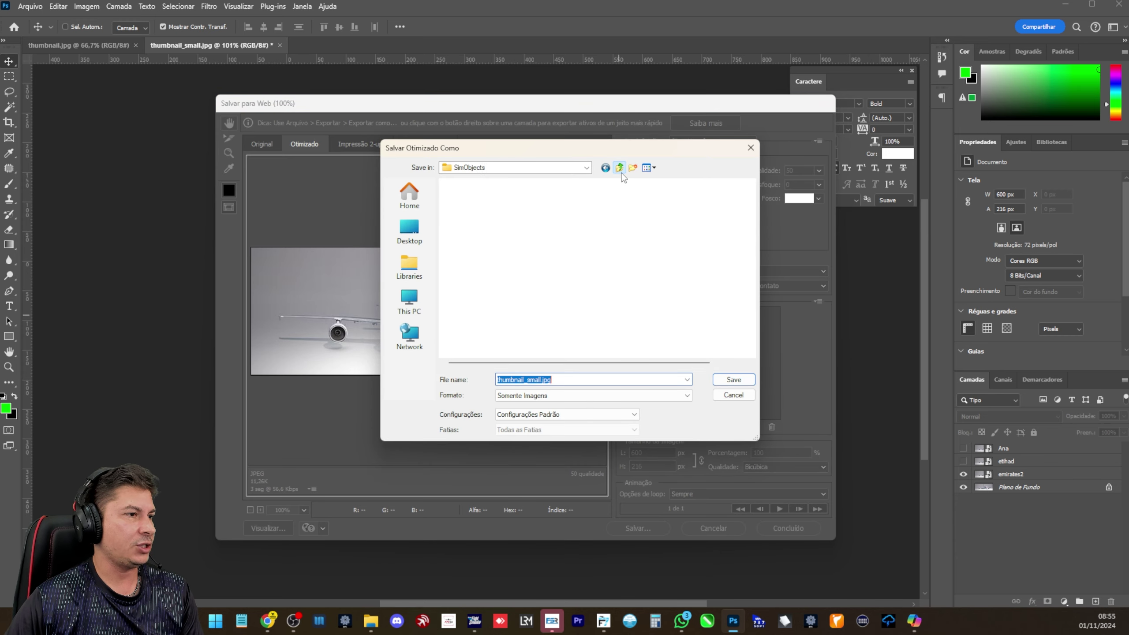
left_click(622, 175)
left_click(622, 175)
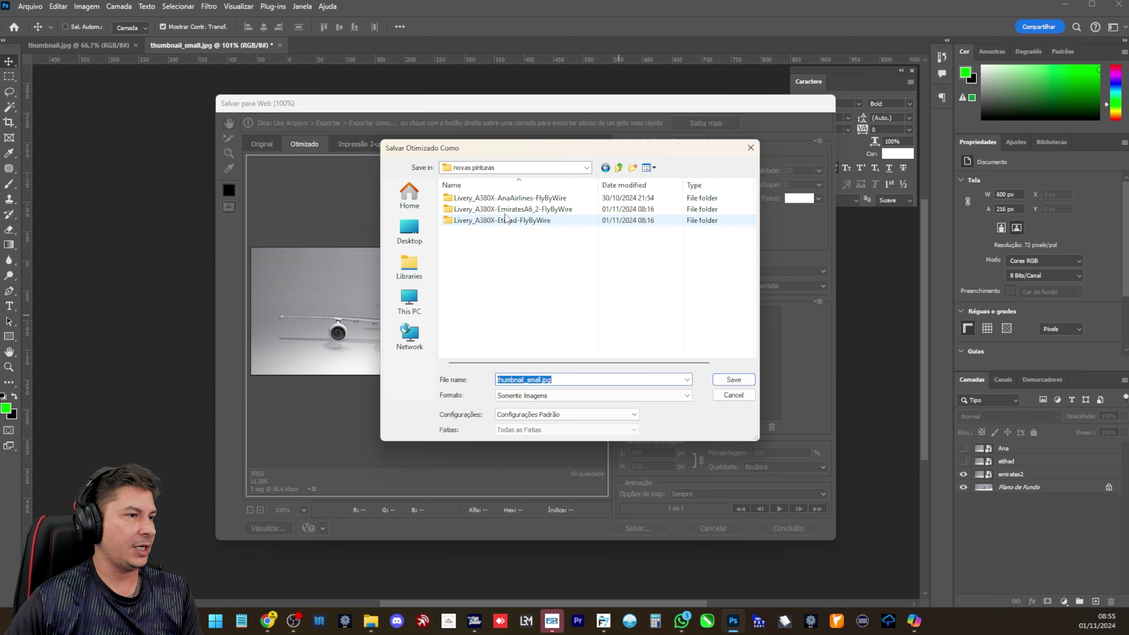
Save the Emirates export over thumbnail_small.JPG in the texture.A6EOE4K folder of Livery_A380X-EmiratesA6_2-FlyByWire, replacing the existing file
double_click(525, 209)
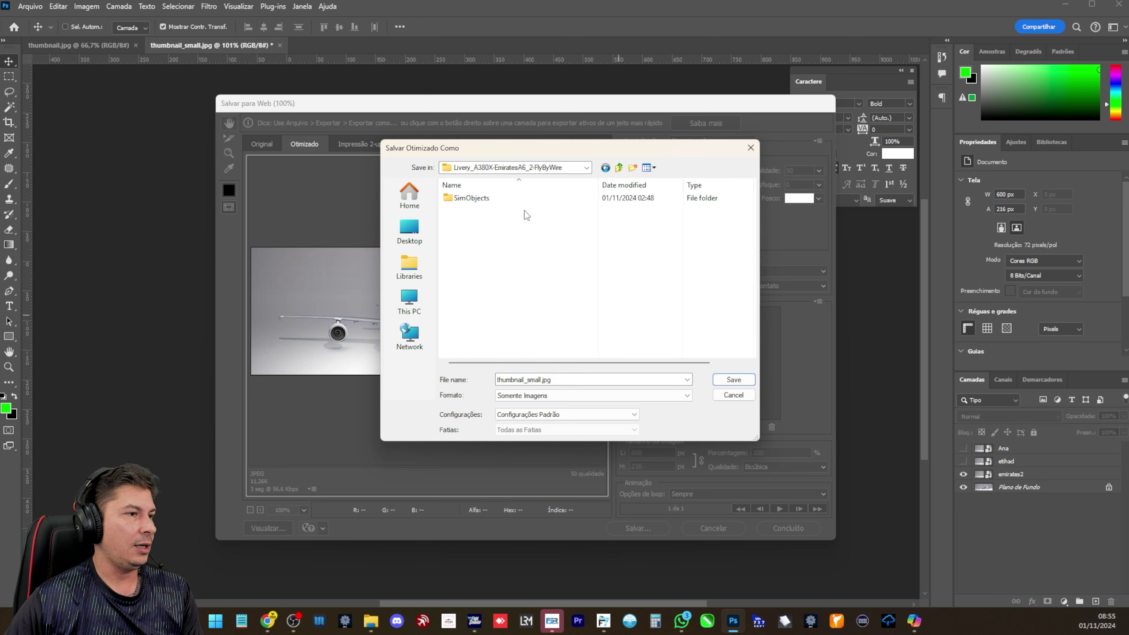
double_click(484, 200)
double_click(486, 200)
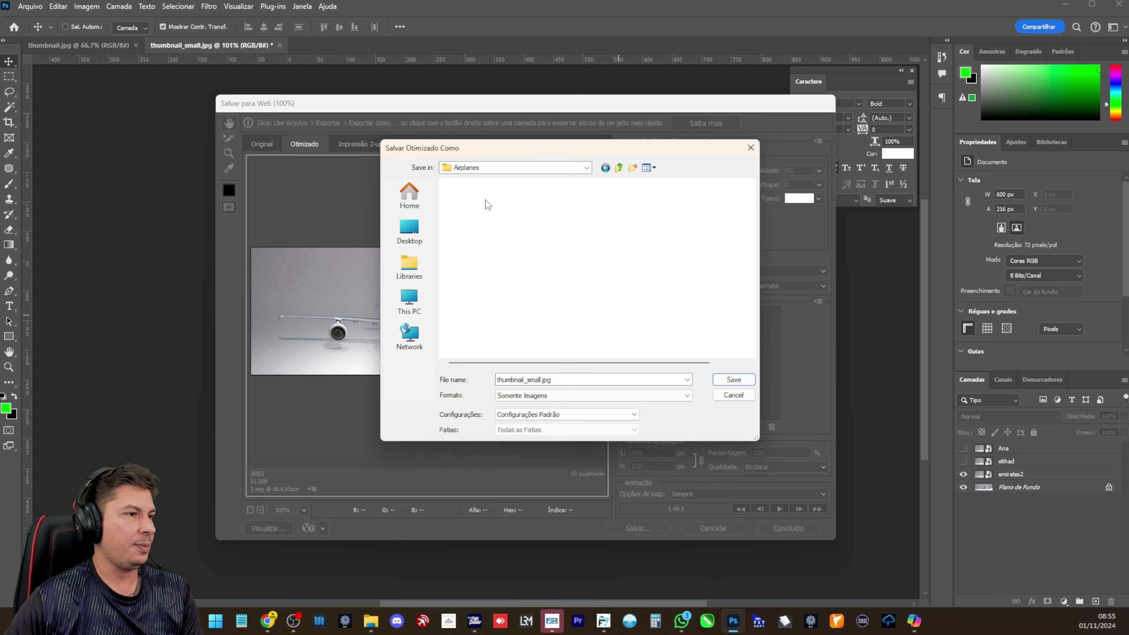
left_click(488, 202)
double_click(488, 202)
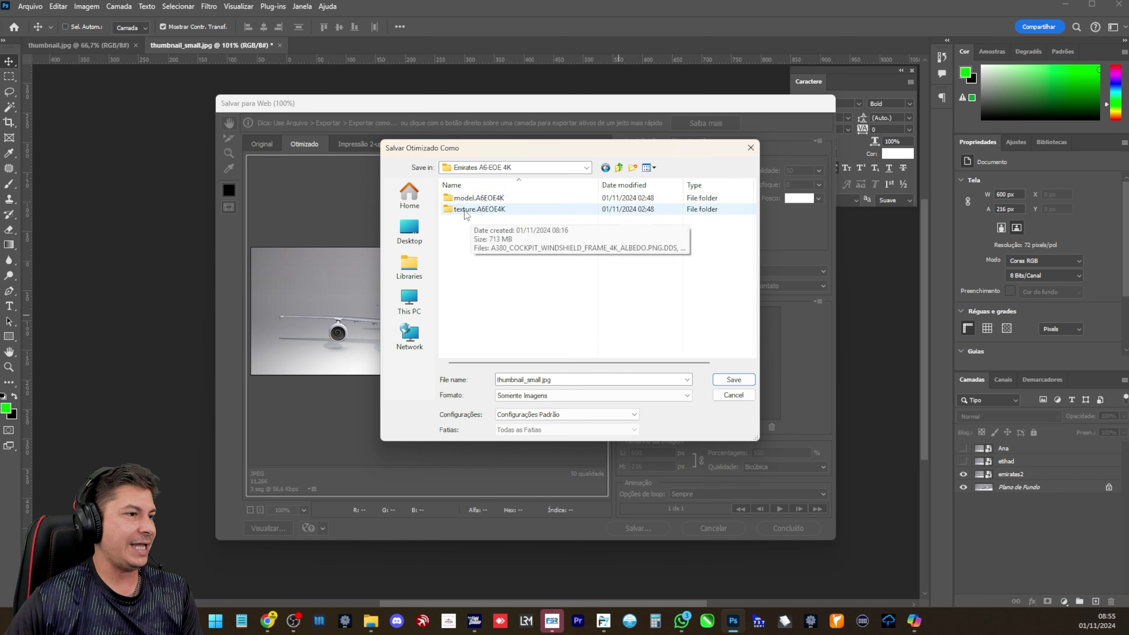
left_click(482, 213)
double_click(482, 212)
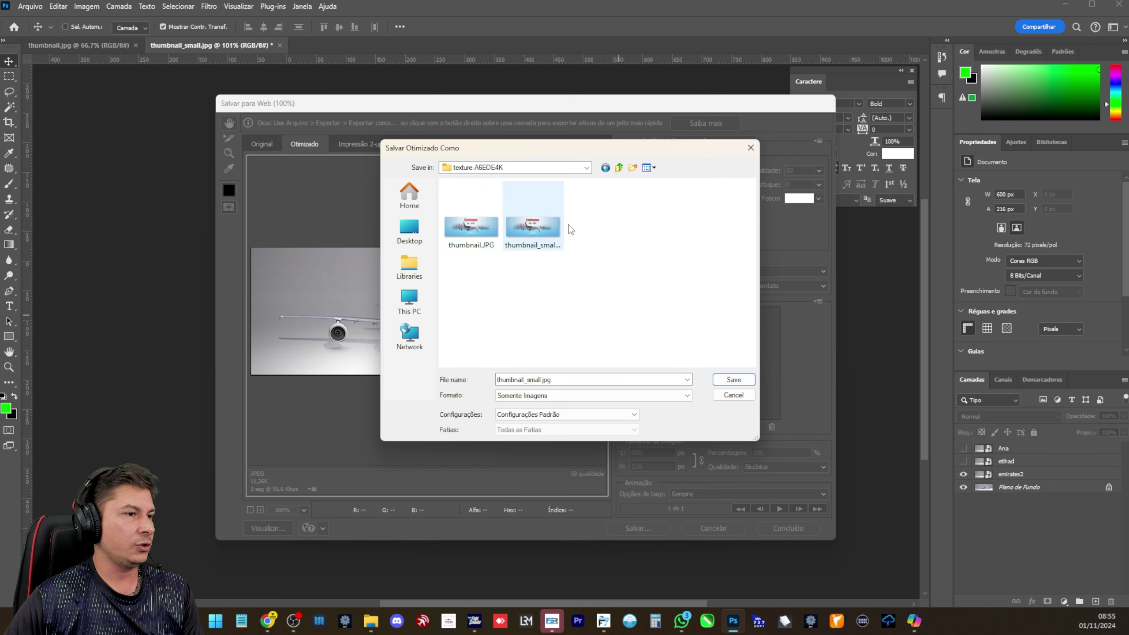
double_click(537, 232)
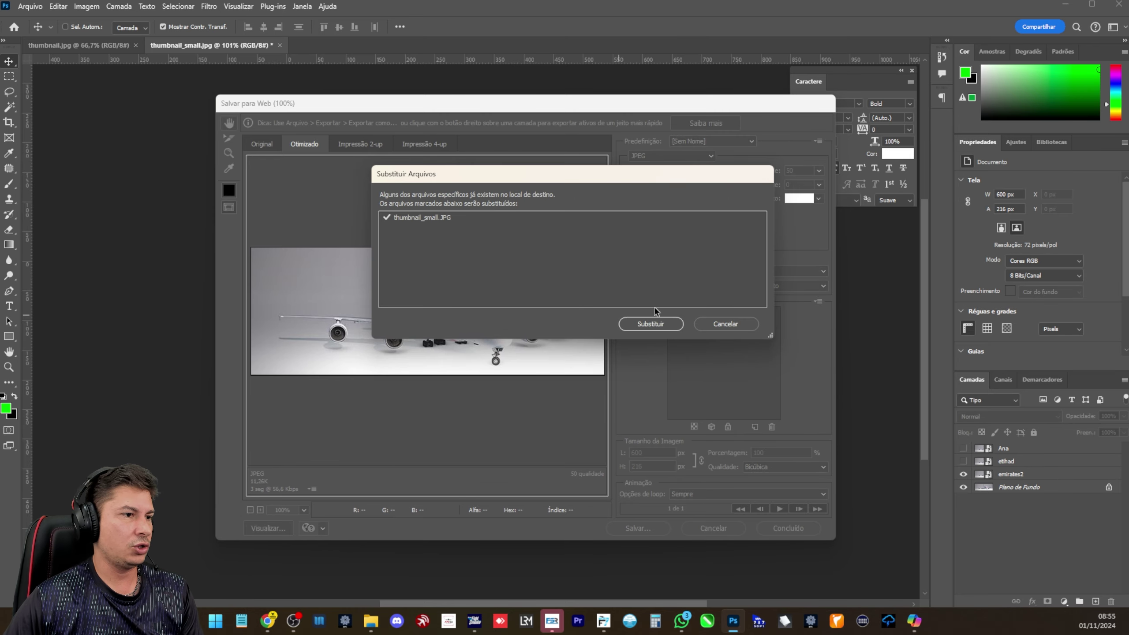
left_click(652, 324)
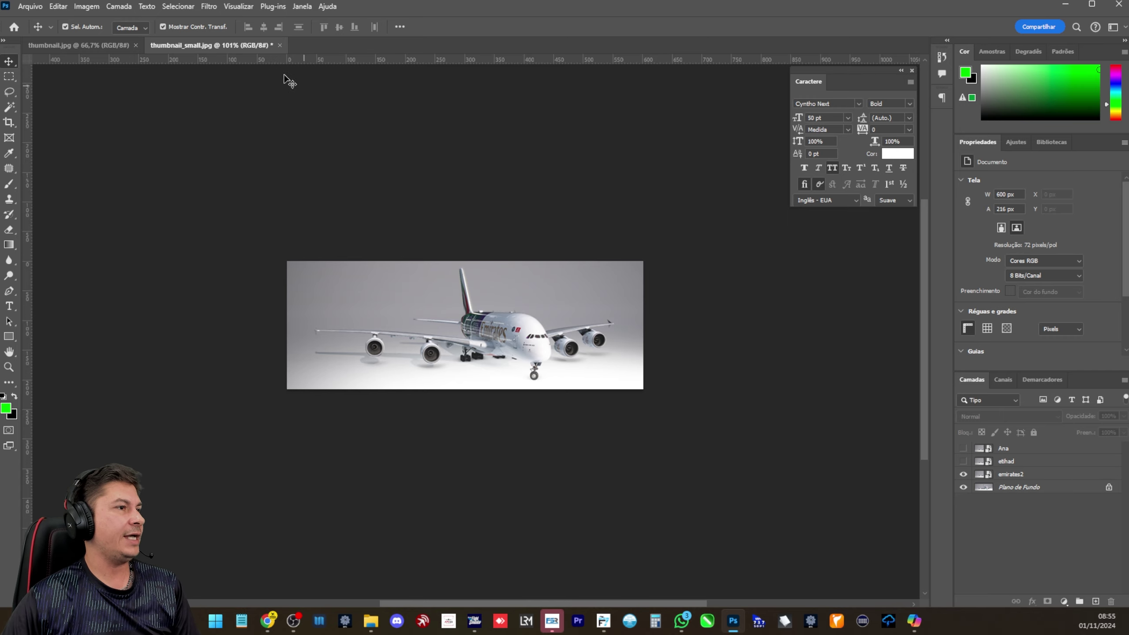
Close thumbnail_small.jpg without saving and place the emirates2, etihad and Ana images as layers in thumbnail.jpg
left_click(280, 45)
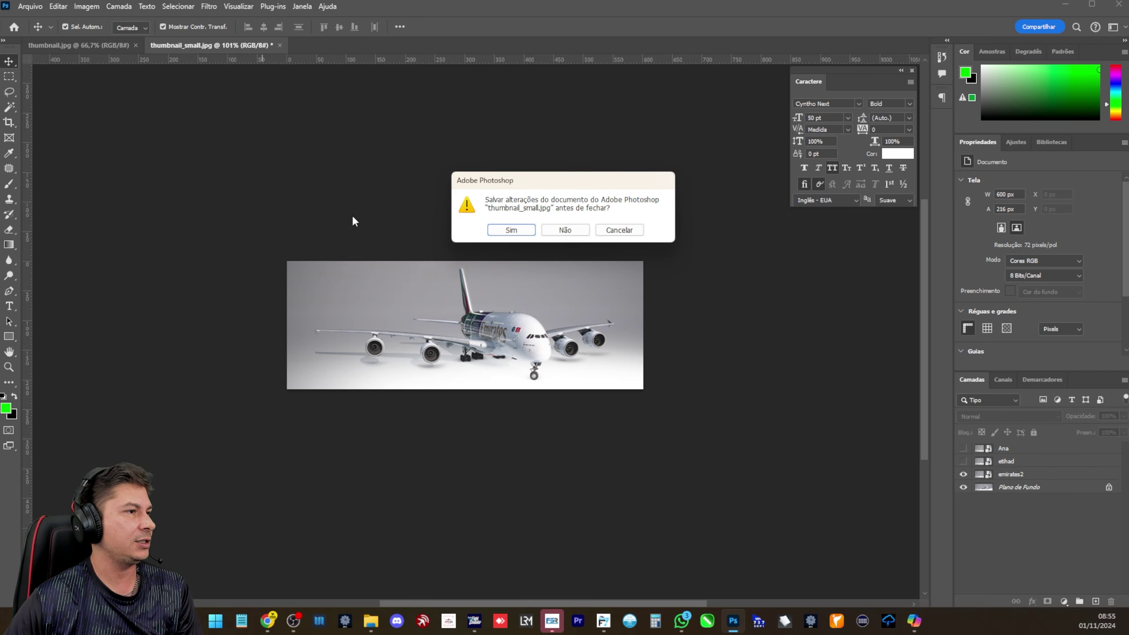
left_click(569, 231)
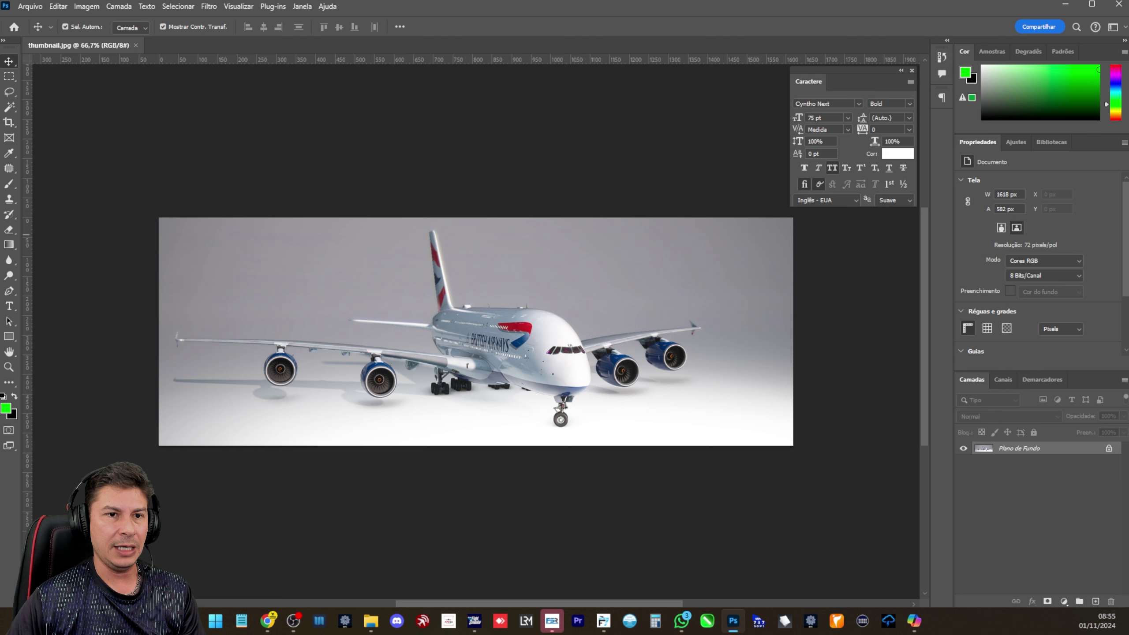
left_click_drag(1120, 192, 466, 273)
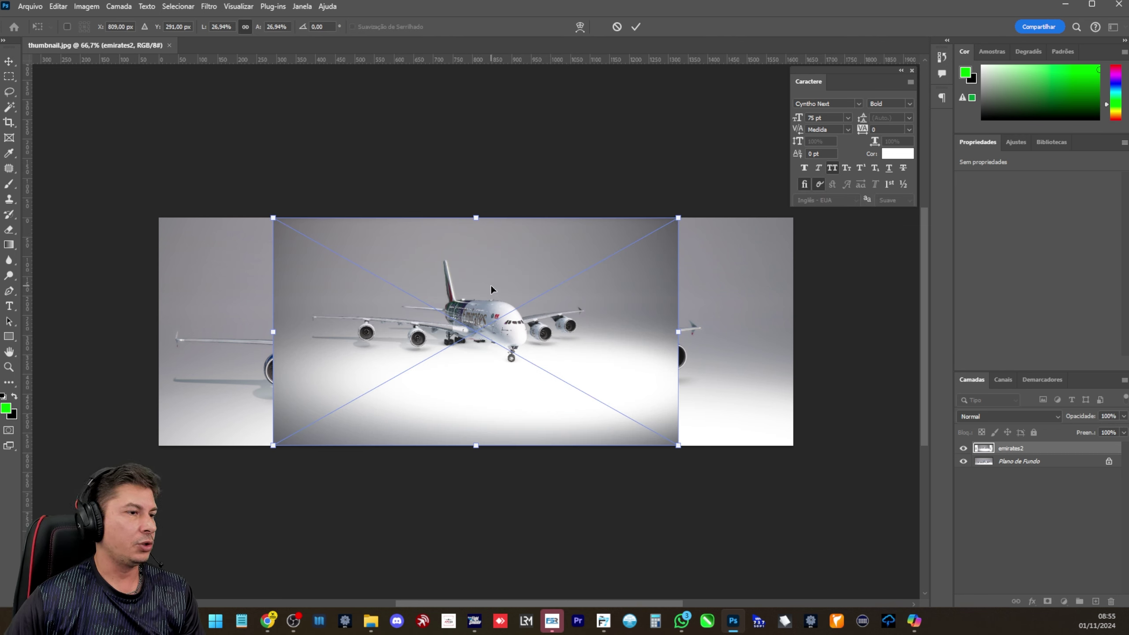
key("Return")
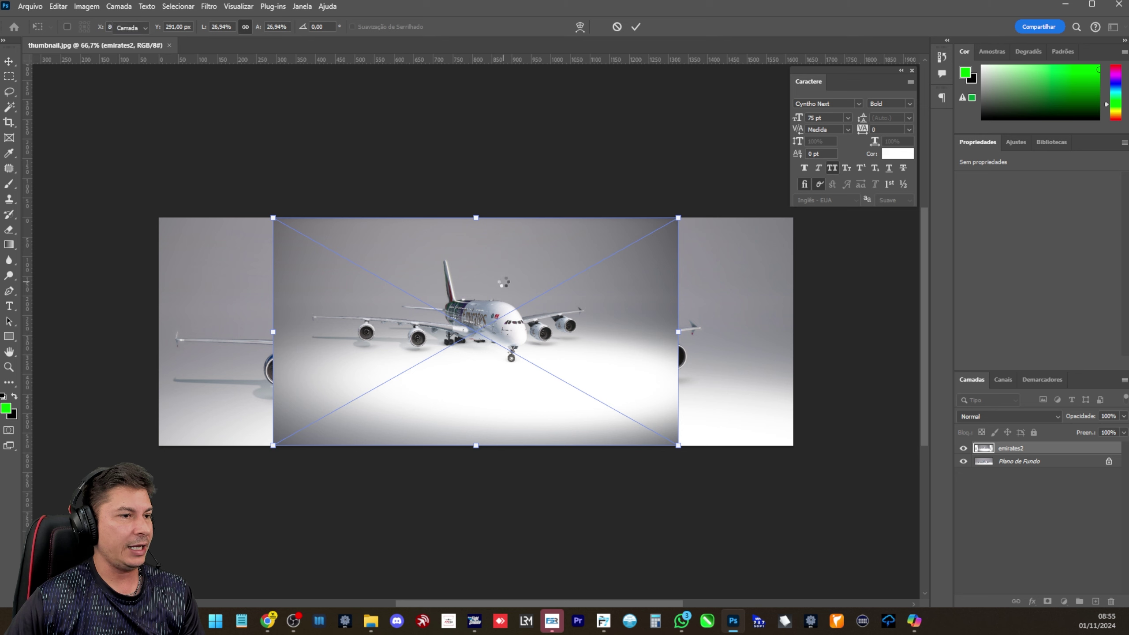
key("Return")
key("Return")
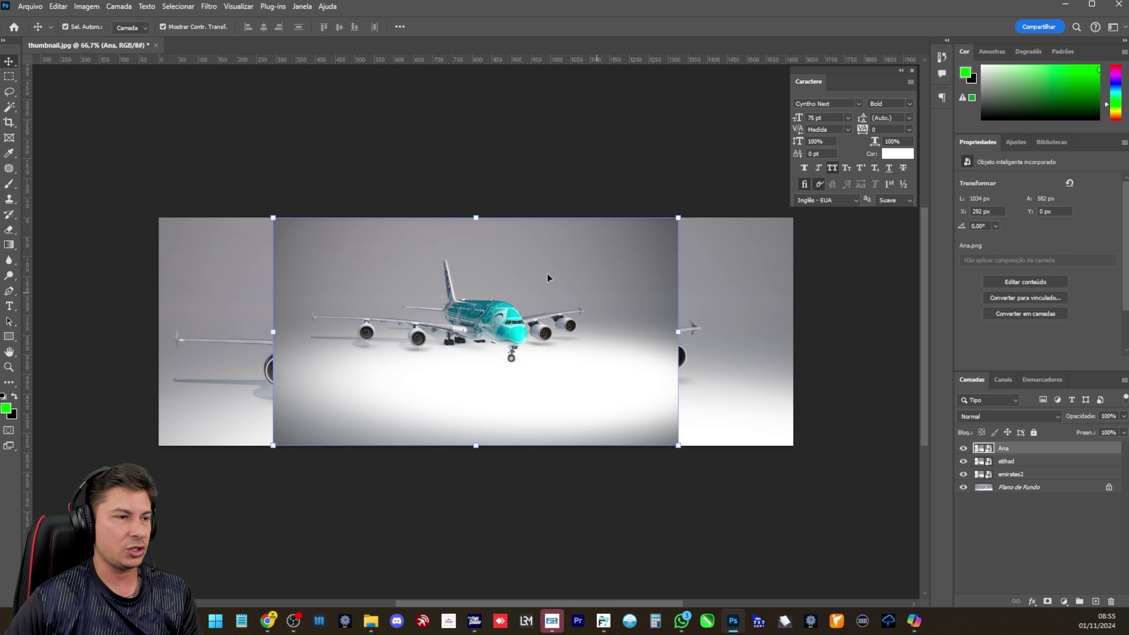
Set the opacity of the Ana, etihad and emirates2 layers to 50%
left_click(1027, 475, "shift")
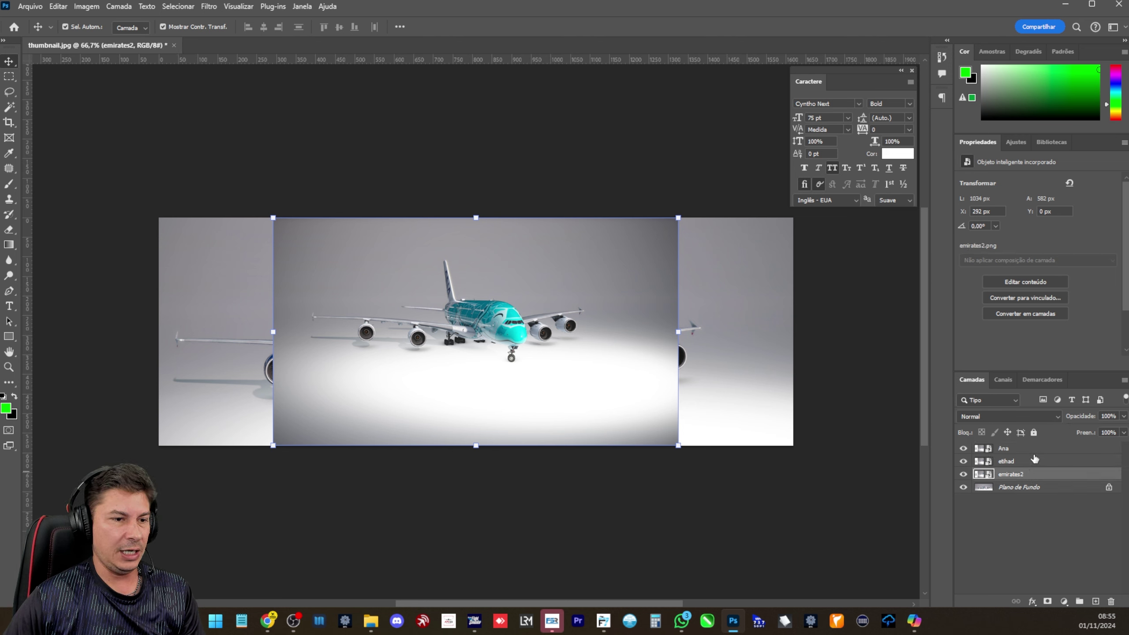
left_click(1116, 415)
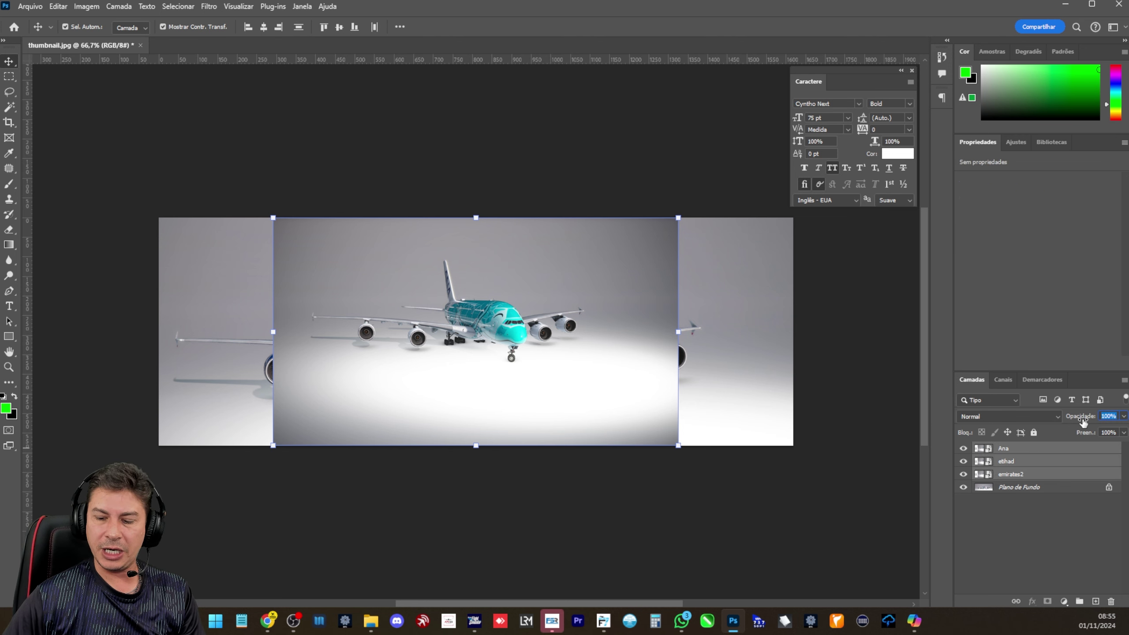
type("50")
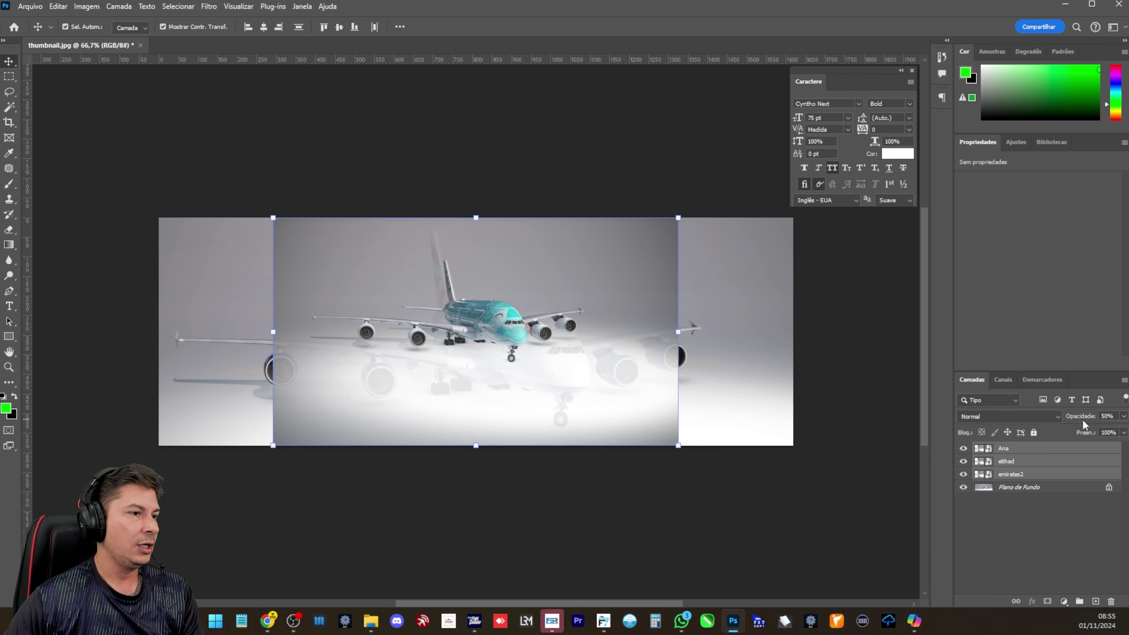
Enlarge the three selected layers together to about 192% and move them so their aircraft overlaps the one in the background image
left_click_drag(677, 219, 818, 138)
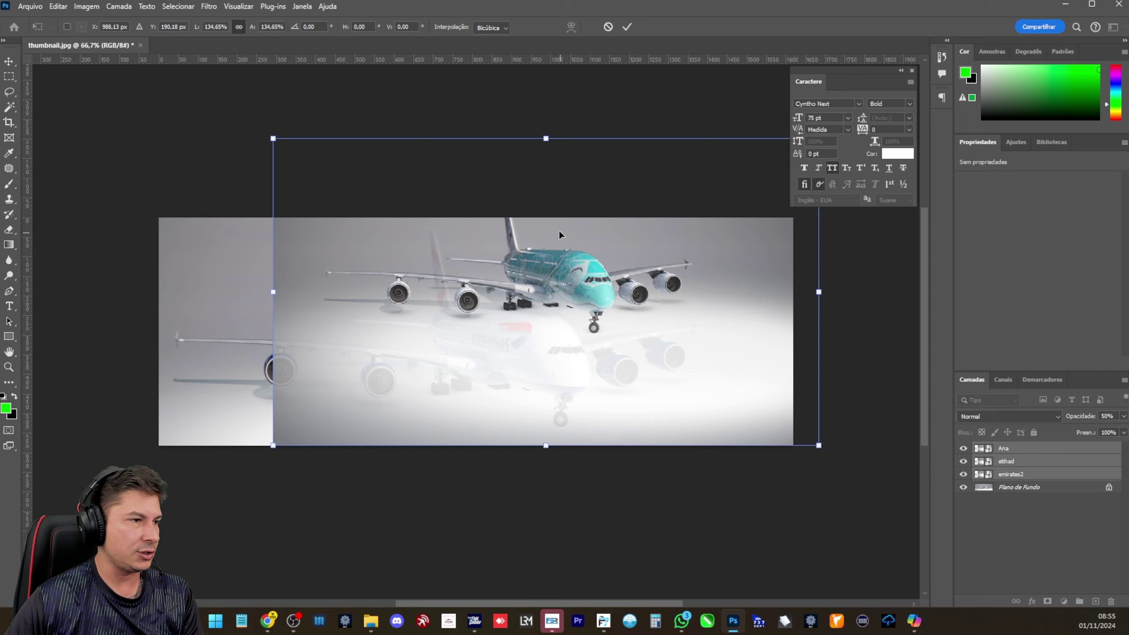
left_click_drag(272, 138, 95, 101)
left_click_drag(542, 250, 532, 354)
left_click_drag(805, 557, 891, 586)
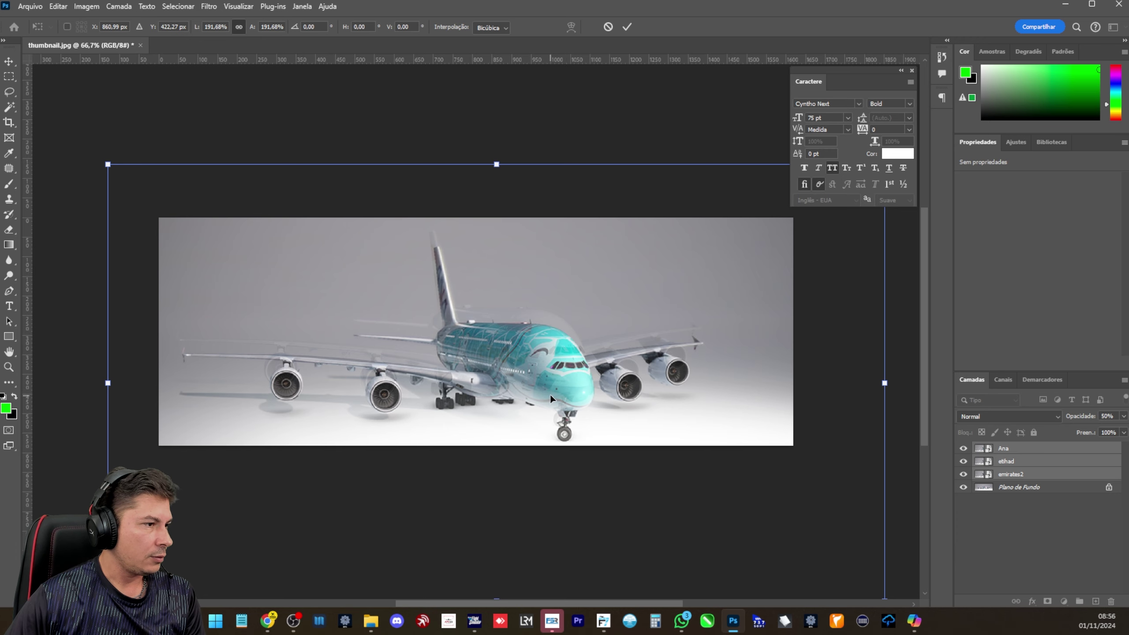
left_click_drag(551, 394, 550, 378)
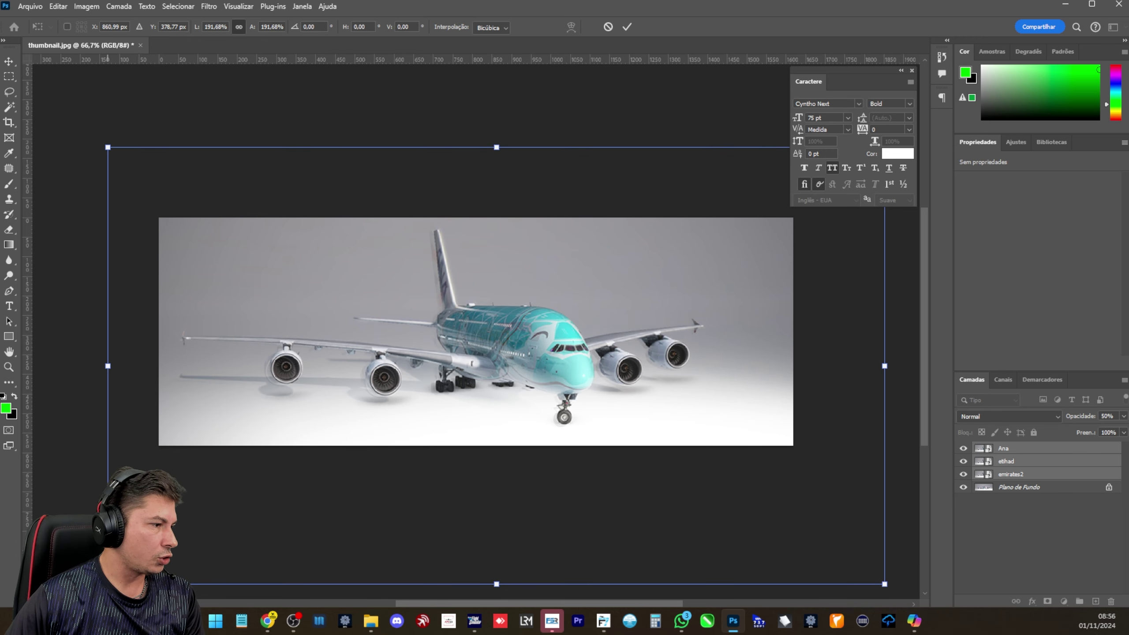
left_click_drag(107, 584, 104, 586)
Fine-tune the three layers' scale to about 191.8% against the background aircraft, closing the Character panel, and apply the transform
scroll(697, 223, "down", 3)
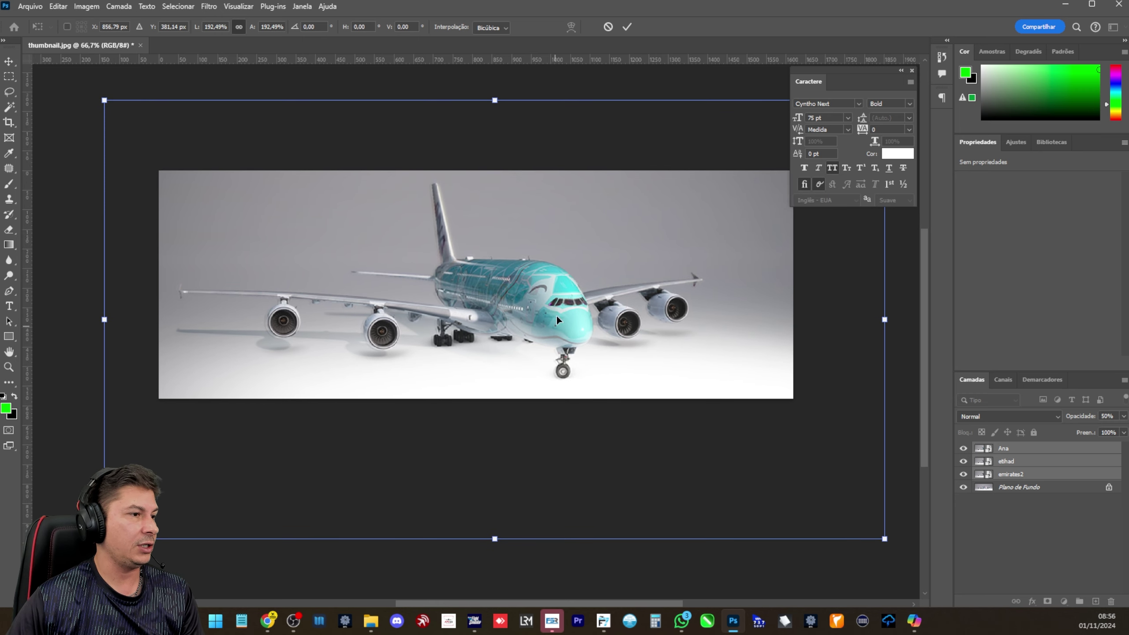
scroll(554, 288, "down", 2)
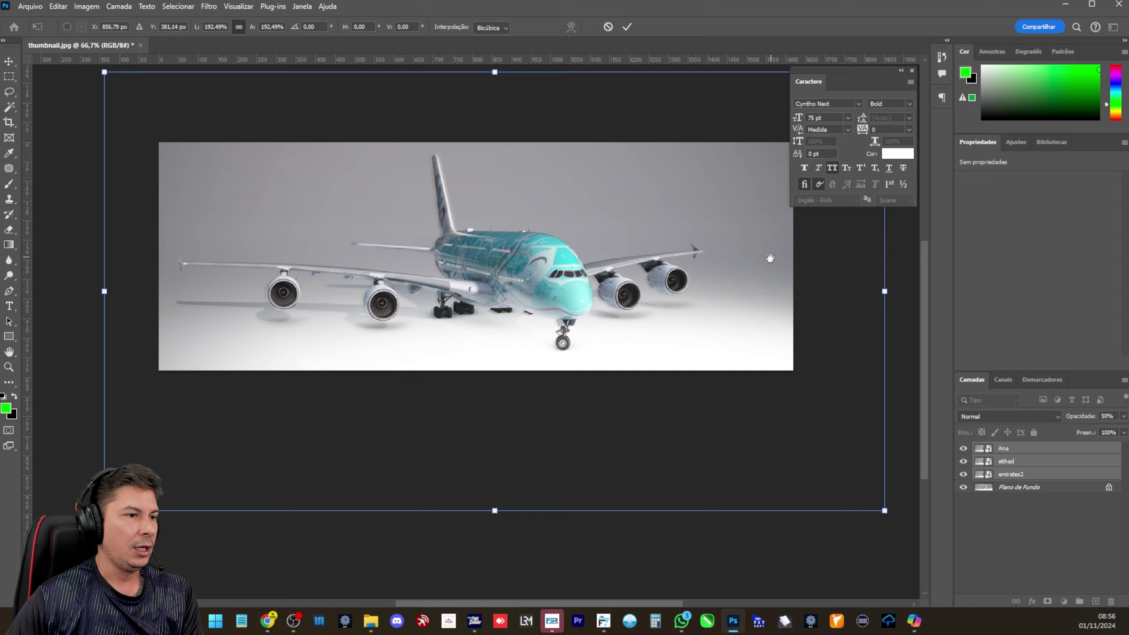
left_click_drag(770, 258, 692, 326)
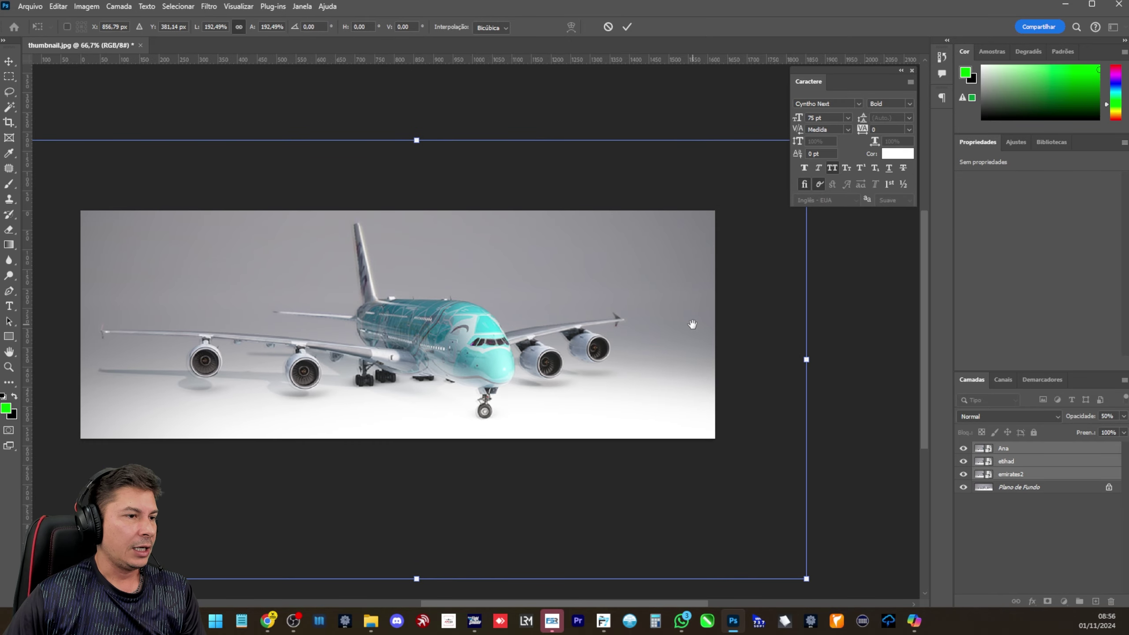
left_click(912, 70)
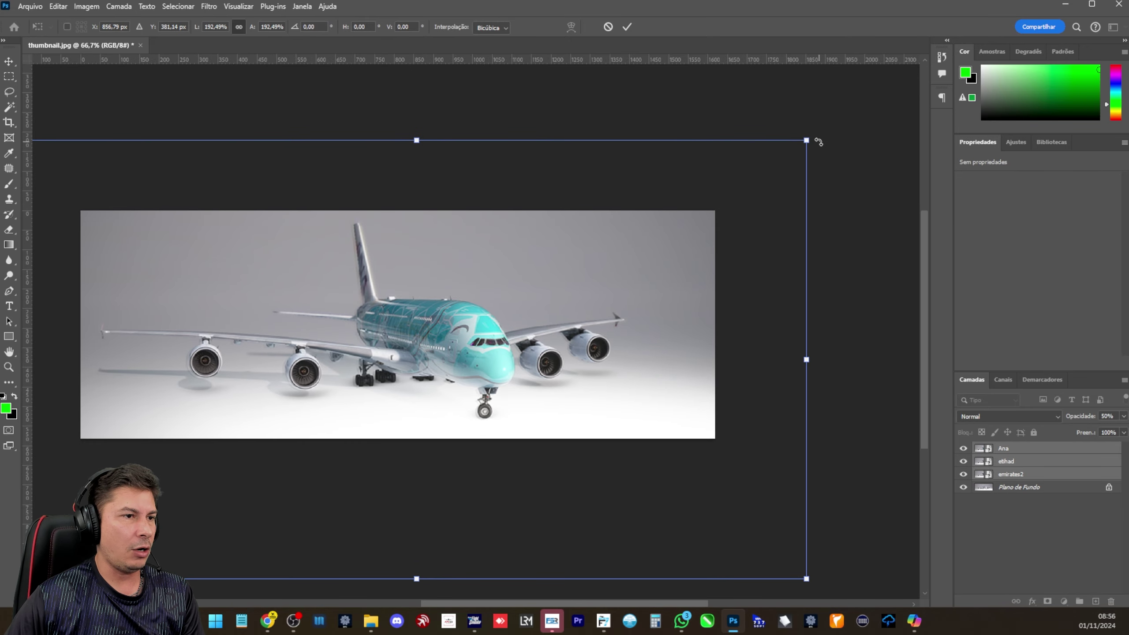
left_click_drag(806, 142, 807, 148)
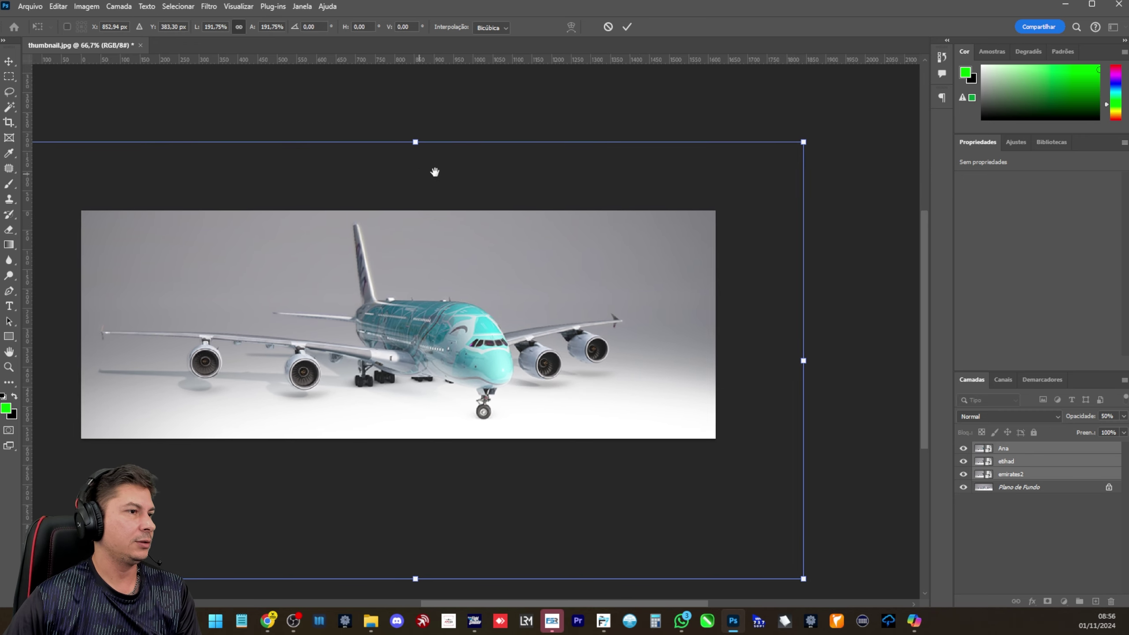
left_click_drag(407, 180, 537, 164)
left_click_drag(155, 127, 155, 127)
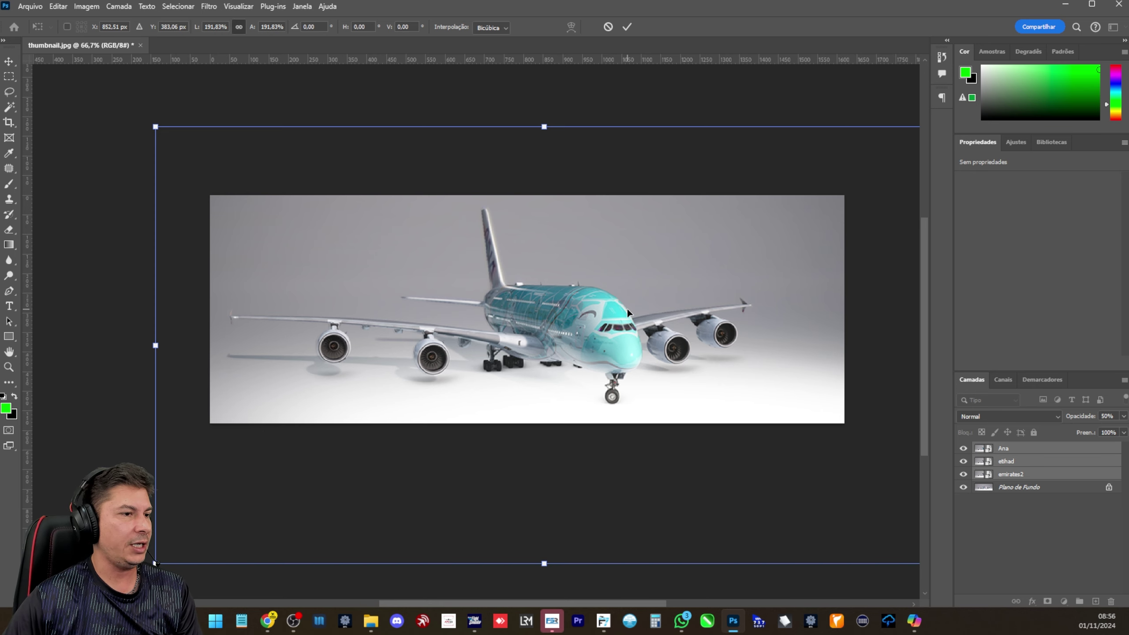
key("Return")
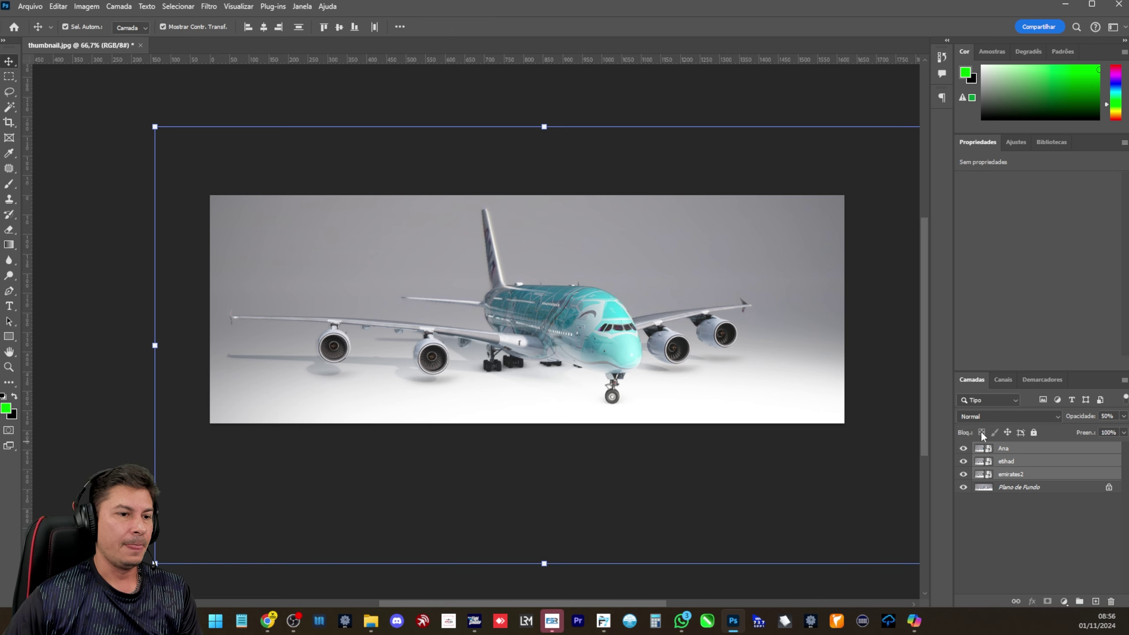
Toggle the visibility of the lower livery layers and the background to check the aircraft alignment
left_click(963, 474)
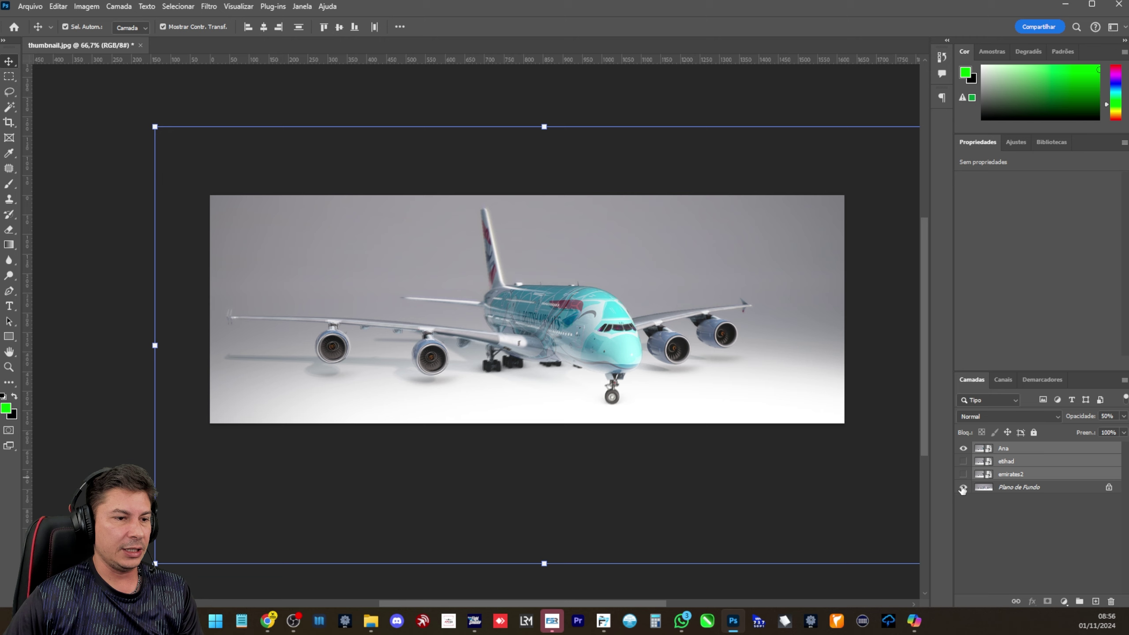
left_click(963, 487)
left_click_drag(963, 491, 963, 464)
Set the three livery layers' opacity back to 100% and leave only the Ana layer visible above the background
left_click(1027, 474)
left_click(1079, 450, "shift")
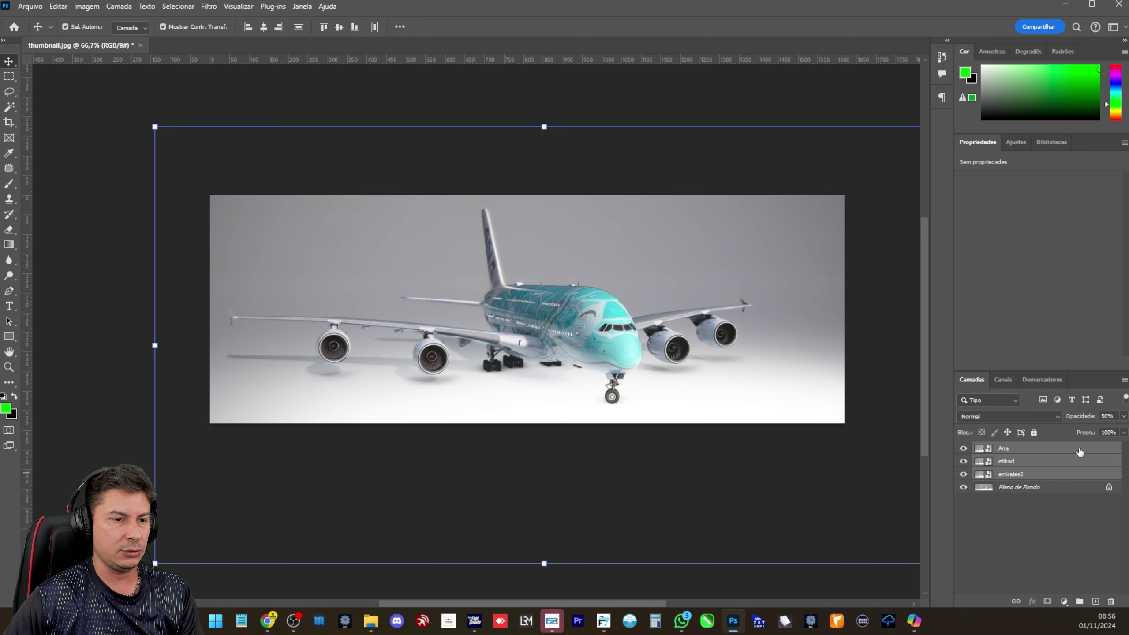
left_click(1113, 417)
type("100")
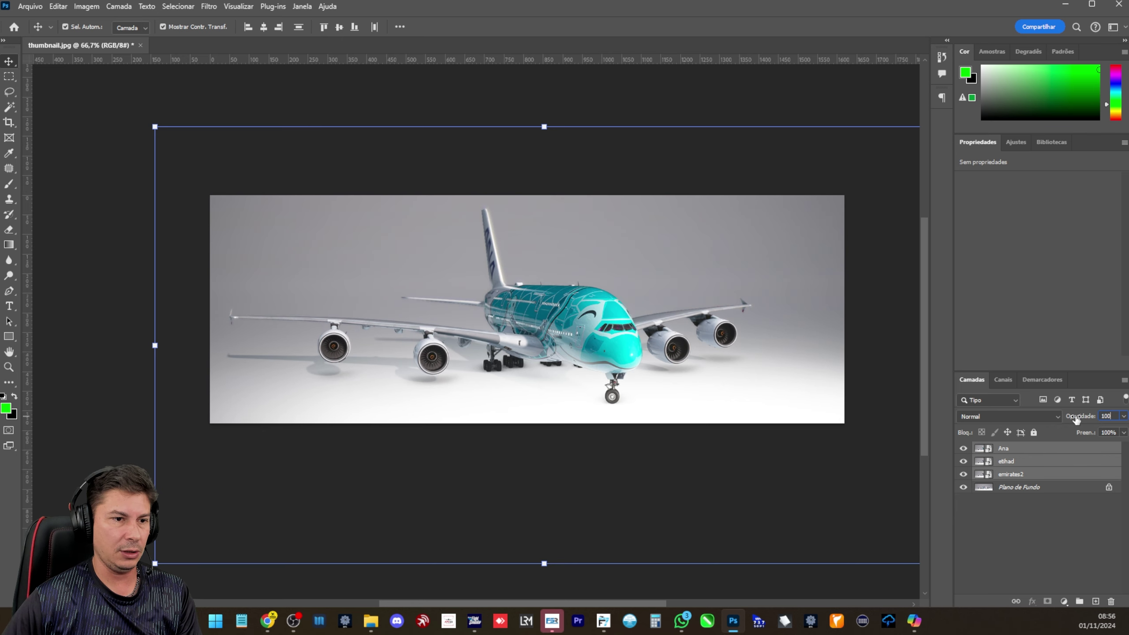
left_click(1037, 449)
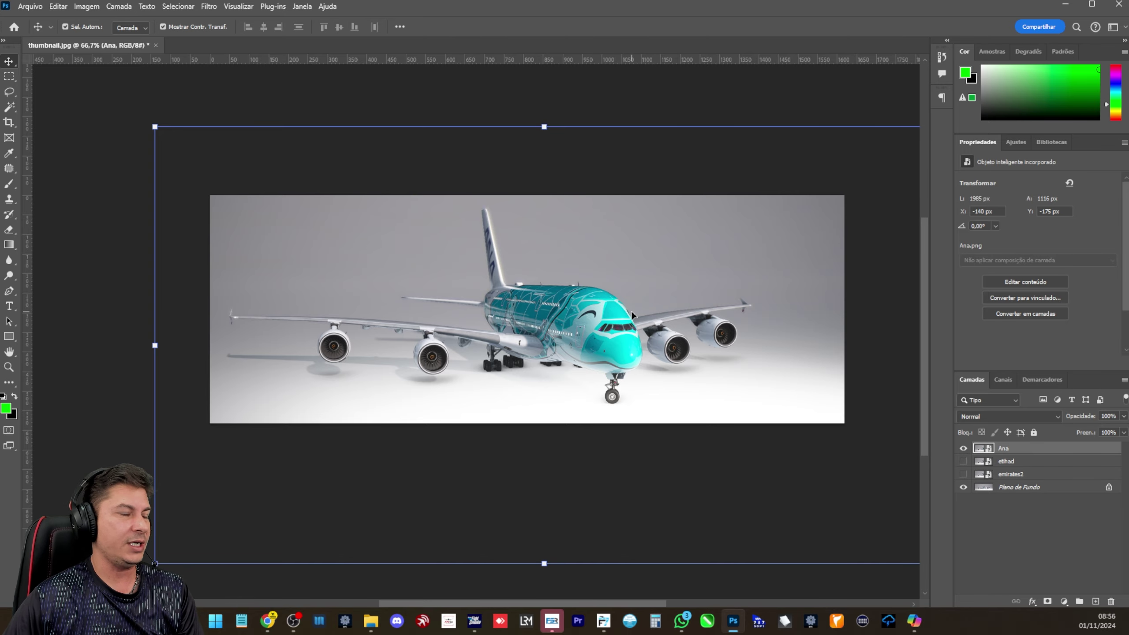
Start a Save for Web export of the Ana thumbnail as JPEG and browse up to the novas pinturas folder
key("ctrl")
key("ctrl+alt+shift+s")
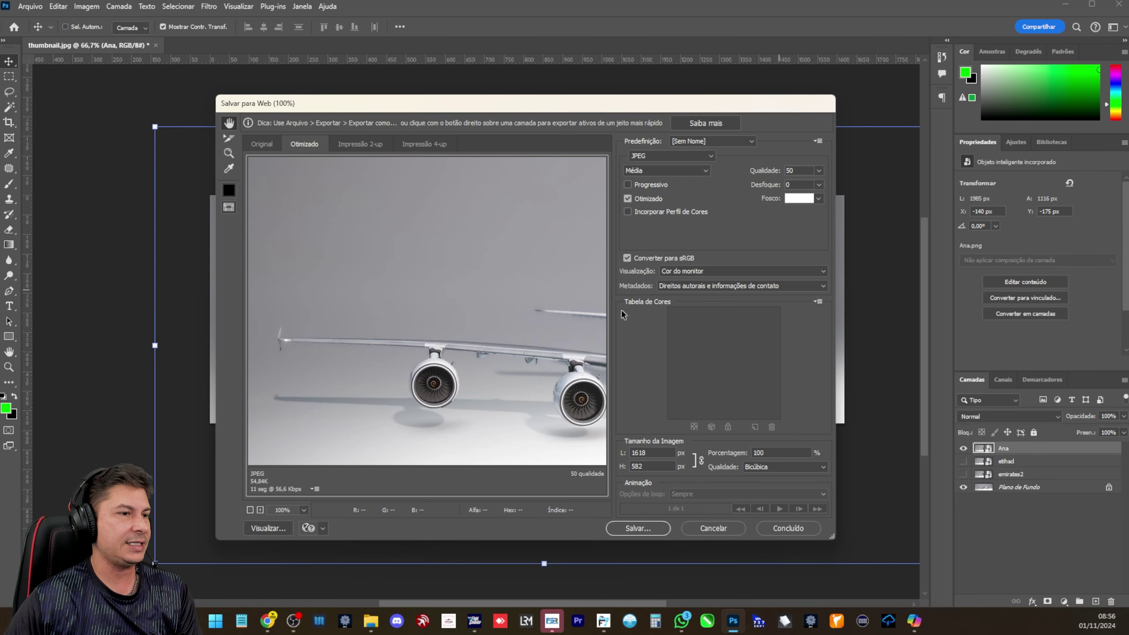
left_click(636, 528)
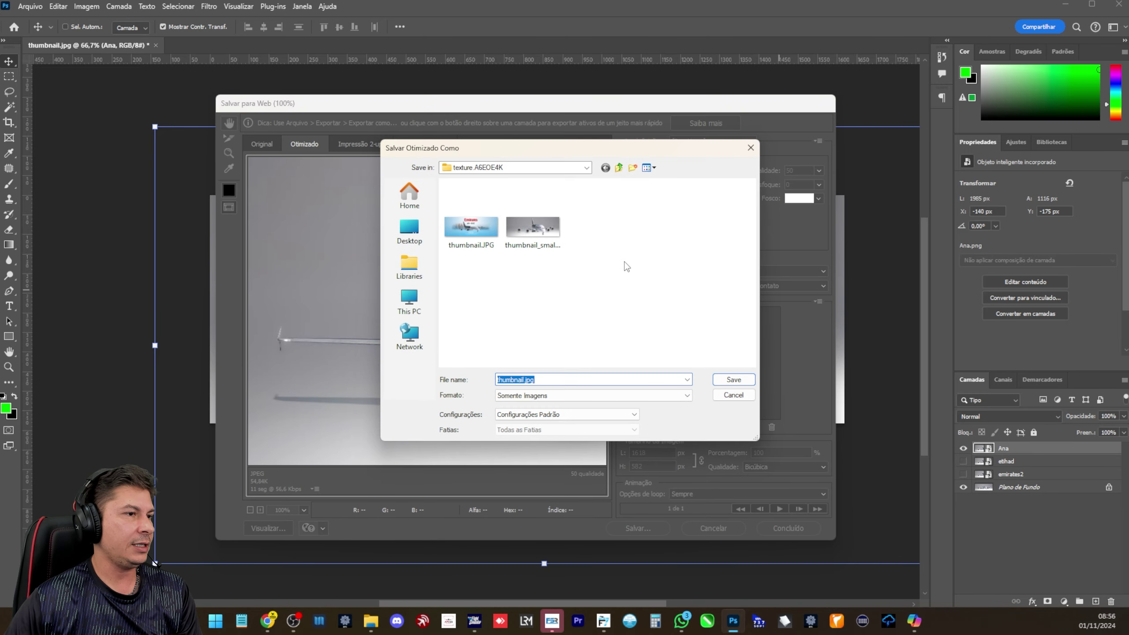
left_click(619, 167)
left_click(619, 168)
left_click(619, 168)
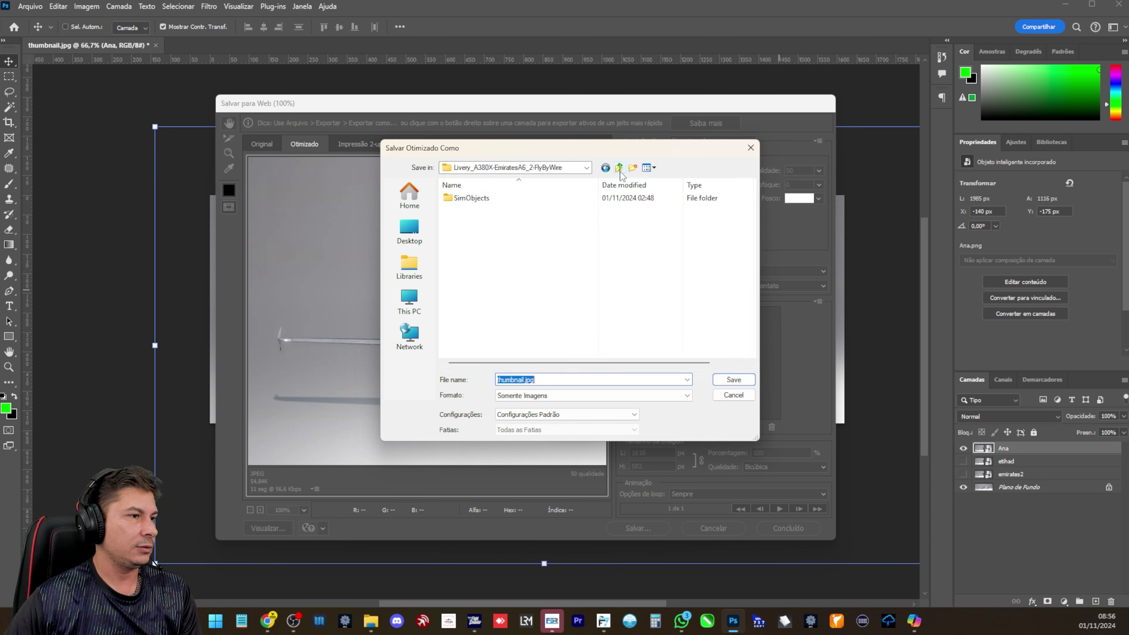
left_click(619, 167)
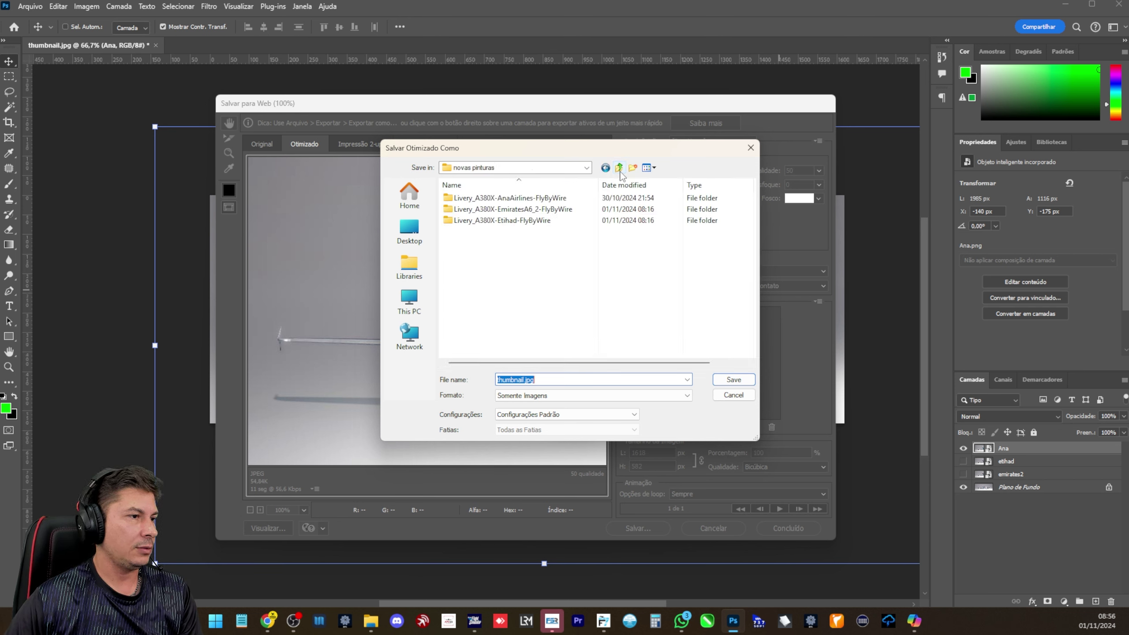
Save the Ana export over thumbnail.jpg in the TEXTURE.ANA folder of Livery_A380X-AnaAirlines-FlyByWire, replacing the existing file
double_click(516, 200)
double_click(498, 199)
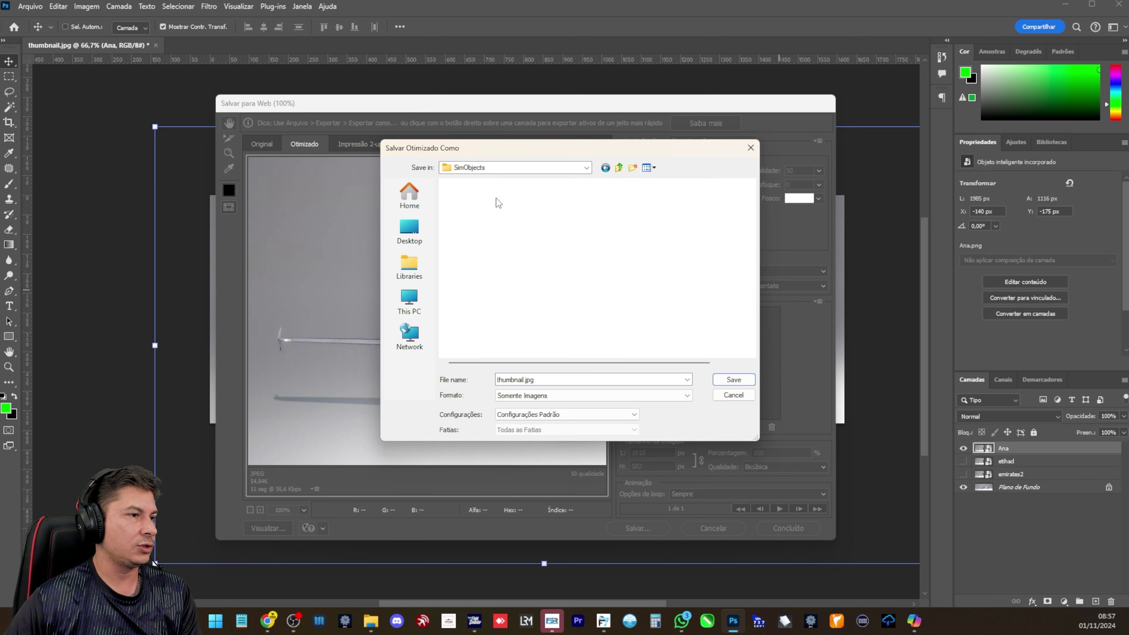
double_click(497, 199)
double_click(498, 200)
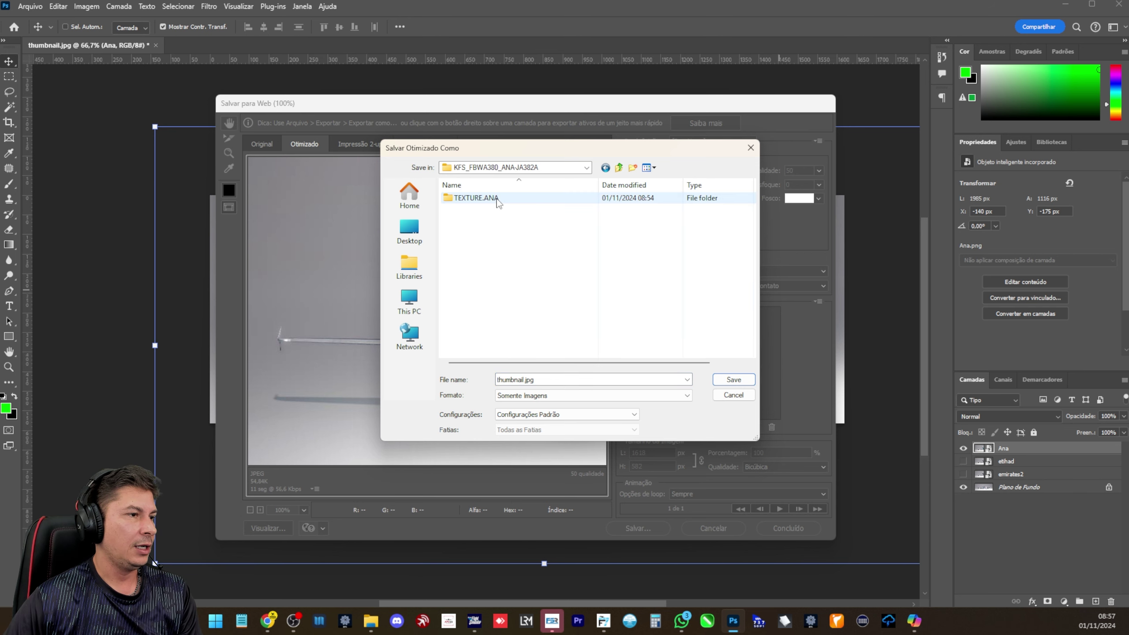
double_click(498, 200)
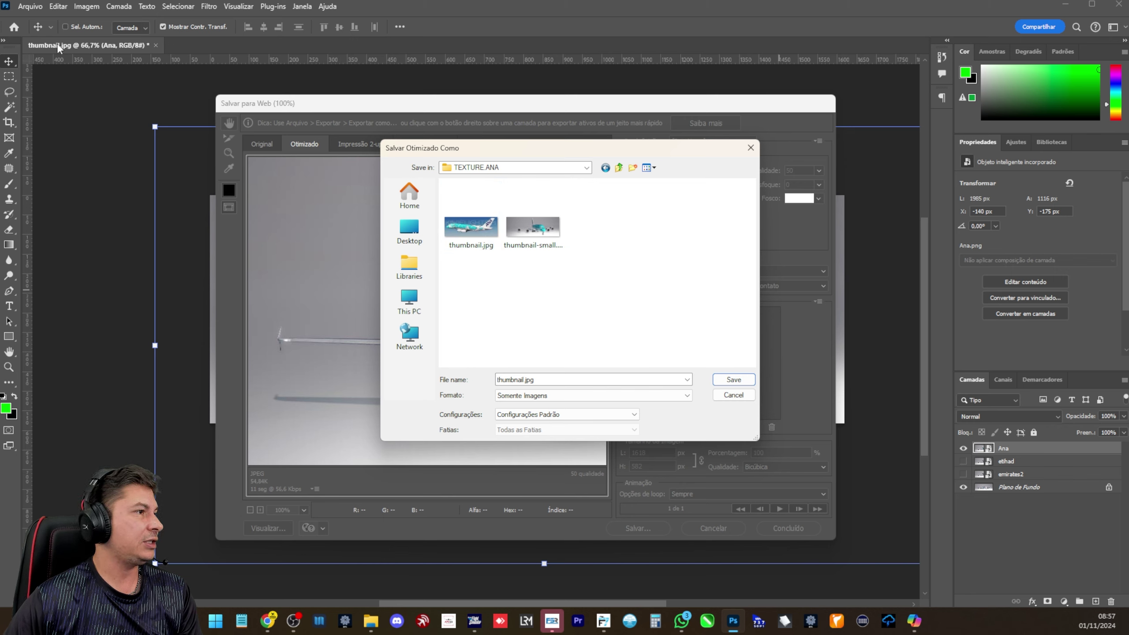
double_click(471, 232)
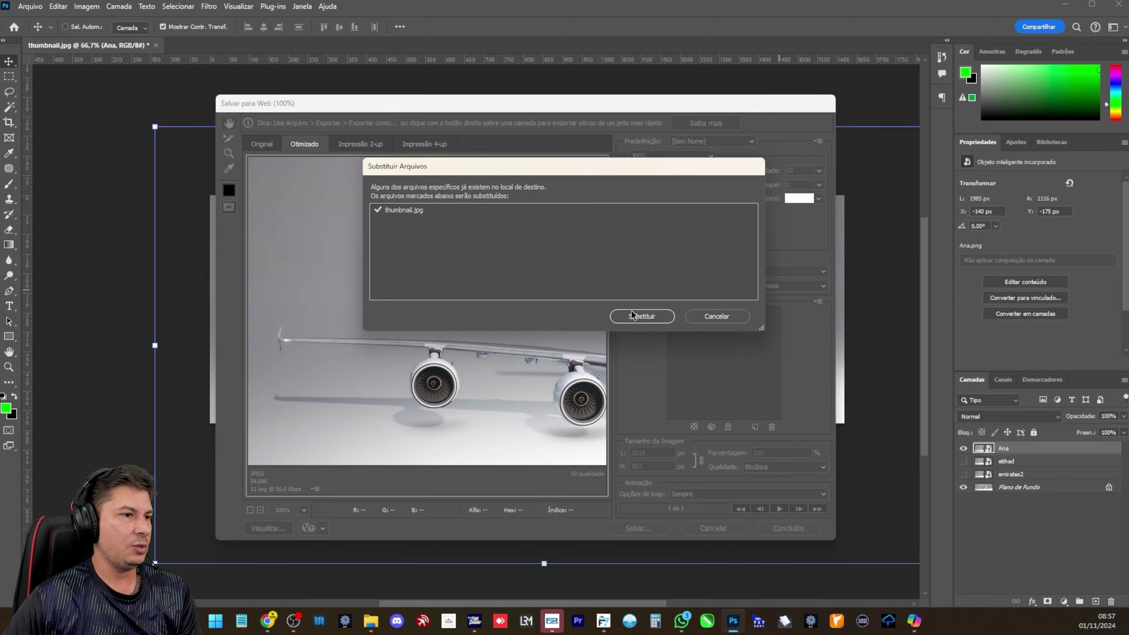
left_click(641, 316)
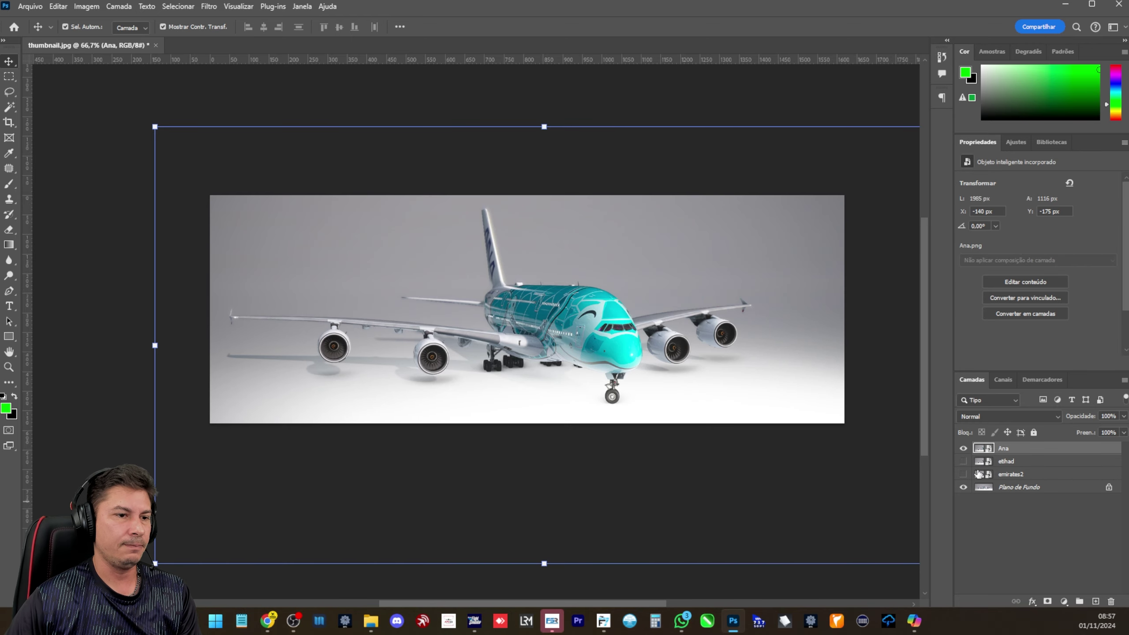
Show only the etihad layer above the background, start its Save for Web JPEG export and browse up to the novas pinturas folder
left_click(963, 448)
left_click(963, 462)
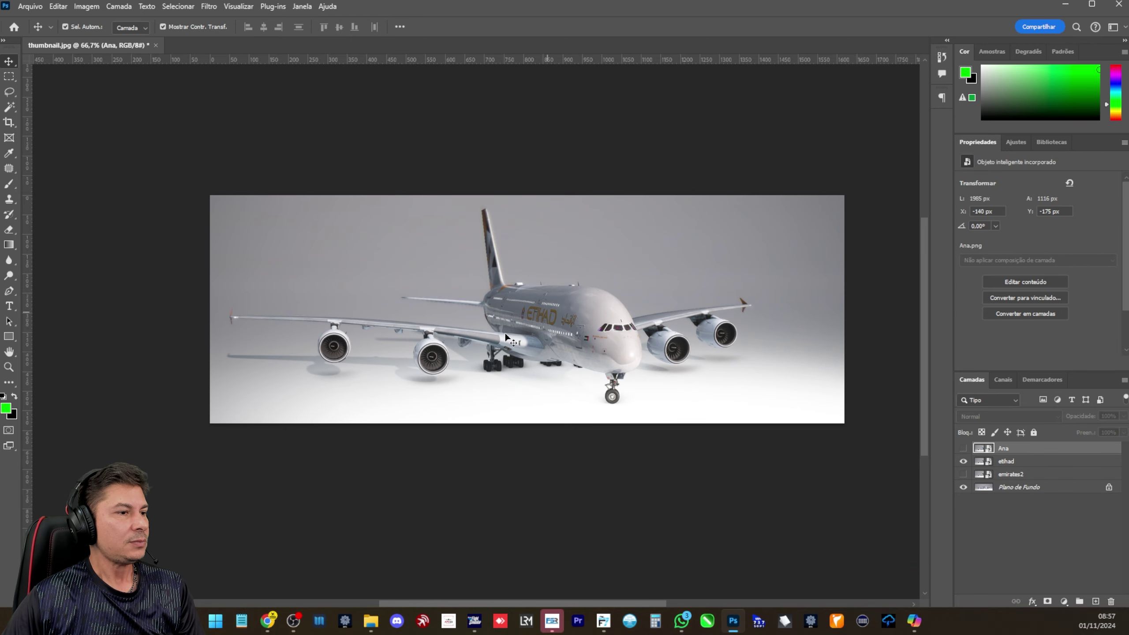
key("ctrl+alt+shift+s")
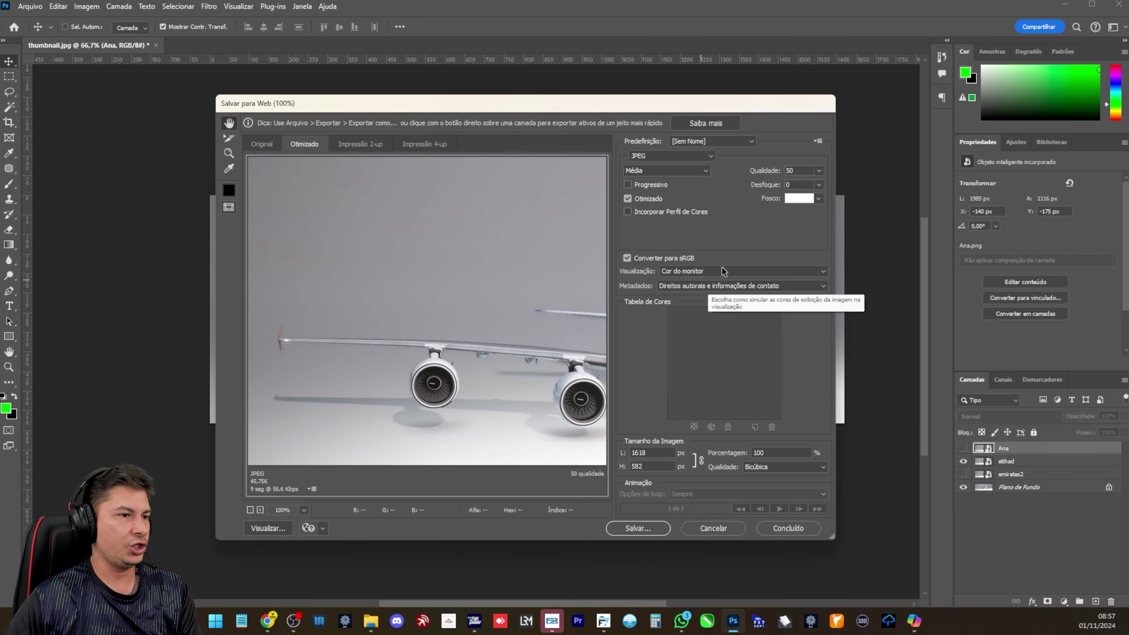
left_click(638, 528)
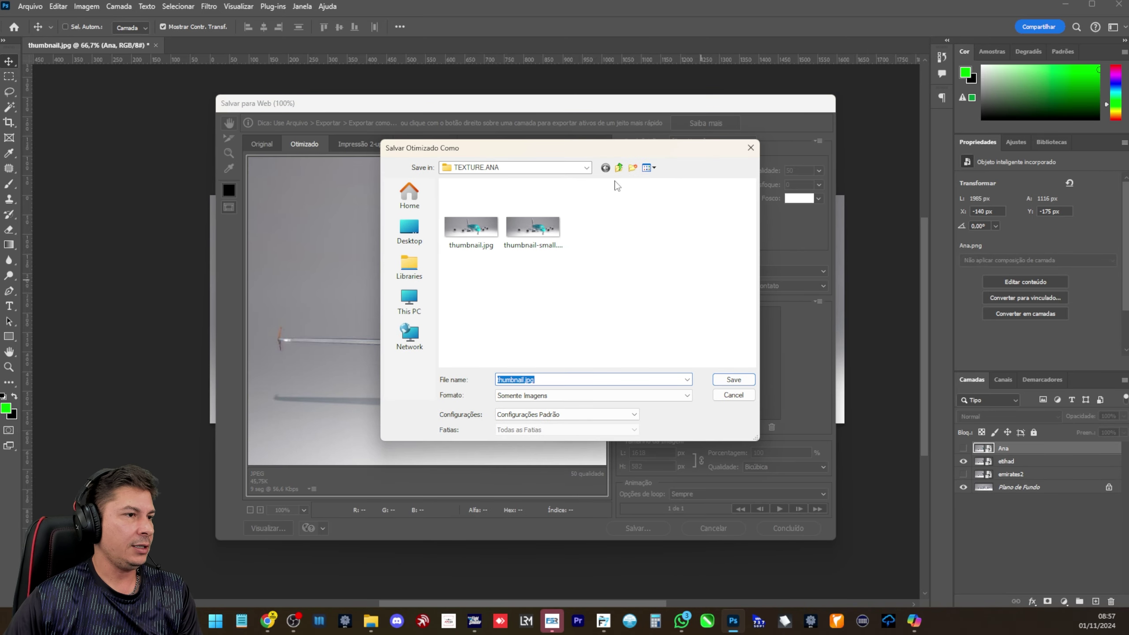
left_click(619, 167)
left_click(620, 168)
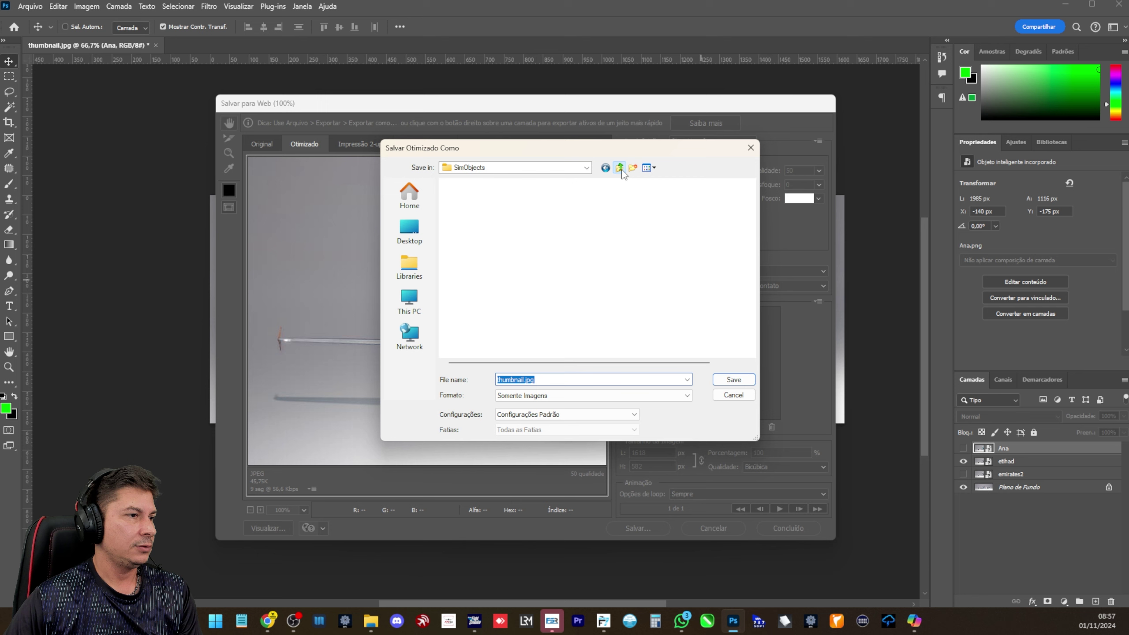
left_click(619, 167)
left_click(619, 167)
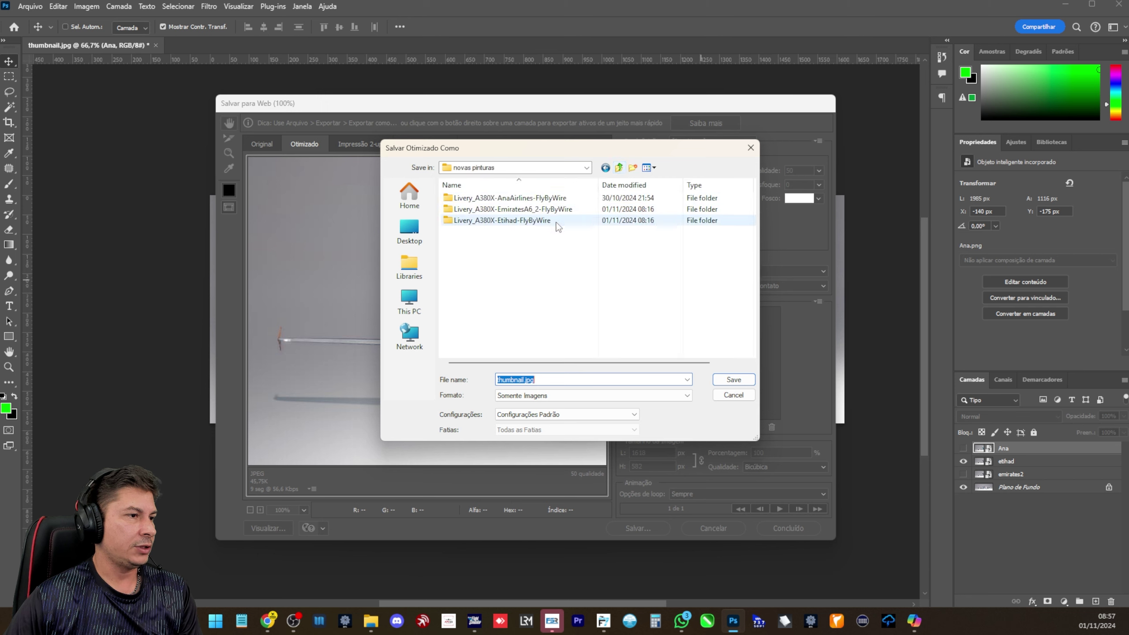
Save the Etihad export over thumbnail.JPG in the texture.A6API4K folder of Livery_A380X-Etihad-FlyByWire, replacing the existing file
double_click(510, 221)
double_click(471, 199)
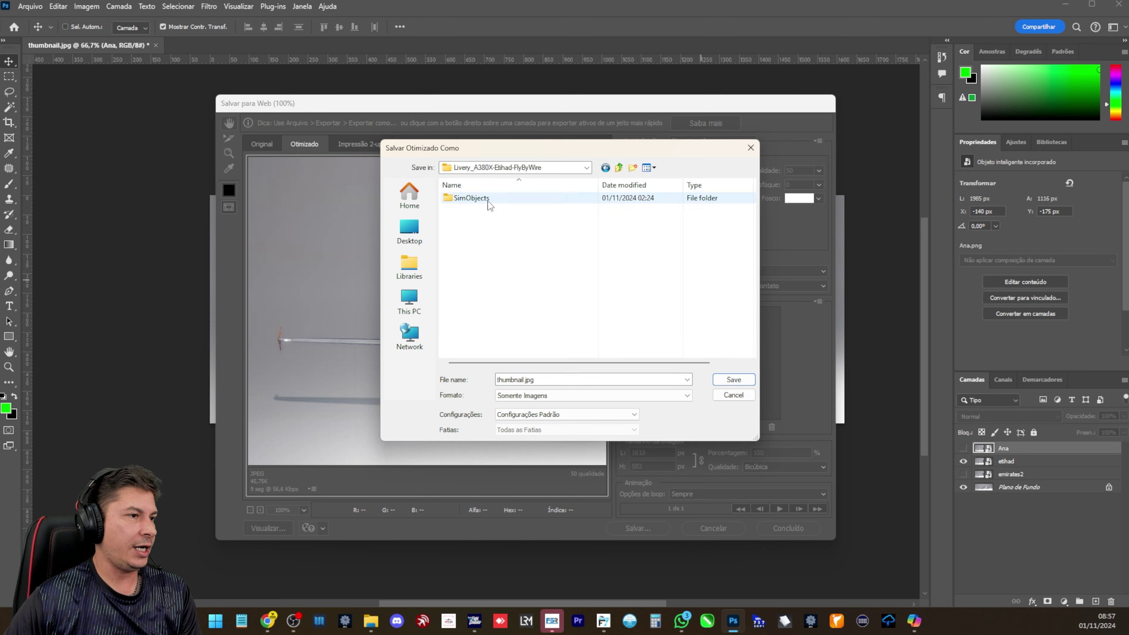
double_click(491, 201)
double_click(496, 201)
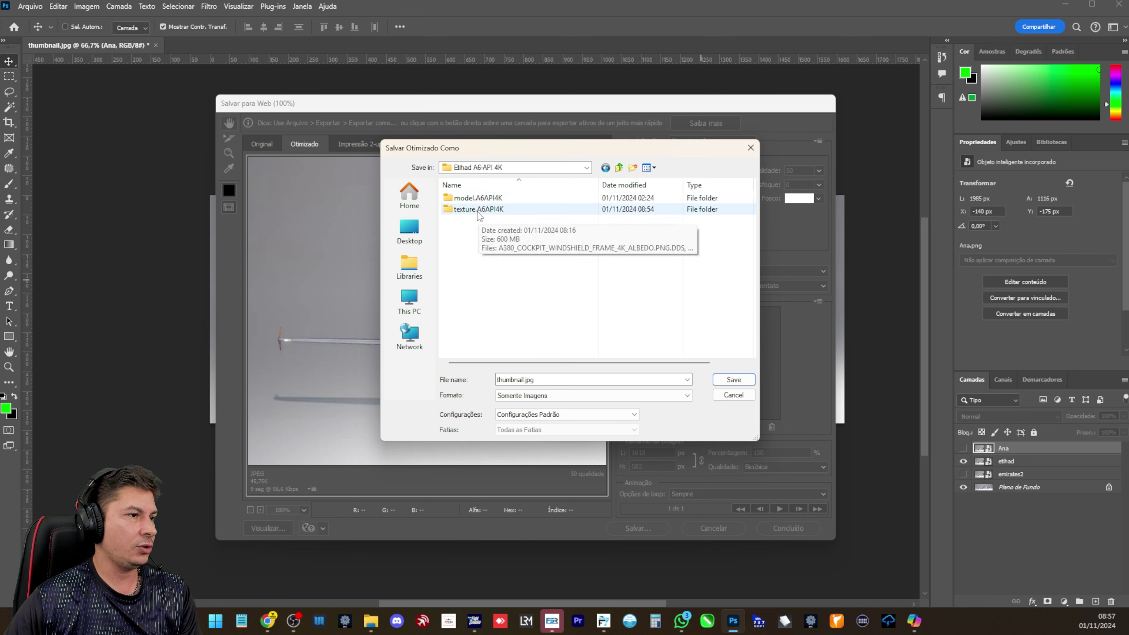
double_click(479, 210)
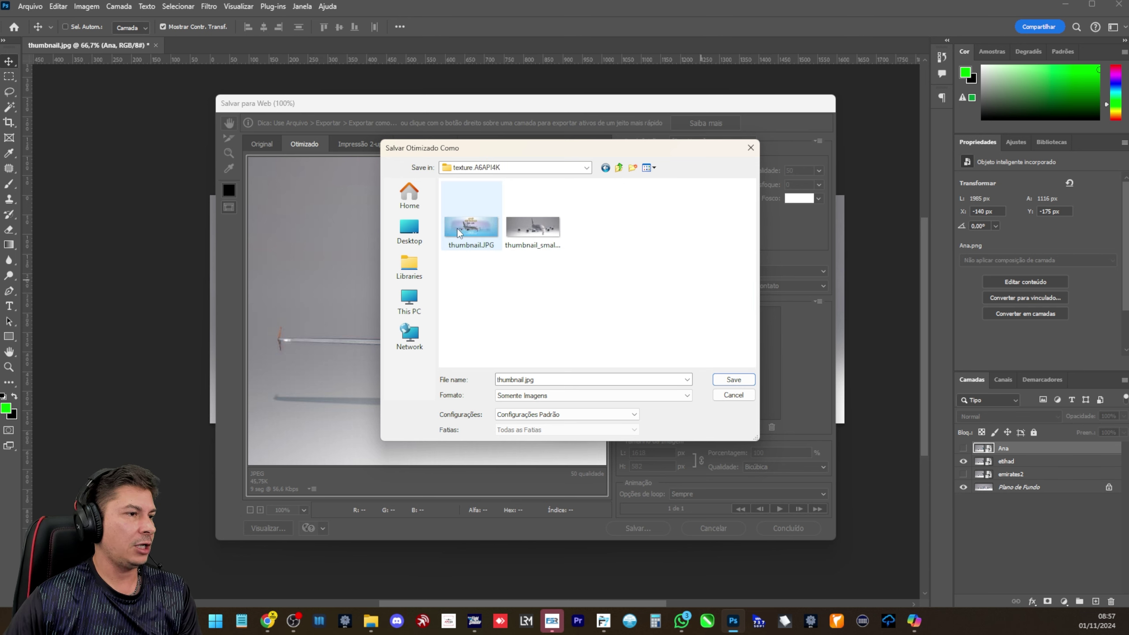
double_click(474, 228)
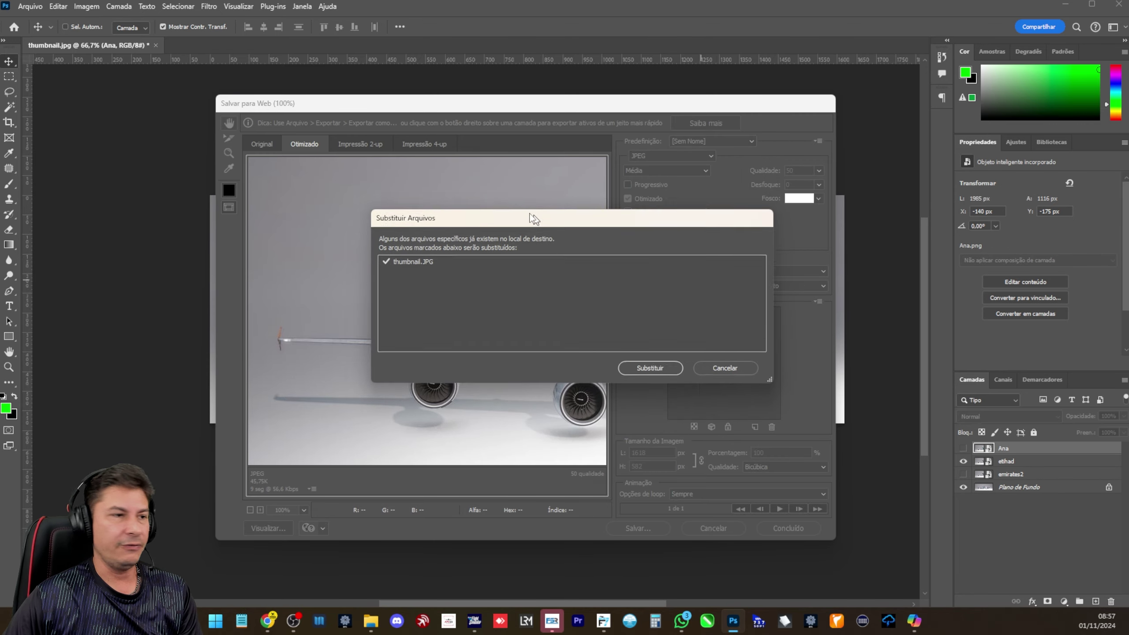
left_click(618, 356)
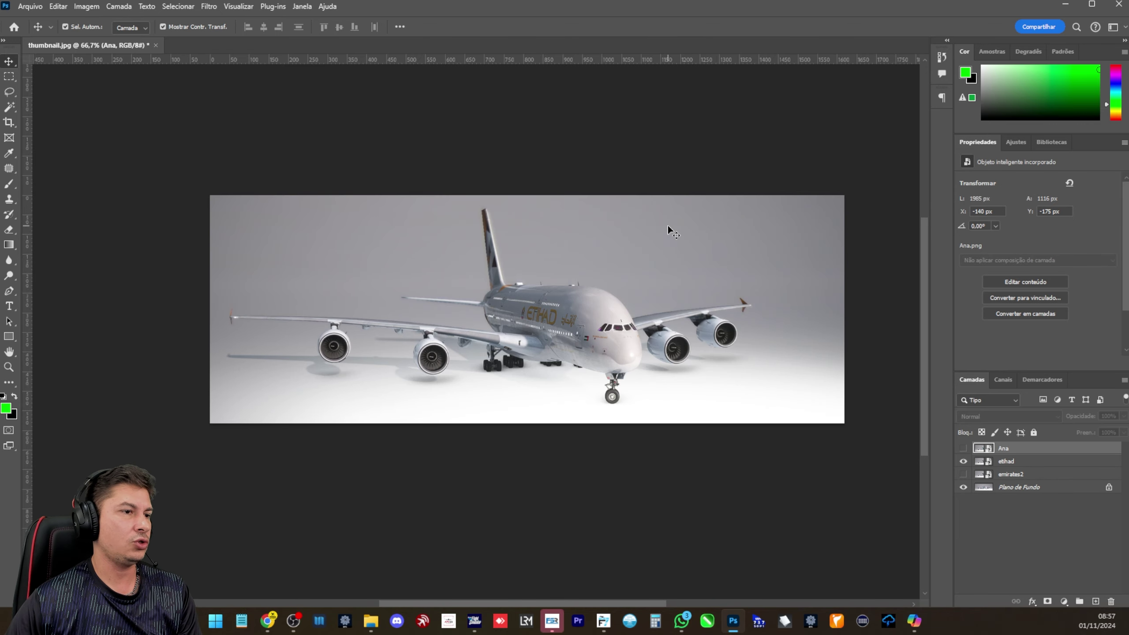
Show only the emirates2 layer above the background, start its Save for Web JPEG export and browse up to the novas pinturas folder
left_click(961, 462)
left_click(962, 474)
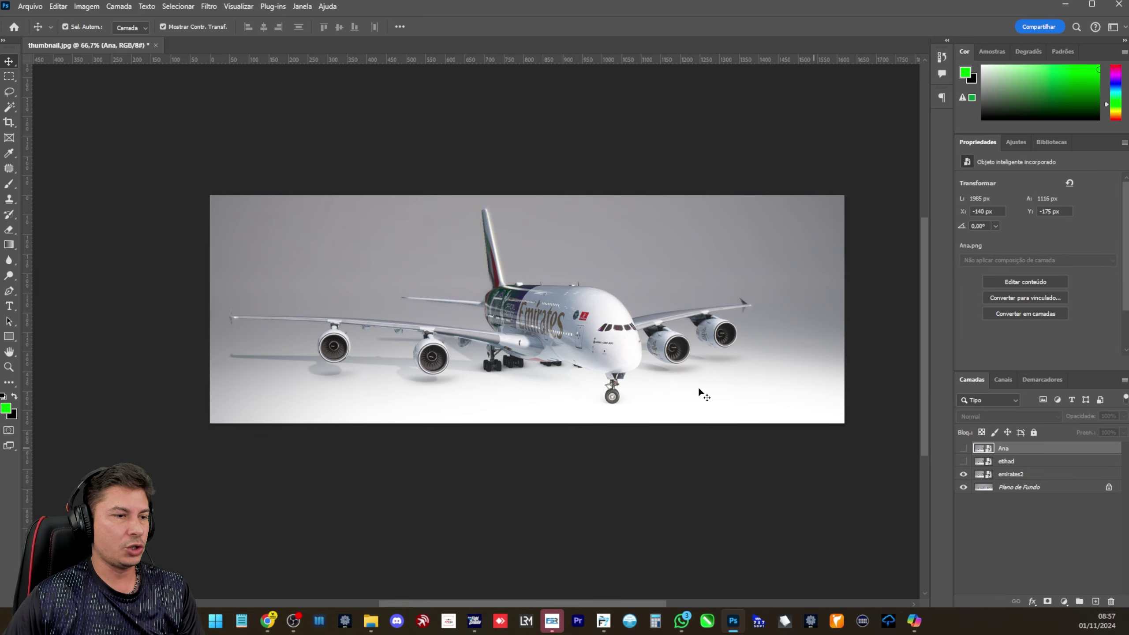
key("ctrl+alt+shift+s")
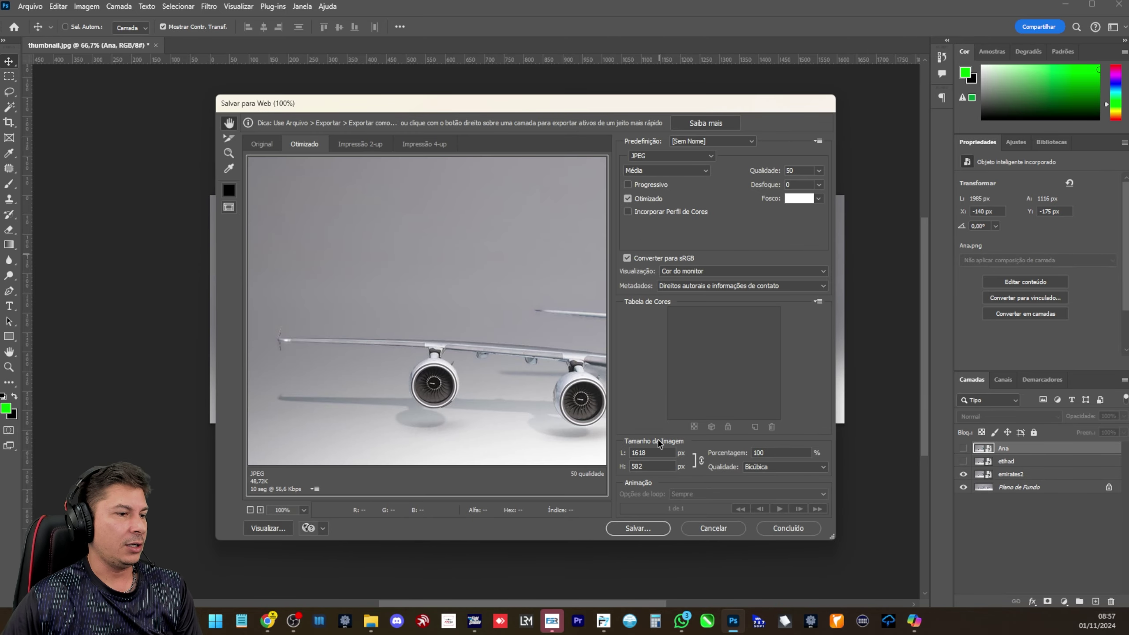
left_click(638, 528)
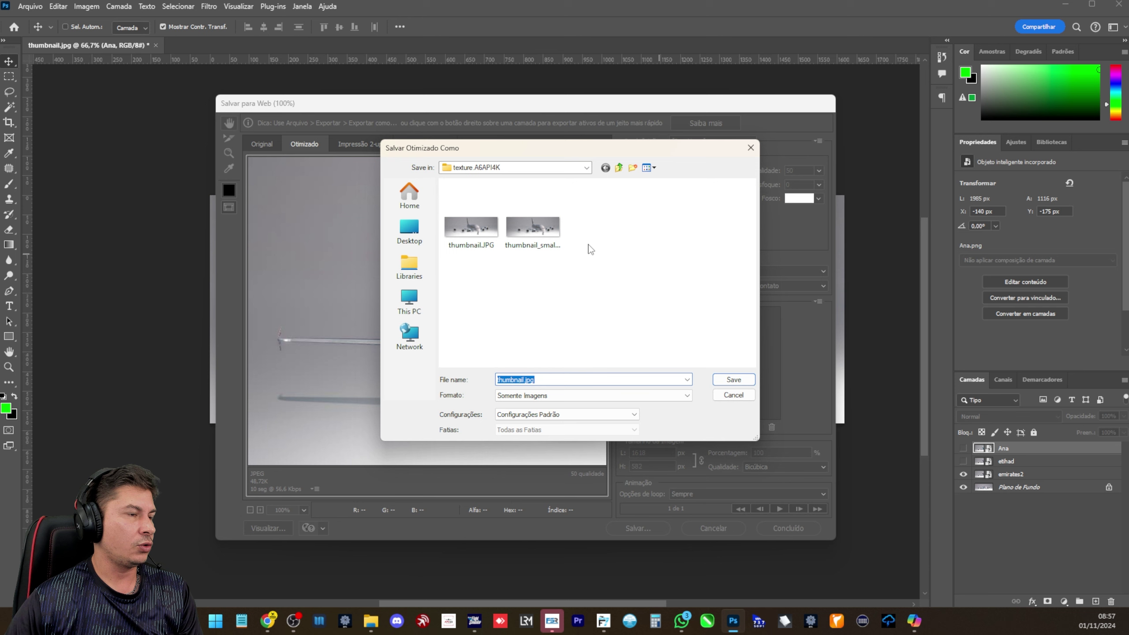
left_click(619, 168)
left_click(619, 168)
left_click(619, 168)
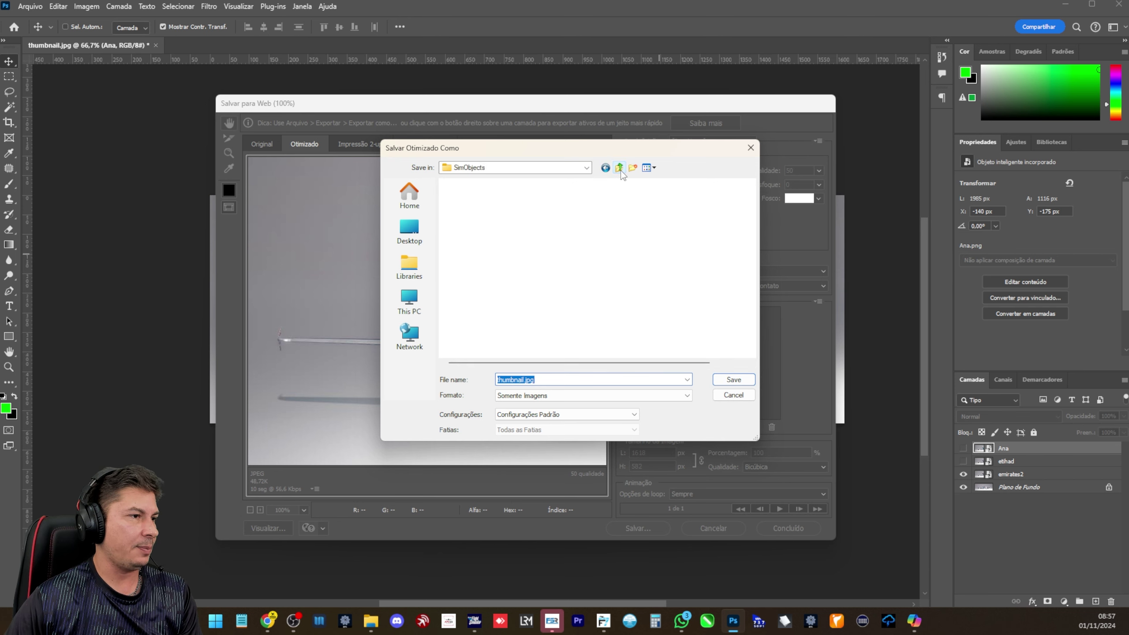
left_click(619, 167)
left_click(619, 167)
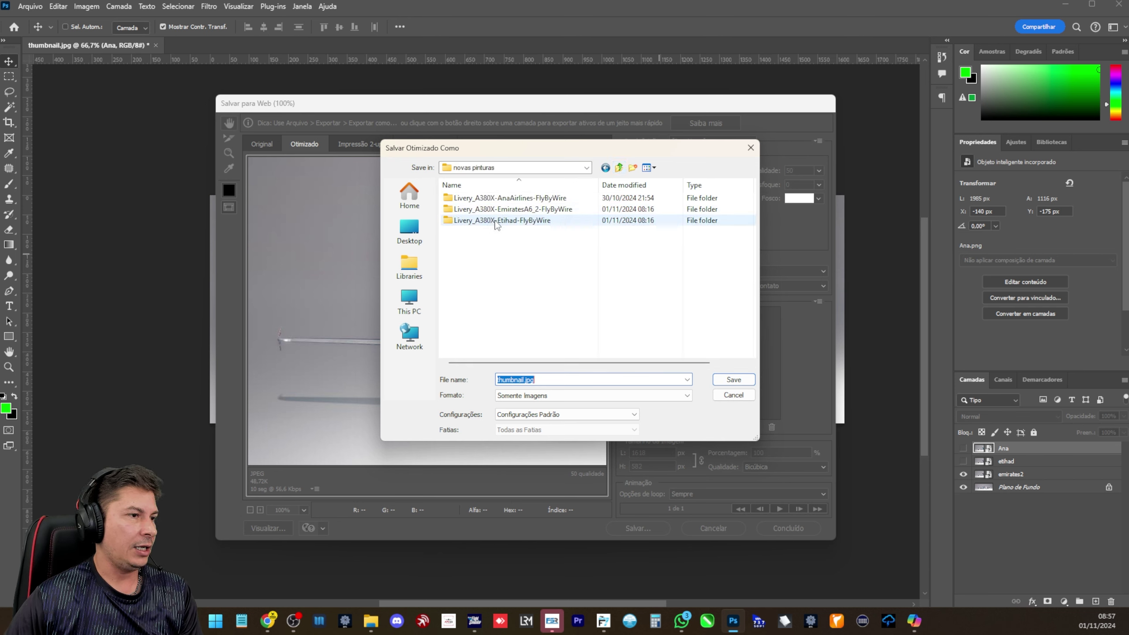
Save the Emirates export over thumbnail.JPG in the texture.A6EOE4K folder of Livery_A380X-EmiratesA6_2-FlyByWire, replacing the existing file
left_click(522, 213)
double_click(522, 210)
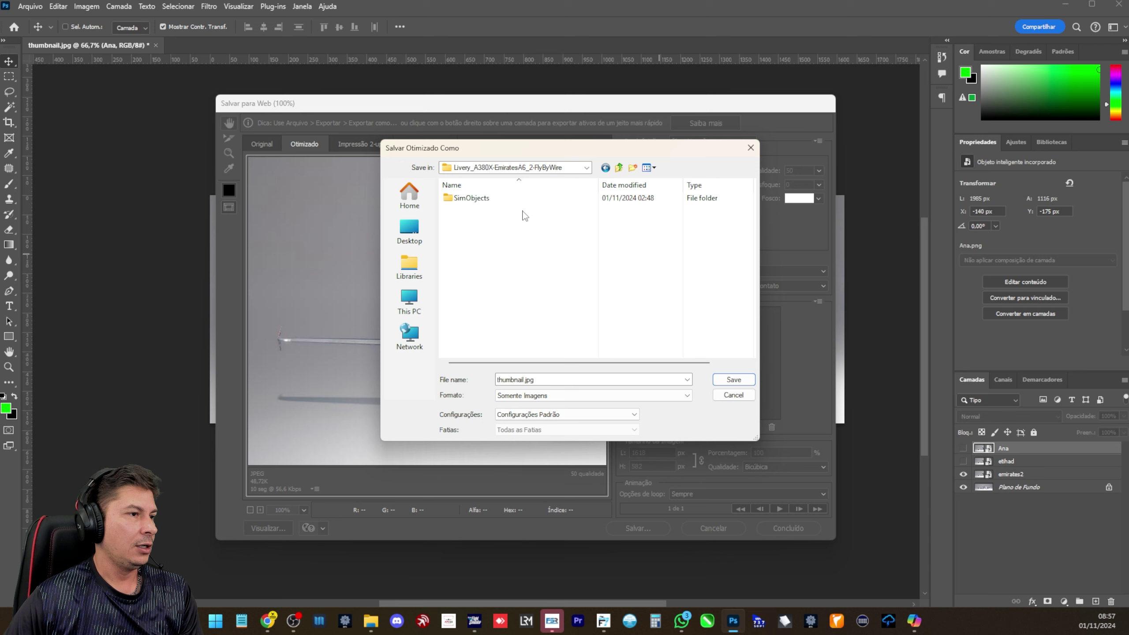
double_click(493, 200)
double_click(493, 199)
double_click(495, 203)
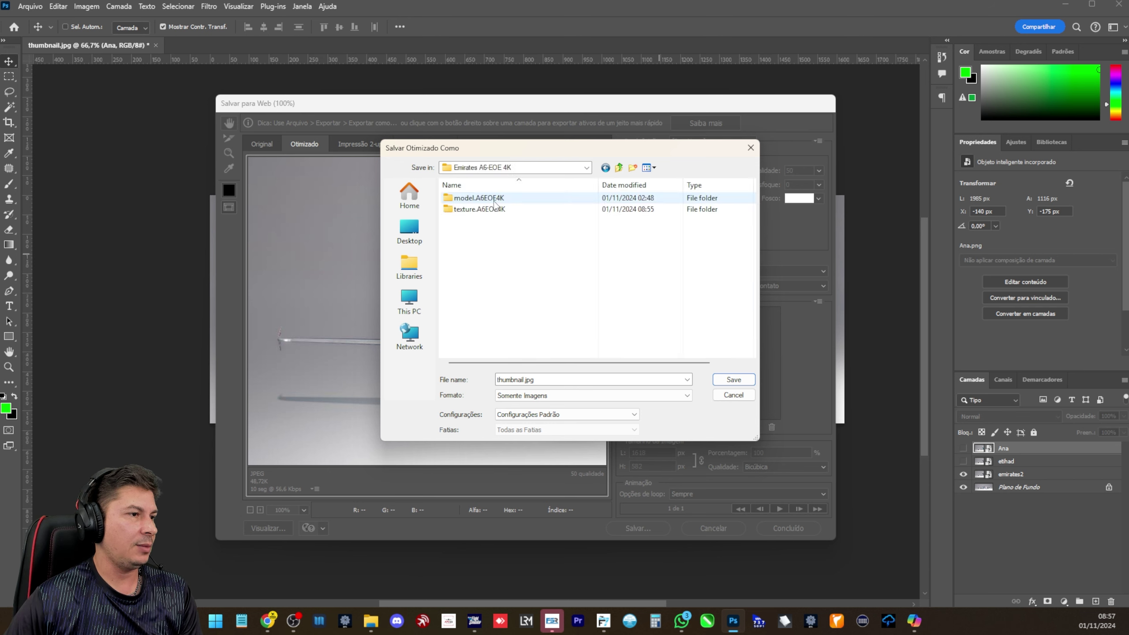
double_click(491, 209)
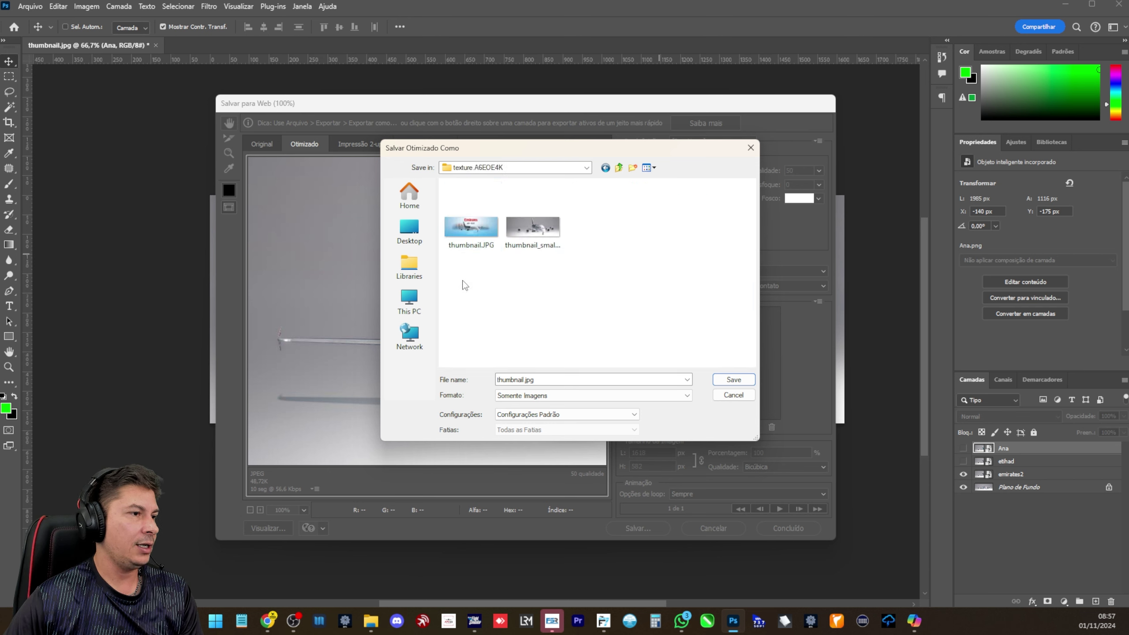
double_click(477, 236)
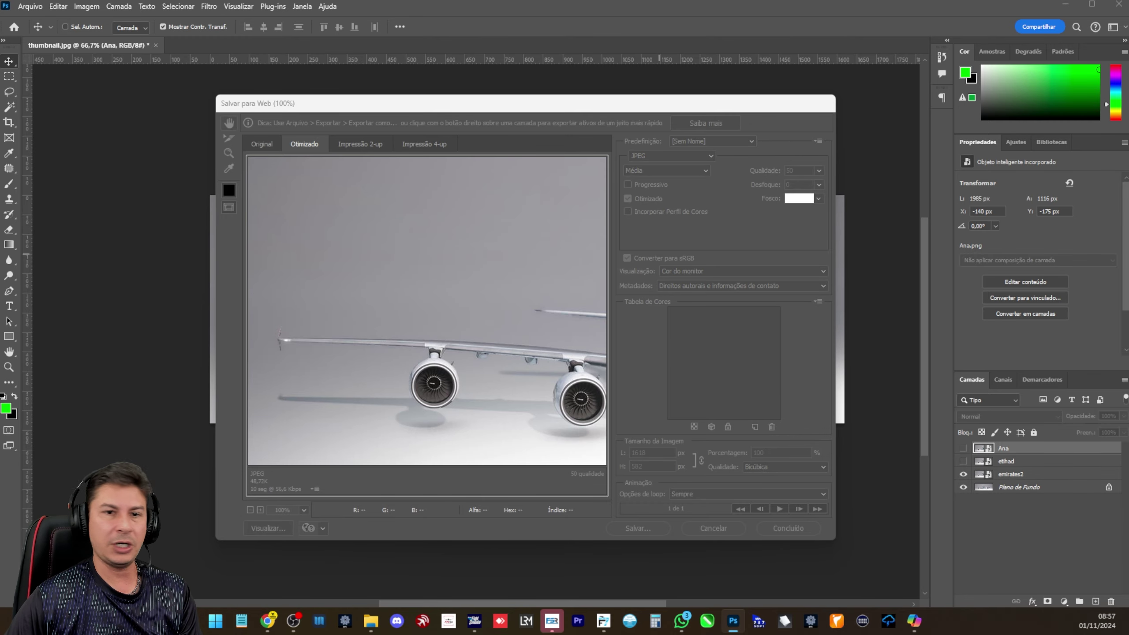
left_click(479, 290)
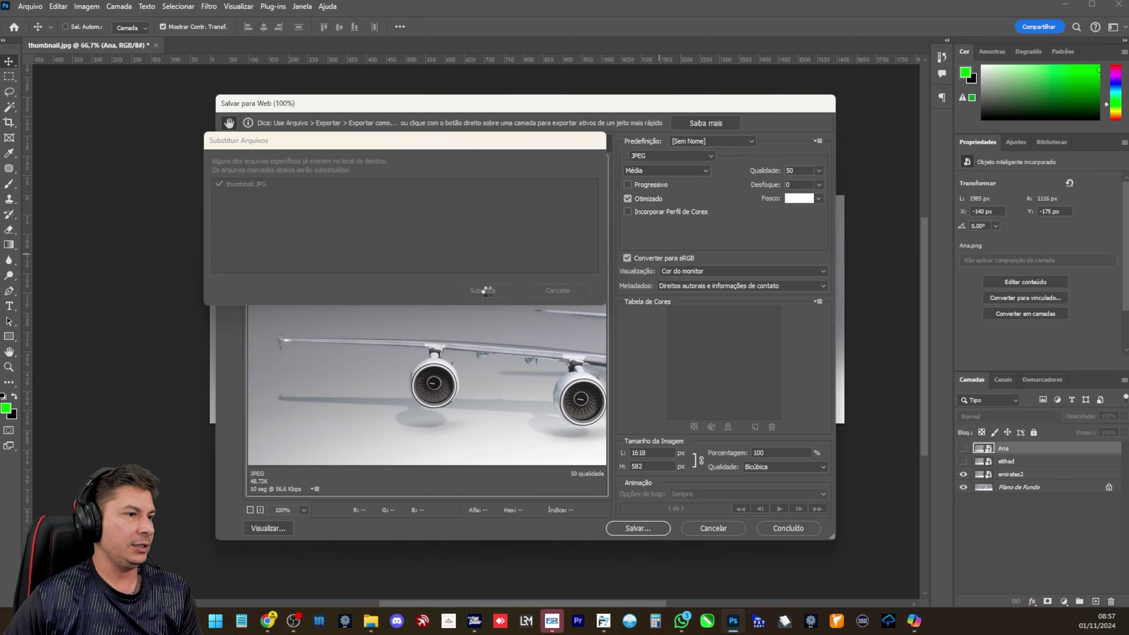
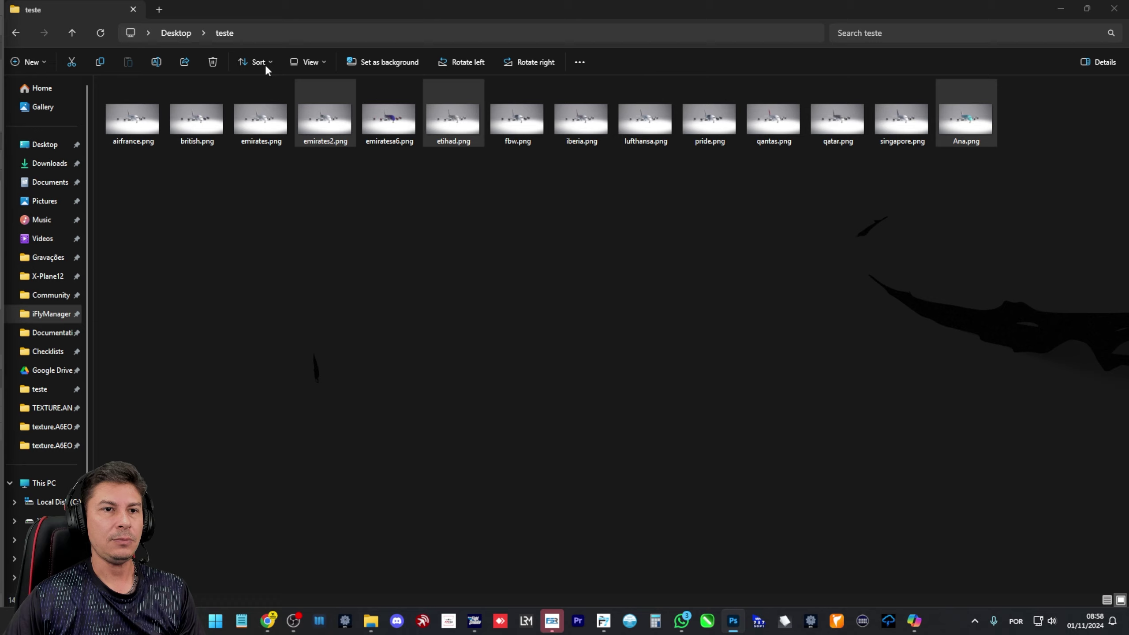
Open the novas pinturas folder on the Desktop in File Explorer
left_click(180, 34)
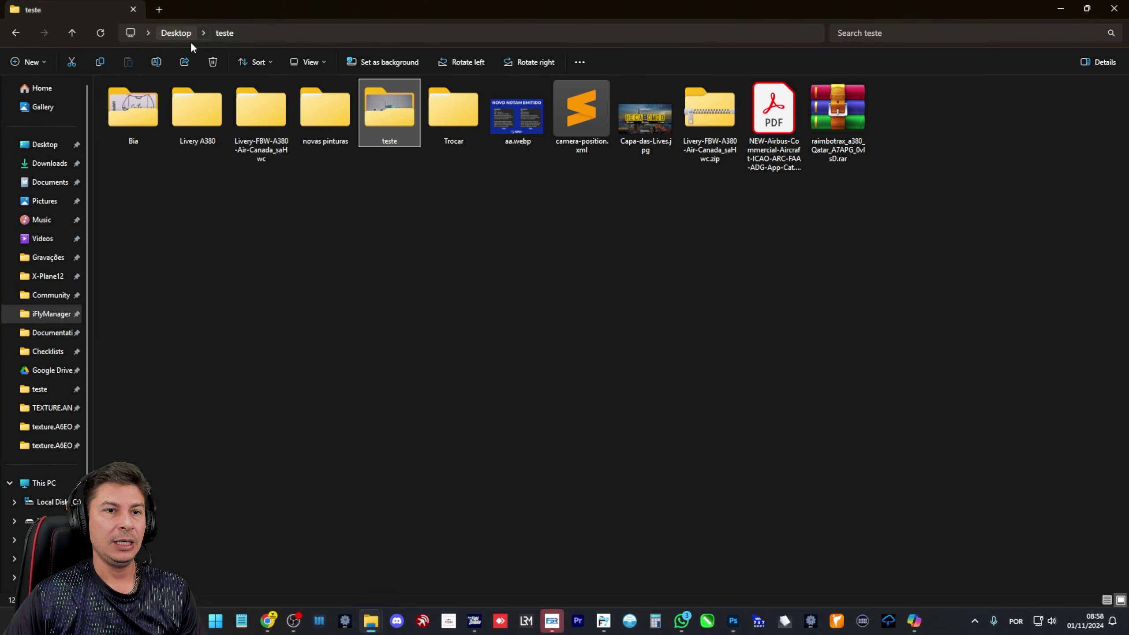
double_click(319, 120)
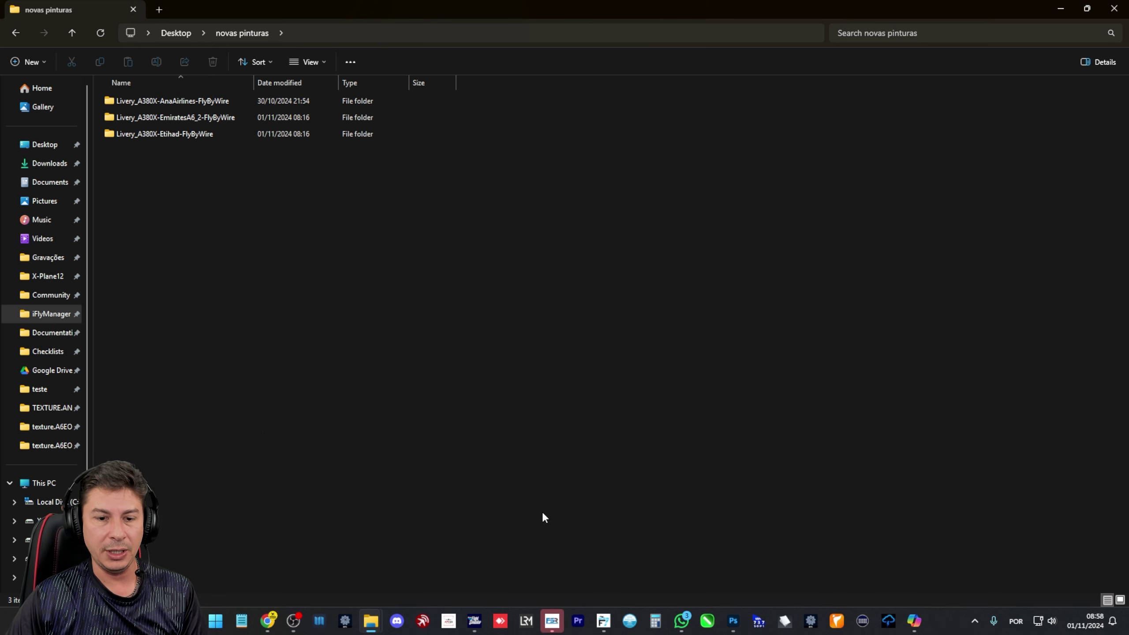
Switch to Microsoft Flight Simulator, close the Aircraft Capture Tool and turn off developer mode
left_click(474, 621)
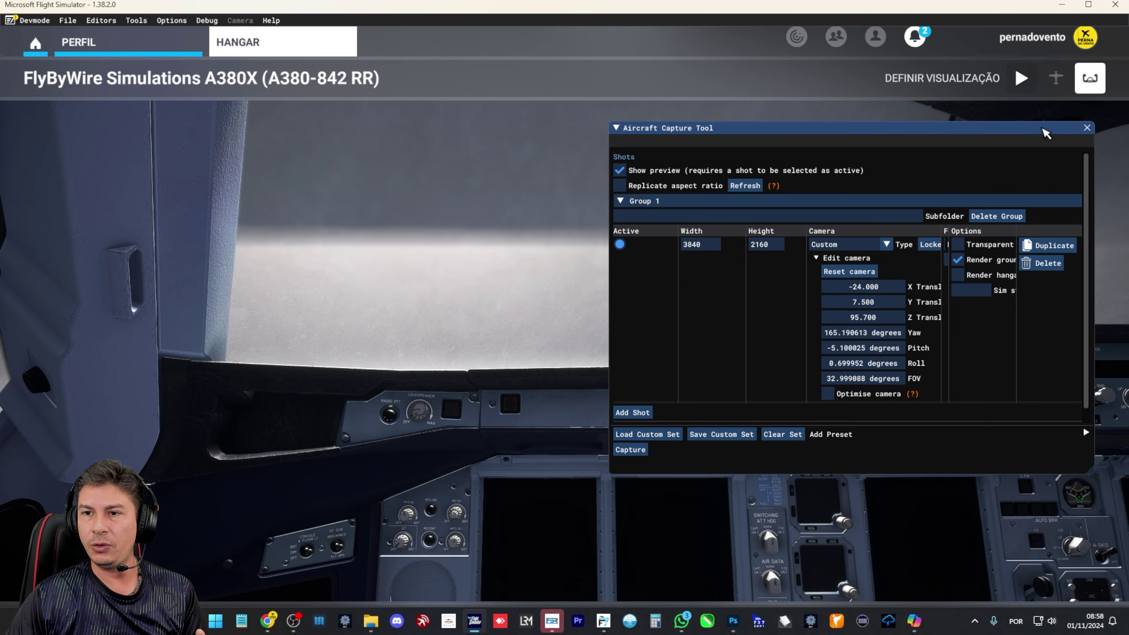
left_click(1087, 127)
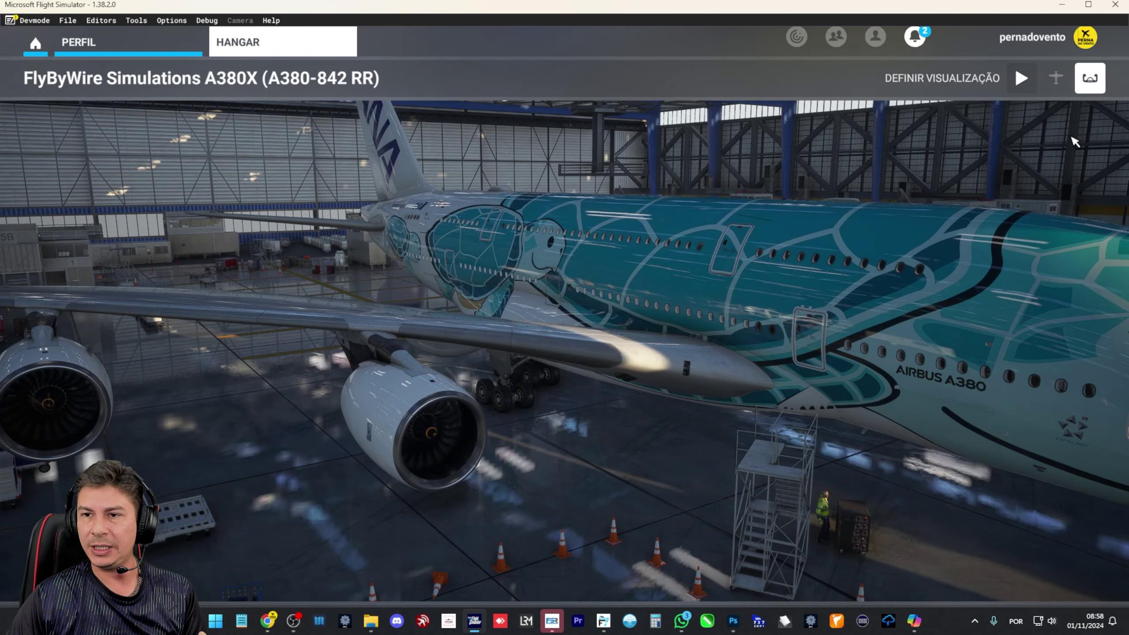
left_click(35, 20)
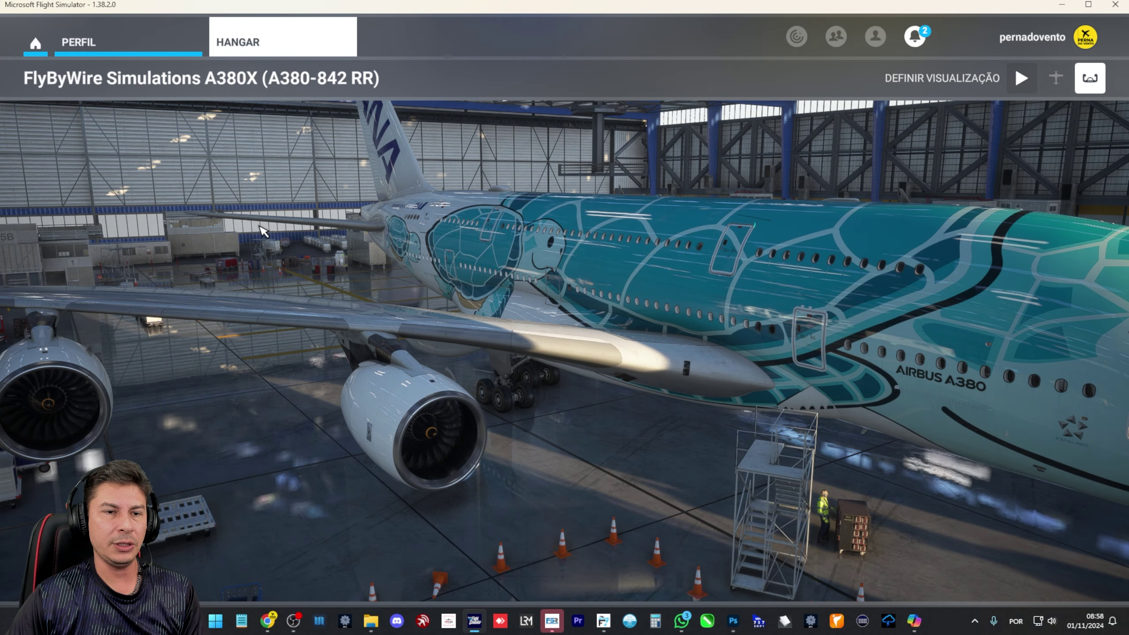
Set the simulator to full screen, back out of the hangar to the main menu and quit Flight Simulator
key("alt+Return")
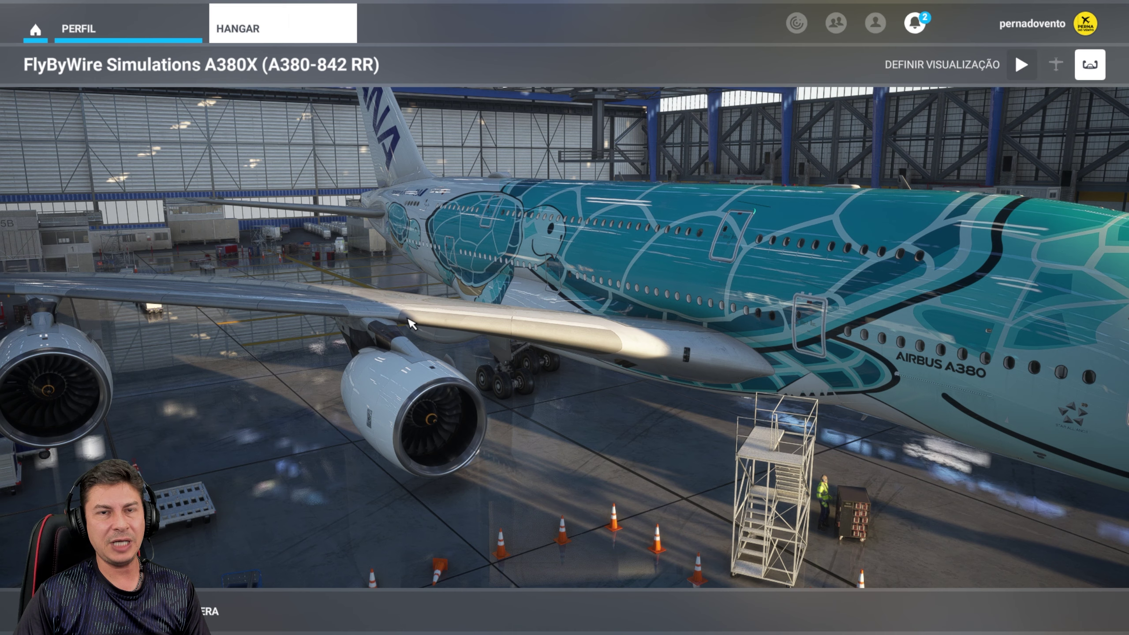
key("alt+Return")
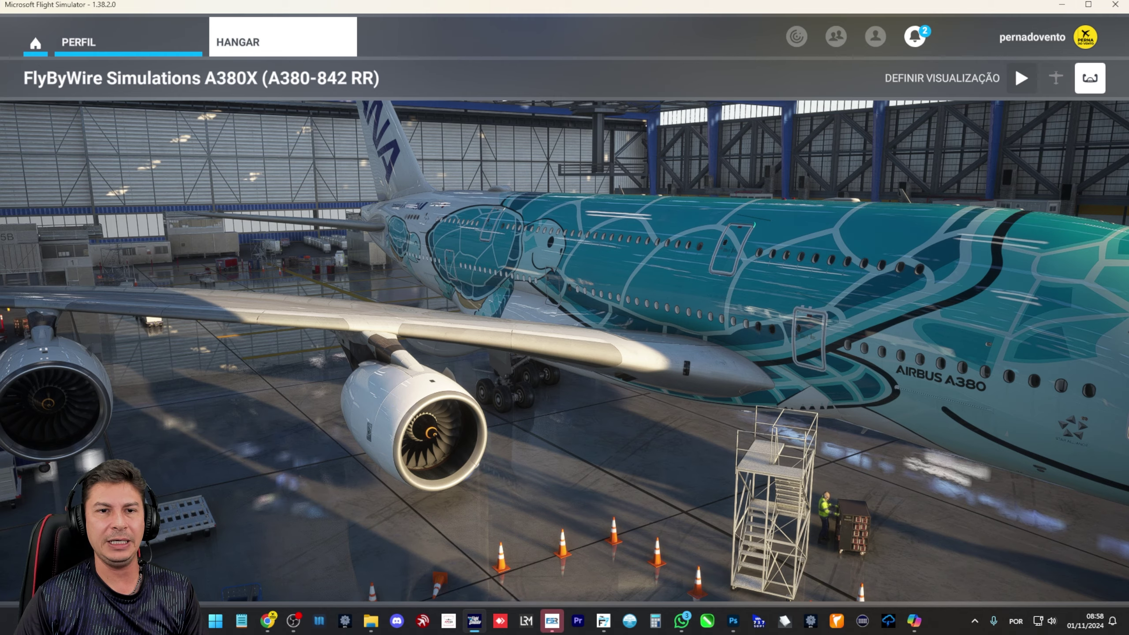
key("alt+Return")
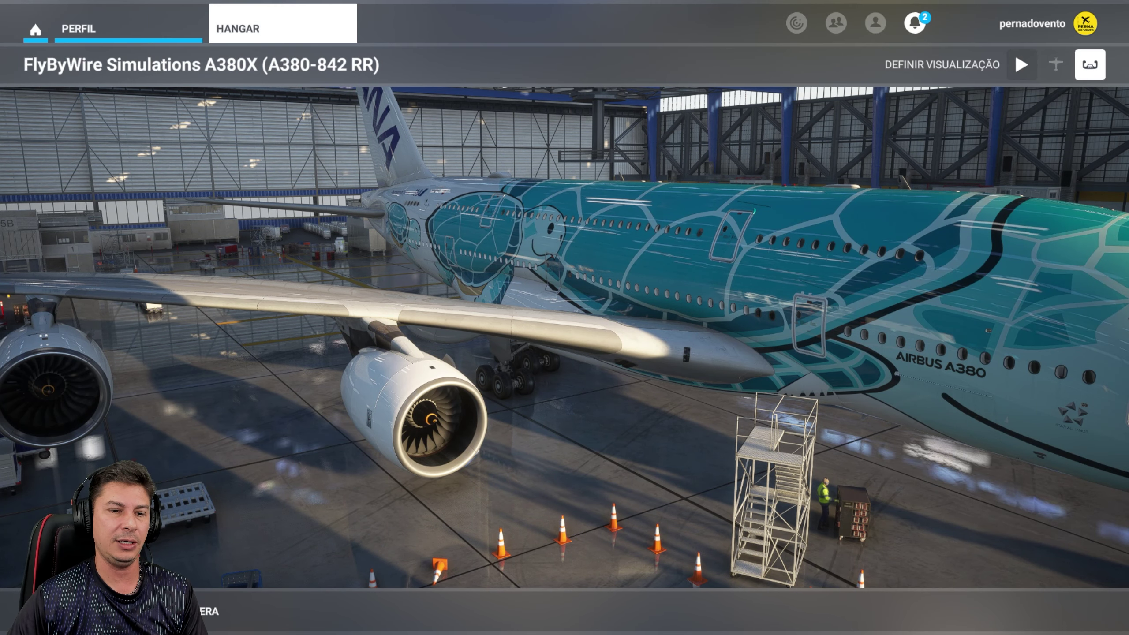
key("Escape")
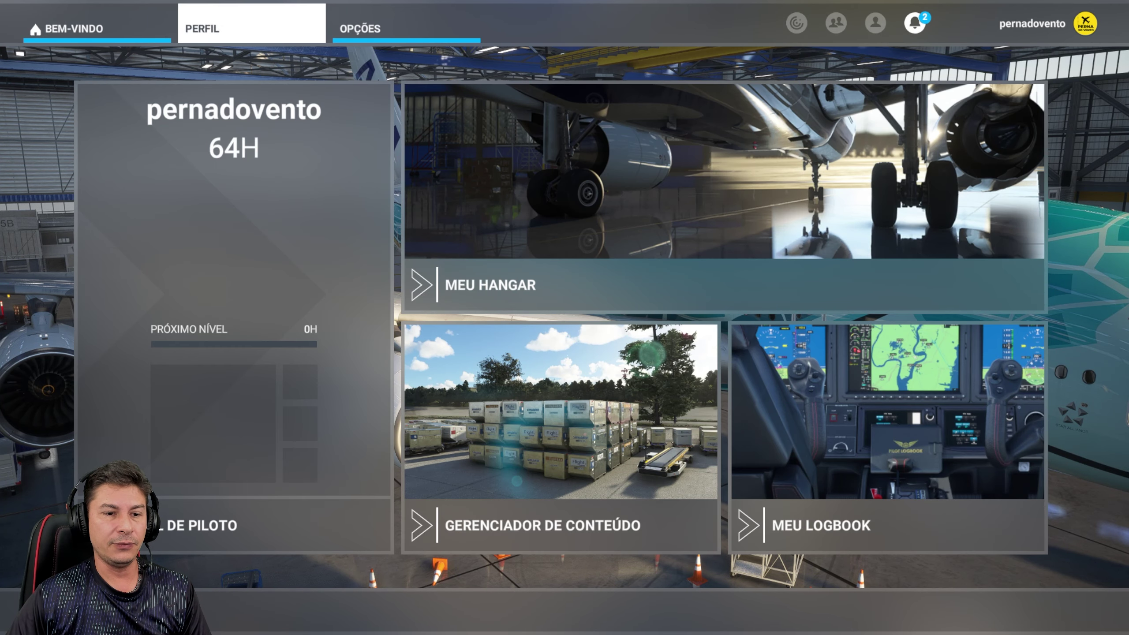
key("Escape")
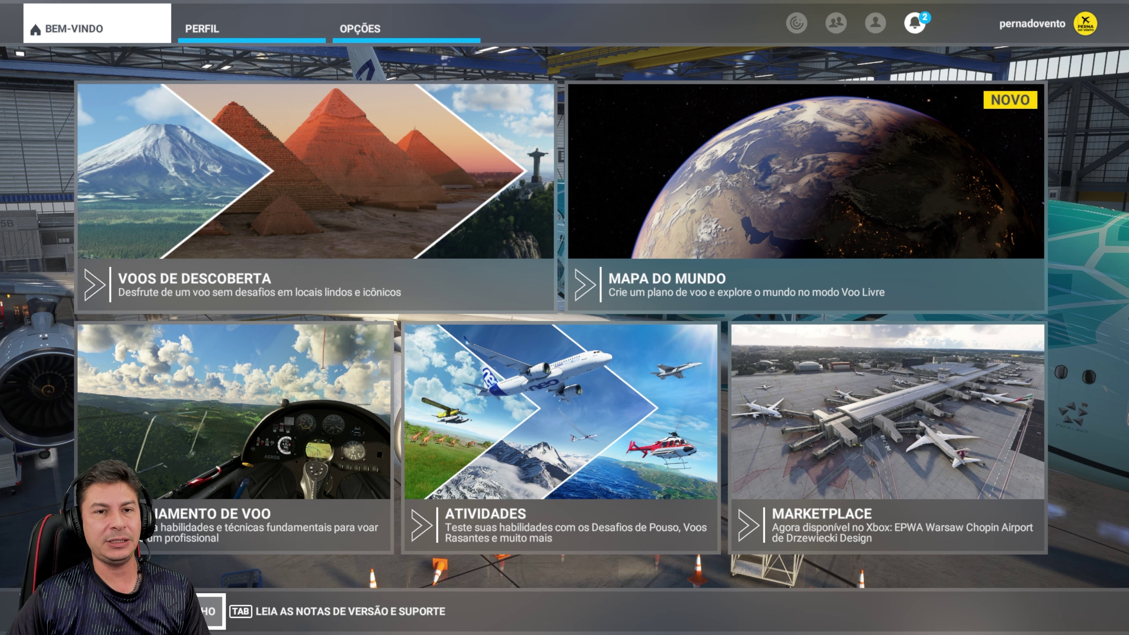
key("Escape")
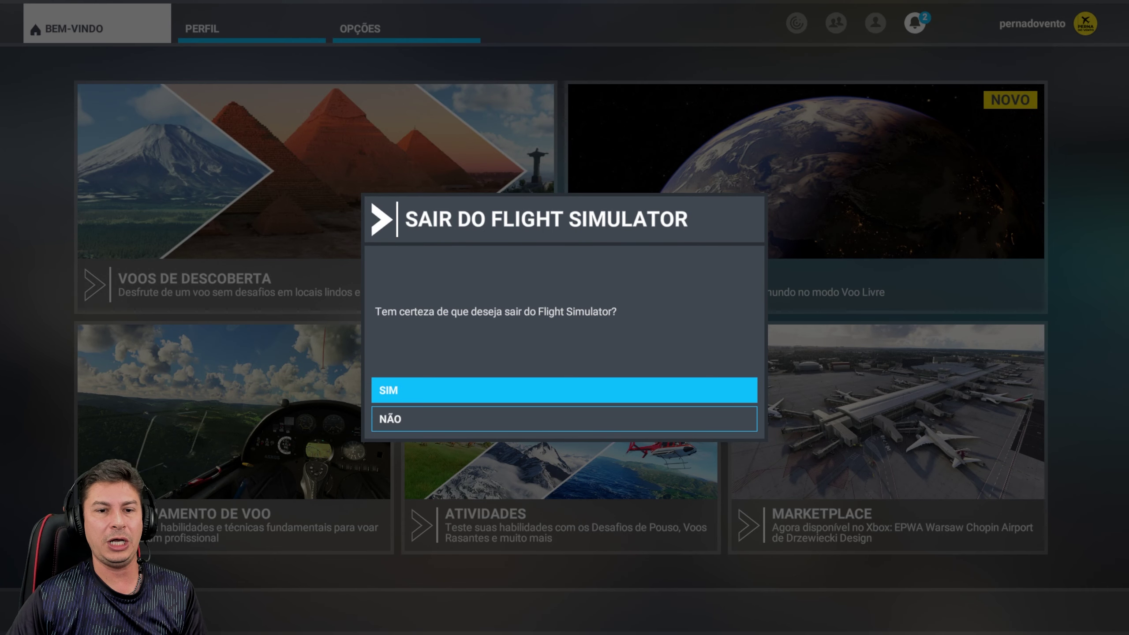
left_click(436, 400)
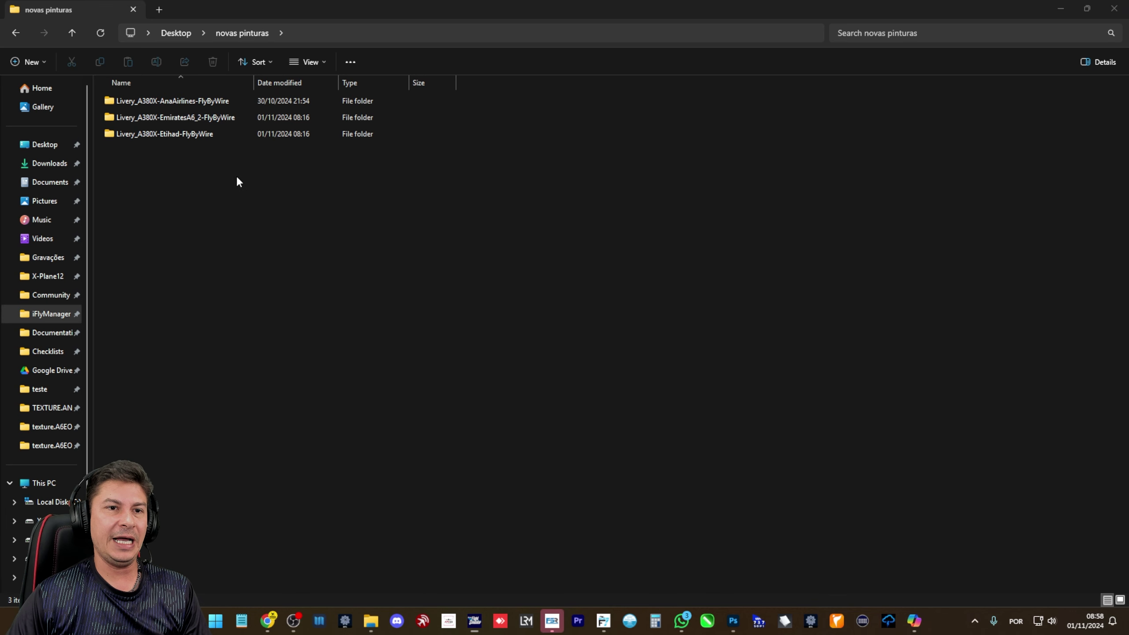
Preview thumbnail.jpg in the TEXTURE.ANA folder of Livery_A380X-AnaAirlines-FlyByWire, then close the image viewer
double_click(181, 102)
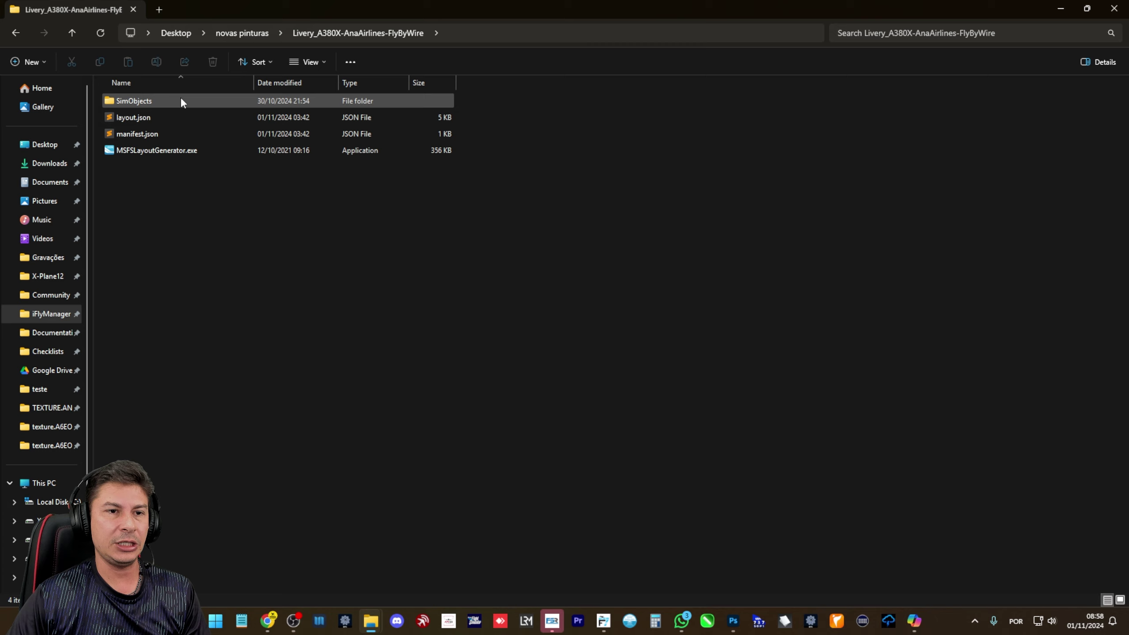
double_click(157, 101)
double_click(158, 102)
double_click(159, 101)
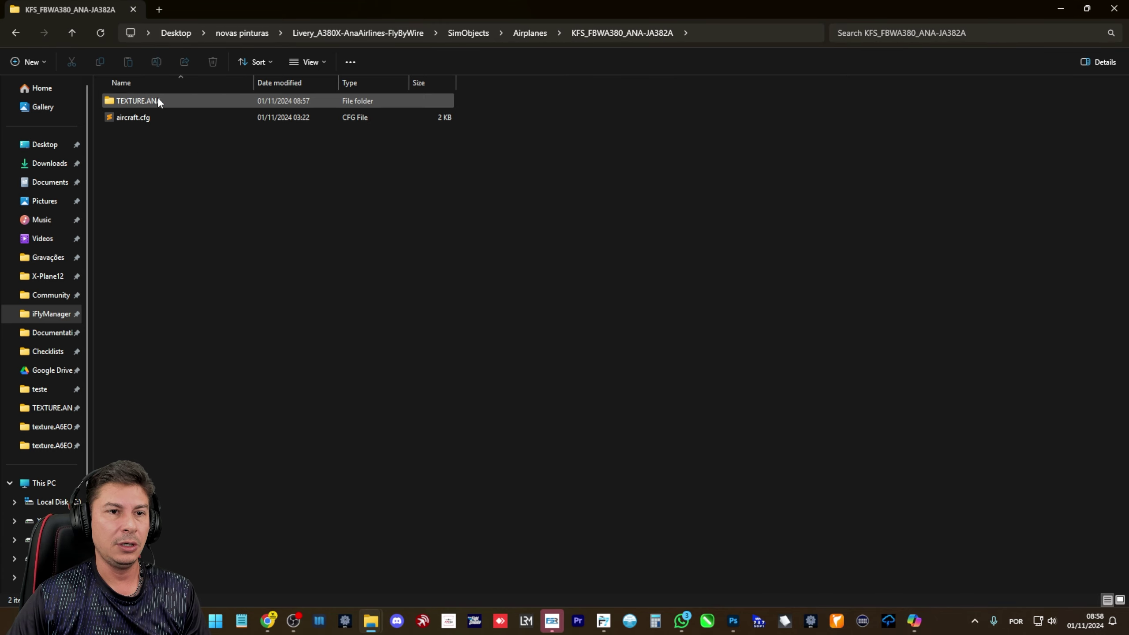
double_click(157, 101)
double_click(156, 445)
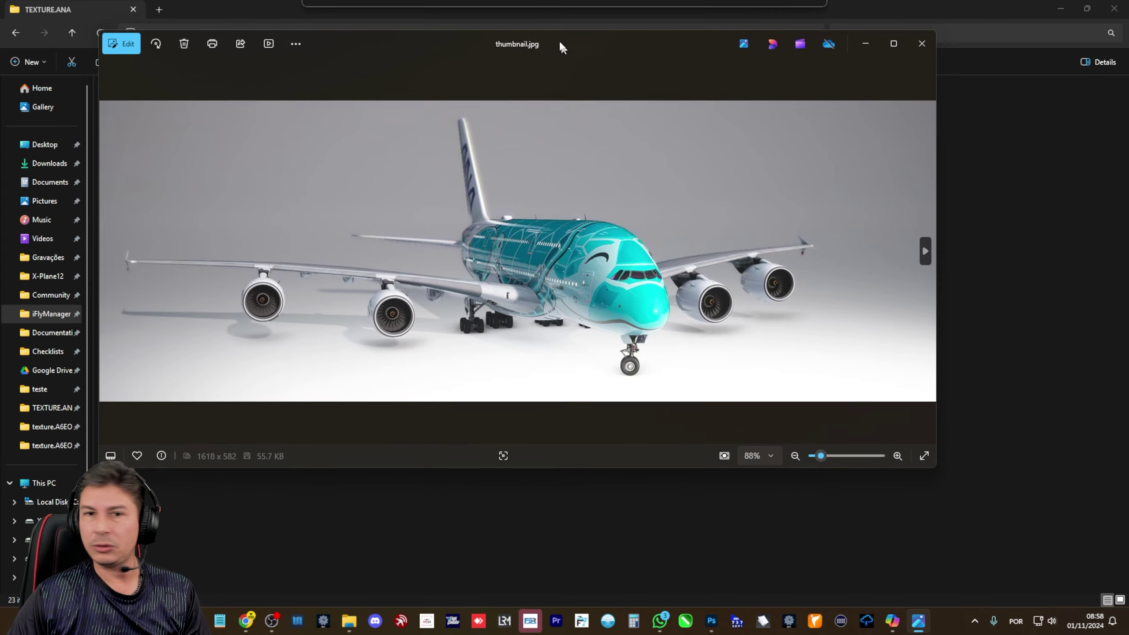
left_click(918, 53)
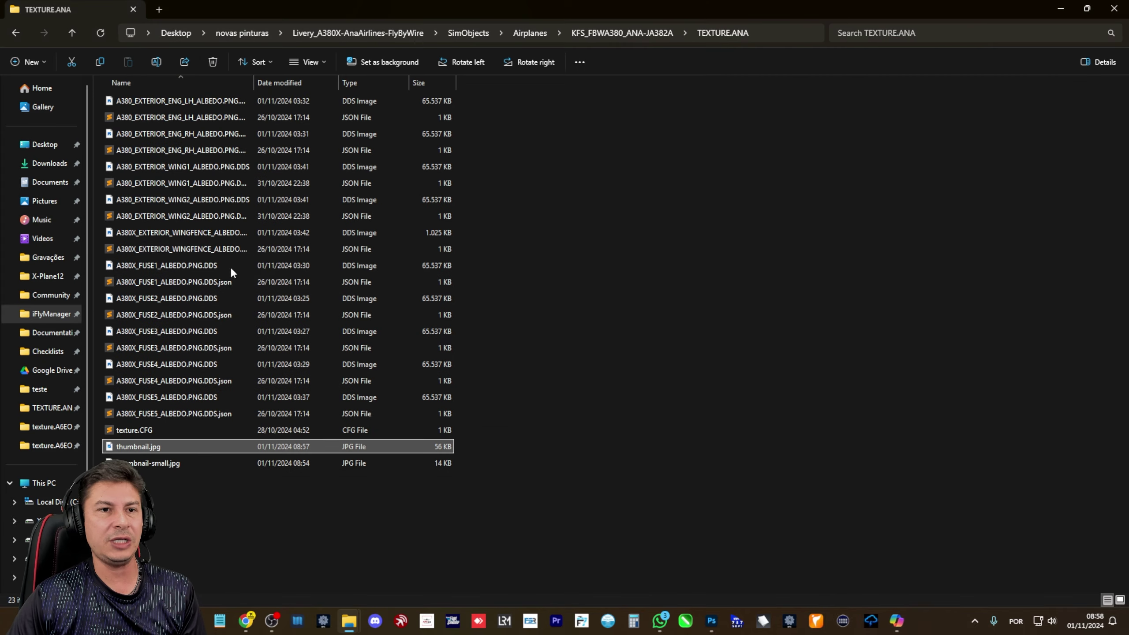
Copy the three A380X livery folders from novas pinturas into the MSFS Community folder, replacing the existing files
left_click(16, 38)
left_click(16, 38)
left_click(16, 38)
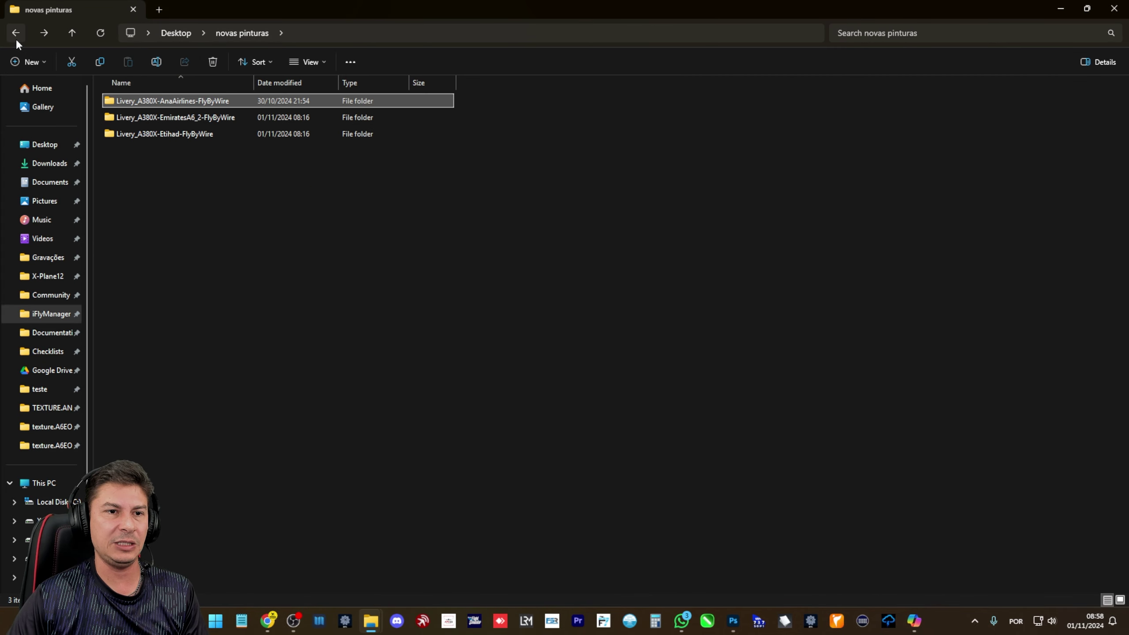
left_click_drag(269, 181, 165, 97)
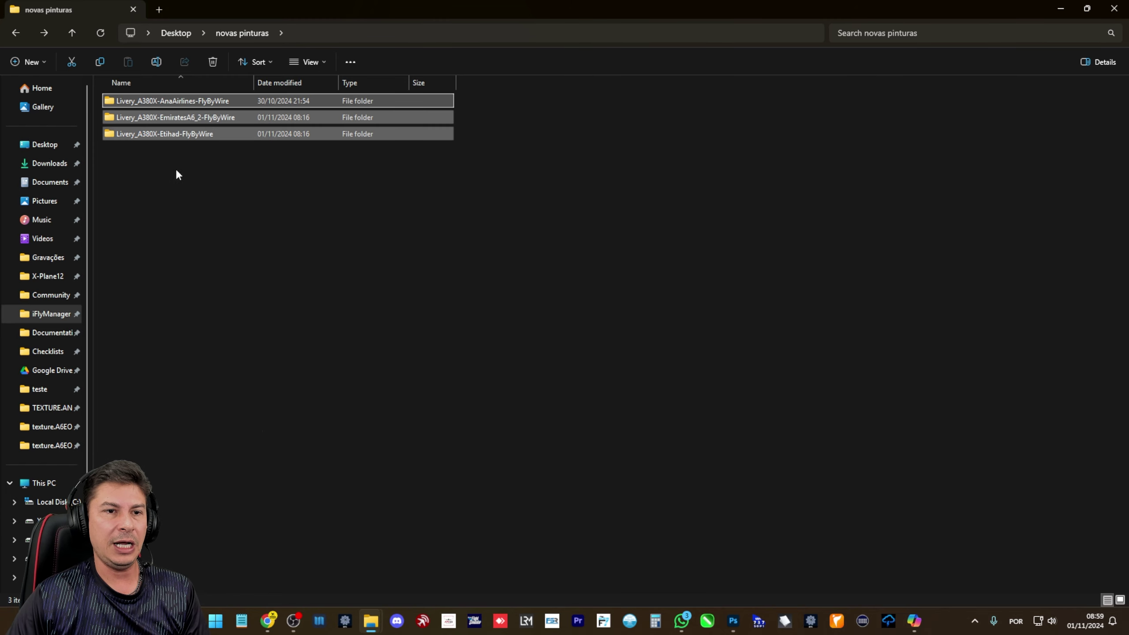
key("ctrl+c")
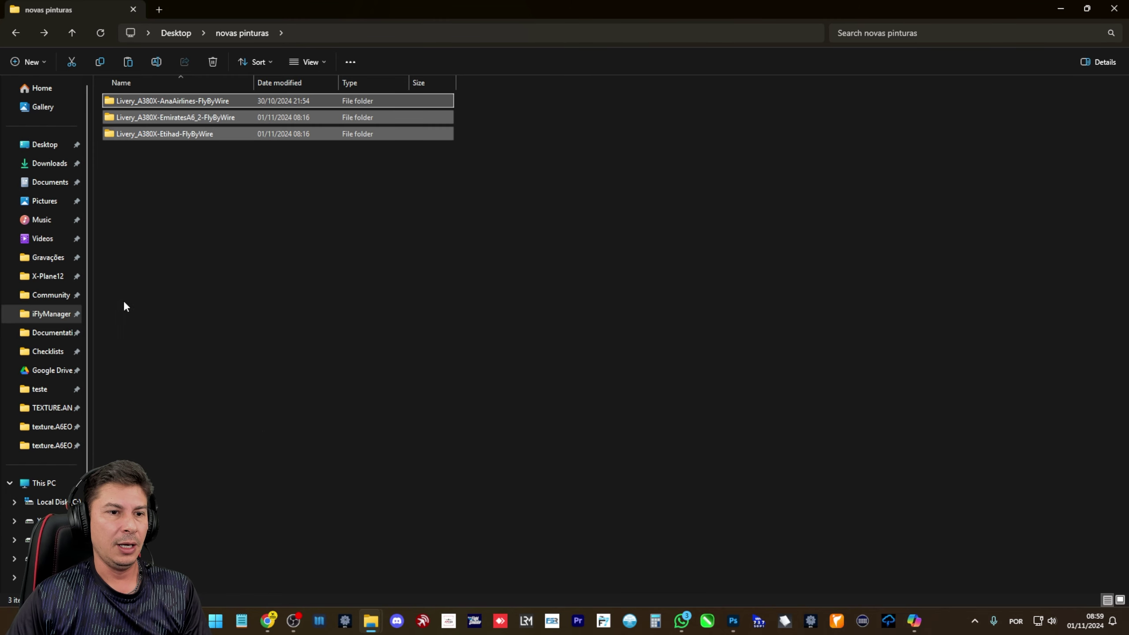
left_click(51, 296)
scroll(609, 364, "down", 20)
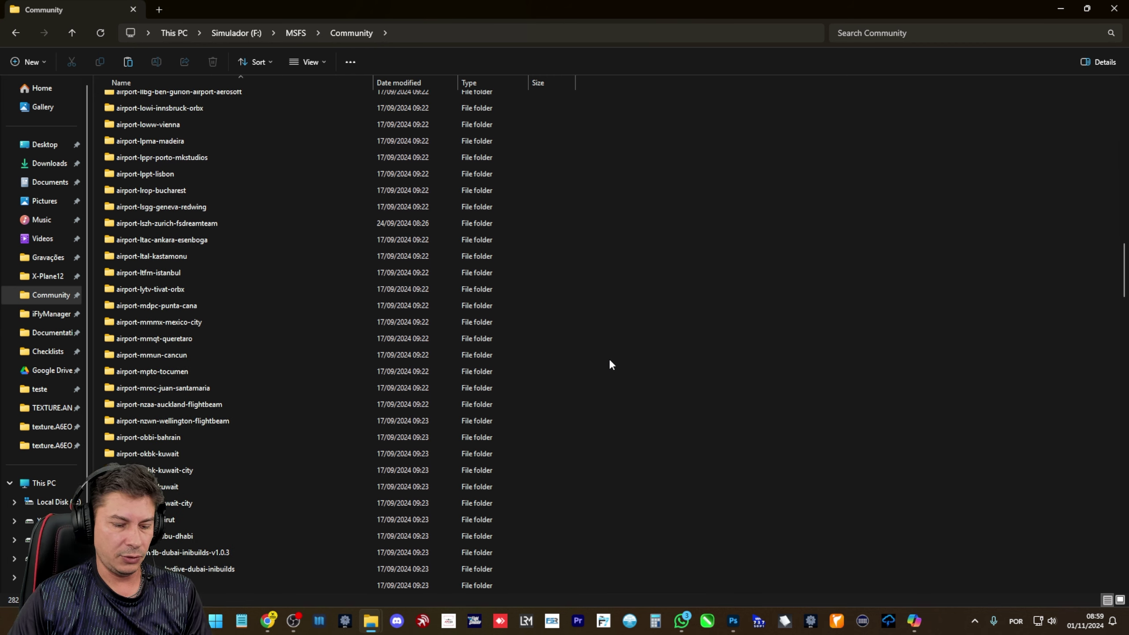
key("ctrl+v")
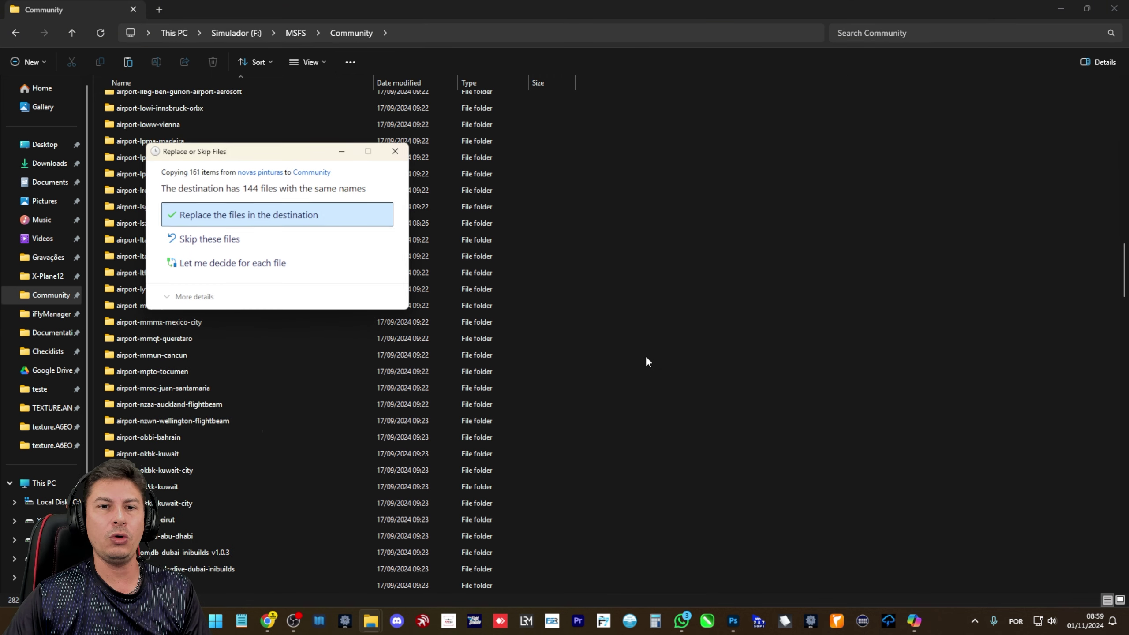
left_click(255, 215)
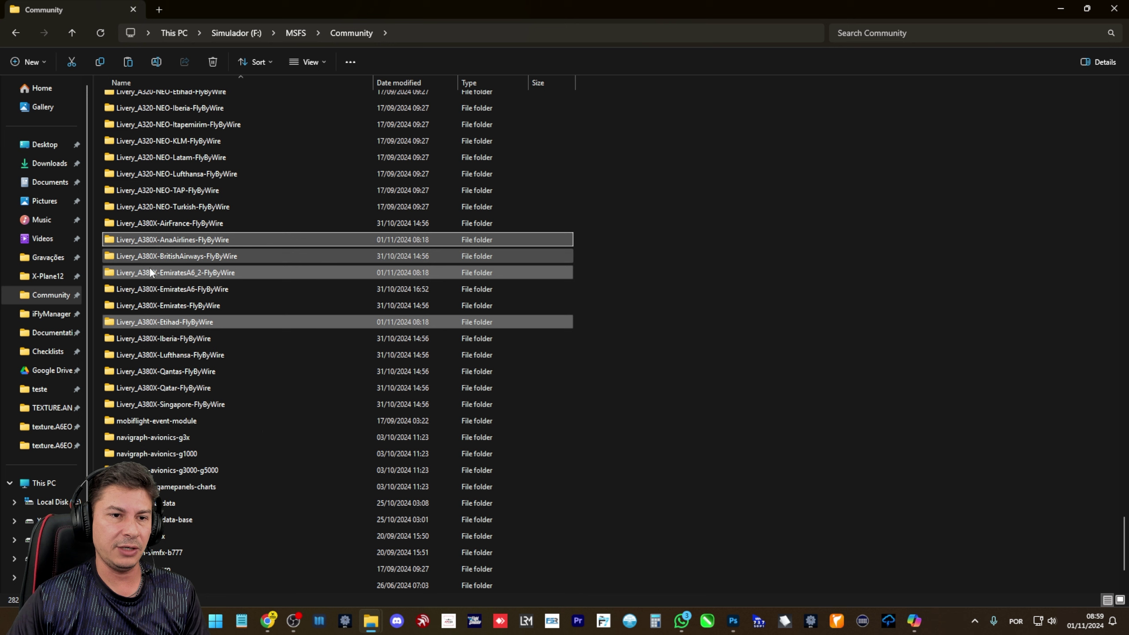
left_click(181, 252, "ctrl")
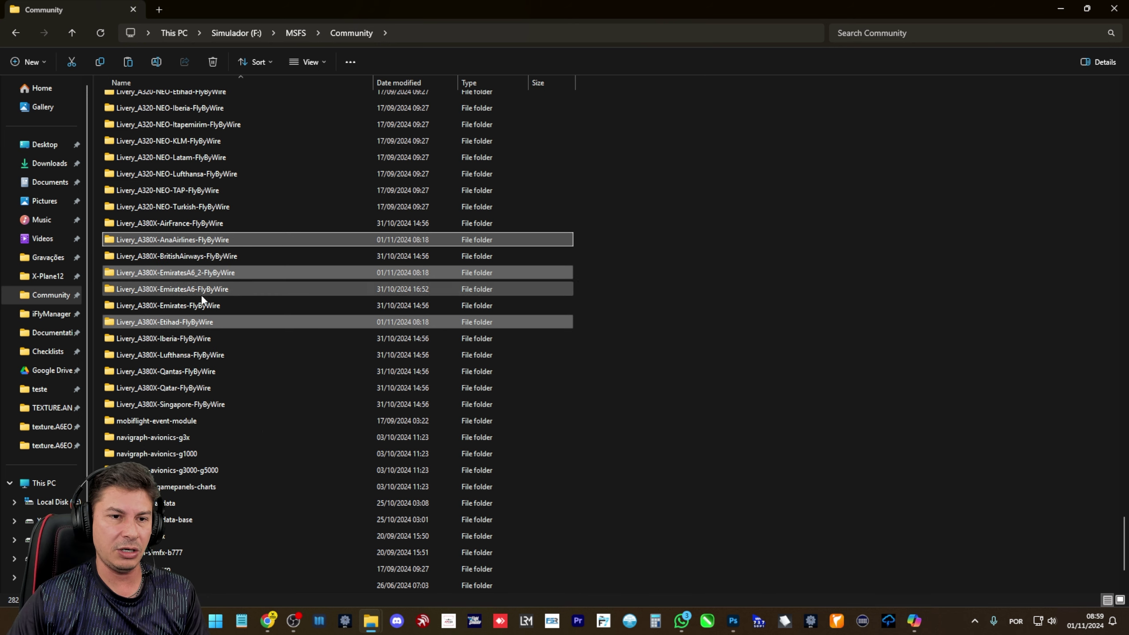
left_click(629, 309)
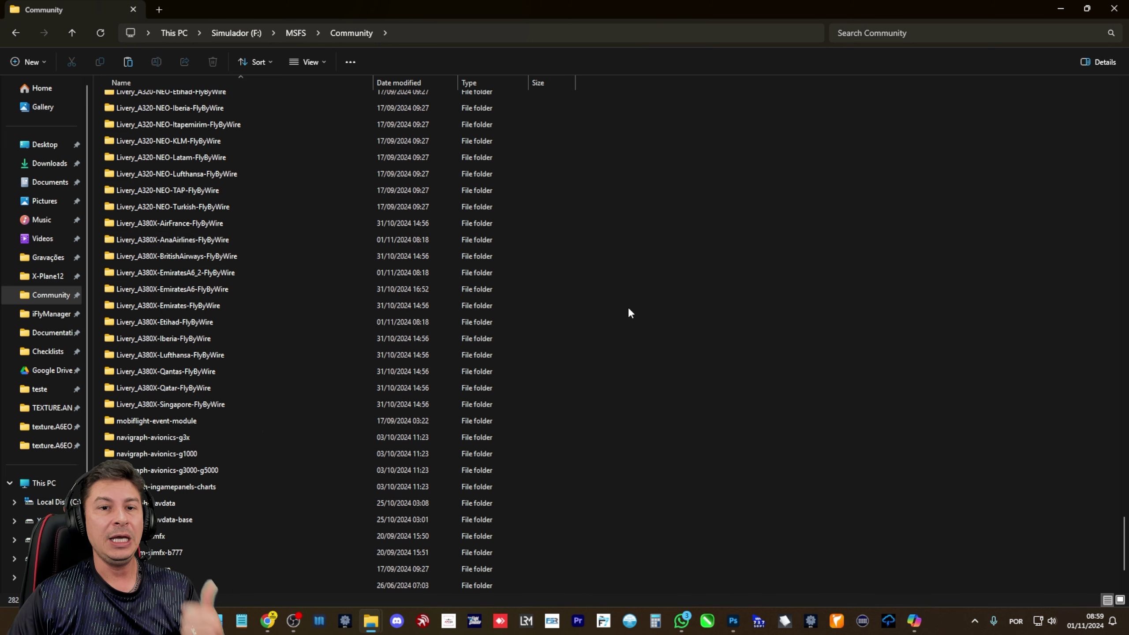
Close the Community folder window and turn off developer mode in Microsoft Flight Simulator
left_click(1114, 8)
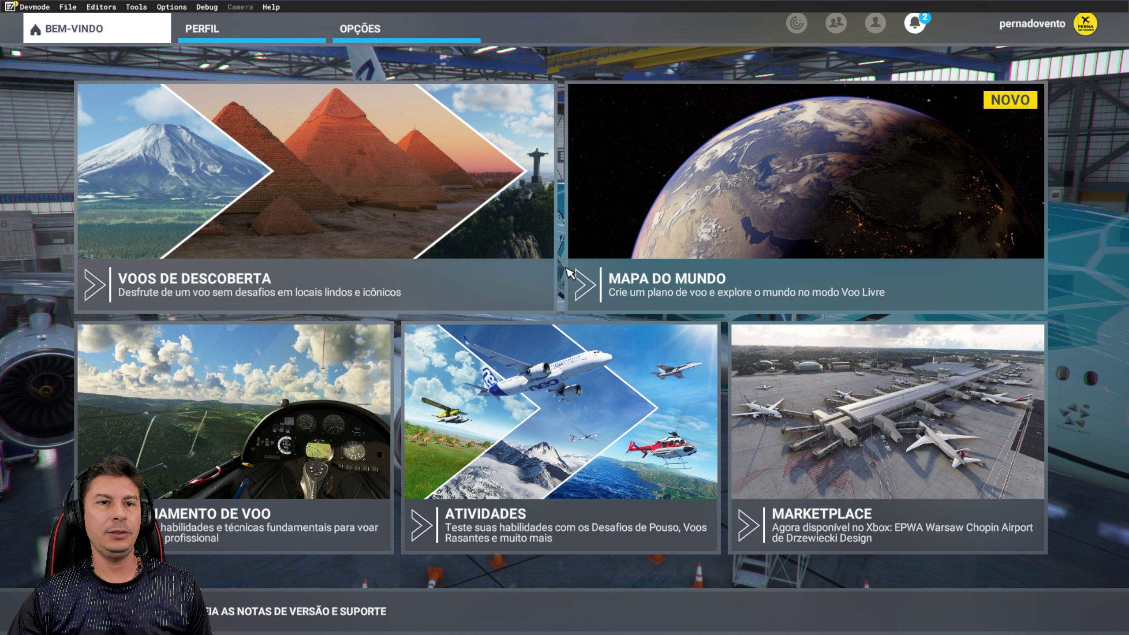
left_click(33, 7)
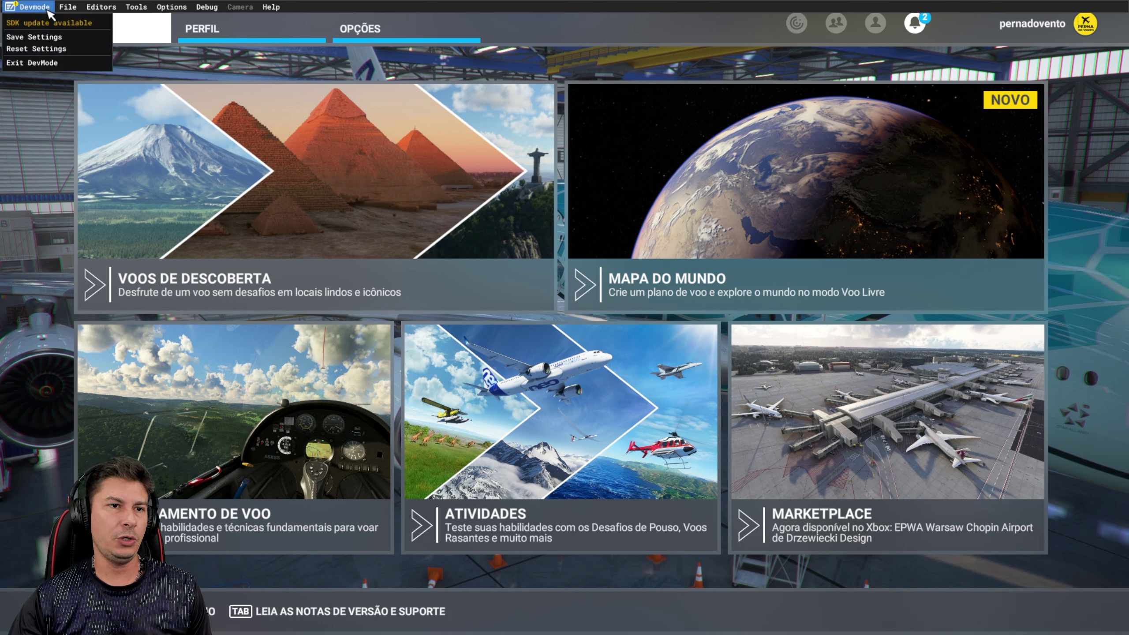
left_click(45, 64)
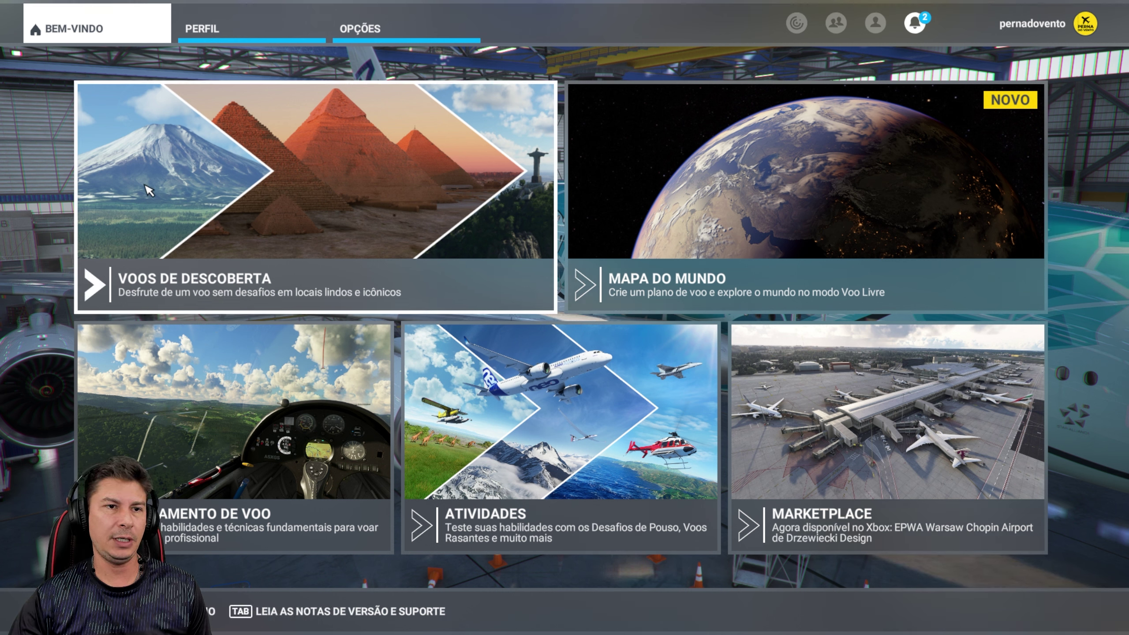
Open the world map's aircraft selection and review the thumbnails of the FlyByWire A380X liveries
left_click(701, 221)
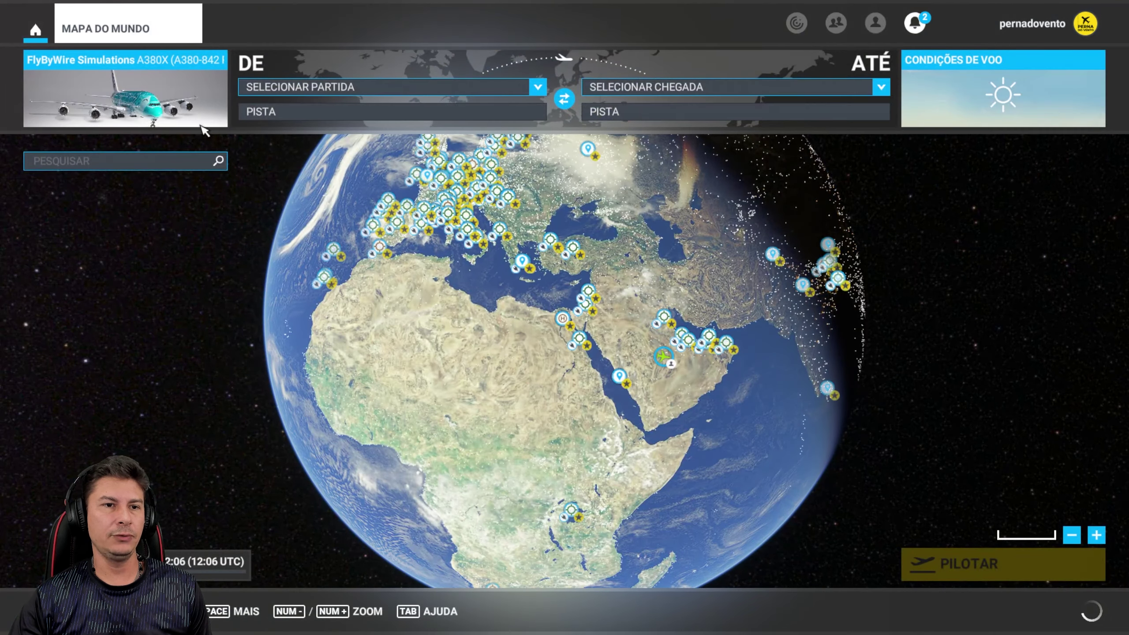
left_click(134, 116)
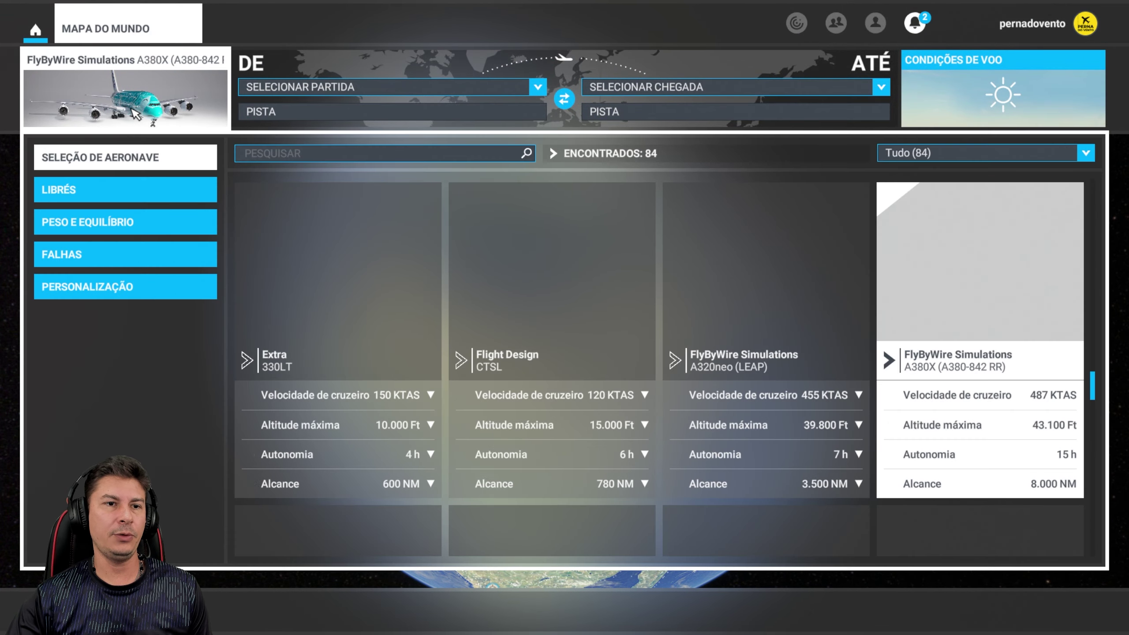
left_click(111, 193)
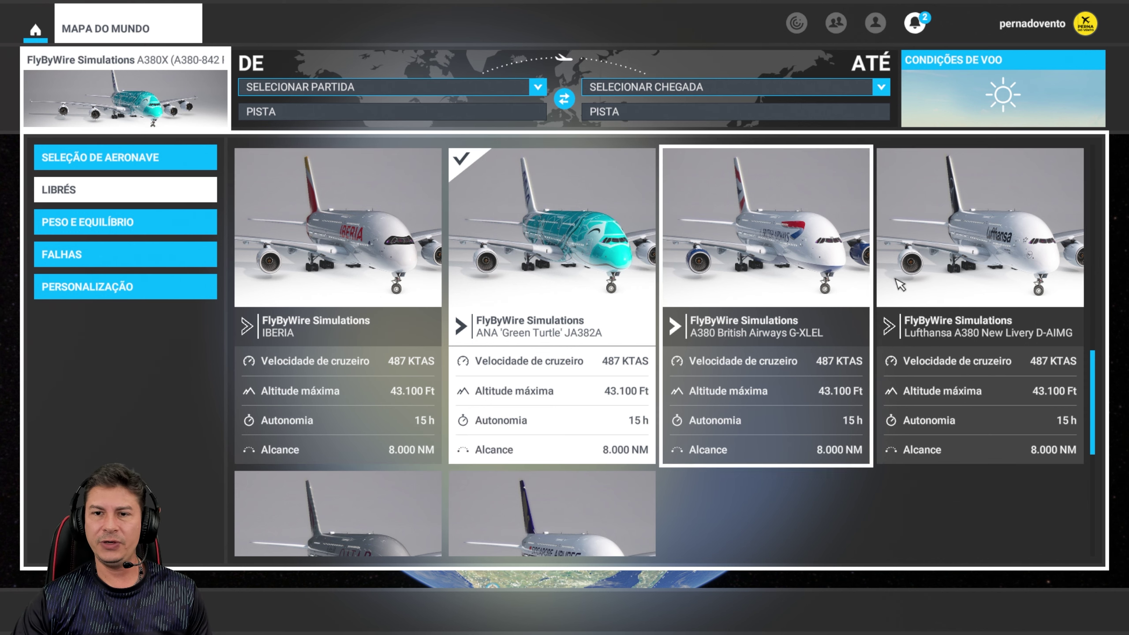
scroll(365, 342, "down", 3)
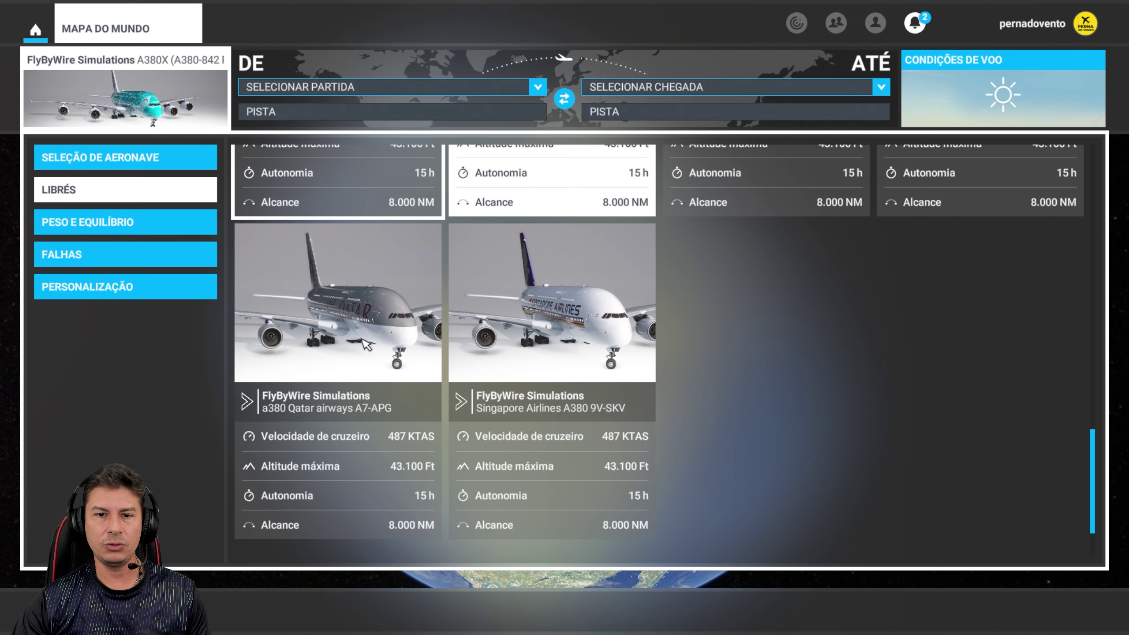
scroll(365, 343, "up", 4)
scroll(365, 342, "up", 3)
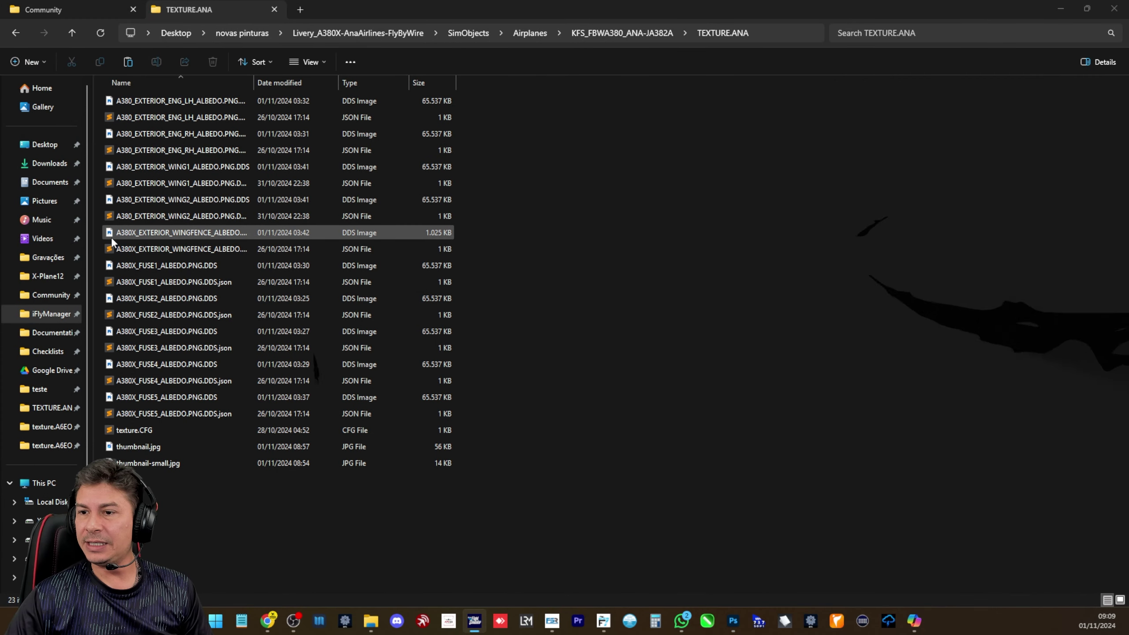
Switch to File Explorer and locate the flybywire-aircraft-a380-842 folder in the Community folder
left_click(50, 295)
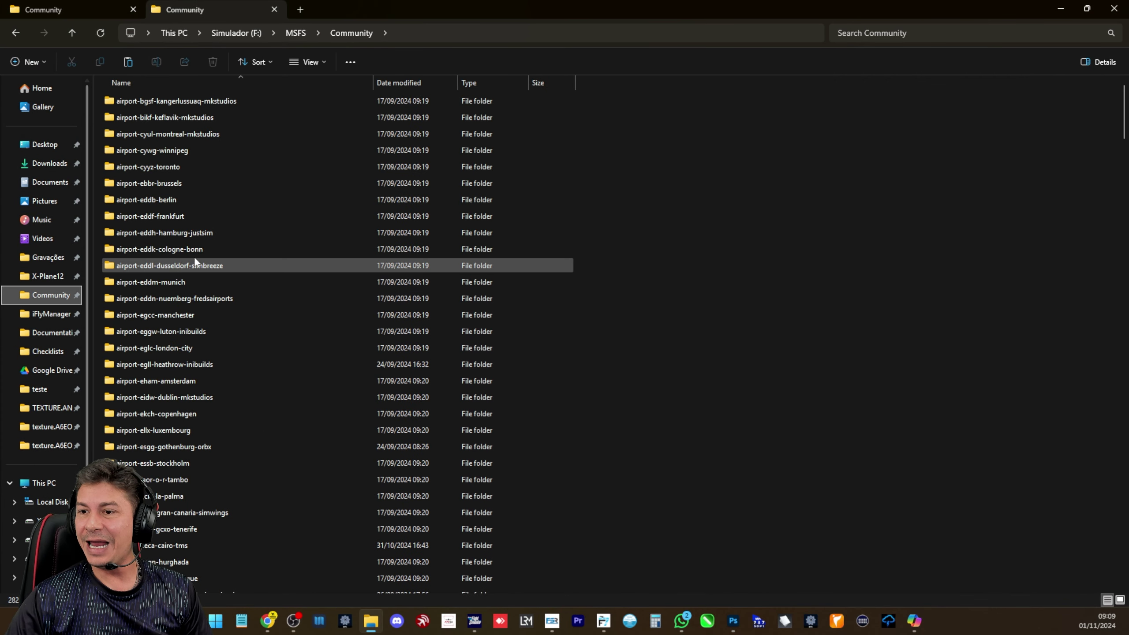
left_click(198, 221)
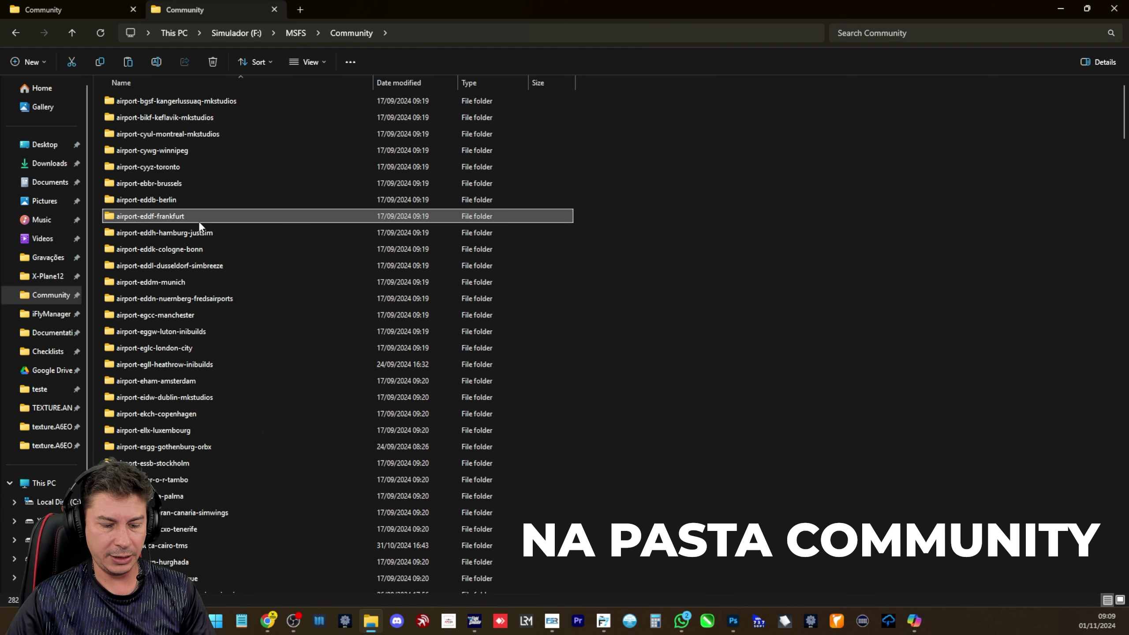
key("f")
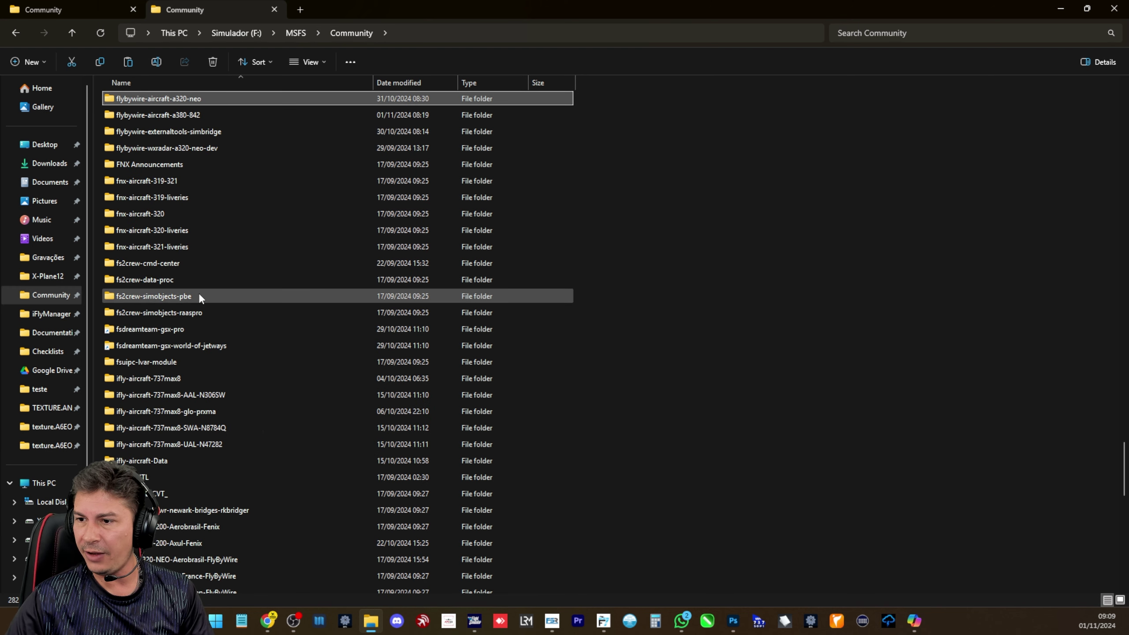
scroll(200, 296, "down", 1)
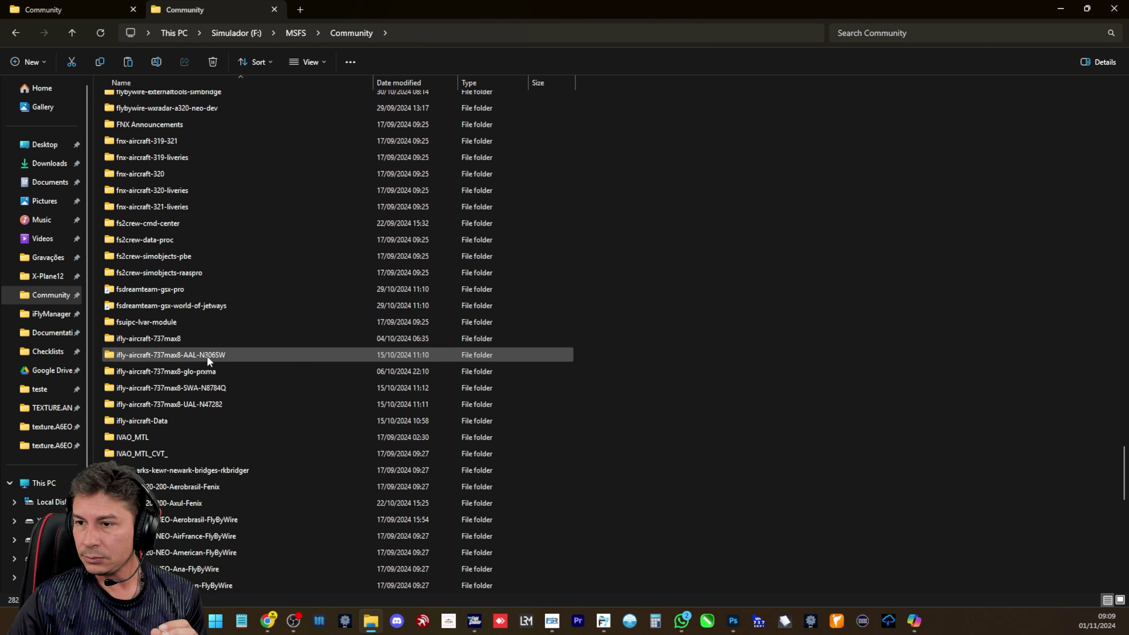
scroll(206, 356, "up", 2)
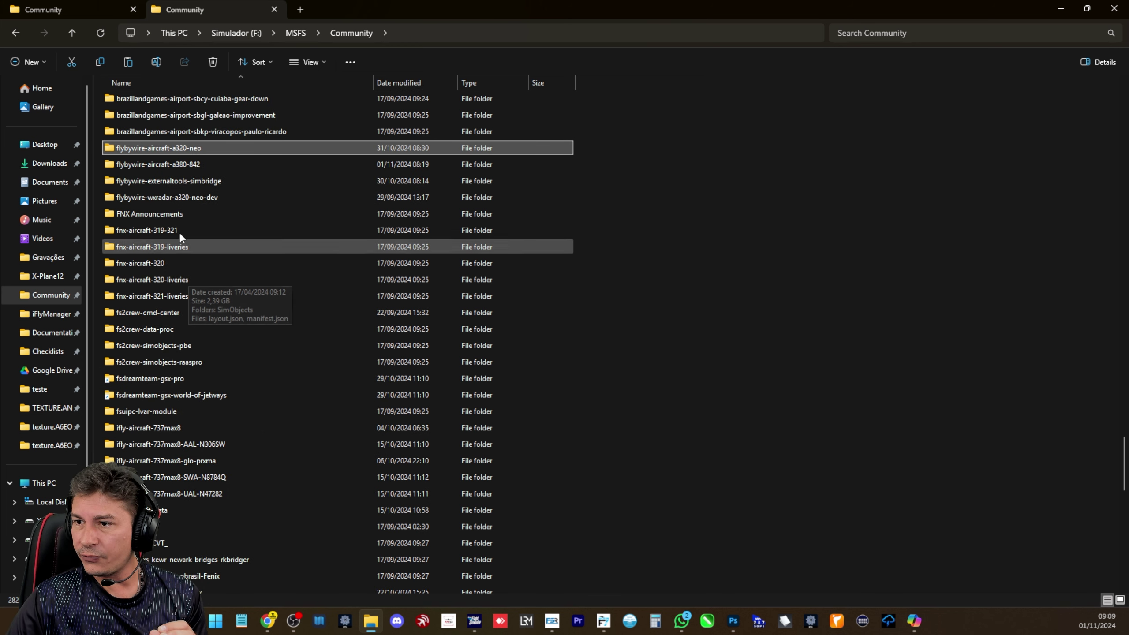
left_click(188, 163)
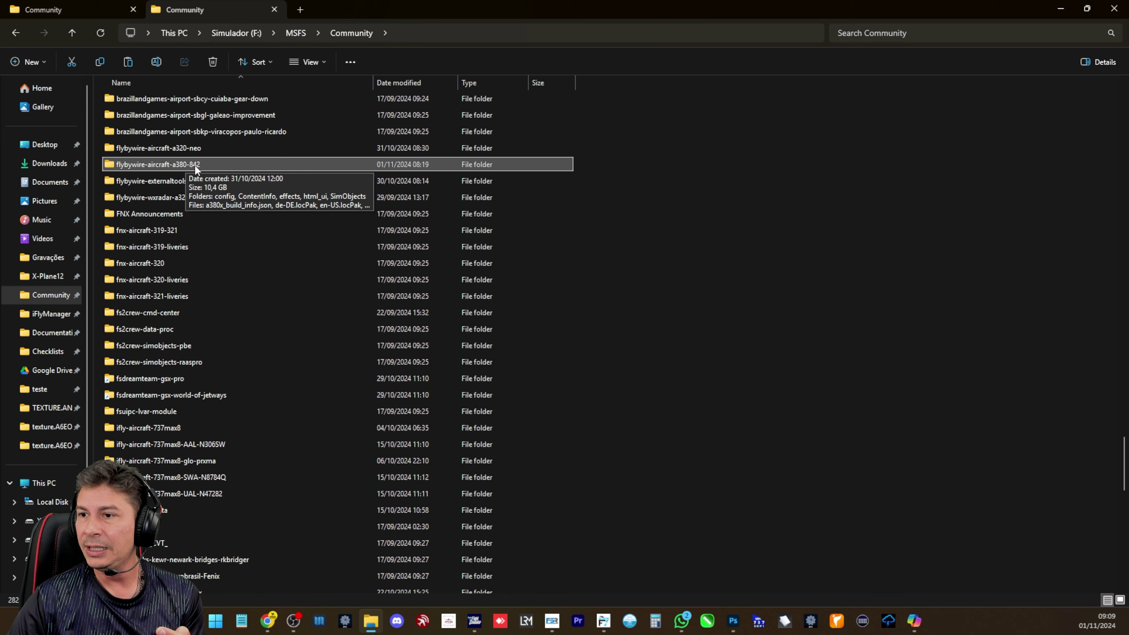
Open the TEXTURE.FBWPRIDE folder inside flybywire-aircraft-a380-842, under SimObjects, AirPlanes and _FlyByWire_A380_842-PRIDE
double_click(195, 166)
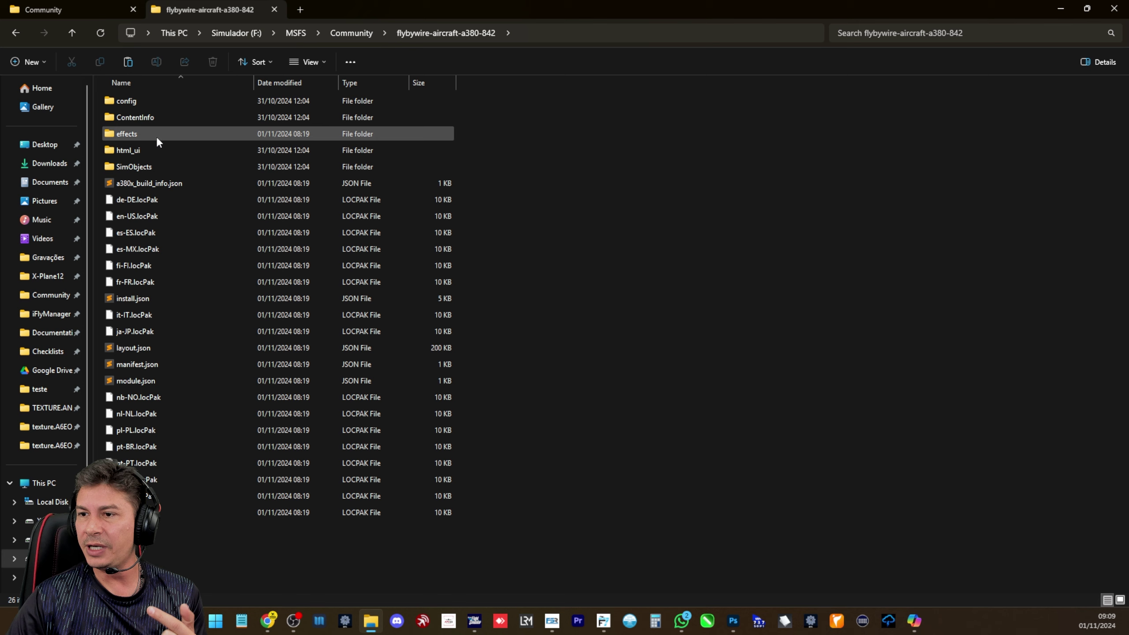
double_click(164, 165)
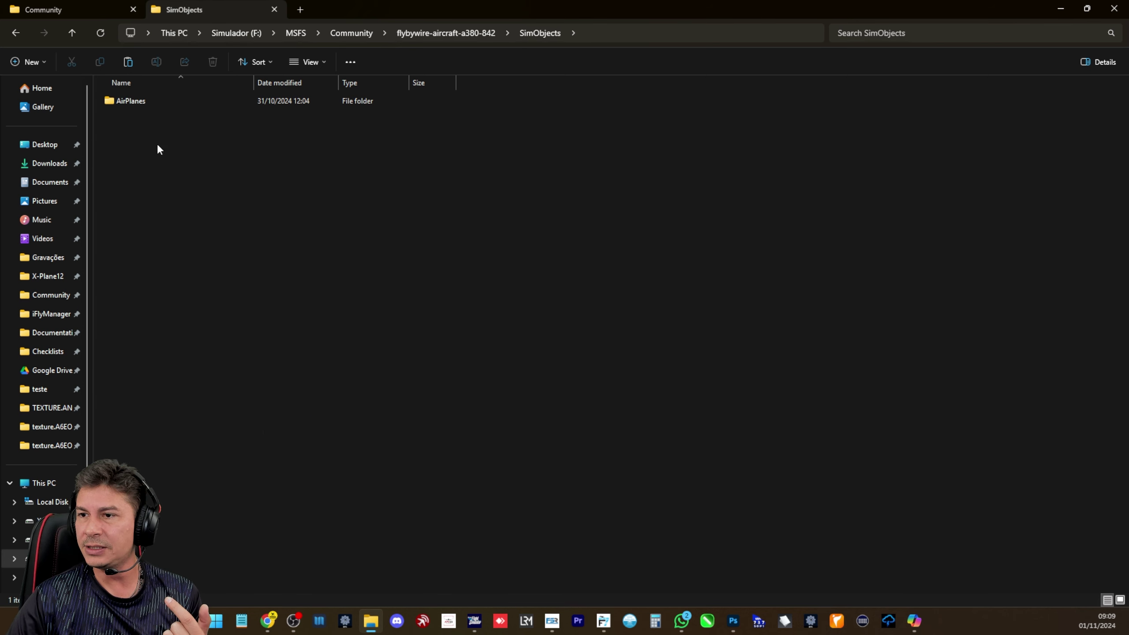
double_click(155, 103)
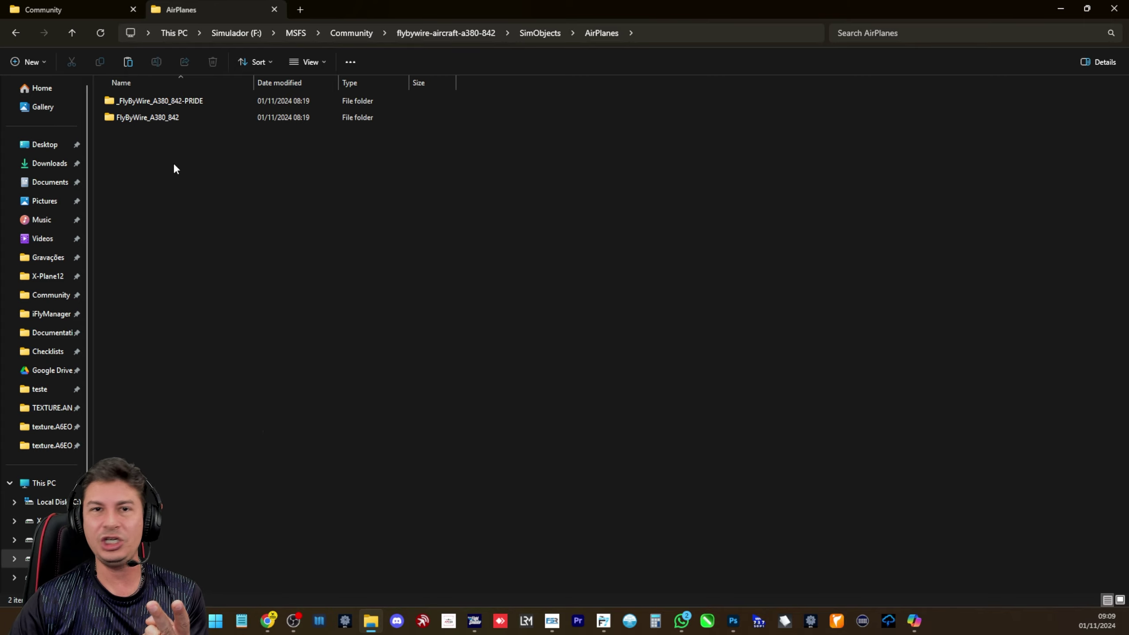
double_click(173, 102)
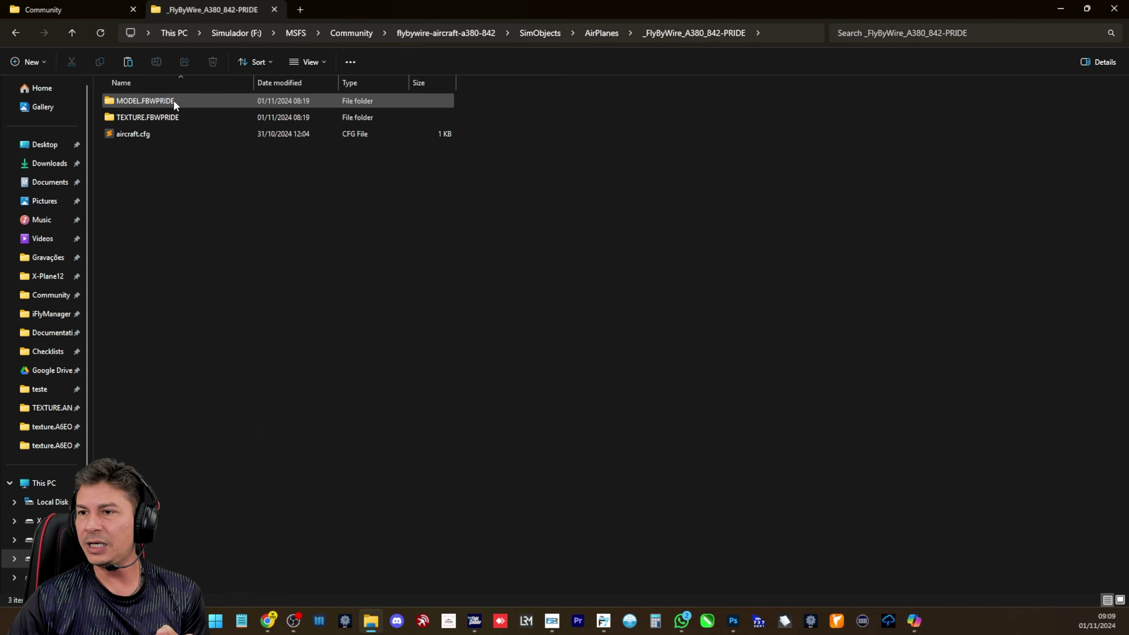
double_click(149, 118)
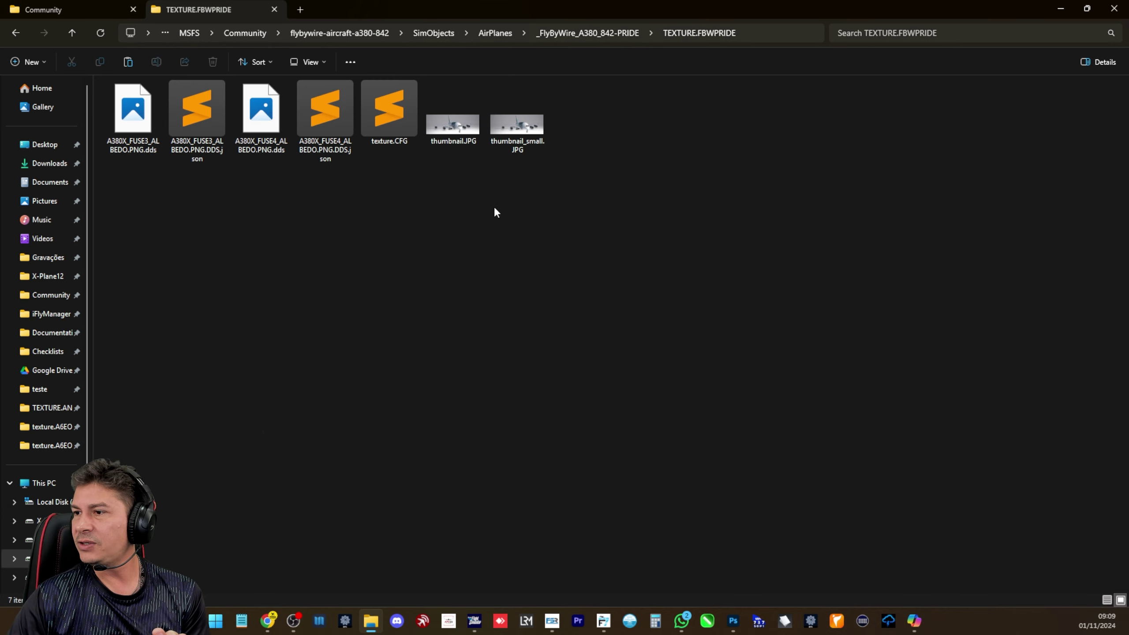
Select thumbnail.JPG and thumbnail_small.JPG in TEXTURE.FBWPRIDE to point out the thumbnail files, and clear the selection
left_click_drag(456, 155, 551, 123)
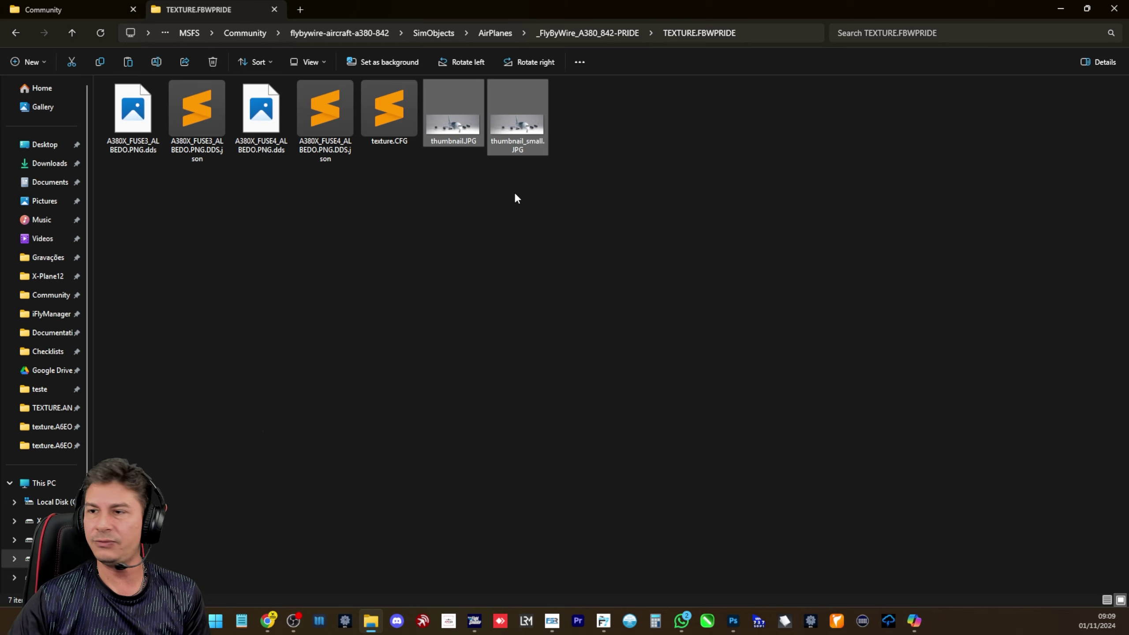
left_click_drag(557, 181, 450, 135)
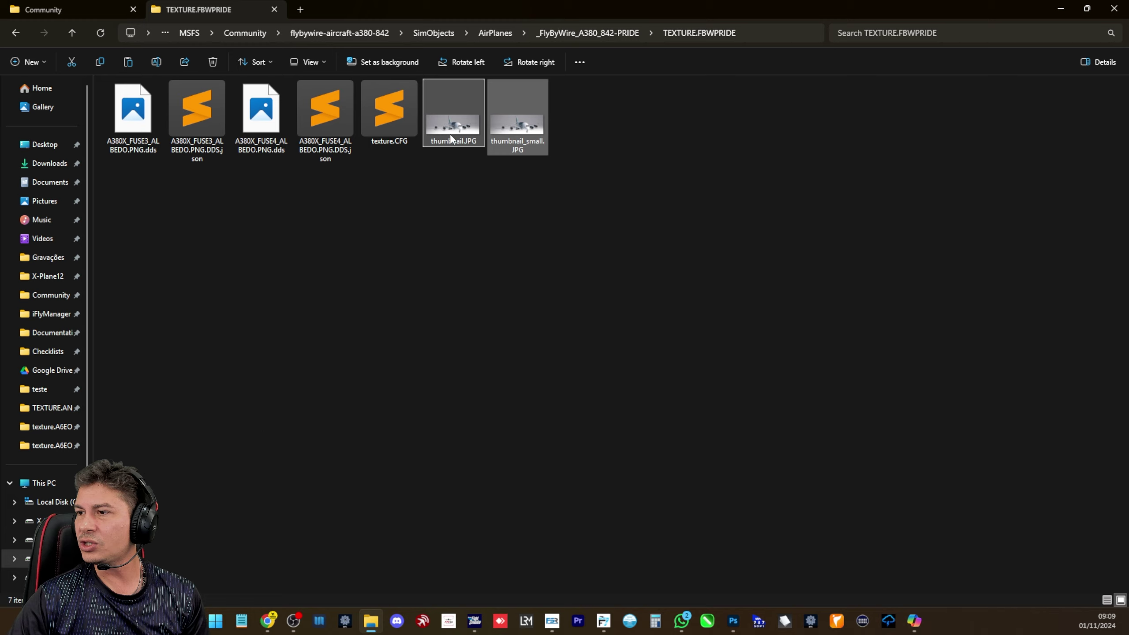
left_click(479, 174)
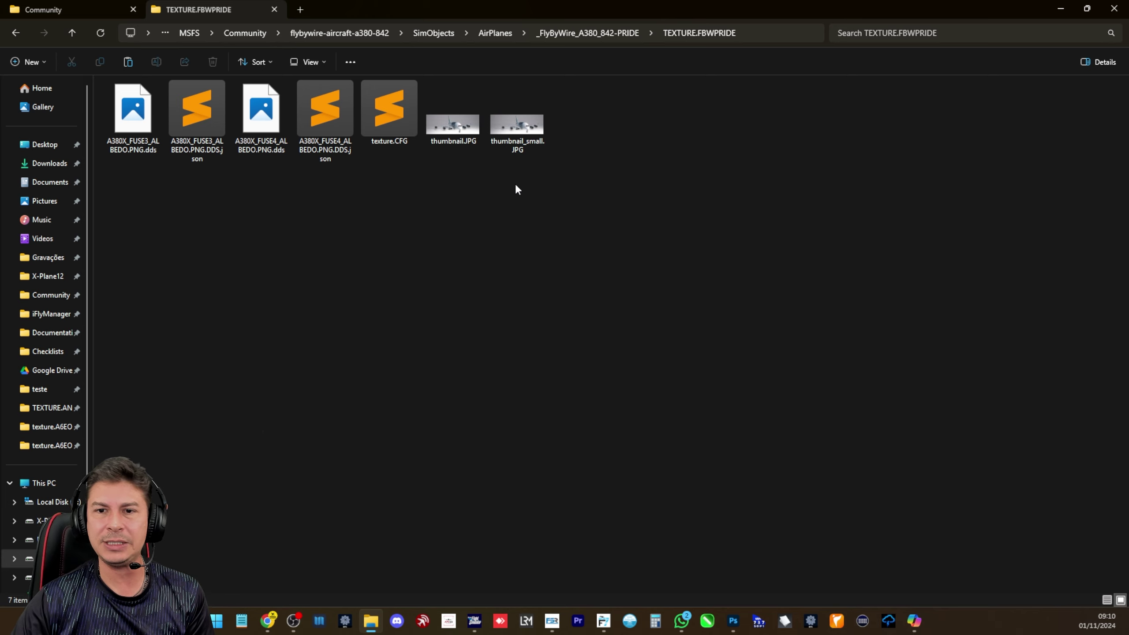
left_click_drag(529, 183, 483, 192)
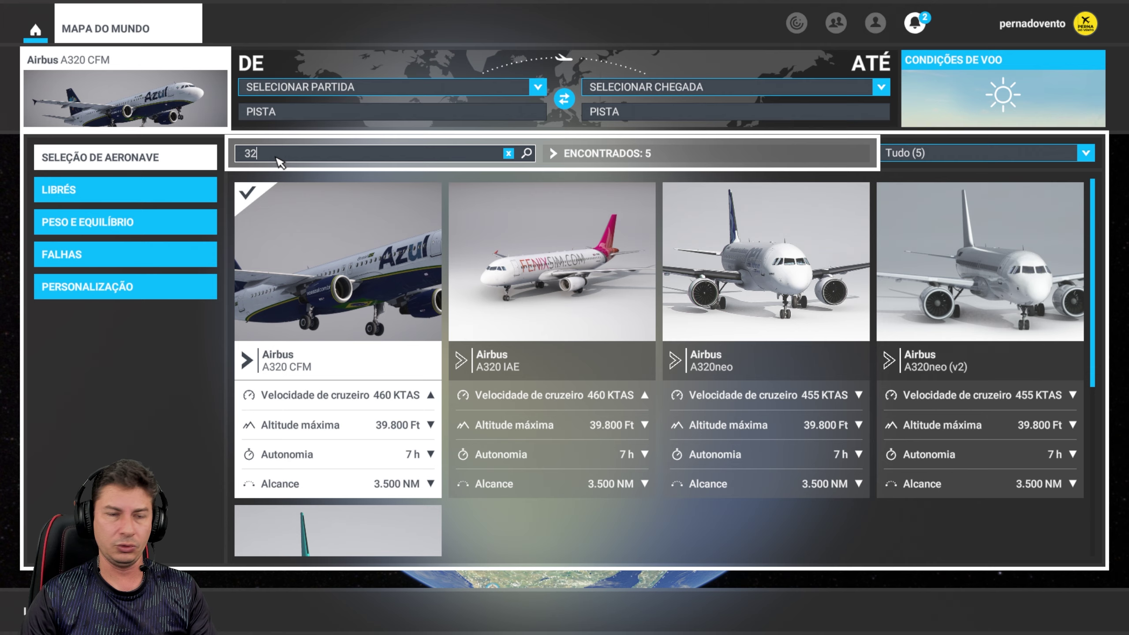
Find the FlyByWire A380X in the aircraft selection by searching for 380, and review the thumbnails of all its liveries
key("BackSpace")
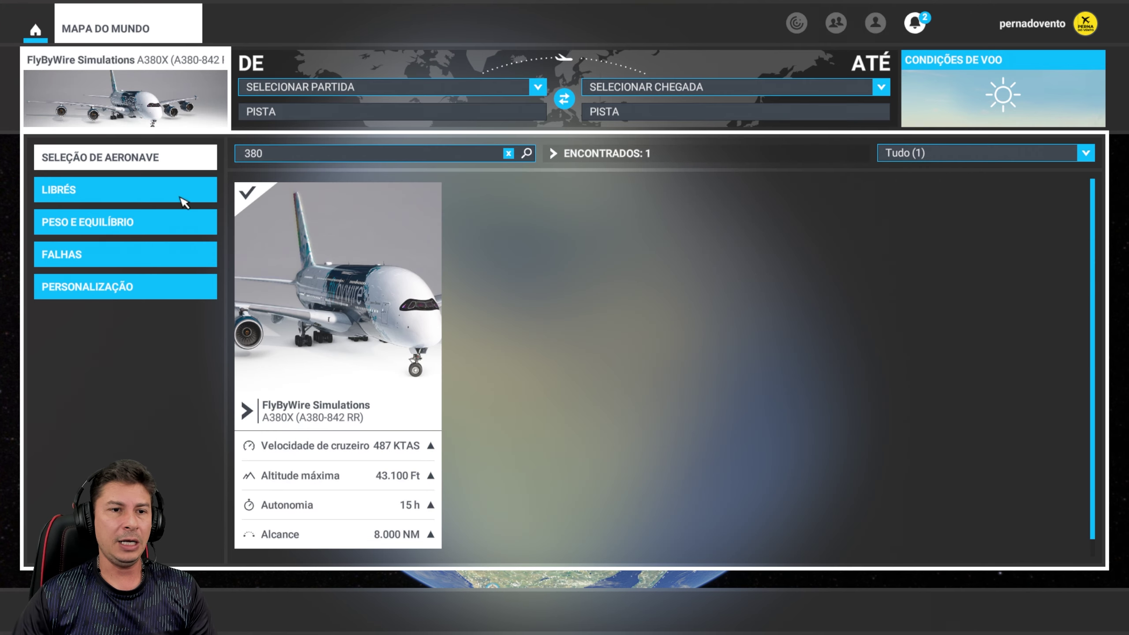
left_click(184, 196)
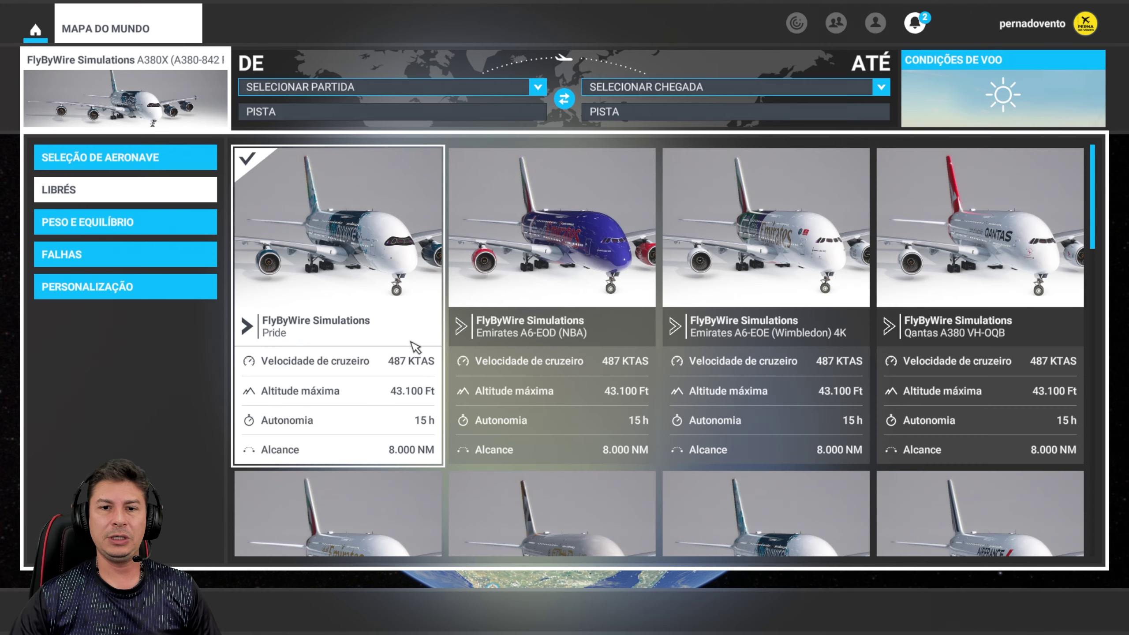
scroll(415, 348, "down", 3)
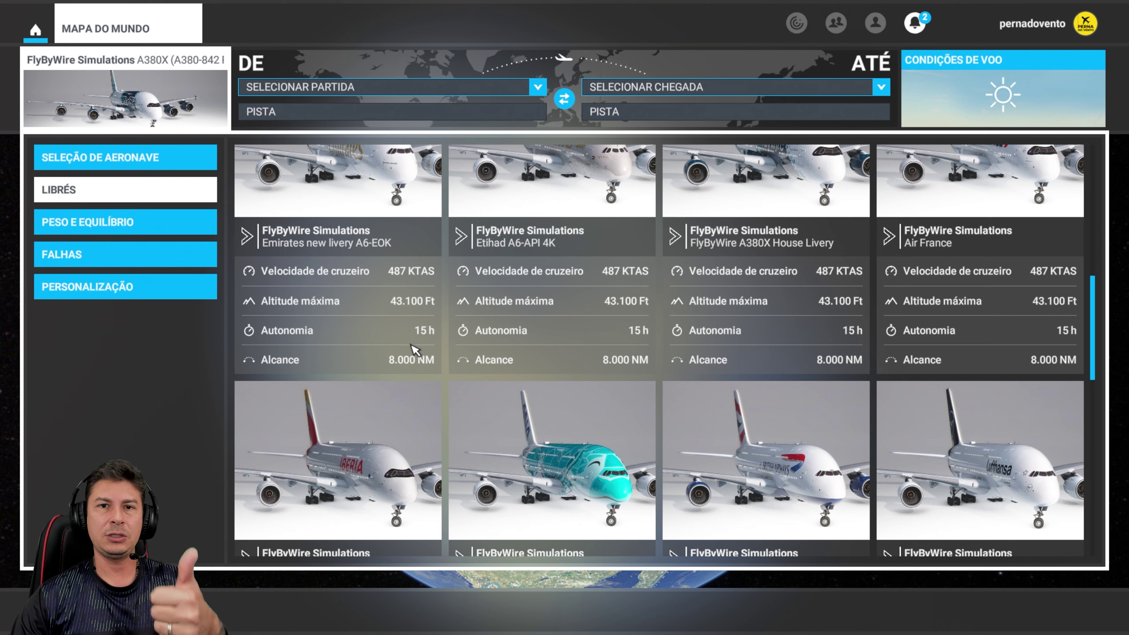
scroll(414, 350, "down", 3)
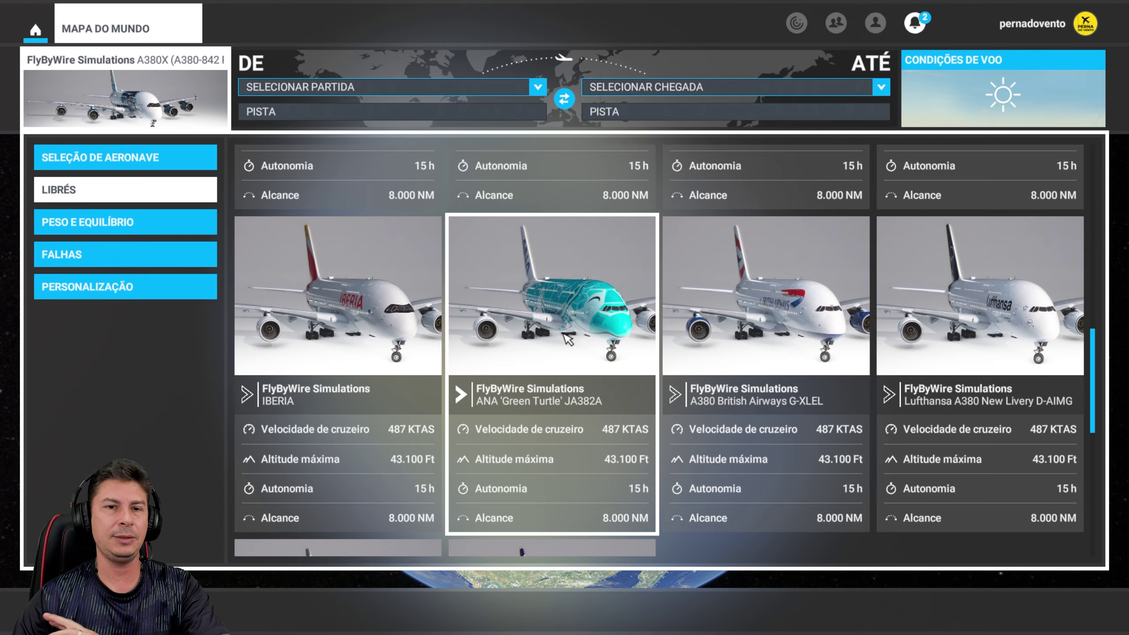
scroll(549, 369, "down", 3)
scroll(549, 369, "up", 6)
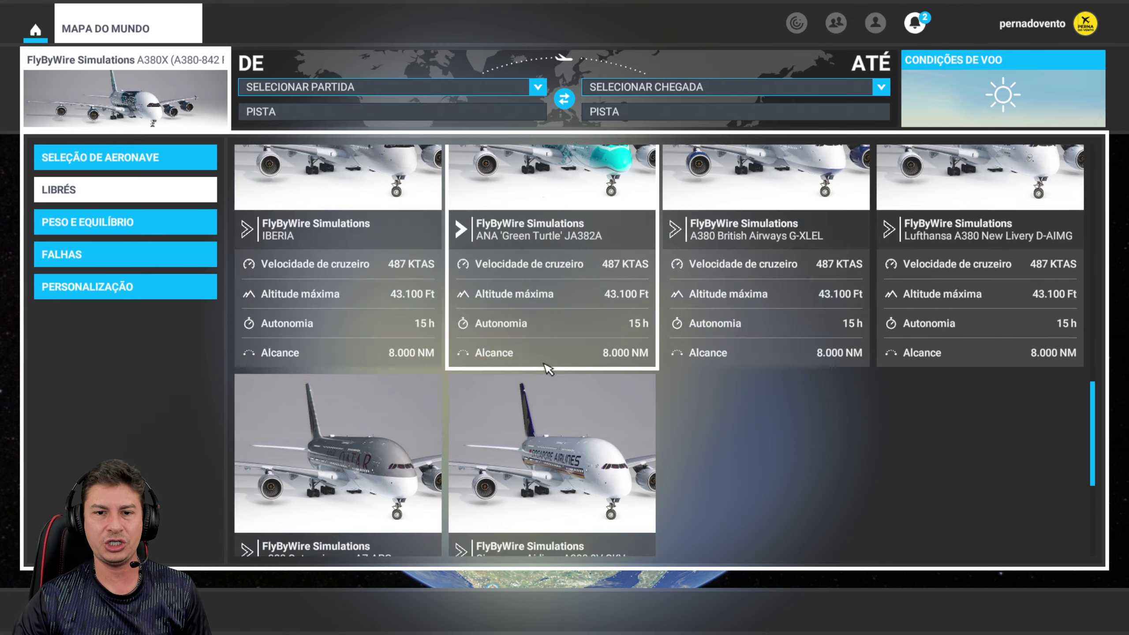
scroll(548, 368, "up", 3)
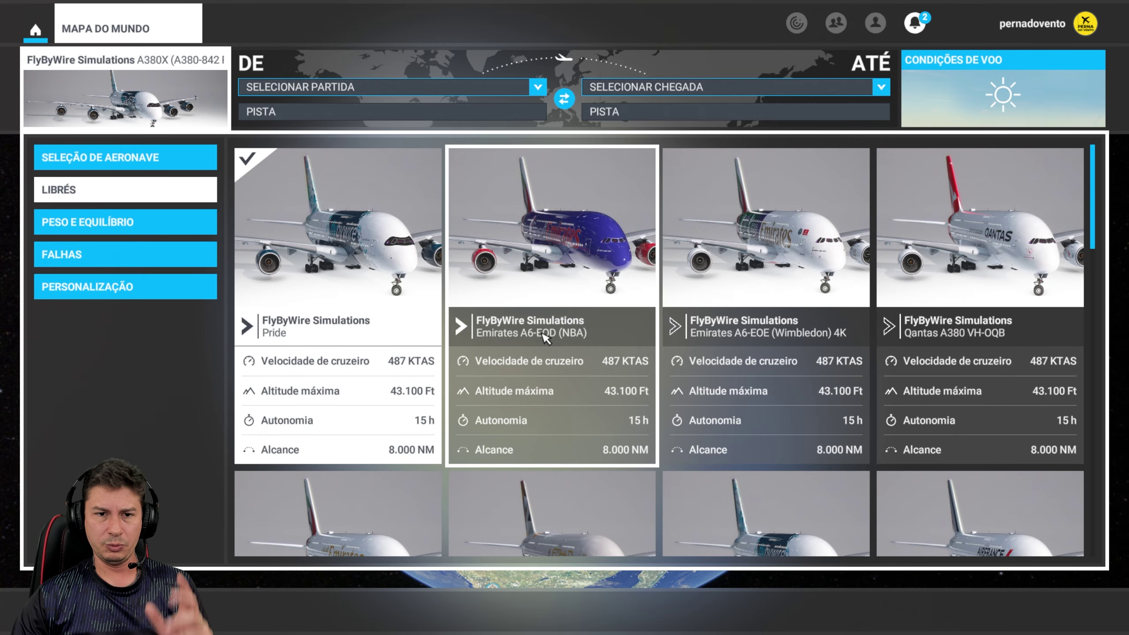